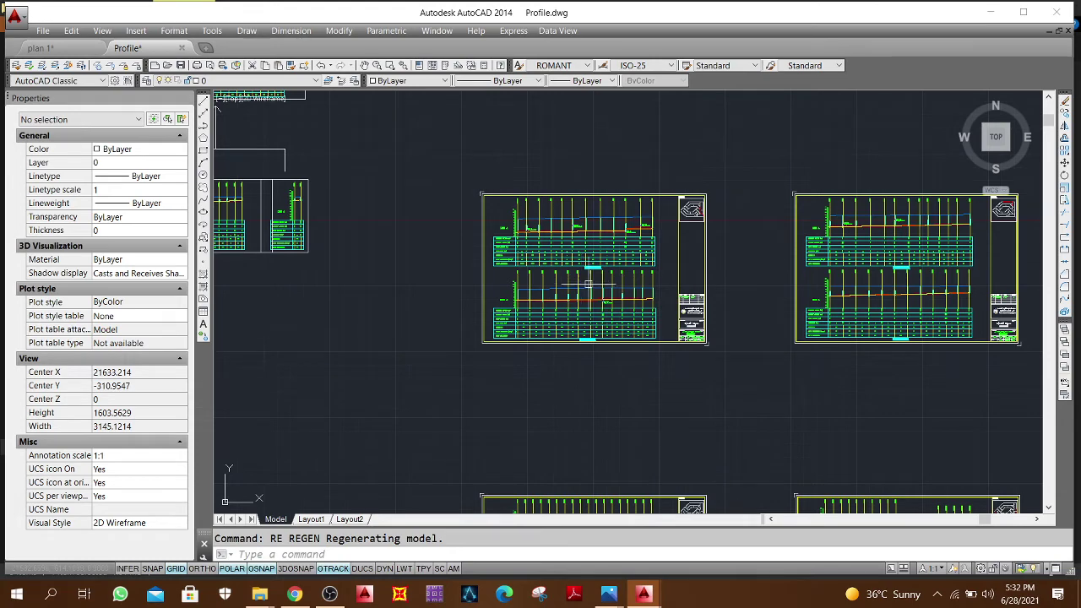
Step: Start a plot of the Line A profile sheet using the DWG To PDF.pc3 plotter
{"action": "scroll", "coordinate": [589, 287], "scroll_direction": "up", "scroll_amount": 4}
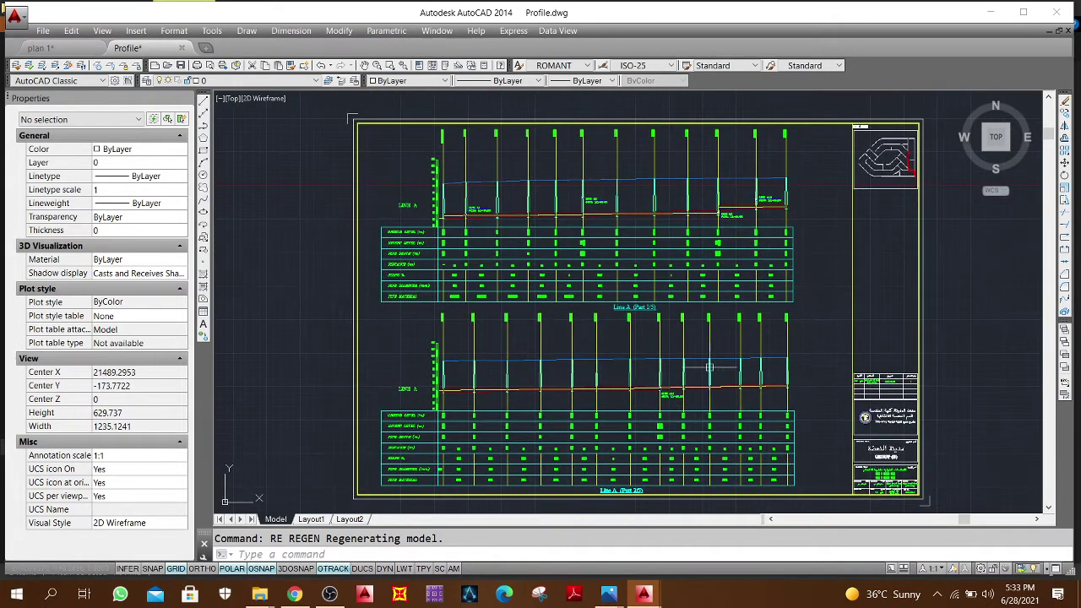
{"action": "middle_click_drag", "start_coordinate": [710, 367], "coordinate": [687, 344]}
{"action": "middle_click_drag", "start_coordinate": [451, 273], "coordinate": [457, 288]}
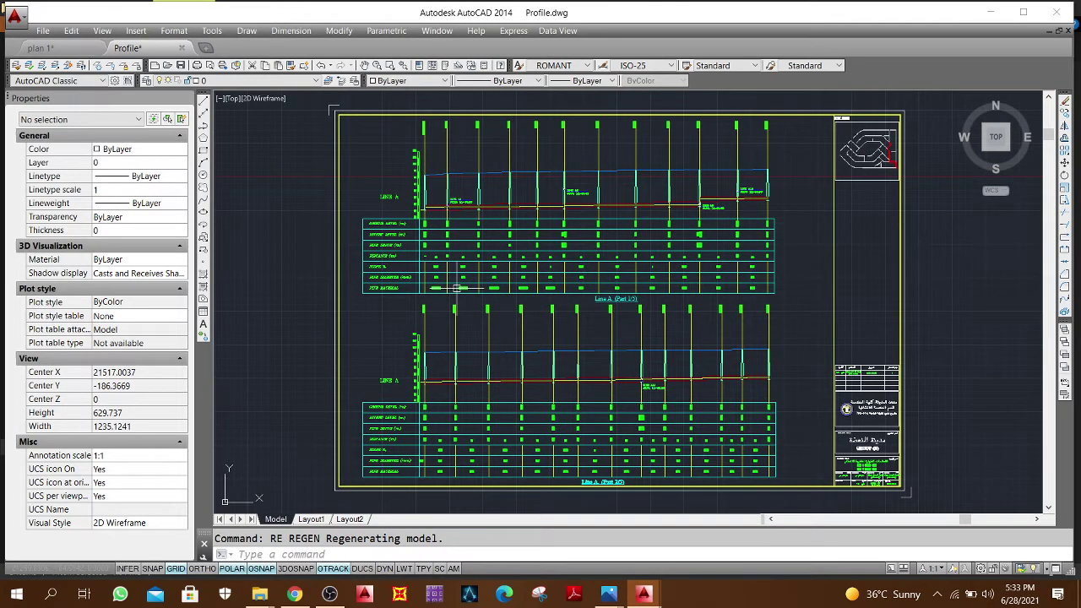
{"action": "key", "text": "ctrl+p"}
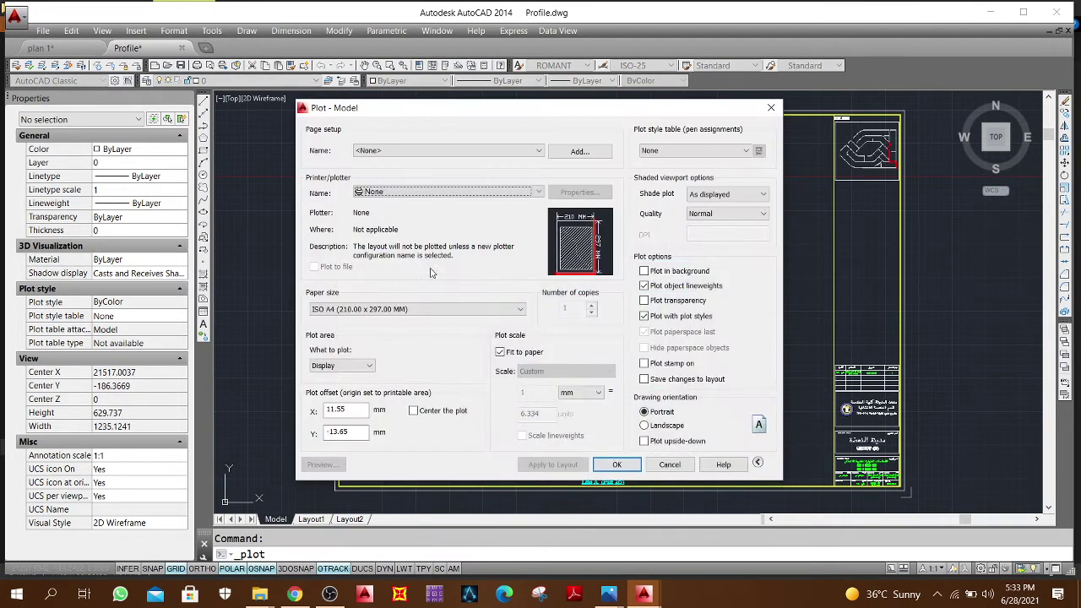
{"action": "left_click", "coordinate": [426, 150]}
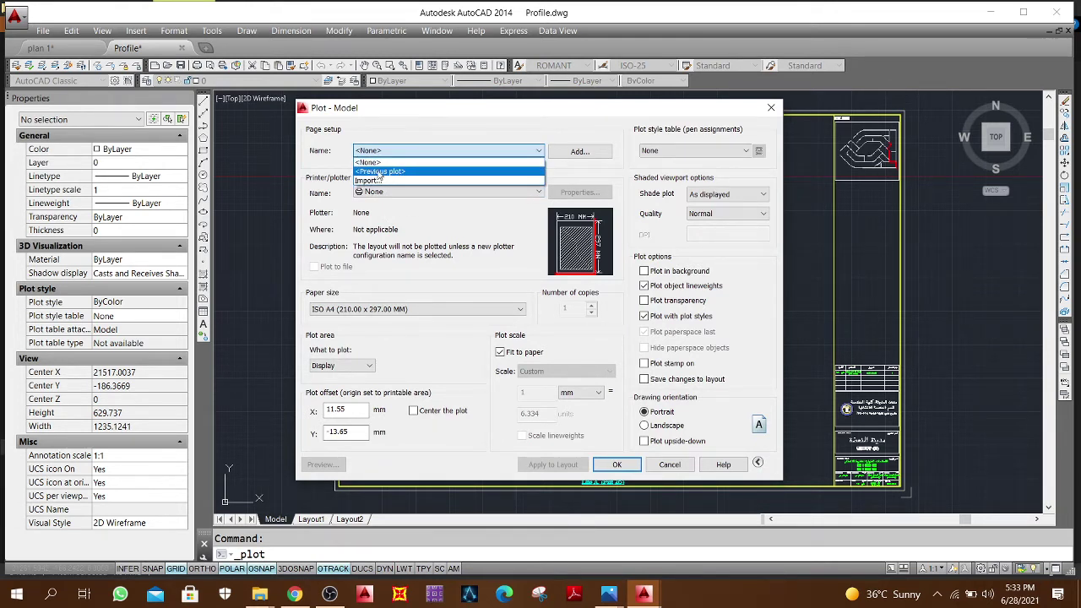
{"action": "left_click", "coordinate": [438, 216]}
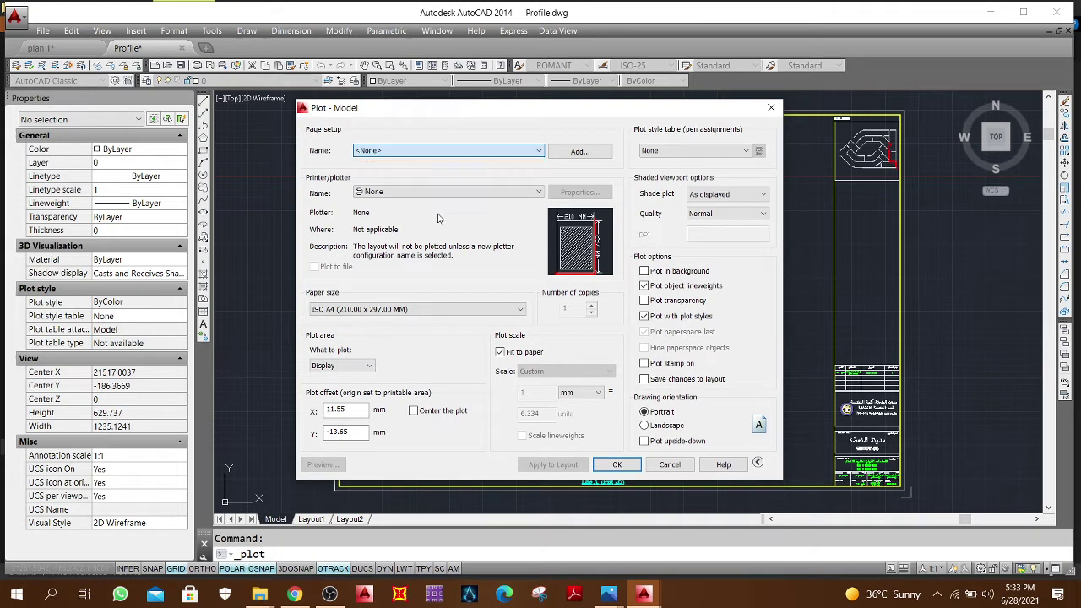
{"action": "left_click", "coordinate": [403, 192]}
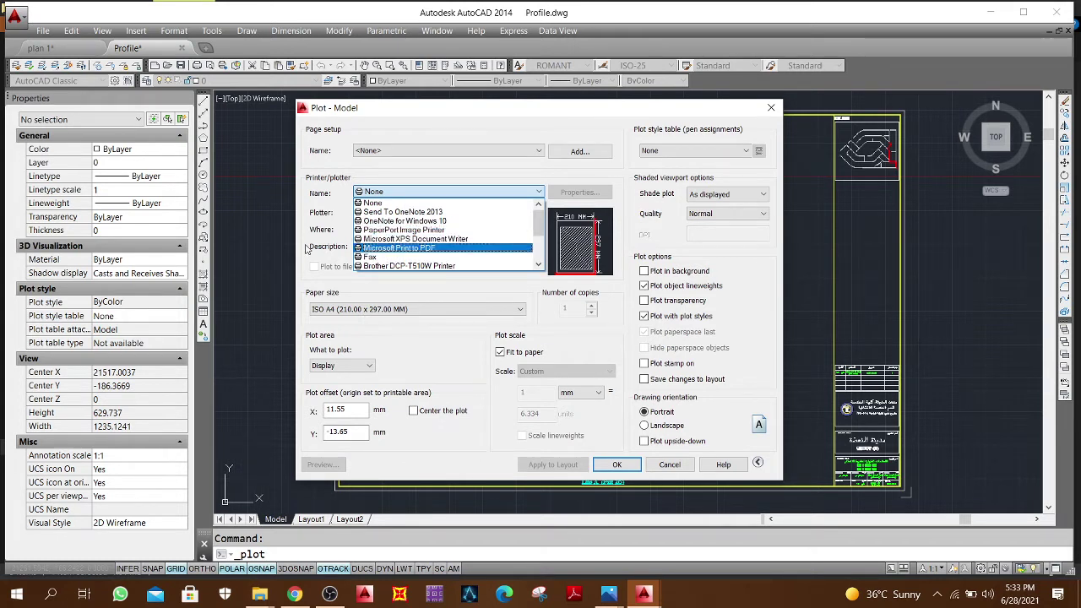
{"action": "left_click", "coordinate": [437, 248]}
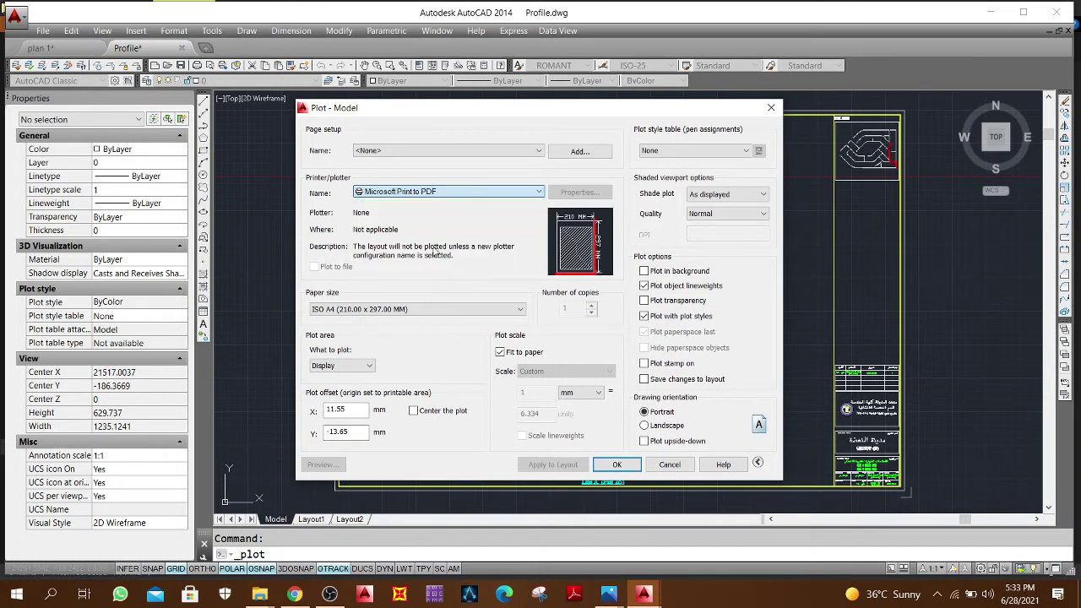
{"action": "left_click", "coordinate": [431, 192]}
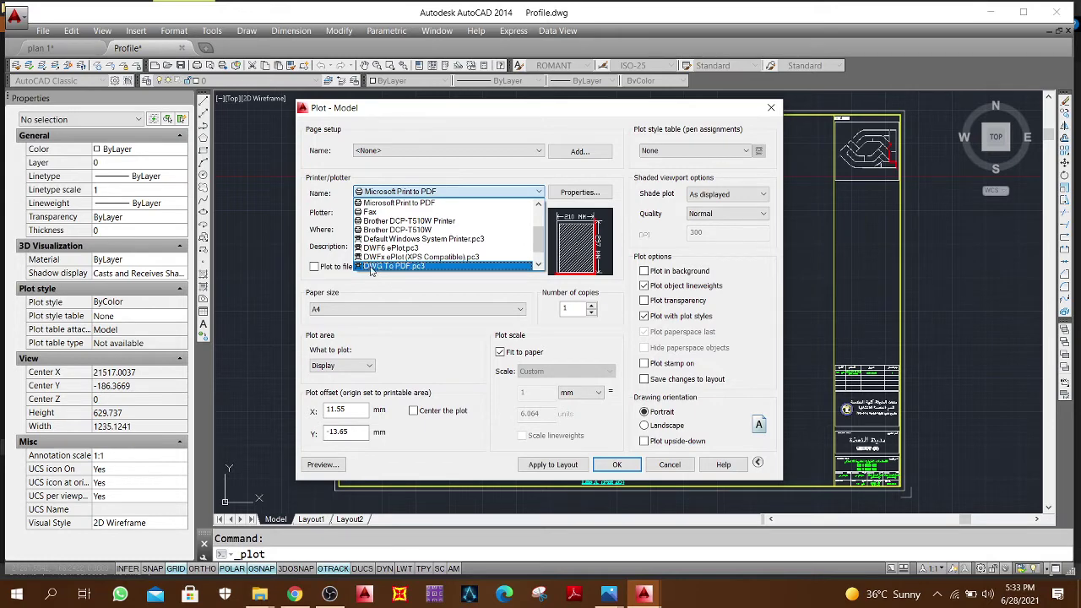
{"action": "left_click", "coordinate": [411, 267]}
Step: Set the plot's paper size to ISO full bleed A1 (841.00 x 594.00 MM)
{"action": "left_click", "coordinate": [362, 310]}
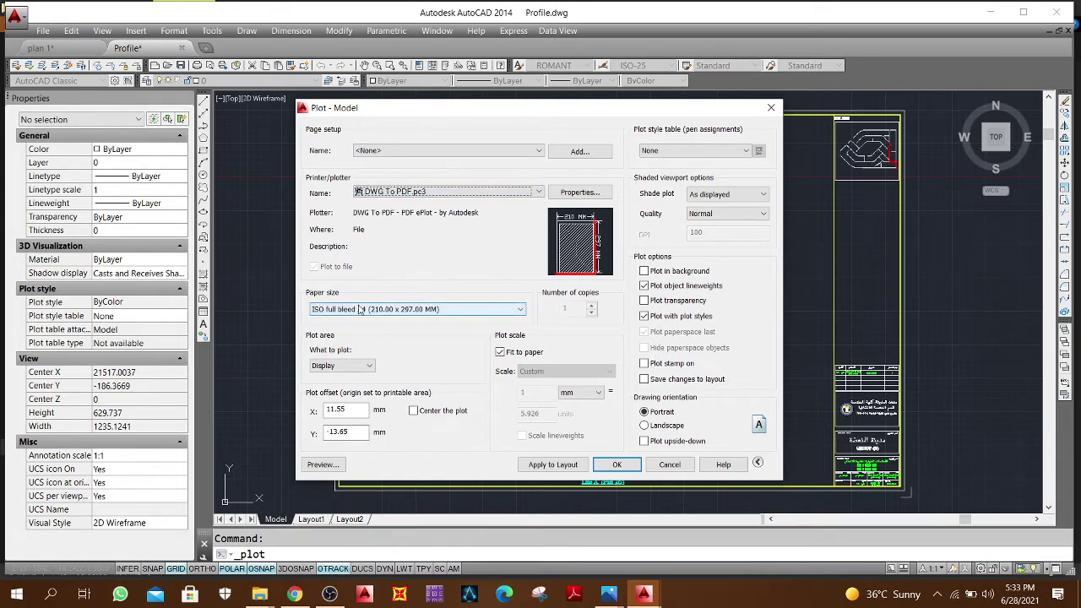
{"action": "scroll", "coordinate": [368, 448], "scroll_direction": "up", "scroll_amount": 3}
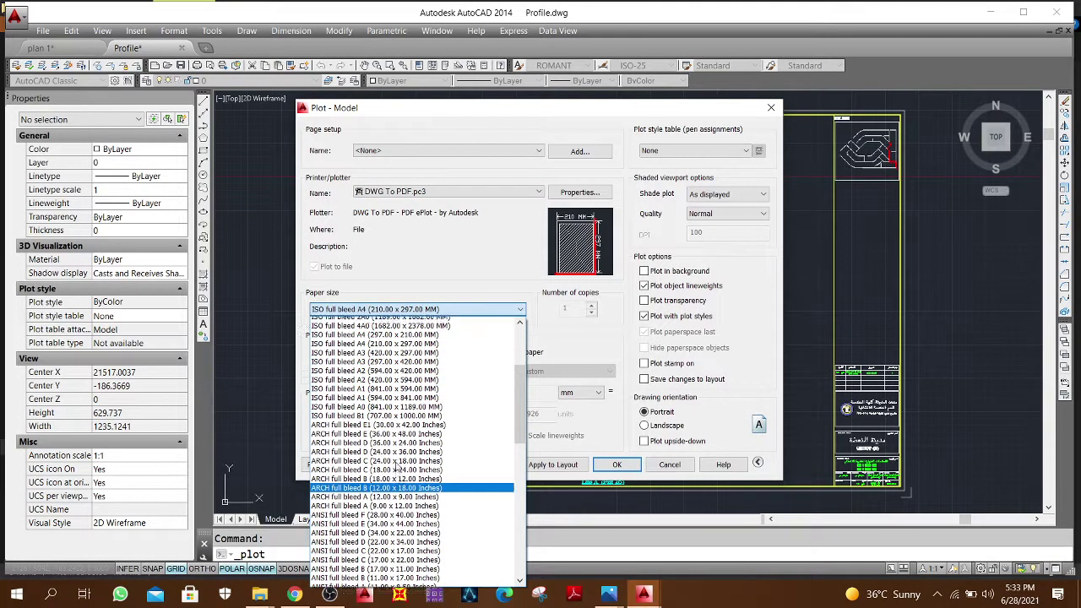
{"action": "scroll", "coordinate": [366, 429], "scroll_direction": "up", "scroll_amount": 1}
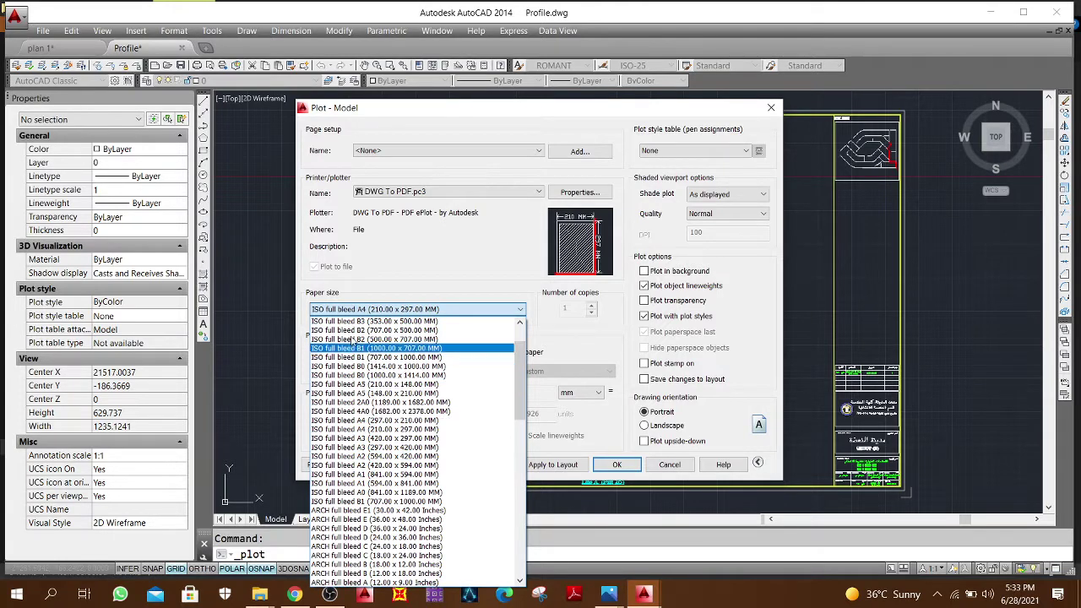
{"action": "left_click", "coordinate": [337, 476]}
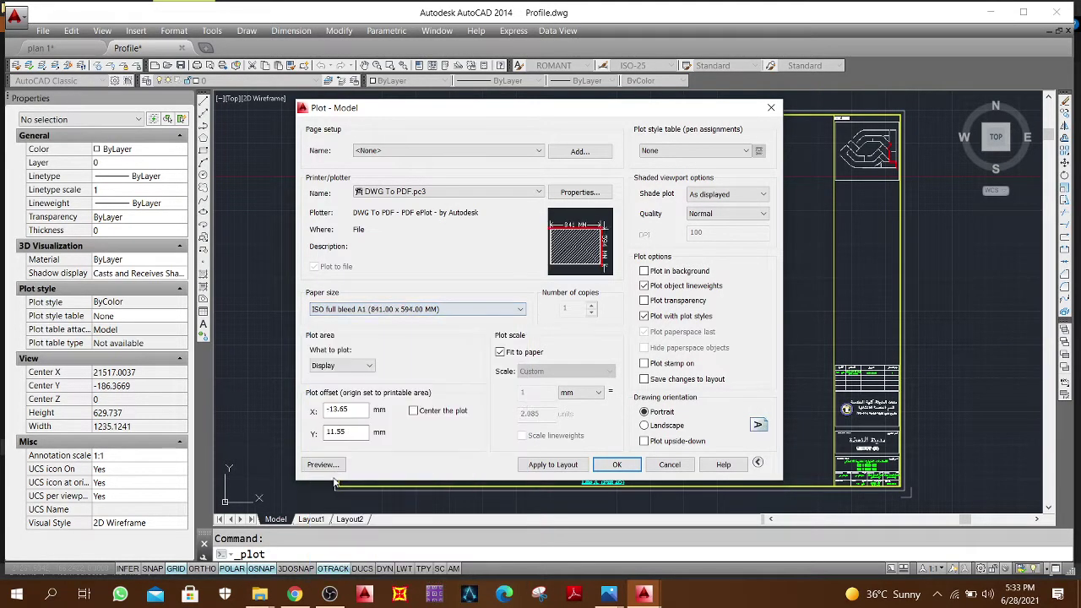
Step: Assign the monochrome.ctb plot style table and set the shade plot to Legacy wireframe
{"action": "left_click", "coordinate": [687, 152]}
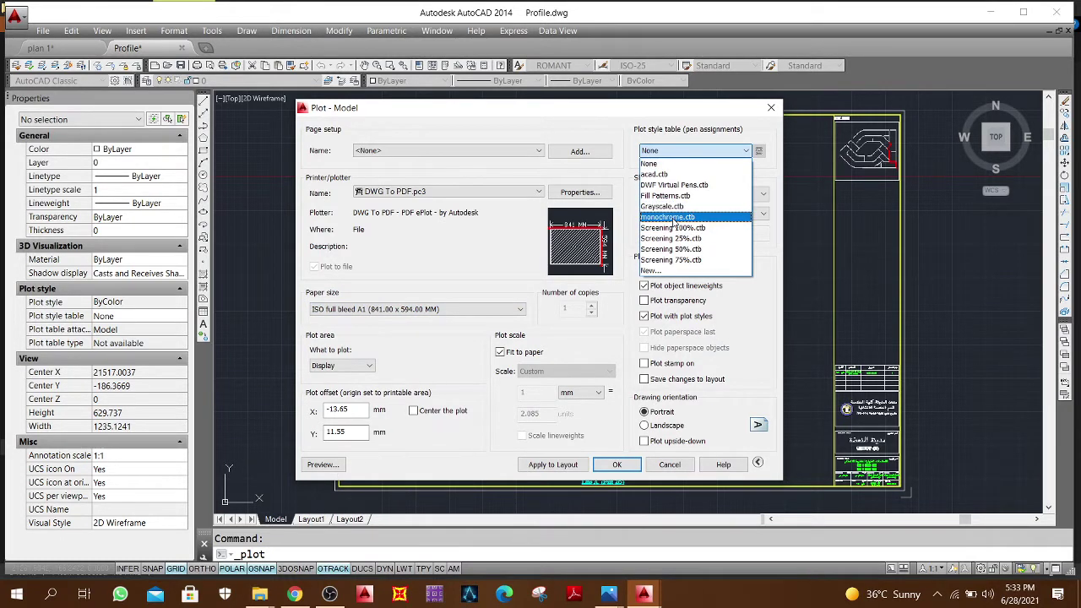
{"action": "left_click", "coordinate": [674, 218]}
{"action": "left_click", "coordinate": [515, 333]}
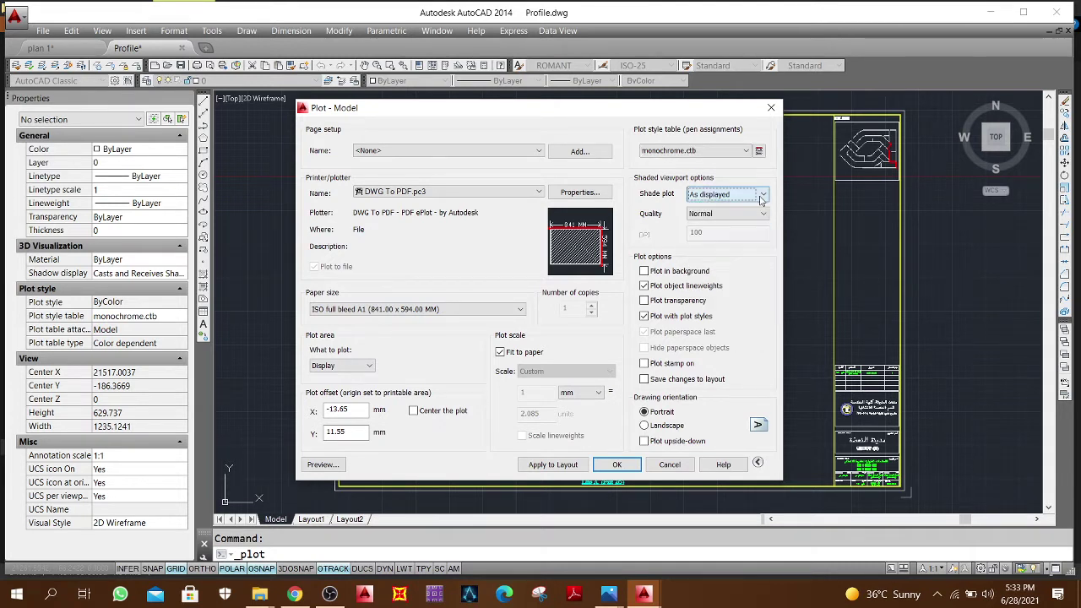
{"action": "left_click", "coordinate": [762, 196]}
{"action": "left_click", "coordinate": [747, 218]}
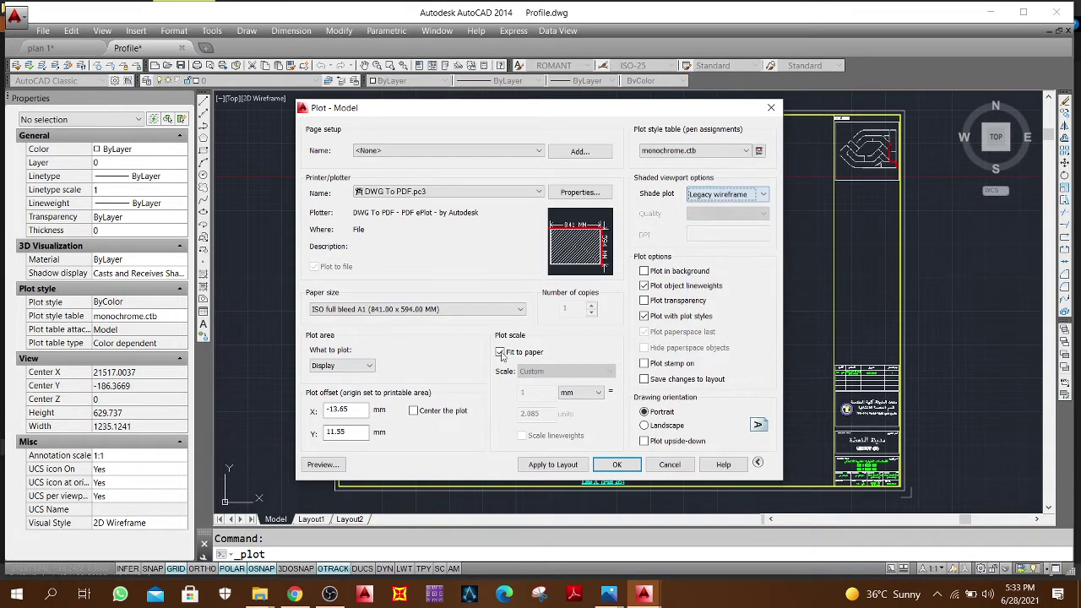
Step: Define the plot area as a window around the outer corner marks of the Line A sheet
{"action": "left_click", "coordinate": [368, 368]}
{"action": "left_click", "coordinate": [329, 404]}
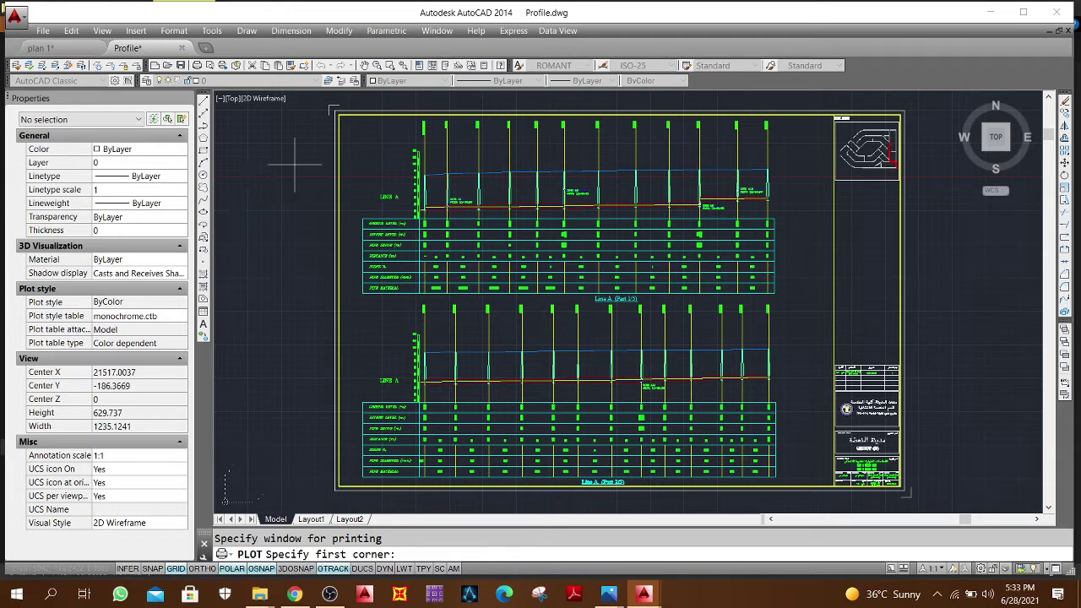
{"action": "left_click", "coordinate": [328, 107]}
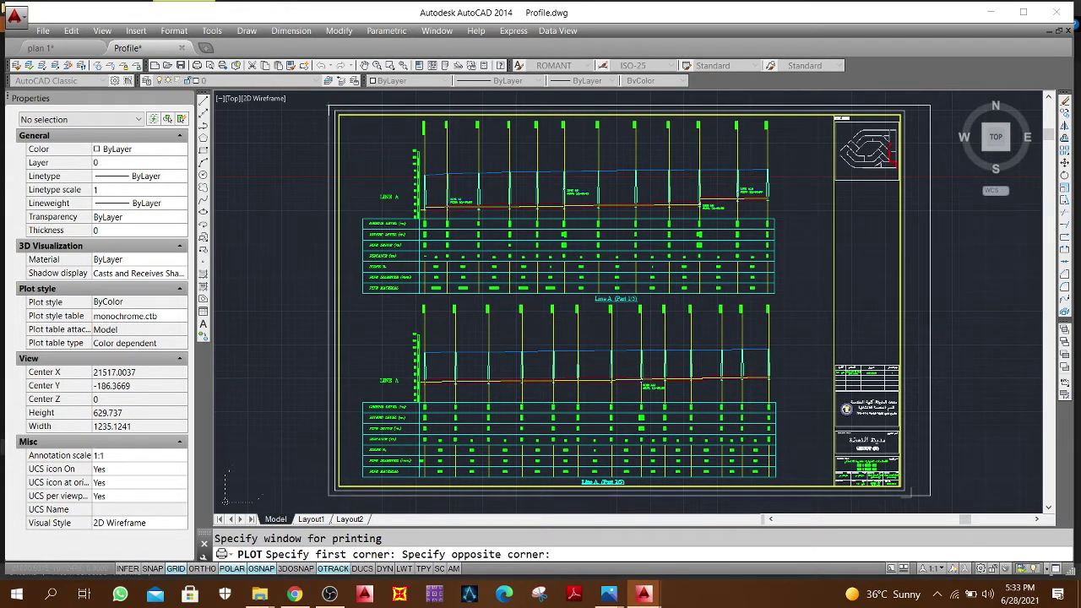
{"action": "left_click", "coordinate": [911, 497]}
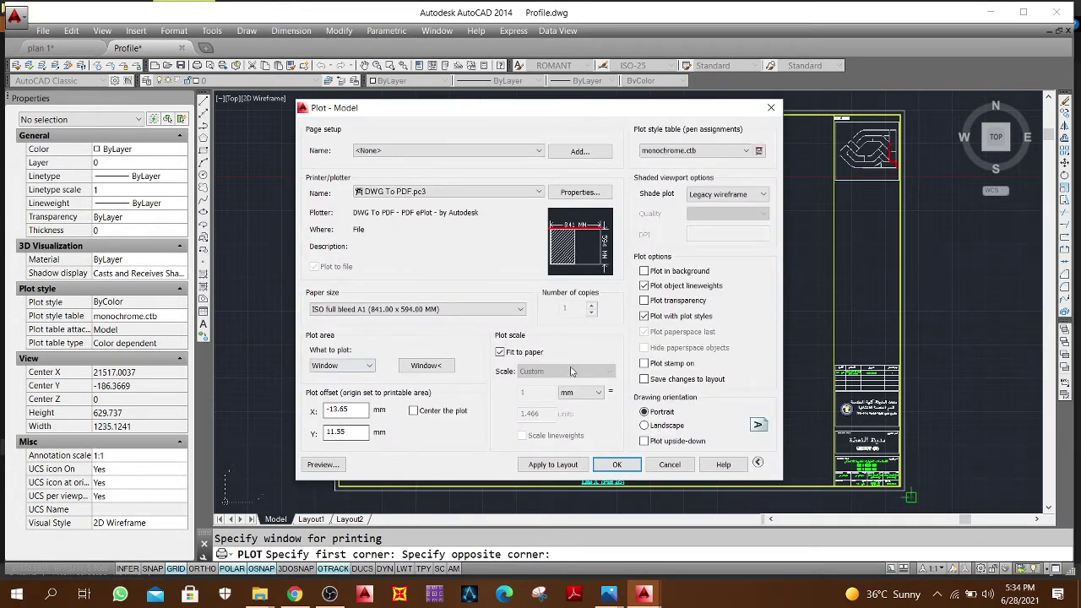
Step: Center the plot on the paper and set the drawing orientation to Landscape
{"action": "left_click", "coordinate": [413, 411]}
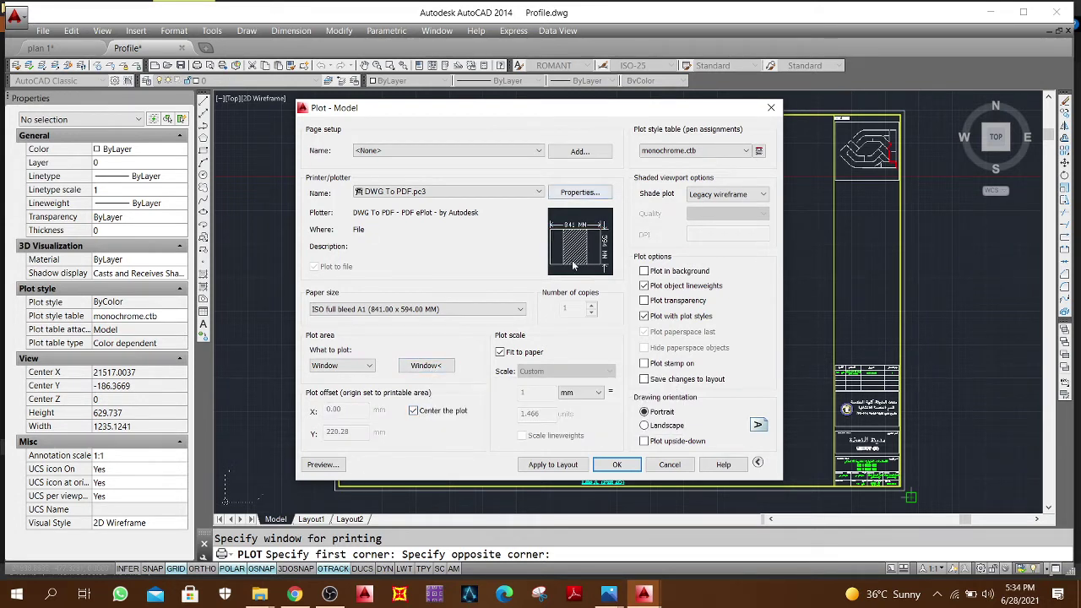
{"action": "mouse_move", "coordinate": [572, 231]}
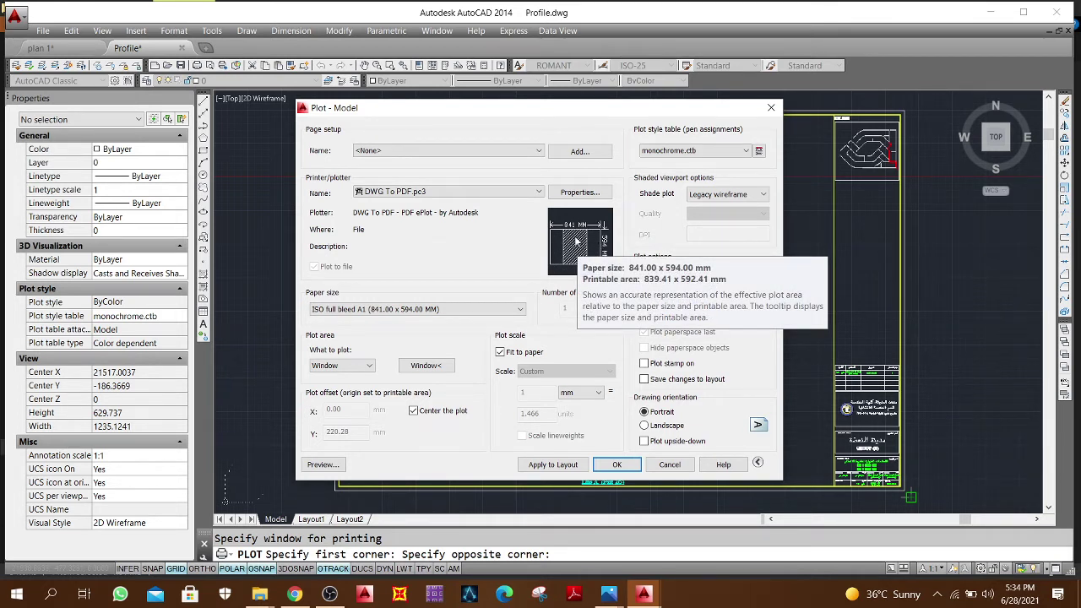
{"action": "left_click", "coordinate": [650, 427]}
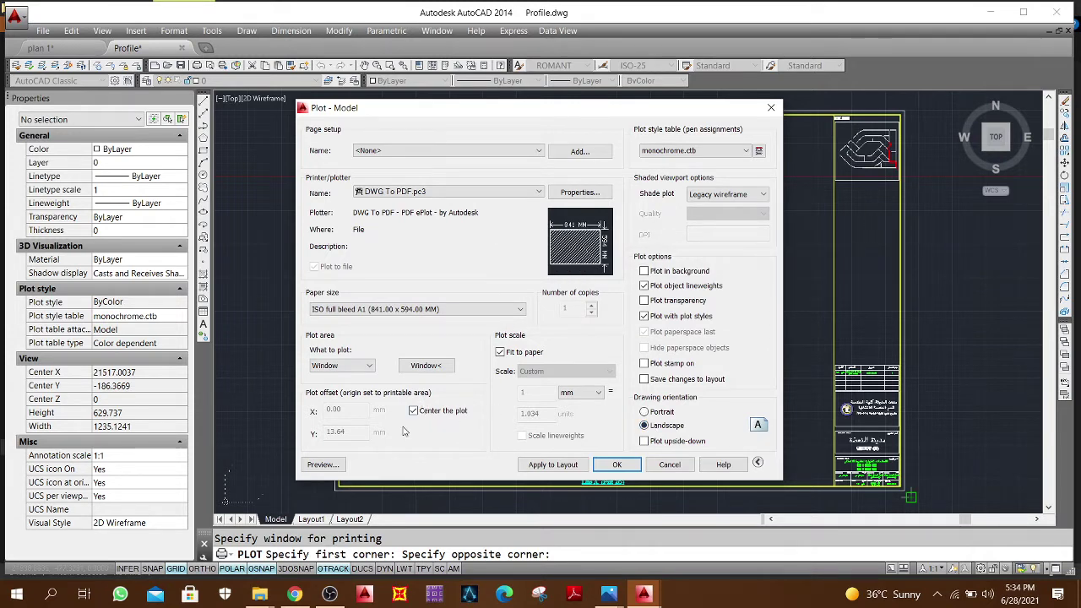
Step: Preview the plot and examine the Line A (Part 1/5) profile and its data table
{"action": "left_click", "coordinate": [337, 465]}
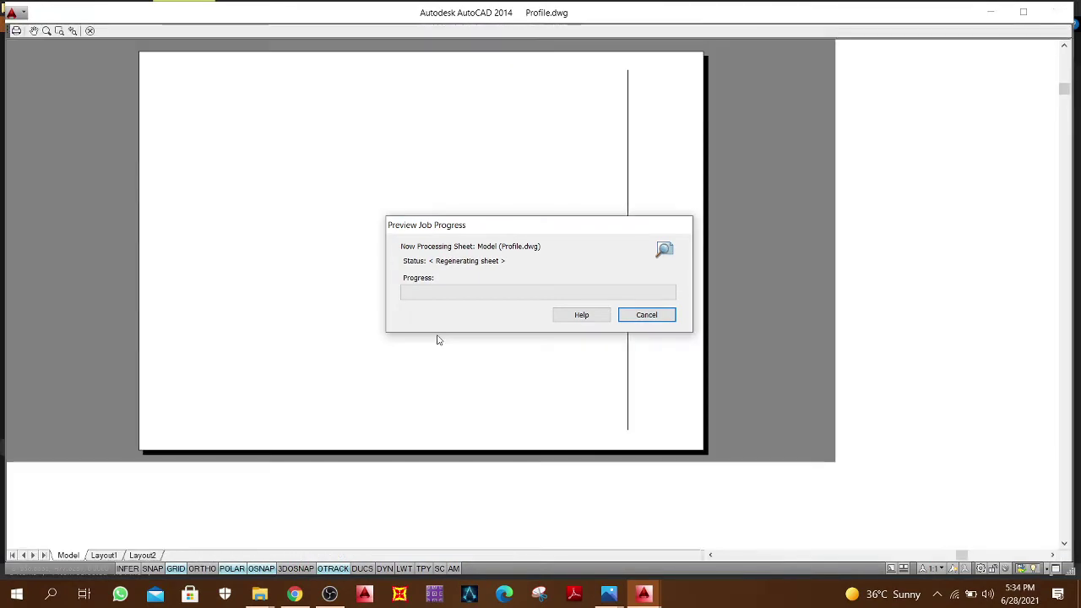
{"action": "scroll", "coordinate": [283, 179], "scroll_direction": "up", "scroll_amount": 2}
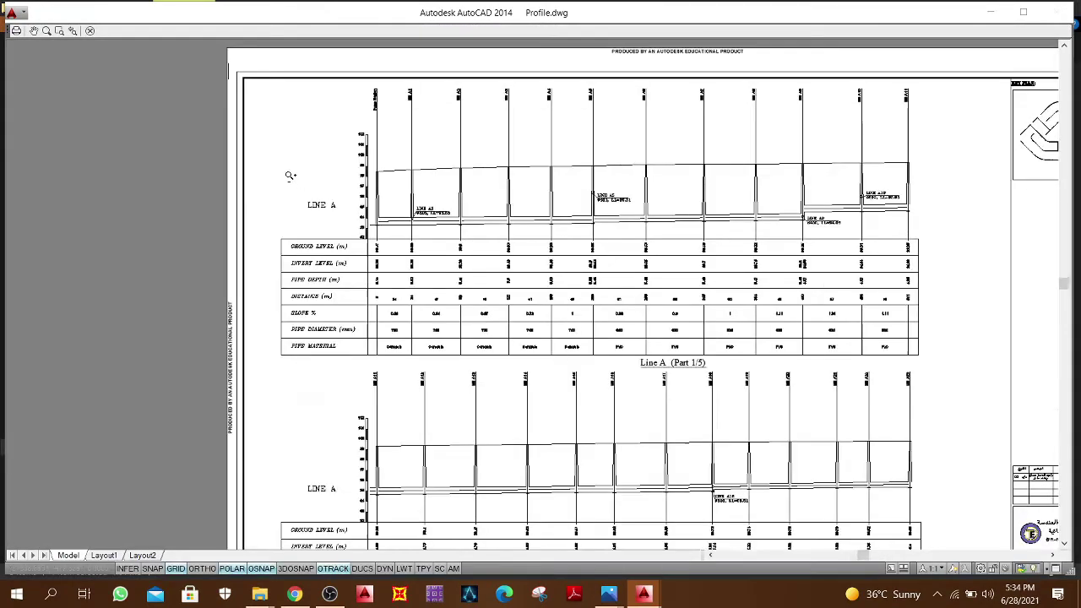
{"action": "scroll", "coordinate": [290, 174], "scroll_direction": "up", "scroll_amount": 3}
{"action": "scroll", "coordinate": [510, 212], "scroll_direction": "up", "scroll_amount": 2}
{"action": "scroll", "coordinate": [509, 212], "scroll_direction": "down", "scroll_amount": 4}
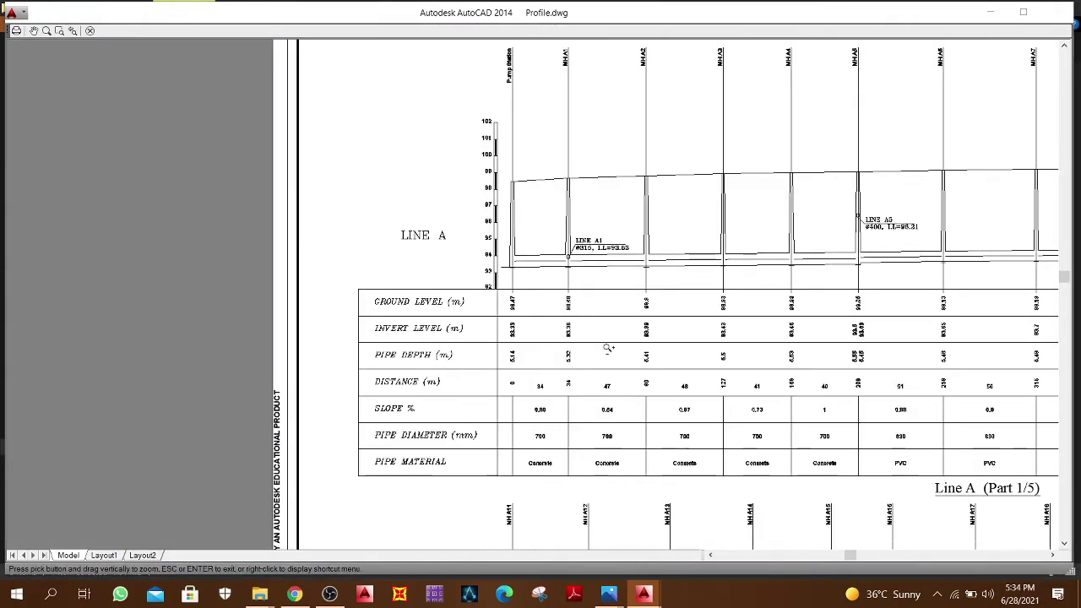
{"action": "middle_click_drag", "start_coordinate": [608, 347], "coordinate": [466, 212]}
{"action": "middle_click_drag", "start_coordinate": [675, 408], "coordinate": [650, 343]}
{"action": "scroll", "coordinate": [648, 336], "scroll_direction": "up", "scroll_amount": 6}
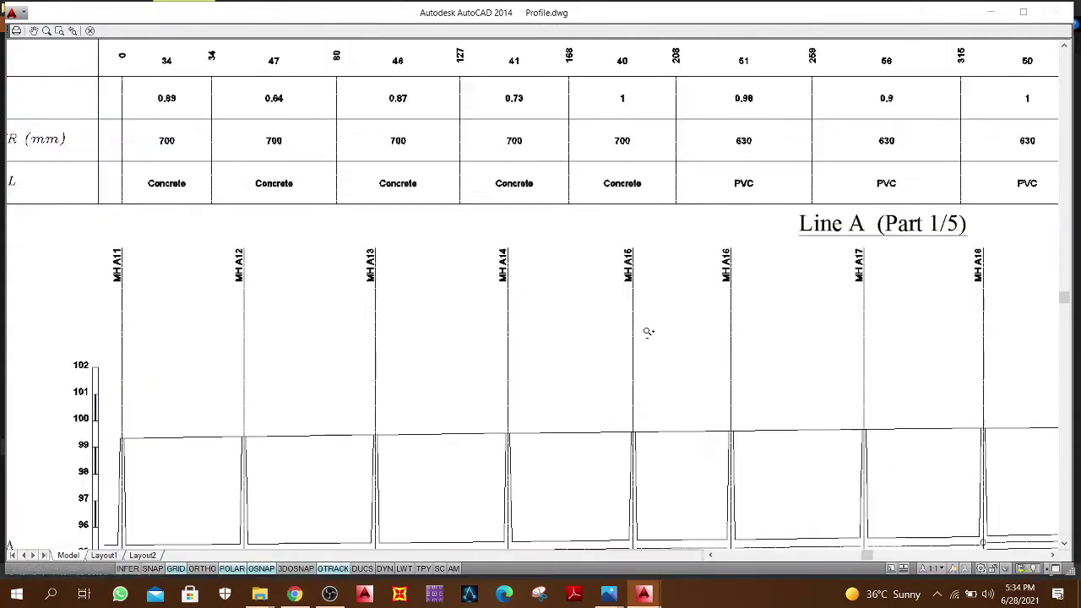
{"action": "scroll", "coordinate": [592, 295], "scroll_direction": "down", "scroll_amount": 8}
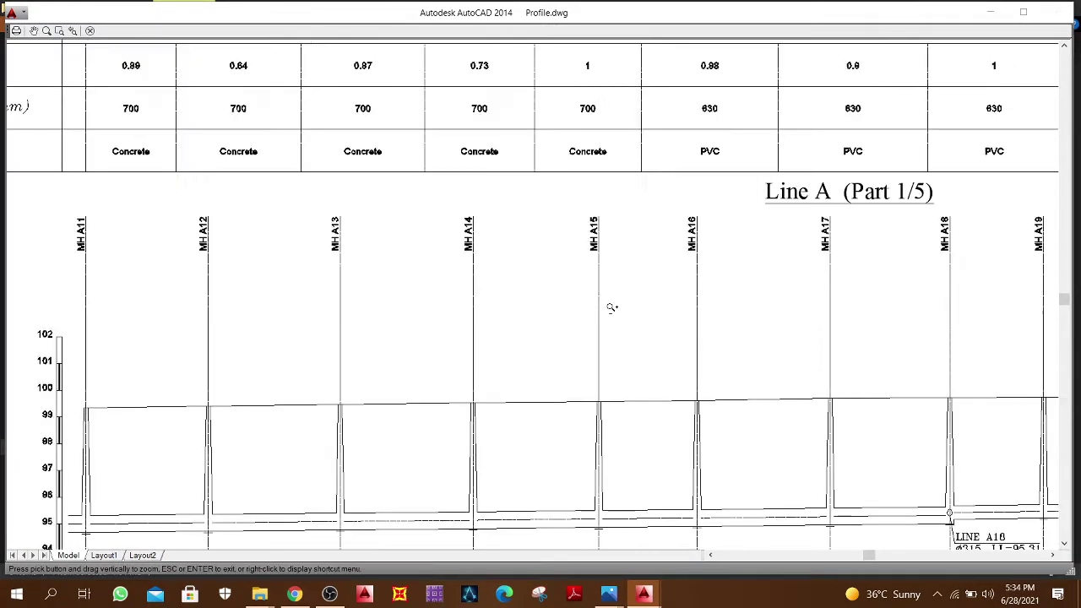
Step: Examine the Line A (Part 2/5) data table, pipe lines and manhole line weights in the plot preview
{"action": "scroll", "coordinate": [710, 358], "scroll_direction": "up", "scroll_amount": 4}
{"action": "scroll", "coordinate": [710, 358], "scroll_direction": "up", "scroll_amount": 2}
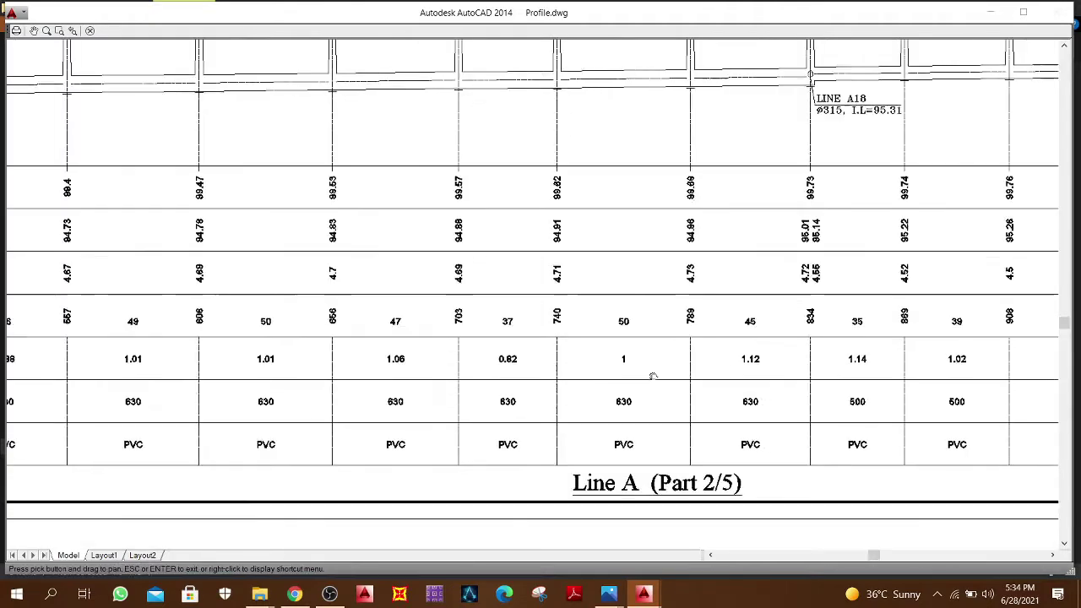
{"action": "middle_click_drag", "start_coordinate": [654, 374], "coordinate": [164, 306]}
{"action": "middle_click_drag", "start_coordinate": [499, 352], "coordinate": [149, 352]}
{"action": "scroll", "coordinate": [436, 357], "scroll_direction": "down", "scroll_amount": 2}
{"action": "middle_click_drag", "start_coordinate": [433, 317], "coordinate": [523, 397]}
{"action": "middle_click_drag", "start_coordinate": [623, 312], "coordinate": [992, 336]}
{"action": "middle_click_drag", "start_coordinate": [465, 313], "coordinate": [661, 335]}
{"action": "scroll", "coordinate": [270, 264], "scroll_direction": "up", "scroll_amount": 3}
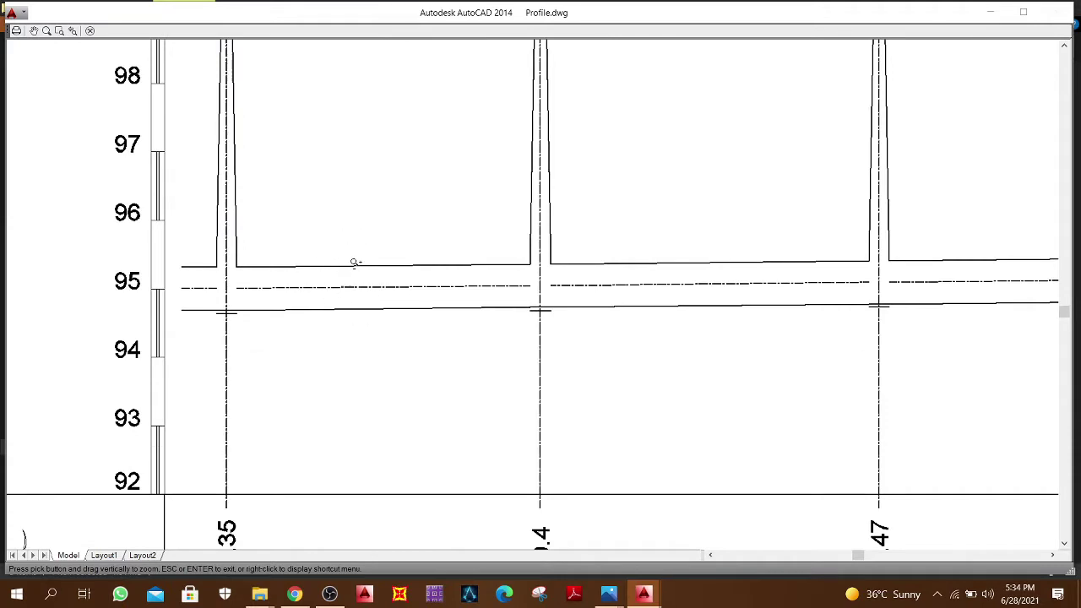
{"action": "scroll", "coordinate": [355, 263], "scroll_direction": "down", "scroll_amount": 2}
{"action": "scroll", "coordinate": [335, 77], "scroll_direction": "up", "scroll_amount": 2}
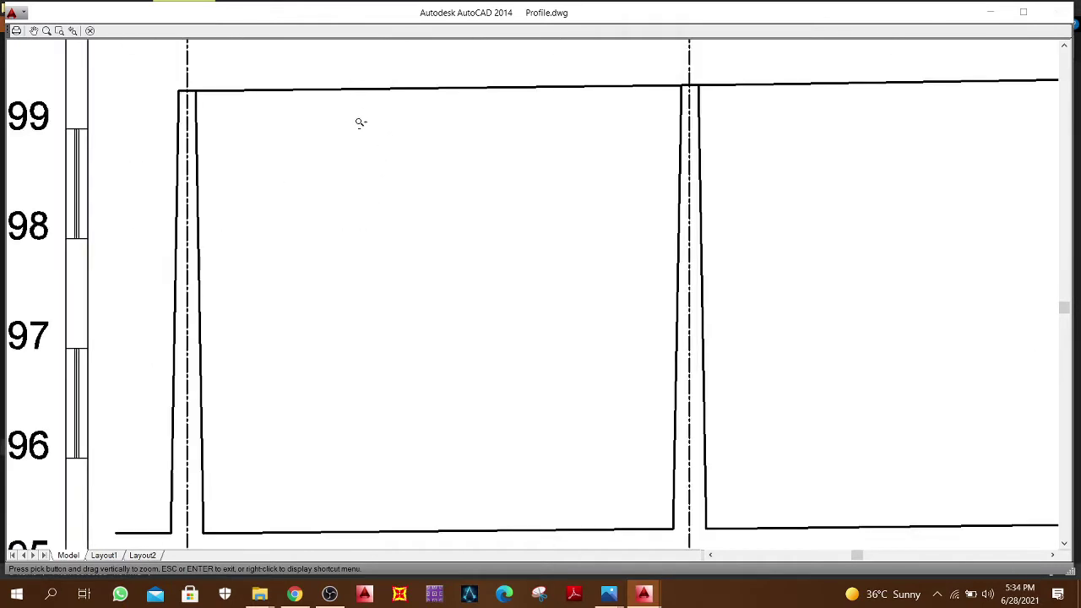
{"action": "scroll", "coordinate": [358, 138], "scroll_direction": "down", "scroll_amount": 2}
{"action": "scroll", "coordinate": [345, 87], "scroll_direction": "up", "scroll_amount": 2}
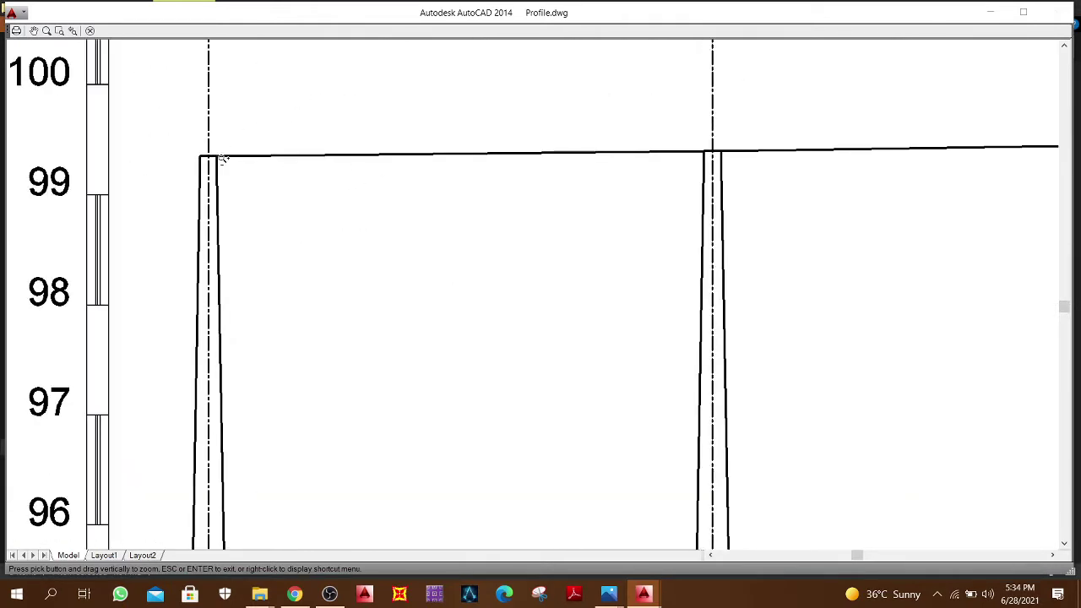
{"action": "scroll", "coordinate": [548, 250], "scroll_direction": "down", "scroll_amount": 5}
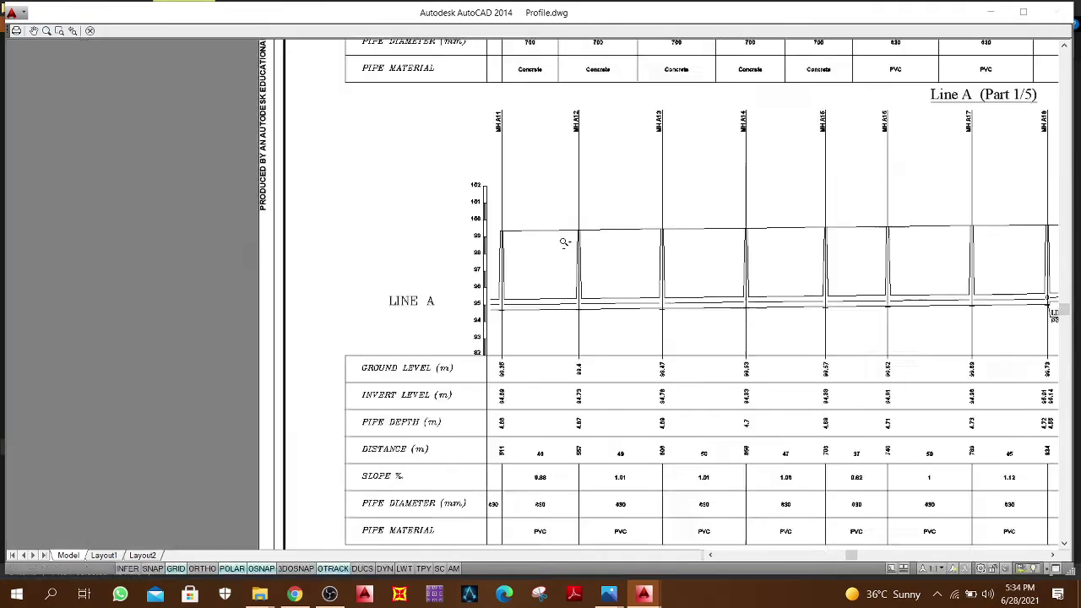
Step: Inspect the title block and key plan in the plot preview, and exit the preview
{"action": "middle_click_drag", "start_coordinate": [1017, 235], "coordinate": [571, 305]}
{"action": "scroll", "coordinate": [770, 354], "scroll_direction": "up", "scroll_amount": 3}
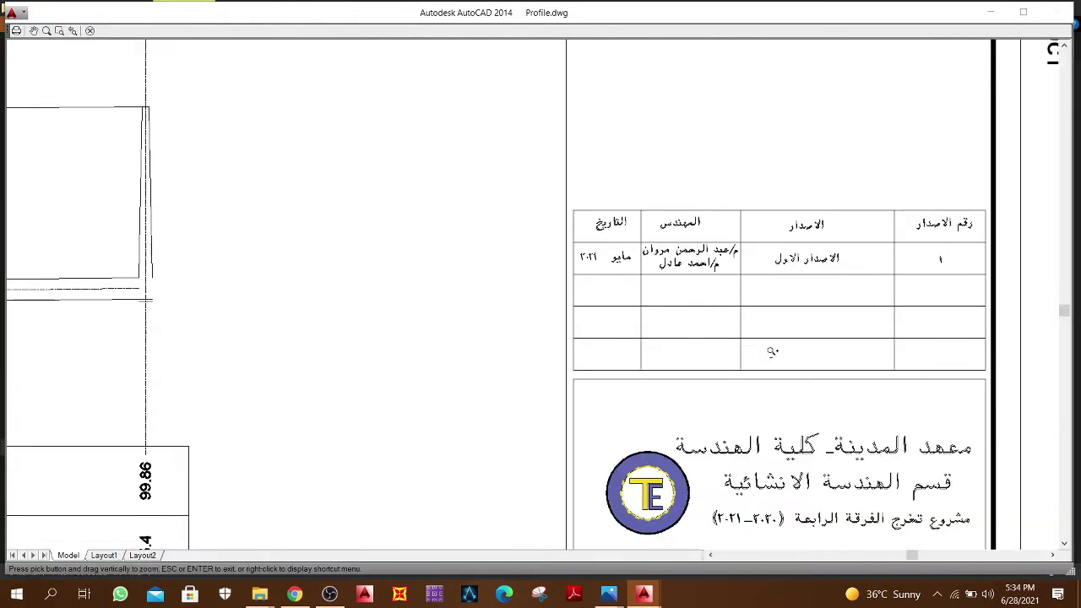
{"action": "scroll", "coordinate": [724, 336], "scroll_direction": "down", "scroll_amount": 4}
{"action": "middle_click_drag", "start_coordinate": [550, 268], "coordinate": [572, 404]}
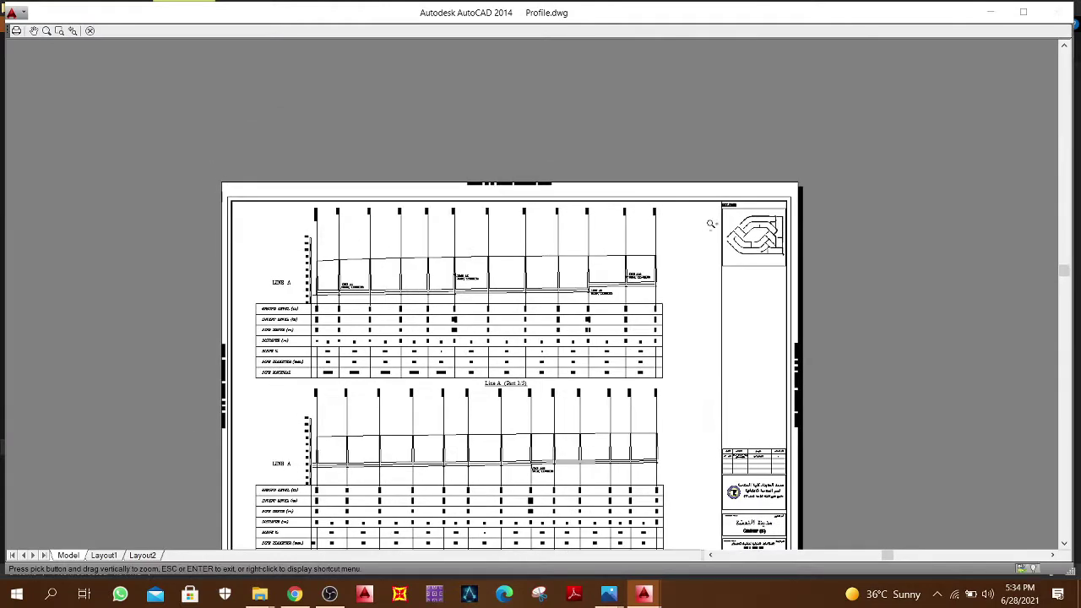
{"action": "scroll", "coordinate": [757, 226], "scroll_direction": "up", "scroll_amount": 5}
{"action": "scroll", "coordinate": [374, 310], "scroll_direction": "down", "scroll_amount": 10}
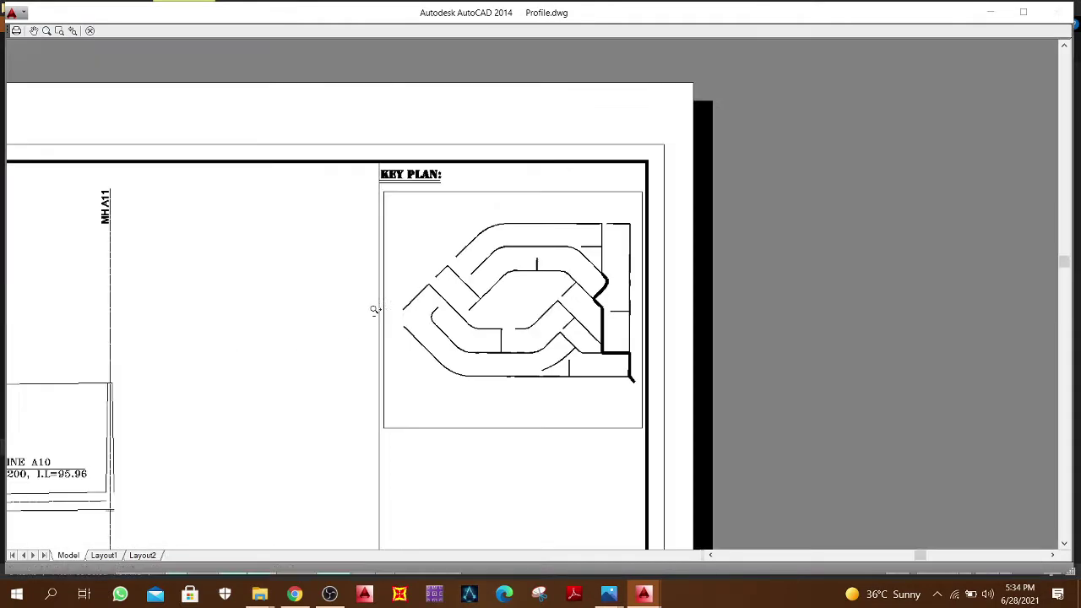
{"action": "middle_click_drag", "start_coordinate": [331, 307], "coordinate": [586, 297]}
{"action": "right_click", "coordinate": [587, 297]}
{"action": "left_click", "coordinate": [642, 315]}
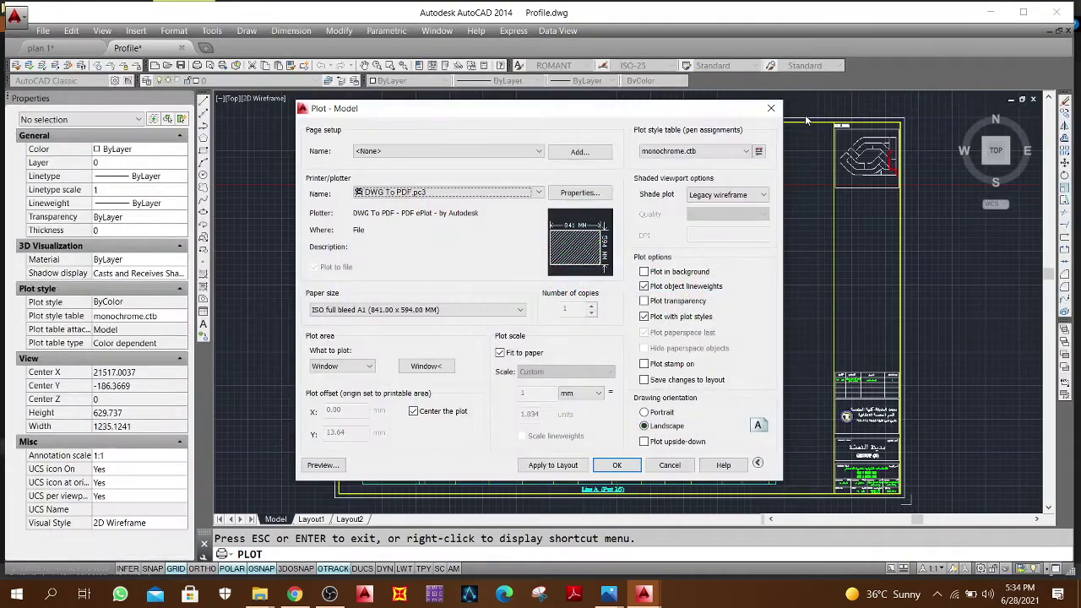
Step: Leave the plot setup, try linetype scale factors of 0.01 and 1, and set the drawing's linetype scale factor to 5
{"action": "left_click", "coordinate": [769, 108]}
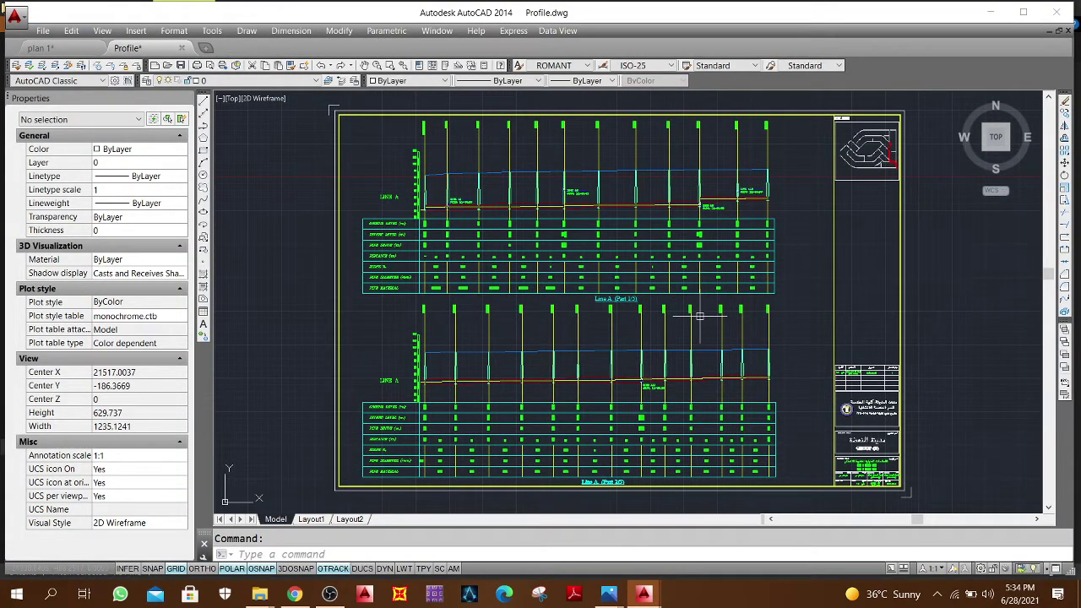
{"action": "type", "text": "lts"}
{"action": "key", "text": "Return"}
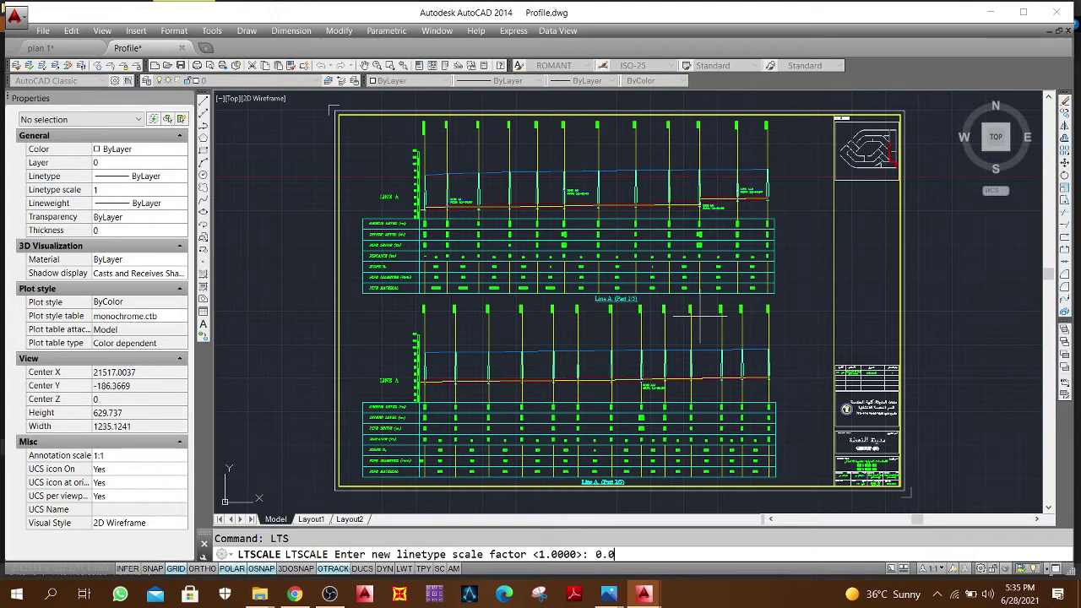
{"action": "key", "text": "Return"}
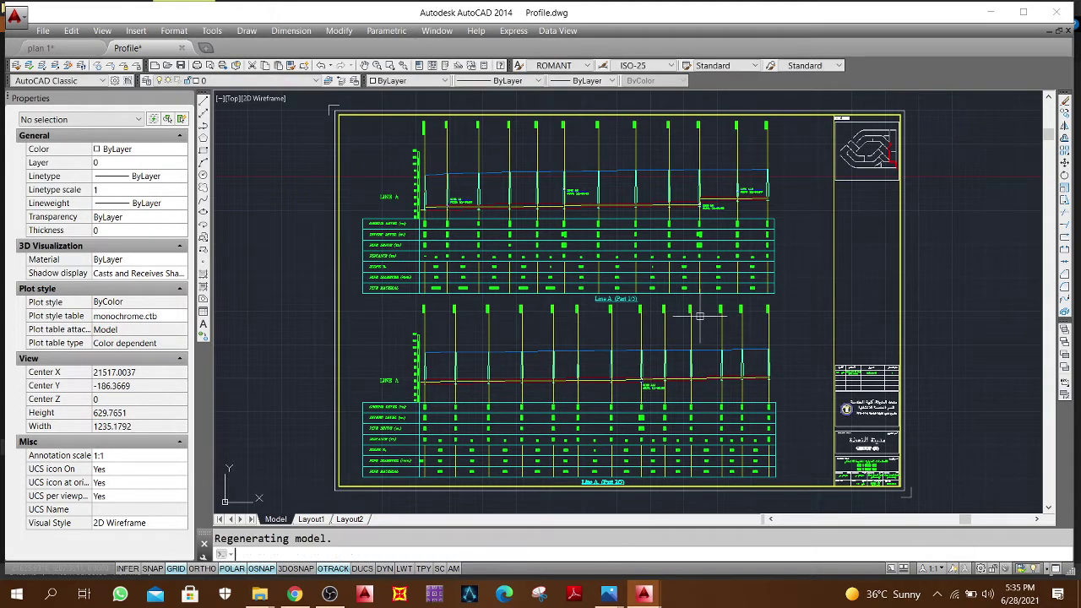
{"action": "key", "text": "Return"}
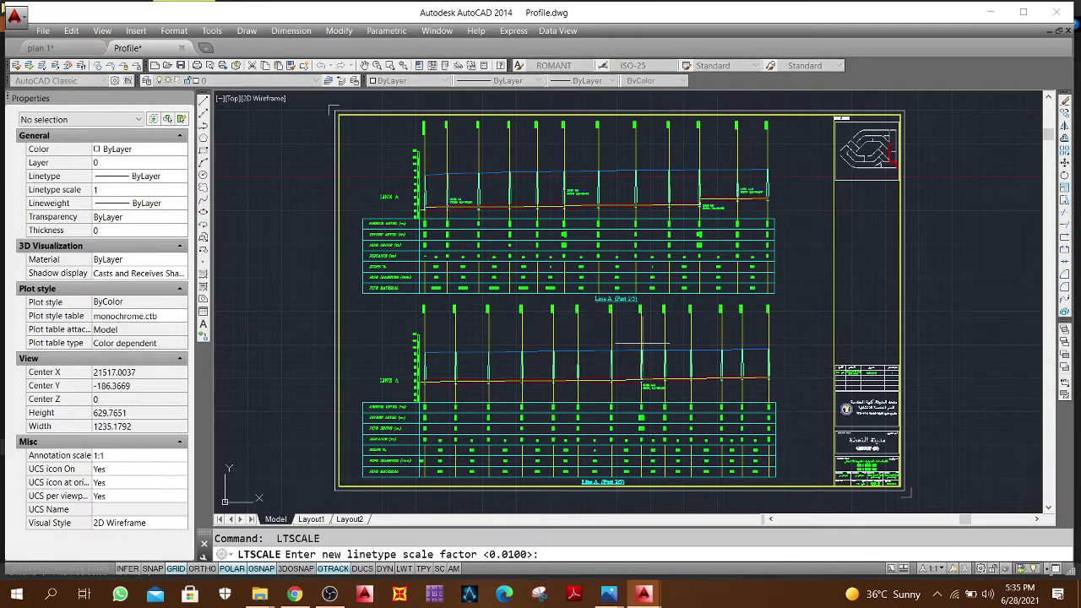
{"action": "key", "text": "Return"}
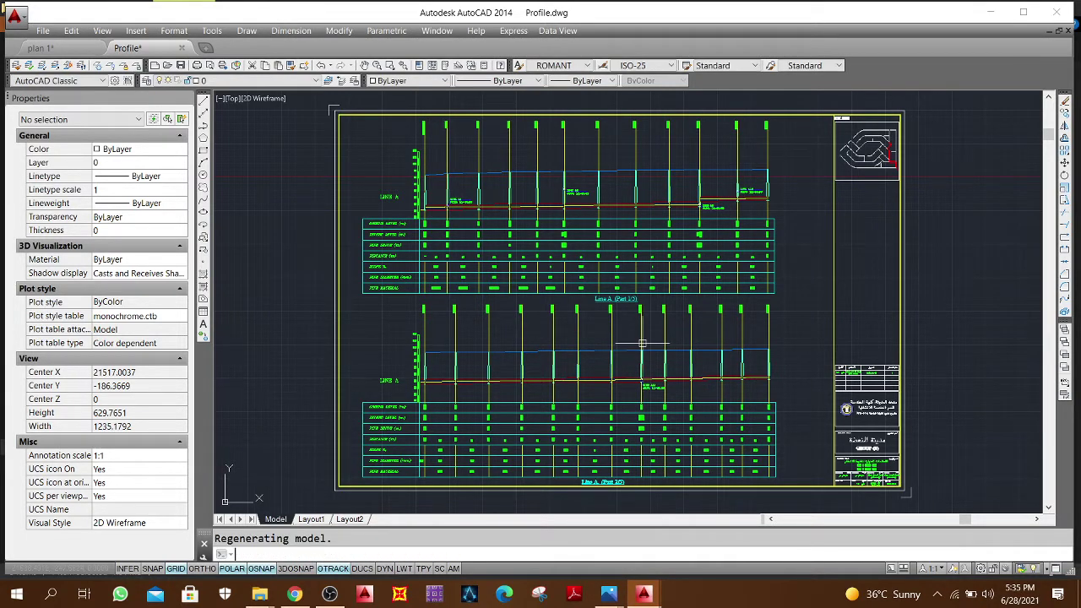
{"action": "key", "text": "Return"}
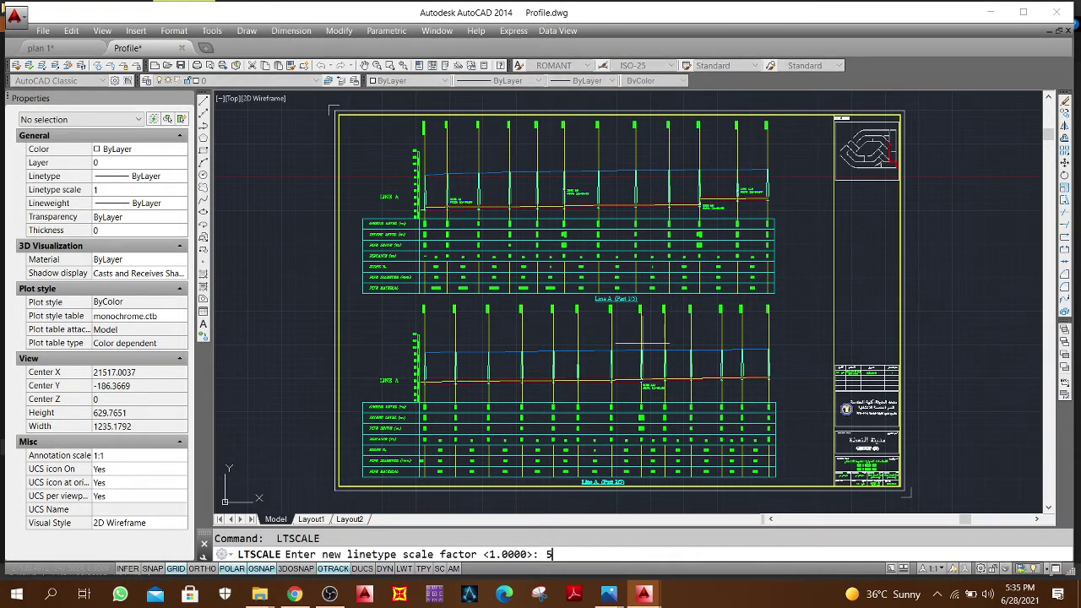
{"action": "type", "text": "5"}
{"action": "key", "text": "Return"}
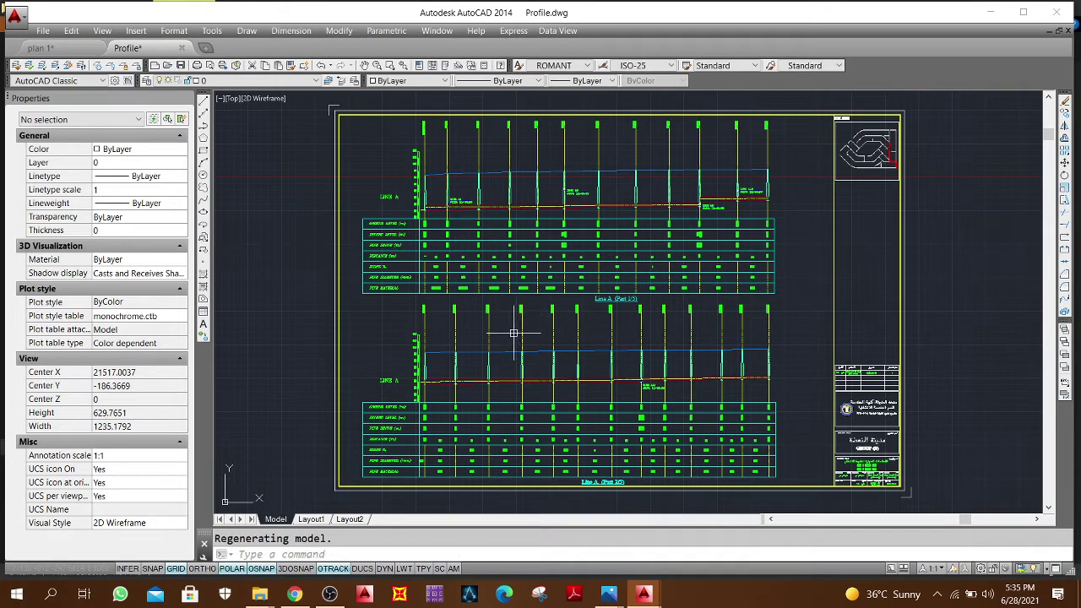
Step: Reload the previous plot's page setup and redefine the plot window around the outer corners of the Line A sheet
{"action": "scroll", "coordinate": [515, 329], "scroll_direction": "up", "scroll_amount": 8}
{"action": "middle_click_drag", "start_coordinate": [407, 369], "coordinate": [686, 336]}
{"action": "scroll", "coordinate": [560, 205], "scroll_direction": "up", "scroll_amount": 2}
{"action": "scroll", "coordinate": [449, 245], "scroll_direction": "down", "scroll_amount": 3}
{"action": "scroll", "coordinate": [499, 253], "scroll_direction": "down", "scroll_amount": 6}
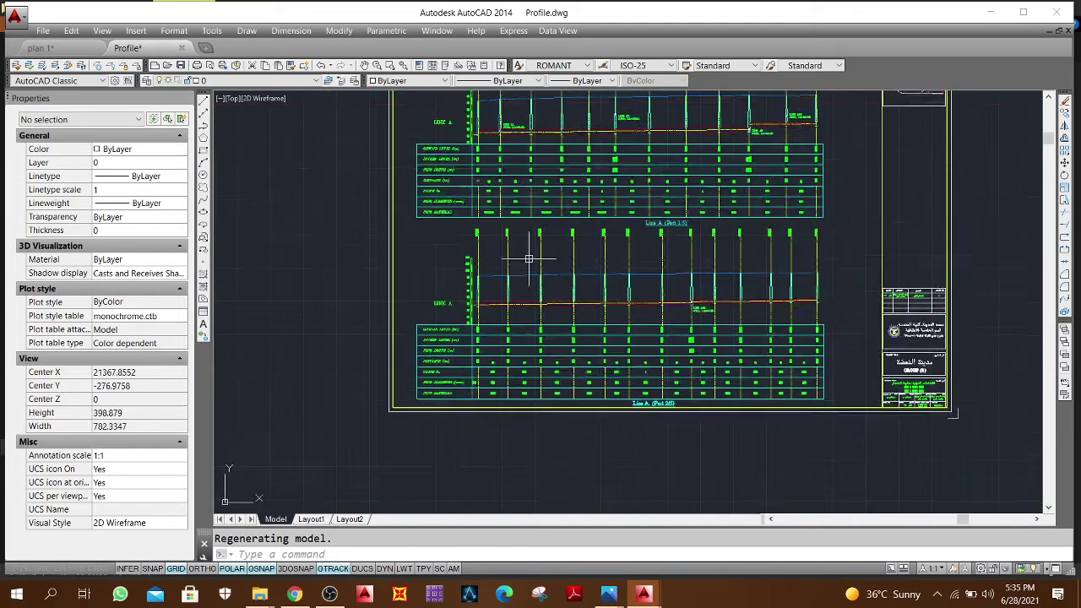
{"action": "key", "text": "ctrl+p"}
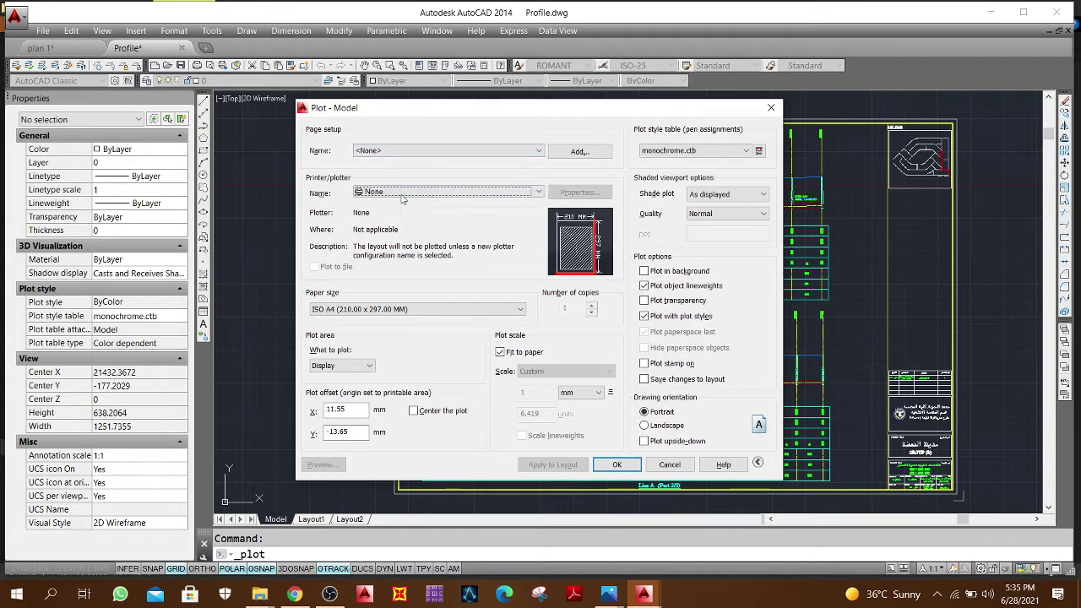
{"action": "left_click", "coordinate": [395, 153]}
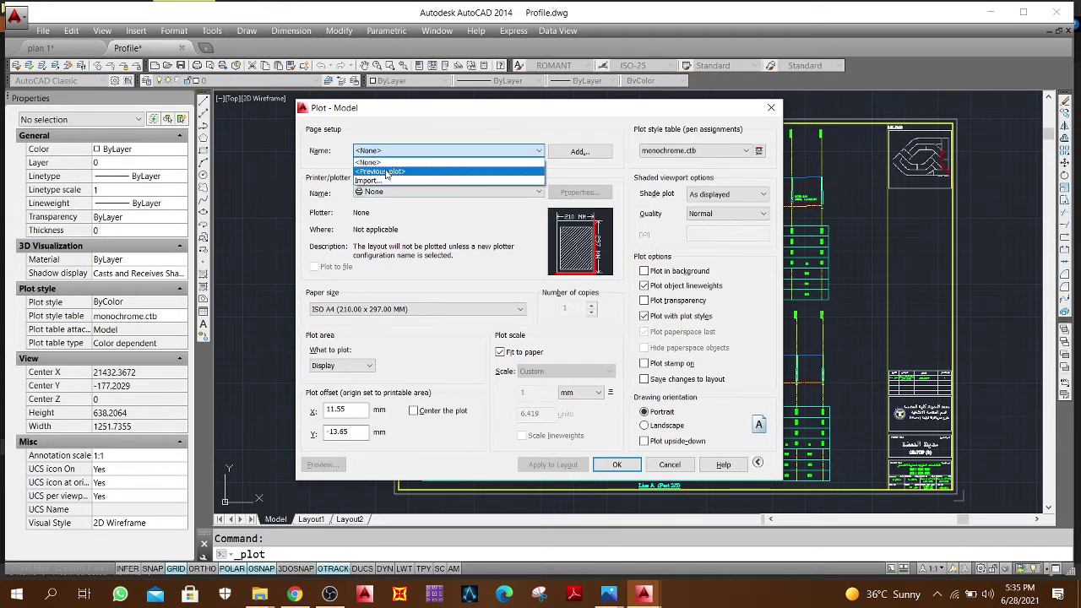
{"action": "left_click", "coordinate": [387, 171]}
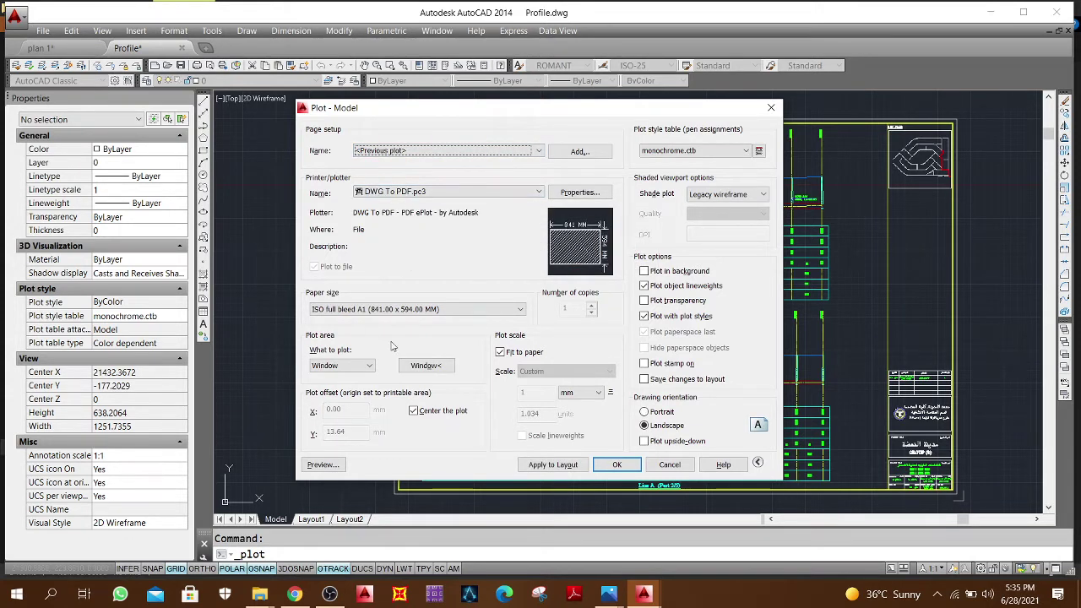
{"action": "left_click", "coordinate": [425, 366]}
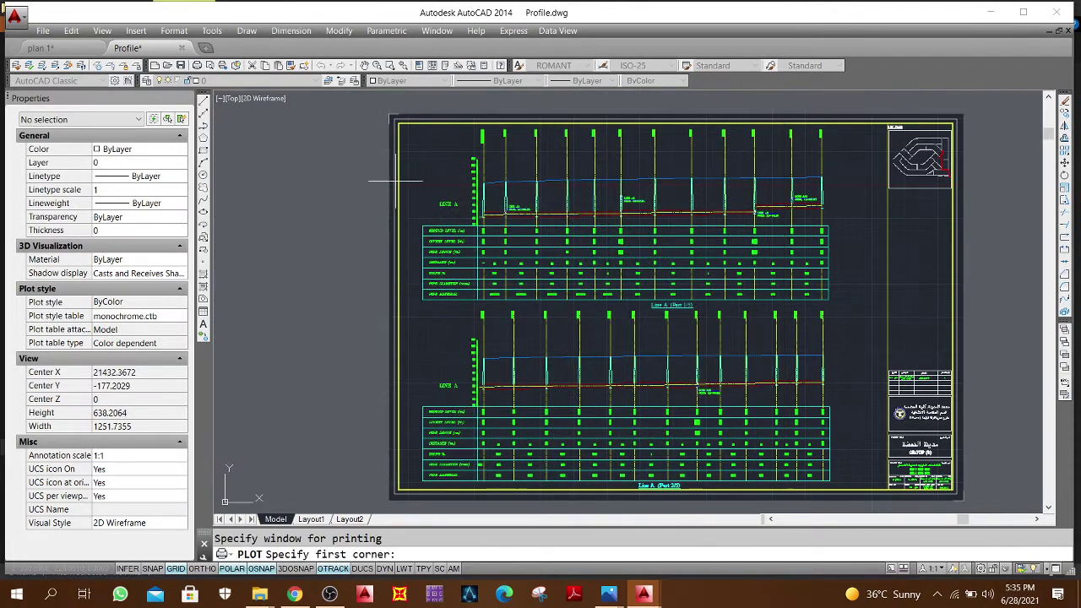
{"action": "left_click", "coordinate": [388, 114]}
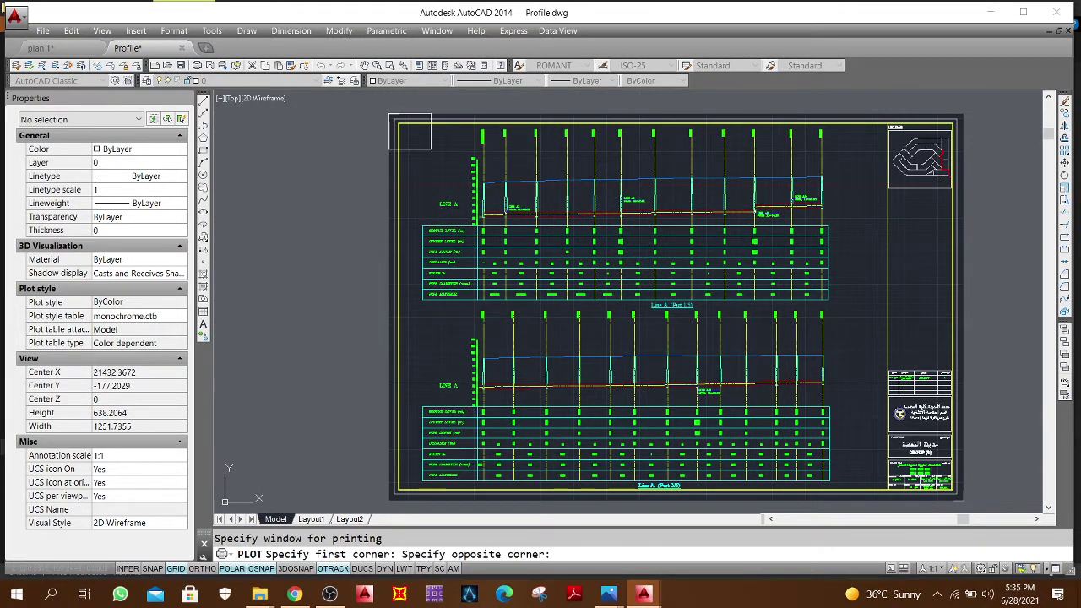
{"action": "left_click", "coordinate": [963, 503]}
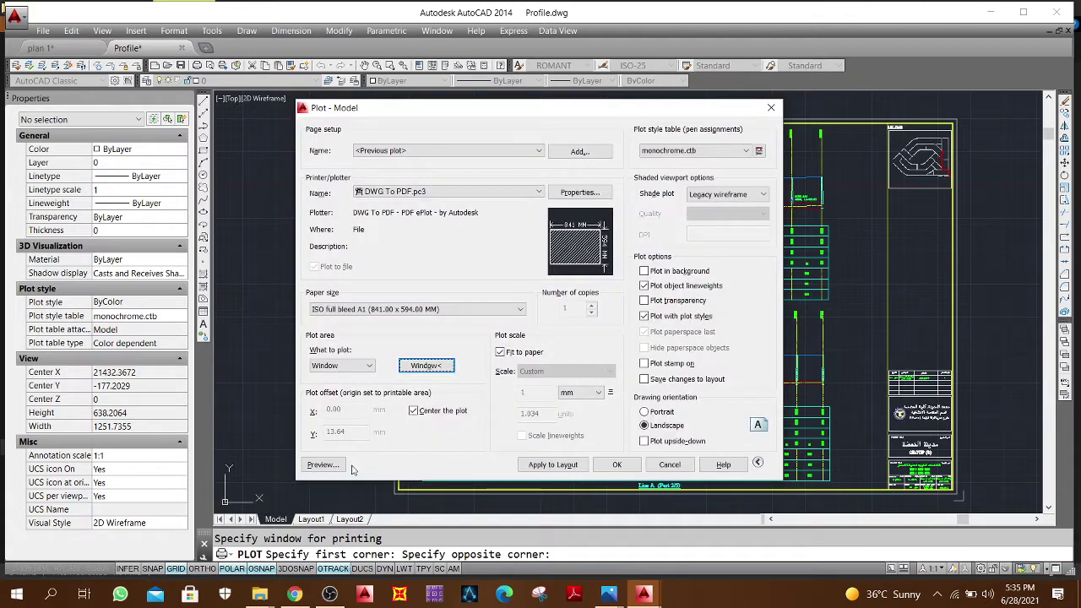
Step: Preview the plot, examine the dash-dot manhole centre lines in the Line A (Part 1/5) profile, and leave the plot setup
{"action": "left_click", "coordinate": [338, 464]}
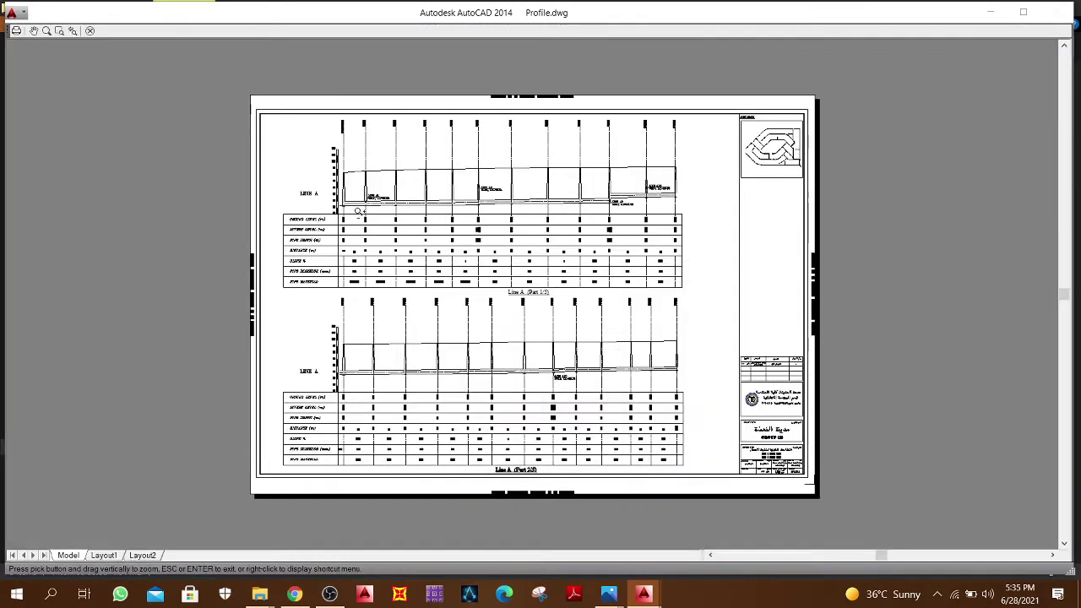
{"action": "scroll", "coordinate": [372, 181], "scroll_direction": "up", "scroll_amount": 6}
{"action": "scroll", "coordinate": [338, 169], "scroll_direction": "up", "scroll_amount": 6}
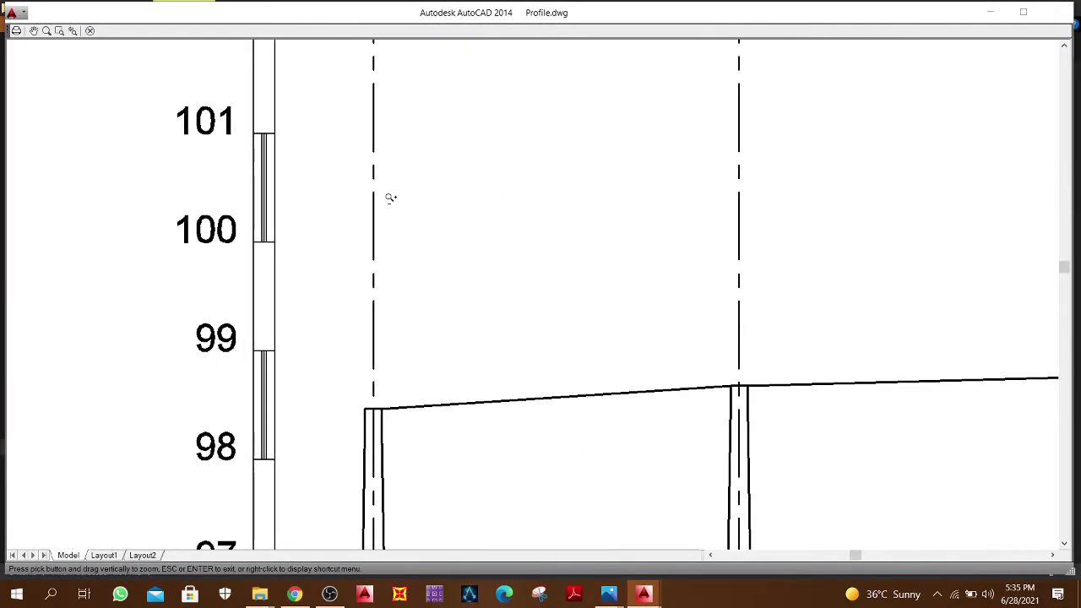
{"action": "scroll", "coordinate": [416, 239], "scroll_direction": "down", "scroll_amount": 4}
{"action": "middle_click_drag", "start_coordinate": [540, 178], "coordinate": [465, 186]}
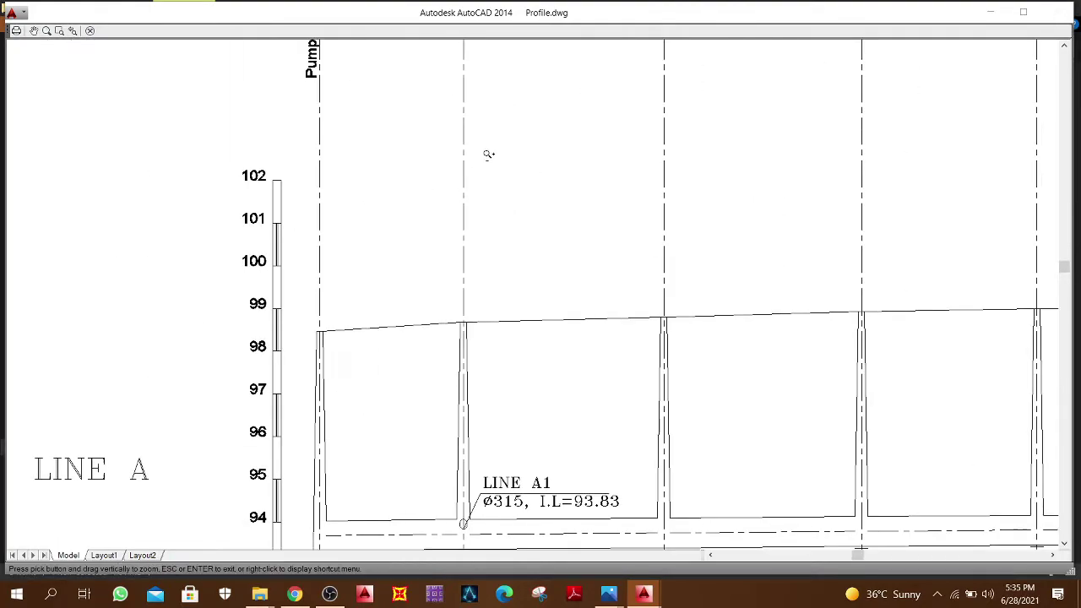
{"action": "scroll", "coordinate": [456, 169], "scroll_direction": "up", "scroll_amount": 4}
{"action": "scroll", "coordinate": [439, 211], "scroll_direction": "down", "scroll_amount": 5}
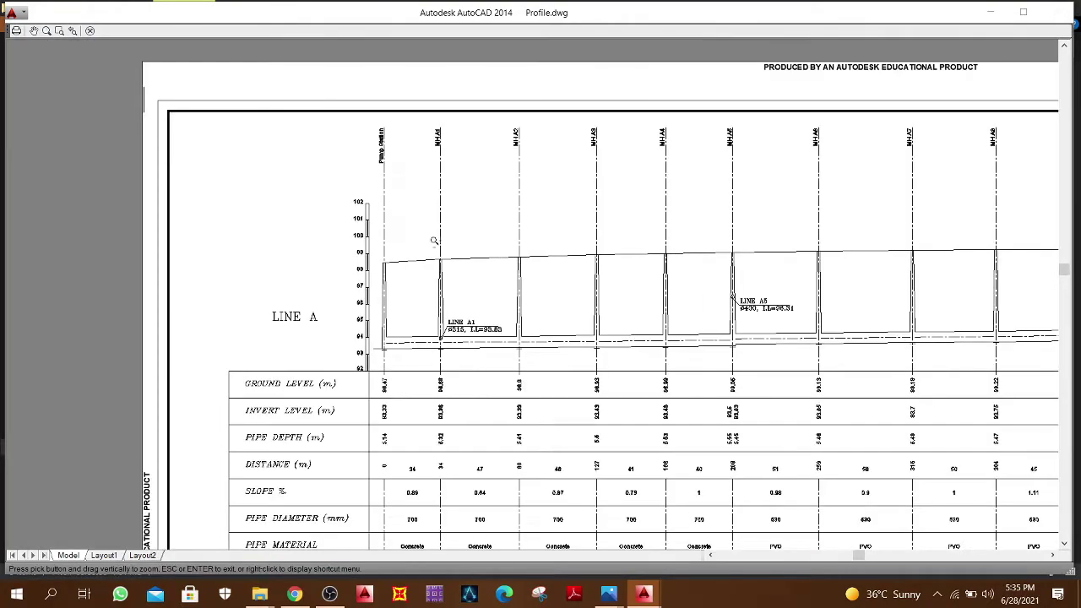
{"action": "scroll", "coordinate": [429, 333], "scroll_direction": "up", "scroll_amount": 5}
{"action": "scroll", "coordinate": [347, 234], "scroll_direction": "down", "scroll_amount": 5}
{"action": "scroll", "coordinate": [473, 287], "scroll_direction": "up", "scroll_amount": 4}
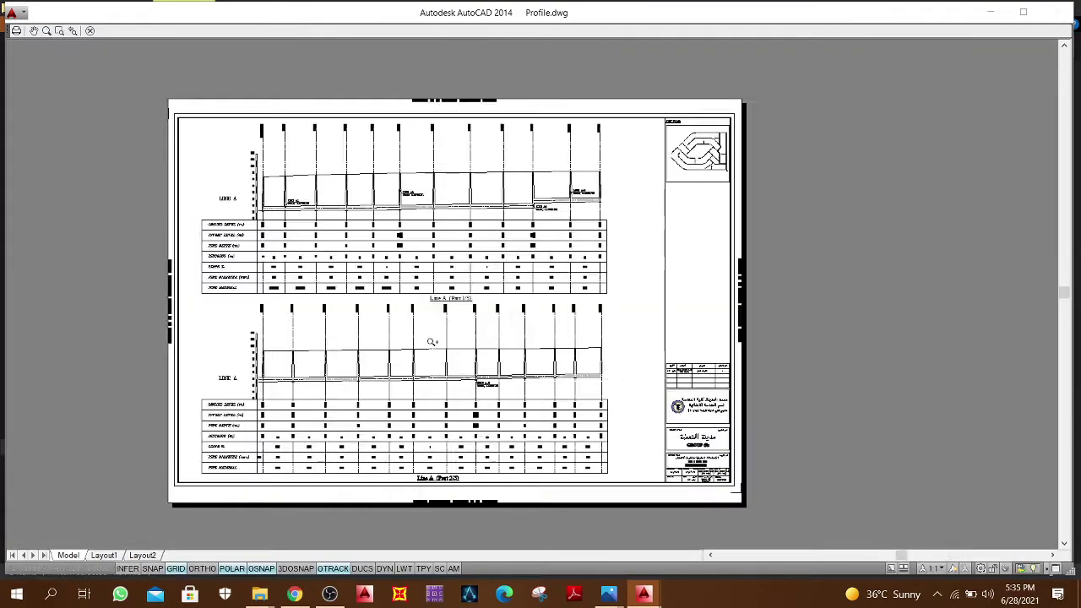
{"action": "middle_click_drag", "start_coordinate": [515, 325], "coordinate": [667, 251]}
{"action": "right_click", "coordinate": [565, 234]}
{"action": "left_click", "coordinate": [583, 241]}
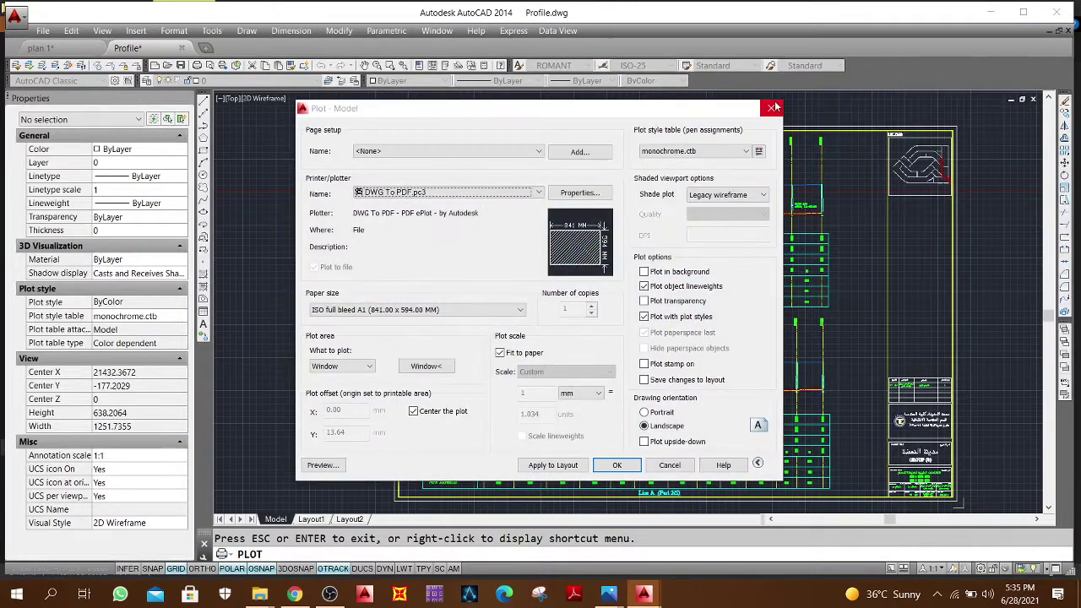
{"action": "left_click", "coordinate": [767, 111]}
Step: Switch to the plan 1 drawing and examine the Line A1 sewer from the pump station area past Zone 5 to its far end in Zone 1
{"action": "left_click", "coordinate": [40, 48]}
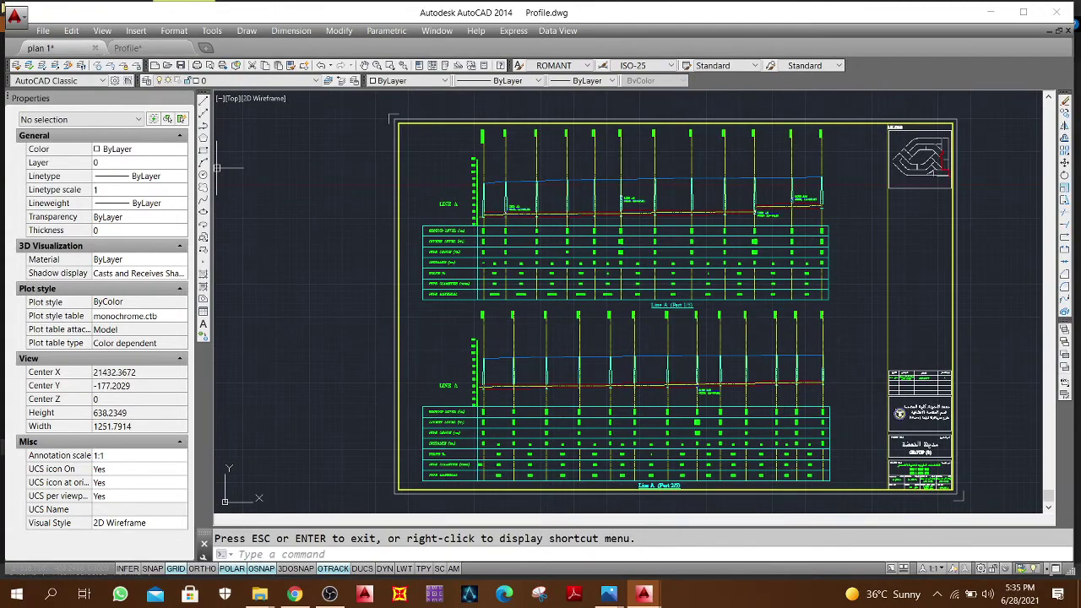
{"action": "middle_click_drag", "start_coordinate": [620, 159], "coordinate": [589, 221]}
{"action": "scroll", "coordinate": [847, 468], "scroll_direction": "up", "scroll_amount": 6}
{"action": "scroll", "coordinate": [697, 365], "scroll_direction": "up", "scroll_amount": 2}
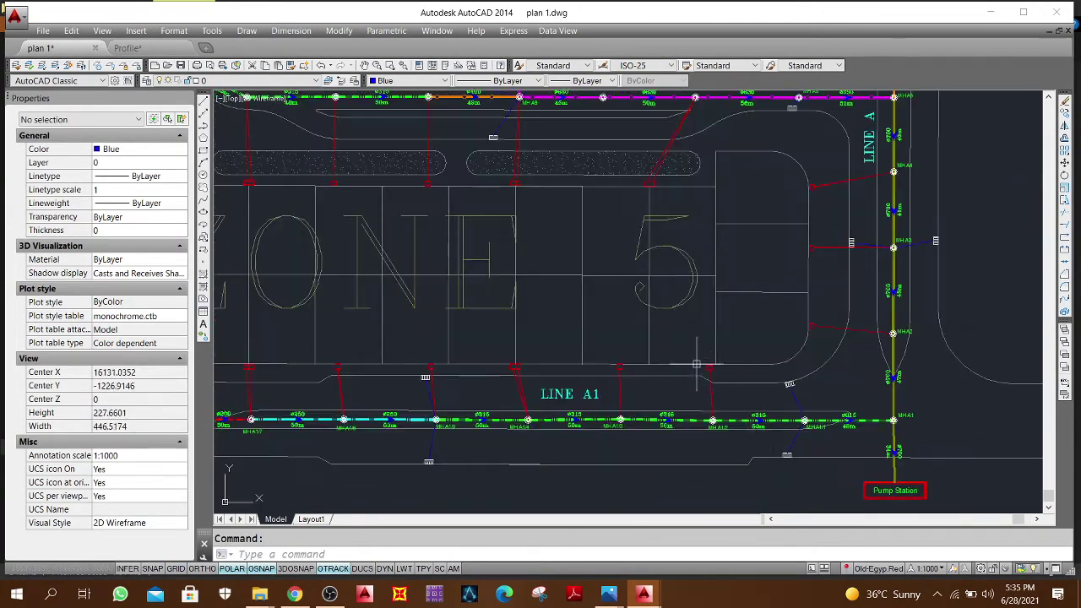
{"action": "middle_click_drag", "start_coordinate": [528, 377], "coordinate": [731, 361]}
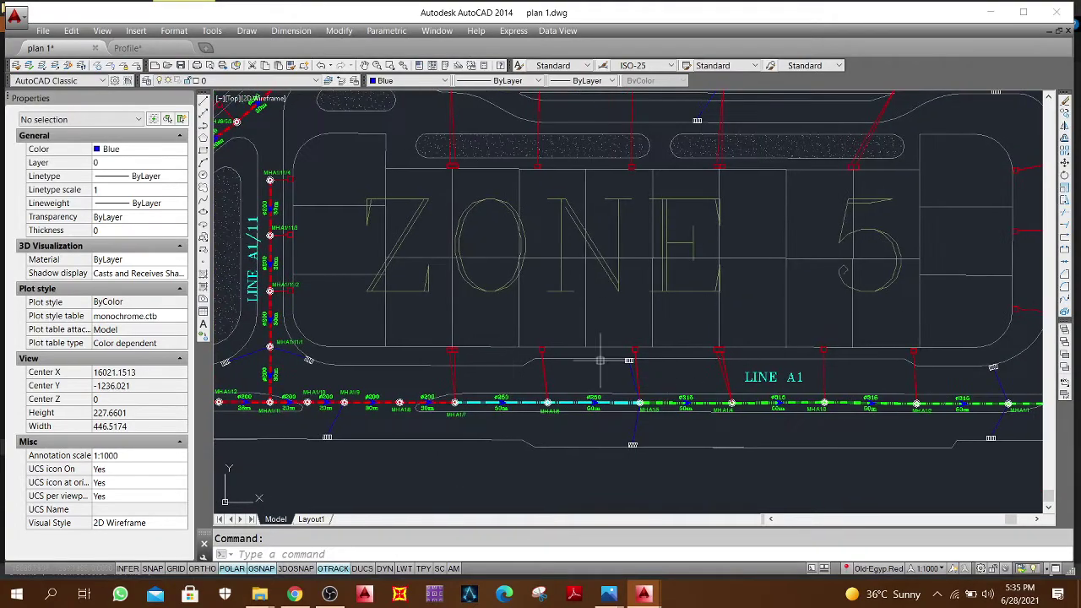
{"action": "middle_click_drag", "start_coordinate": [591, 359], "coordinate": [795, 350]}
{"action": "middle_click_drag", "start_coordinate": [549, 357], "coordinate": [755, 391]}
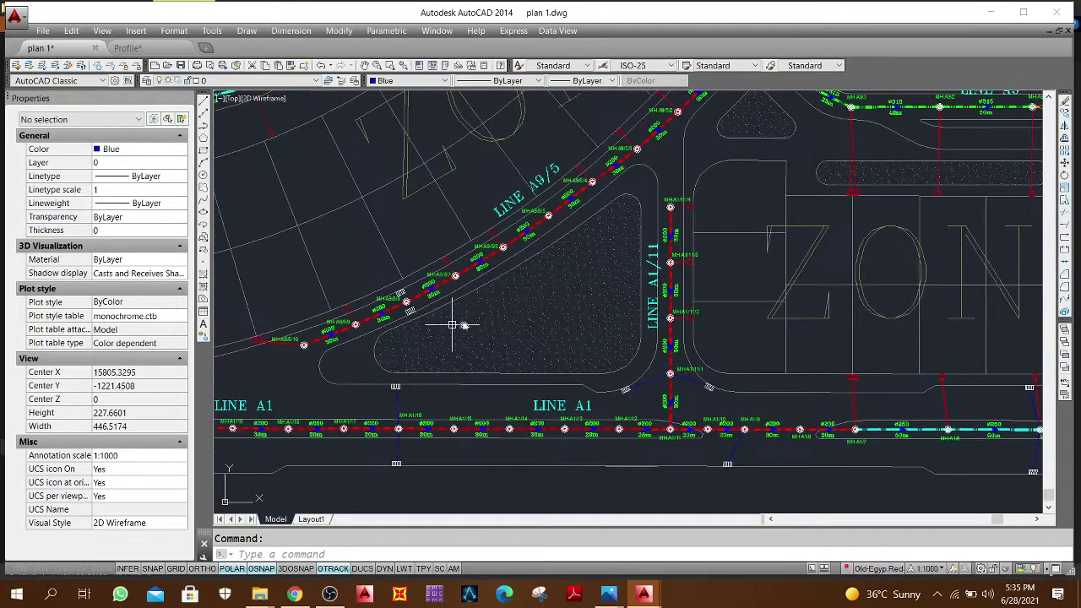
{"action": "middle_click_drag", "start_coordinate": [452, 325], "coordinate": [749, 325]}
{"action": "scroll", "coordinate": [454, 469], "scroll_direction": "down", "scroll_amount": 5}
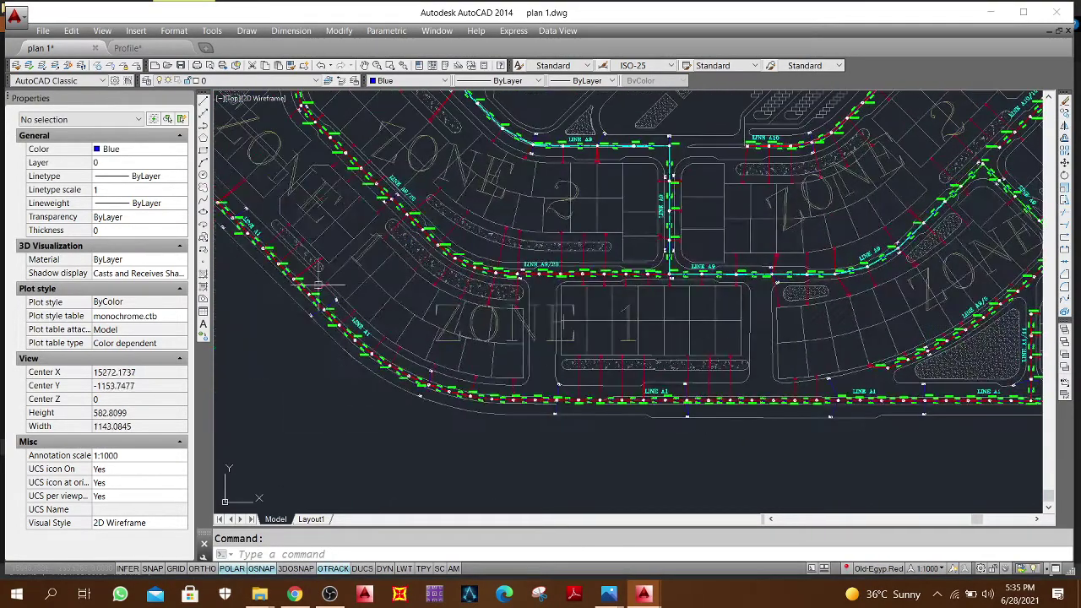
{"action": "scroll", "coordinate": [523, 396], "scroll_direction": "up", "scroll_amount": 5}
{"action": "scroll", "coordinate": [349, 265], "scroll_direction": "down", "scroll_amount": 5}
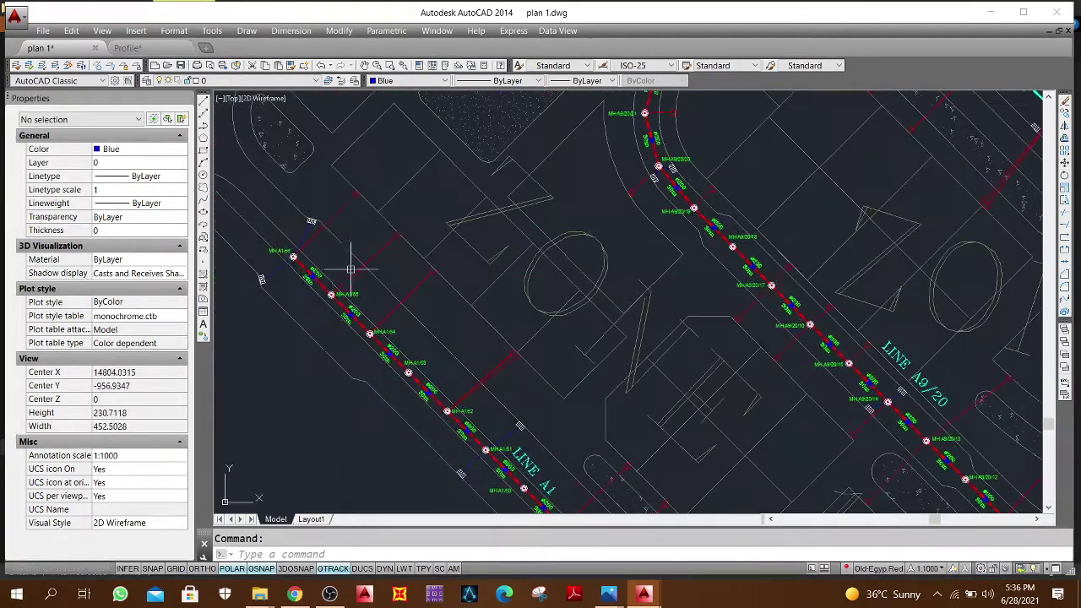
{"action": "scroll", "coordinate": [483, 284], "scroll_direction": "down", "scroll_amount": 4}
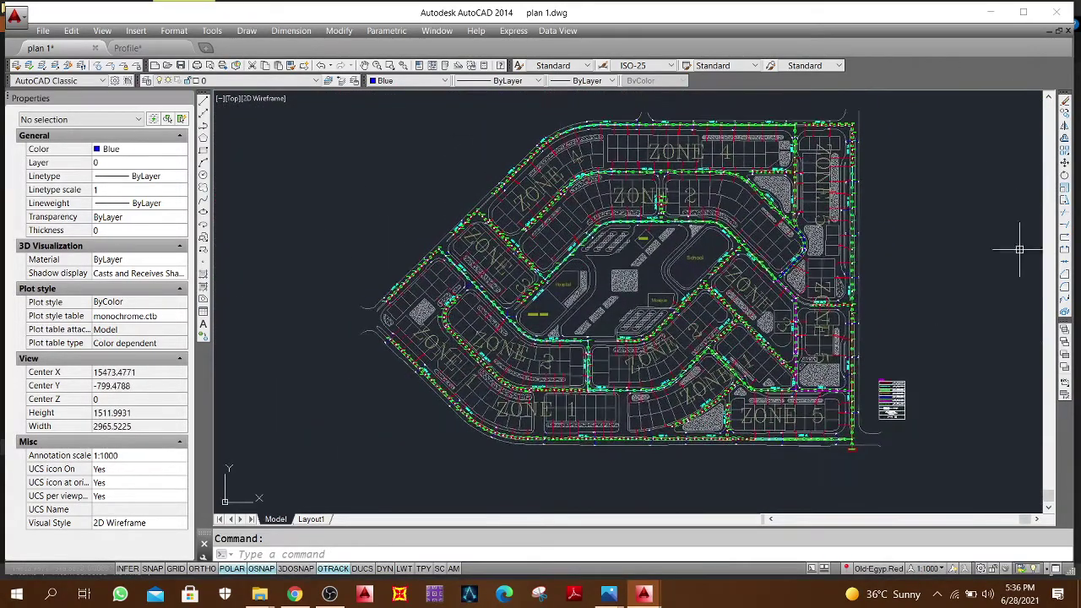
Step: Find the empty sheet frame beside the site plan and examine its pipe legend, notes, revision table and title block
{"action": "middle_click_drag", "start_coordinate": [593, 411], "coordinate": [712, 389]}
{"action": "scroll", "coordinate": [701, 390], "scroll_direction": "down", "scroll_amount": 1}
{"action": "middle_click_drag", "start_coordinate": [522, 373], "coordinate": [794, 361]}
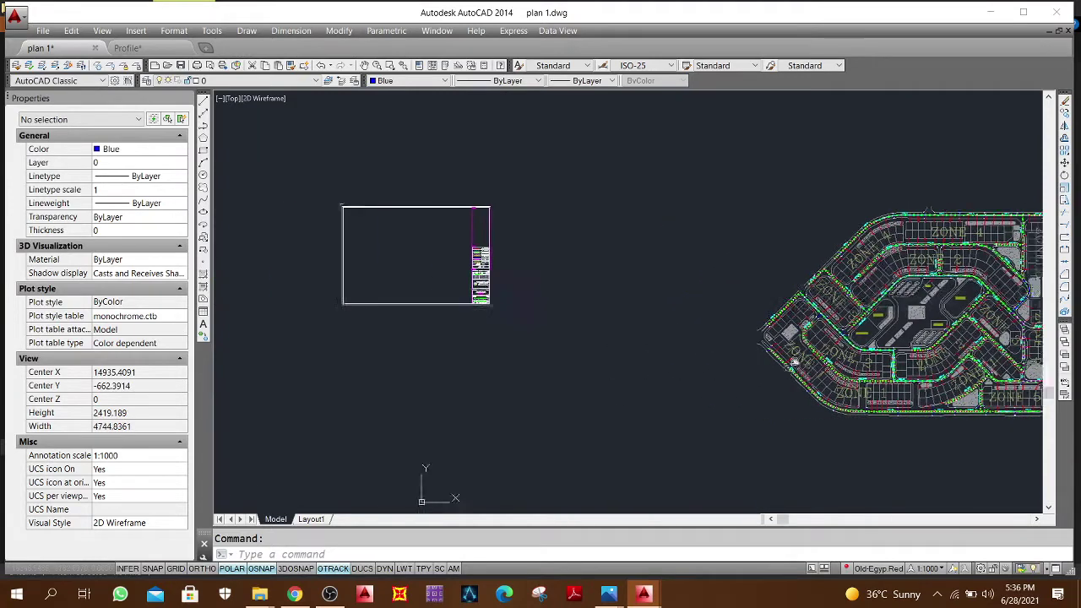
{"action": "middle_click_drag", "start_coordinate": [1031, 334], "coordinate": [858, 334]}
{"action": "middle_click_drag", "start_coordinate": [310, 246], "coordinate": [733, 318]}
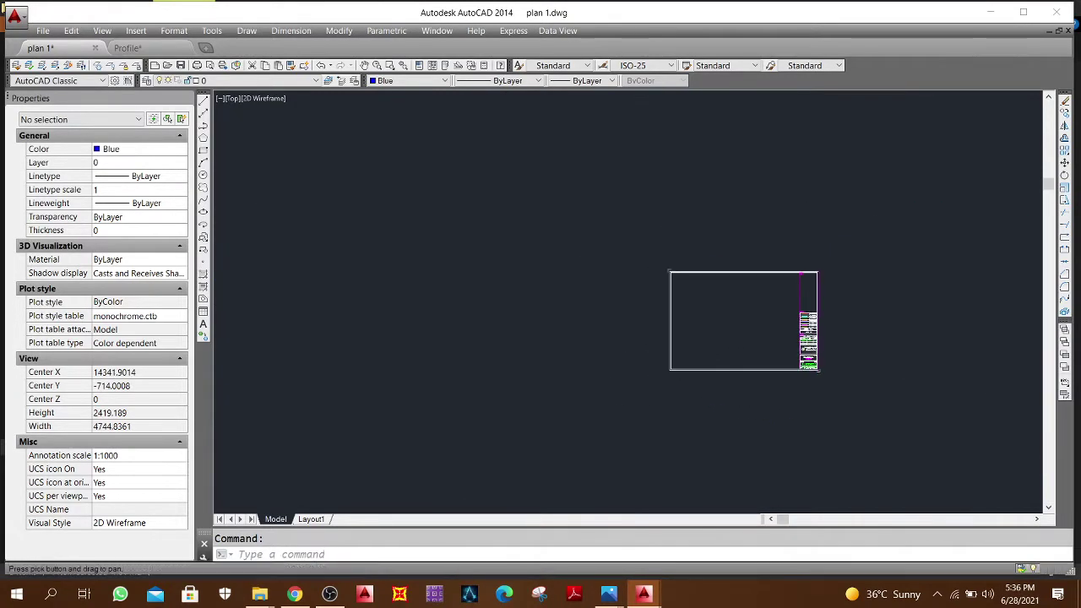
{"action": "scroll", "coordinate": [733, 318], "scroll_direction": "up", "scroll_amount": 3}
{"action": "middle_click_drag", "start_coordinate": [867, 365], "coordinate": [592, 265]}
{"action": "scroll", "coordinate": [765, 245], "scroll_direction": "up", "scroll_amount": 4}
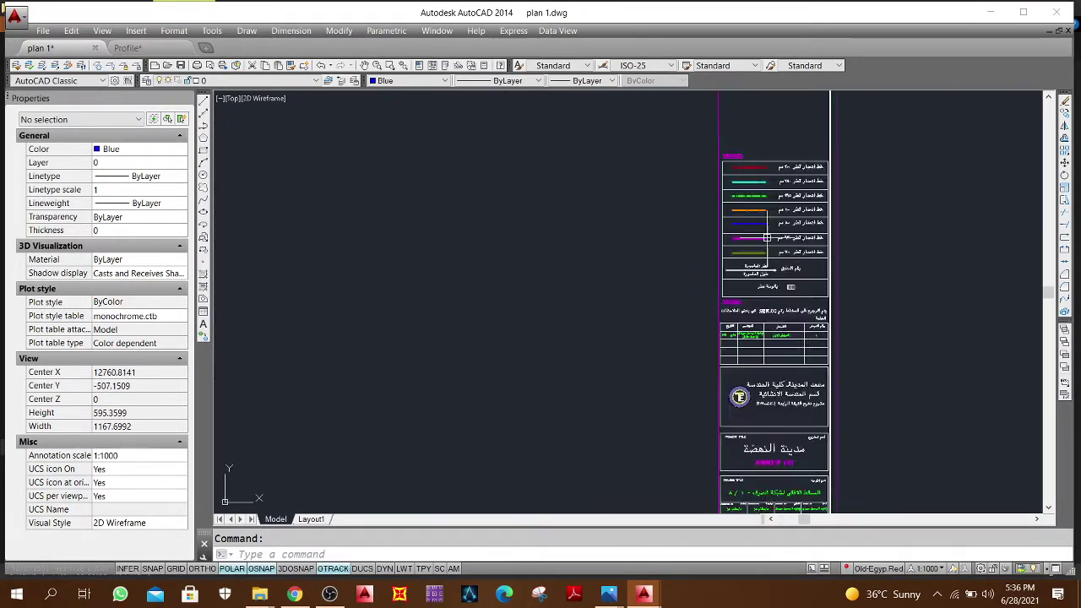
{"action": "mouse_move", "coordinate": [776, 339]}
{"action": "middle_mouse_down"}
{"action": "mouse_move", "coordinate": [749, 309]}
{"action": "mouse_move", "coordinate": [716, 209]}
{"action": "middle_mouse_up"}
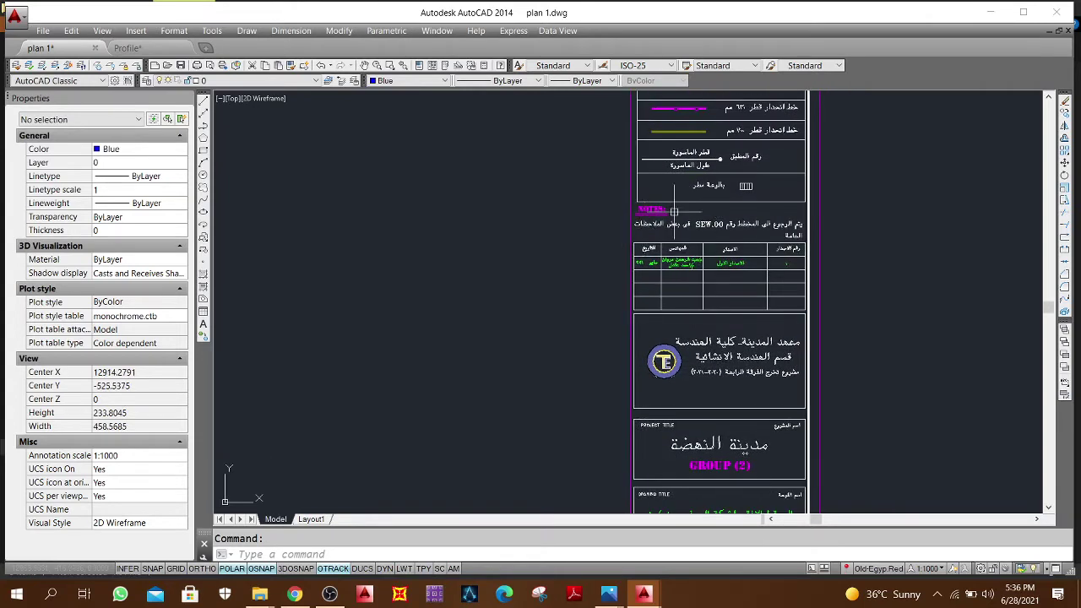
{"action": "middle_click_drag", "start_coordinate": [777, 430], "coordinate": [757, 245]}
{"action": "middle_click_drag", "start_coordinate": [717, 309], "coordinate": [866, 343]}
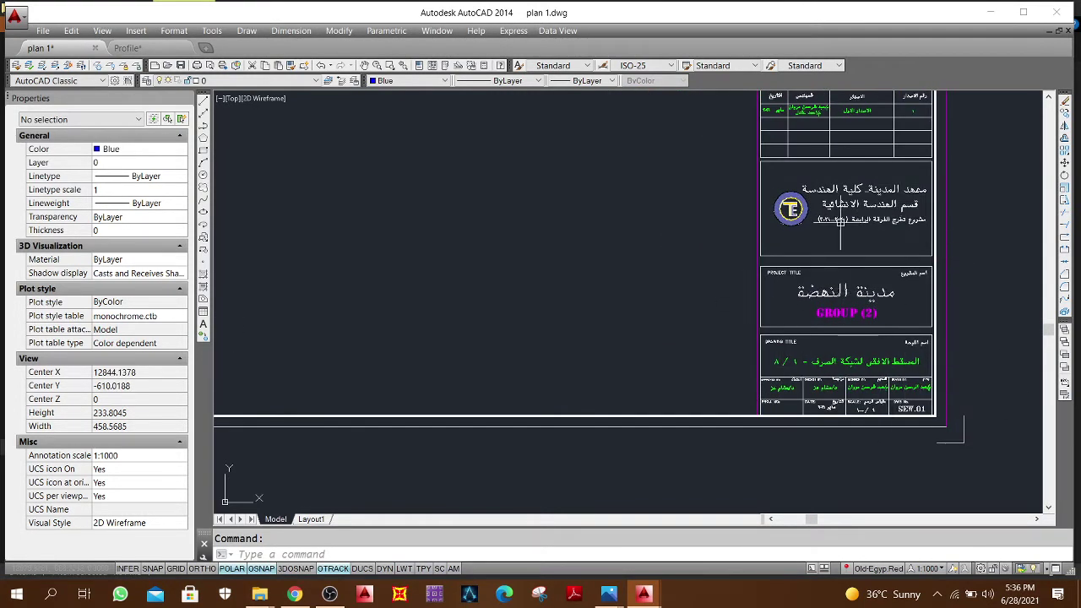
Step: Draw a rectangle over the sheet frame's empty drawing area, from its inner upper-left corner to the lower-left corner of the title block strip
{"action": "scroll", "coordinate": [664, 287], "scroll_direction": "down", "scroll_amount": 5}
{"action": "mouse_move", "coordinate": [601, 241]}
{"action": "middle_mouse_down"}
{"action": "mouse_move", "coordinate": [645, 316]}
{"action": "mouse_move", "coordinate": [659, 378]}
{"action": "mouse_move", "coordinate": [656, 369]}
{"action": "middle_mouse_up"}
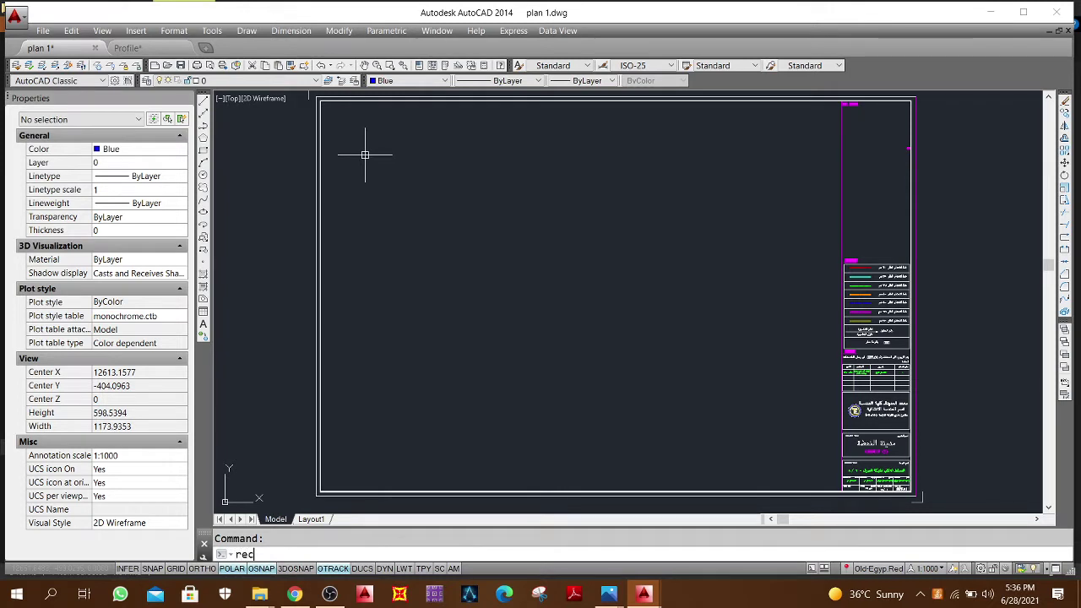
{"action": "key", "text": "Return"}
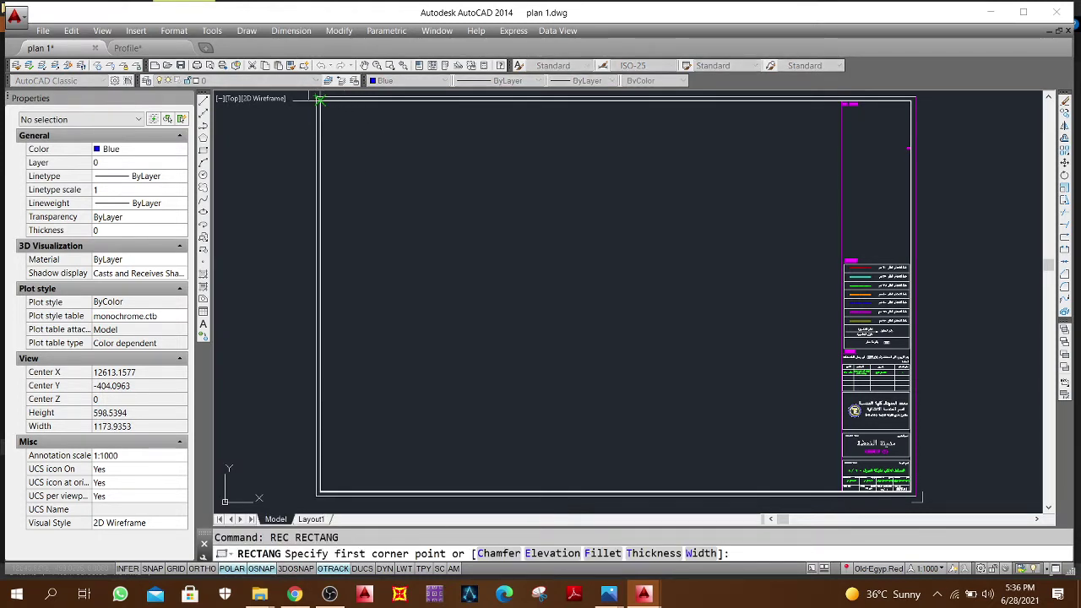
{"action": "left_click", "coordinate": [320, 100]}
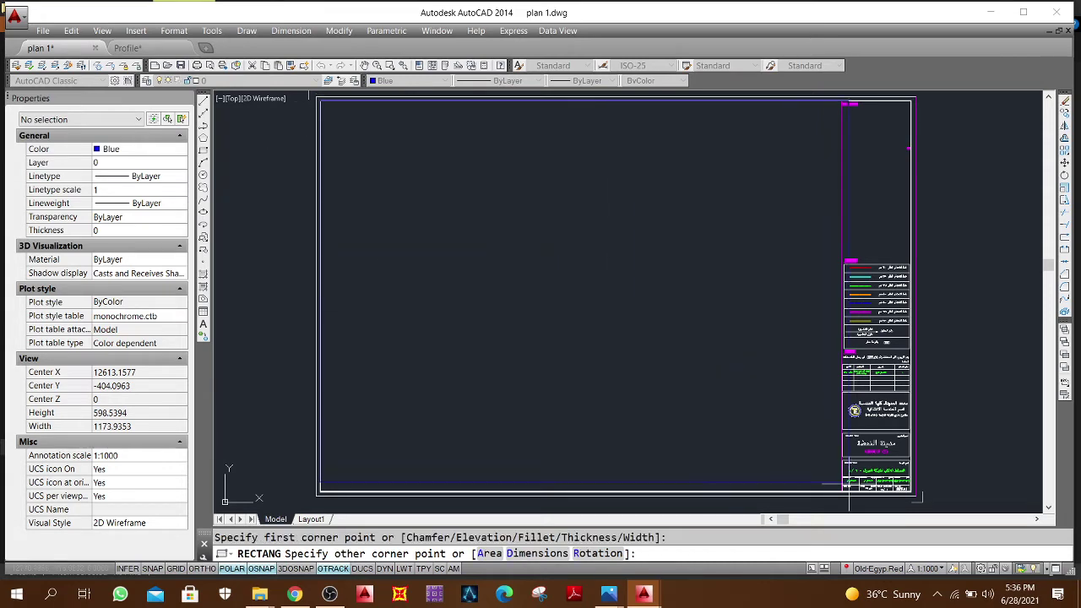
{"action": "scroll", "coordinate": [852, 498], "scroll_direction": "up", "scroll_amount": 3}
{"action": "scroll", "coordinate": [847, 488], "scroll_direction": "up", "scroll_amount": 4}
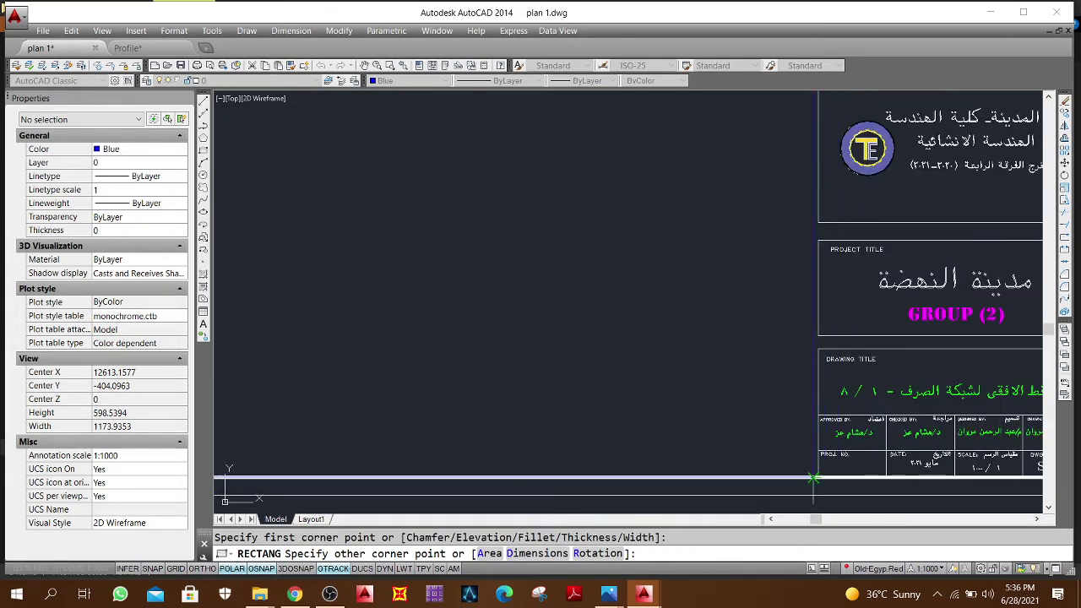
{"action": "scroll", "coordinate": [655, 438], "scroll_direction": "down", "scroll_amount": 5}
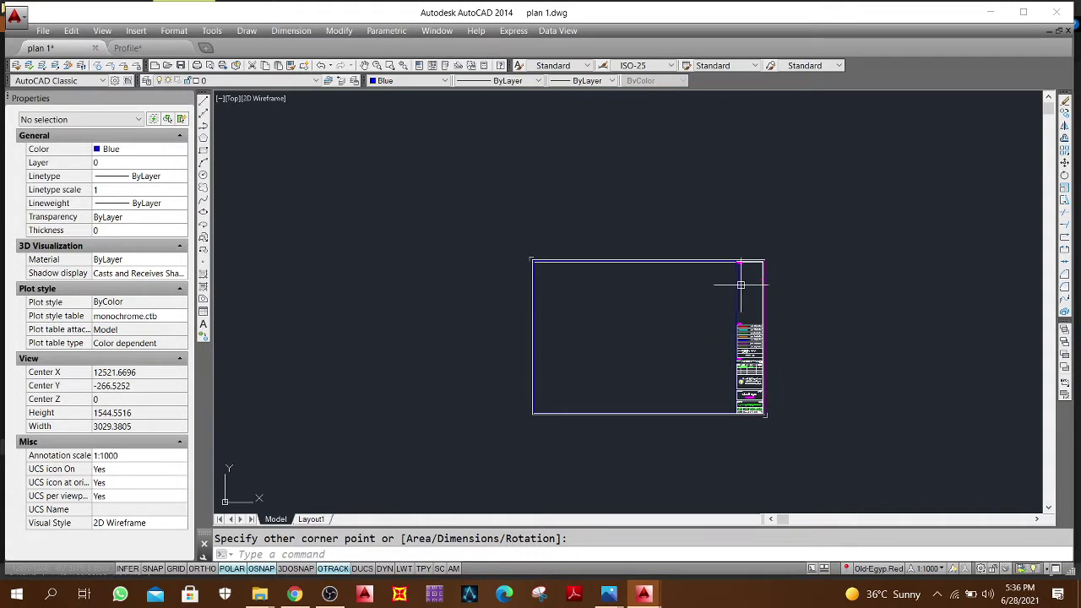
Step: Move the rectangle by its upper-right corner onto the site plan so it encloses the Zone 5 corner and the pump station end of Line A1
{"action": "left_click", "coordinate": [739, 288]}
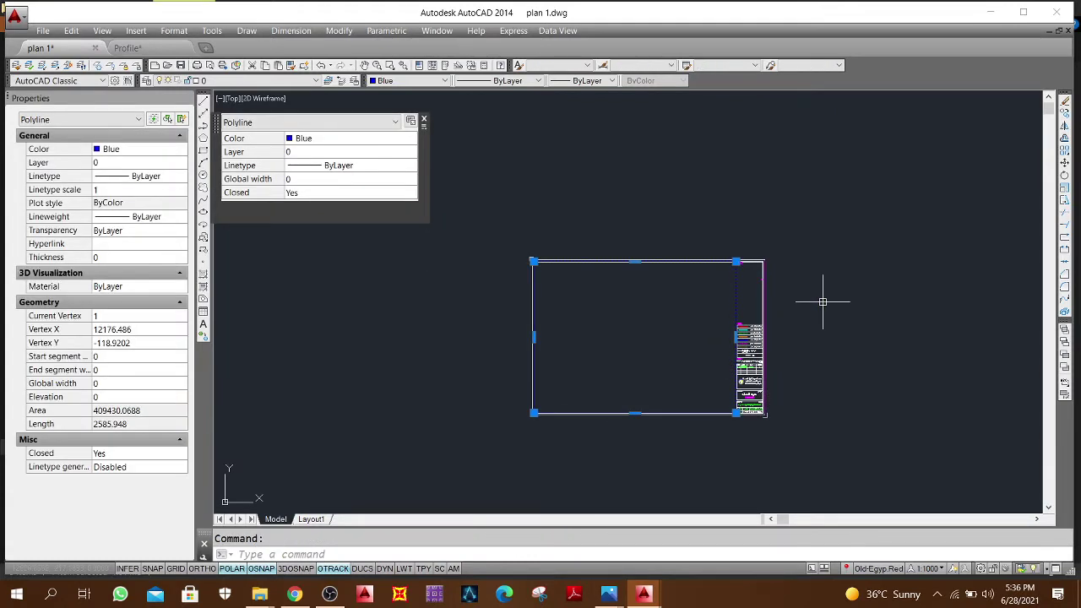
{"action": "type", "text": "m"}
{"action": "key", "text": "Return"}
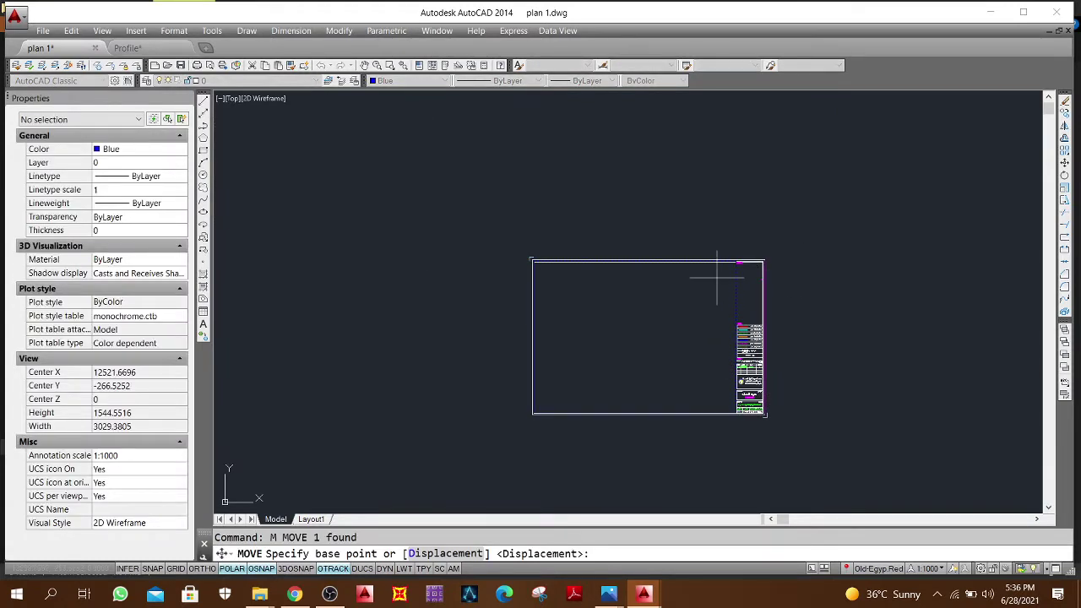
{"action": "left_click", "coordinate": [735, 262]}
{"action": "scroll", "coordinate": [449, 222], "scroll_direction": "up", "scroll_amount": 5}
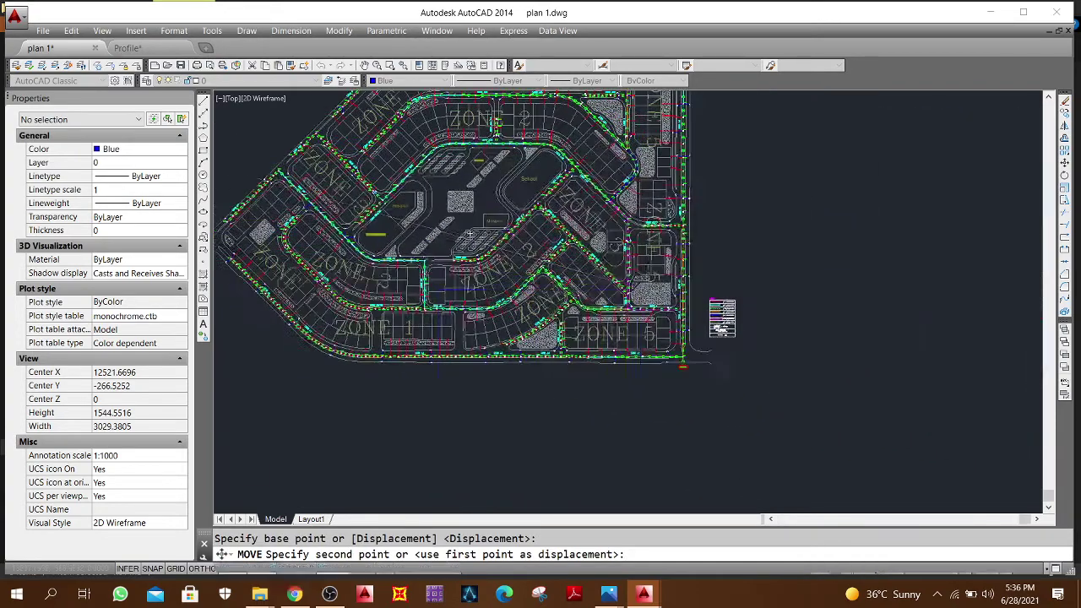
{"action": "mouse_move", "coordinate": [799, 291]}
{"action": "middle_mouse_down"}
{"action": "mouse_move", "coordinate": [738, 210]}
{"action": "mouse_move", "coordinate": [786, 135]}
{"action": "middle_mouse_up"}
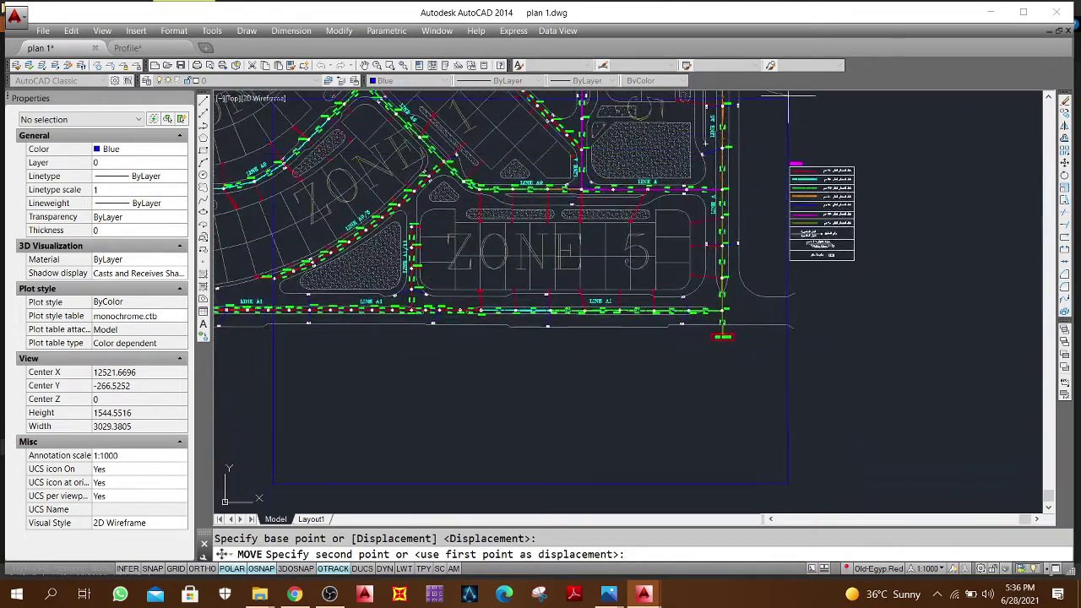
{"action": "scroll", "coordinate": [786, 126], "scroll_direction": "down", "scroll_amount": 3}
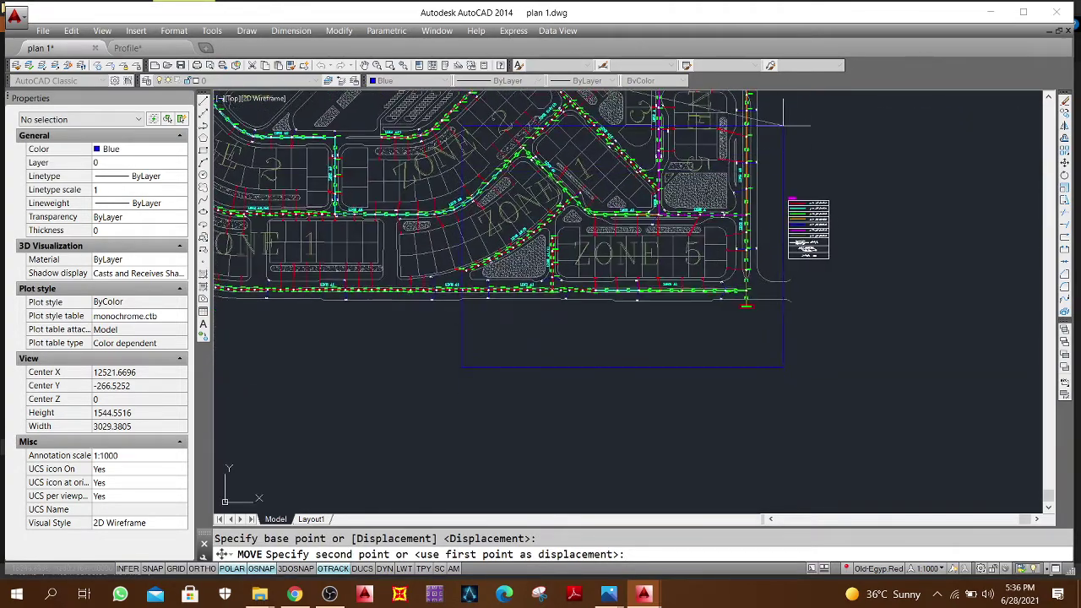
{"action": "middle_click_drag", "start_coordinate": [781, 100], "coordinate": [793, 178]}
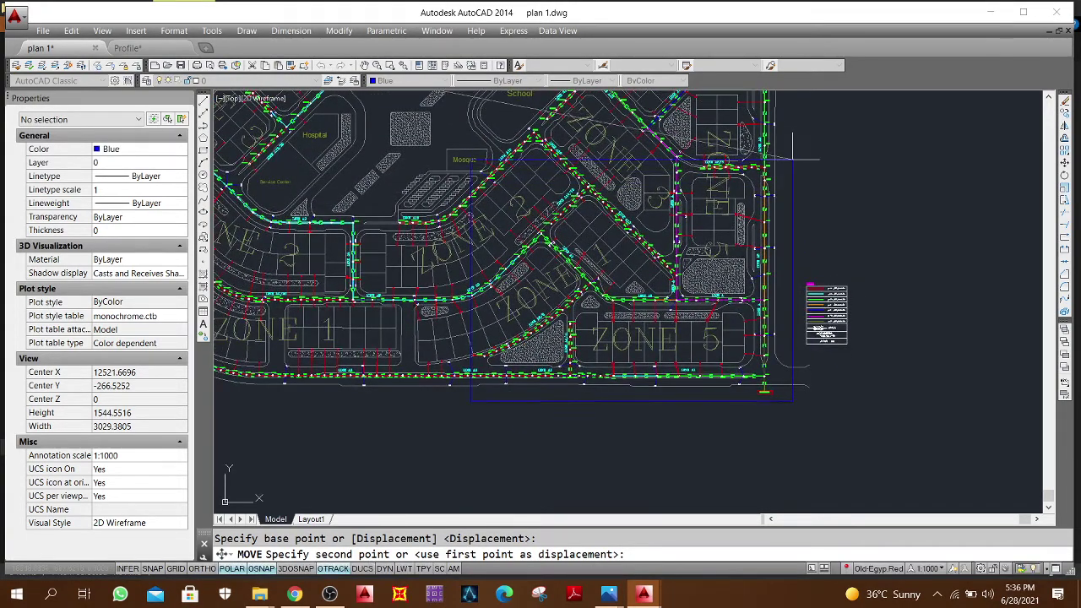
{"action": "left_click", "coordinate": [792, 164]}
Step: Copy the rectangle twice westward, edge to edge, to form a row of three along the plan's lower edge past Zone 1
{"action": "middle_click_drag", "start_coordinate": [820, 200], "coordinate": [889, 221]}
{"action": "left_click", "coordinate": [865, 184]}
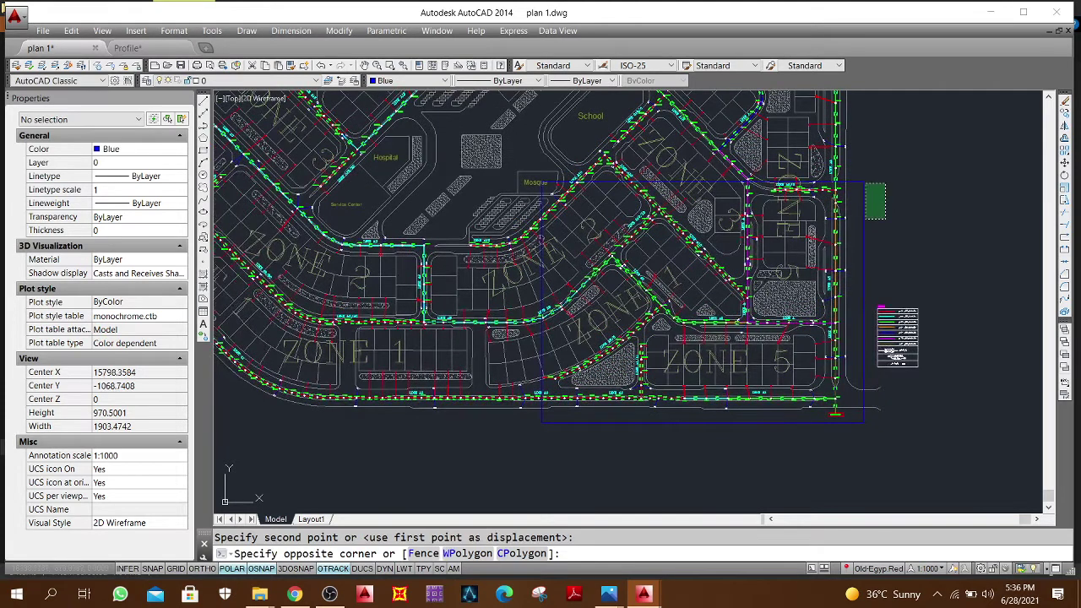
{"action": "left_click", "coordinate": [860, 170]}
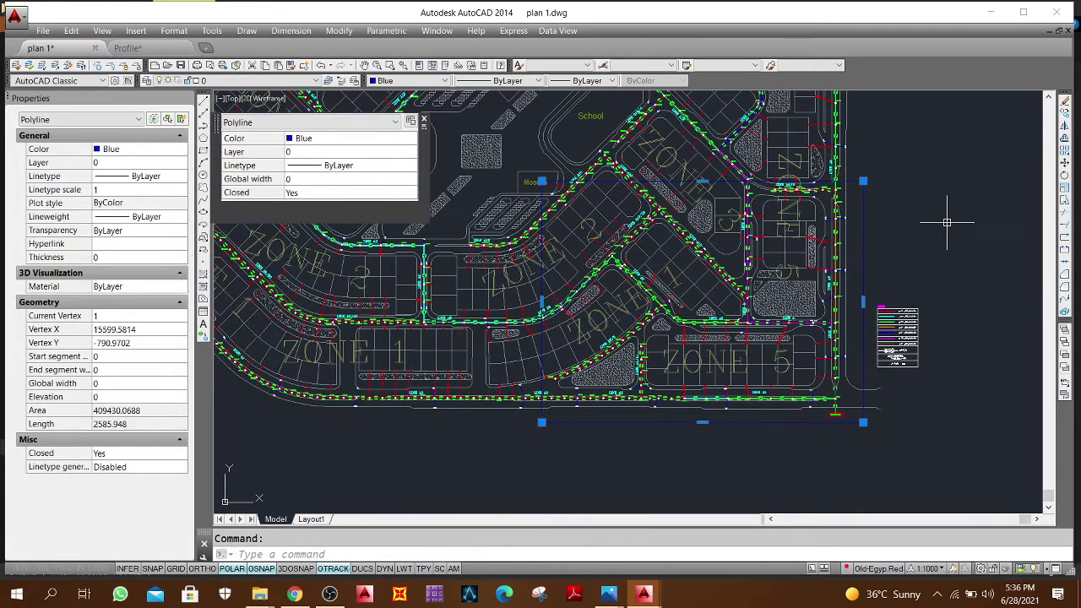
{"action": "type", "text": "co"}
{"action": "key", "text": "Return"}
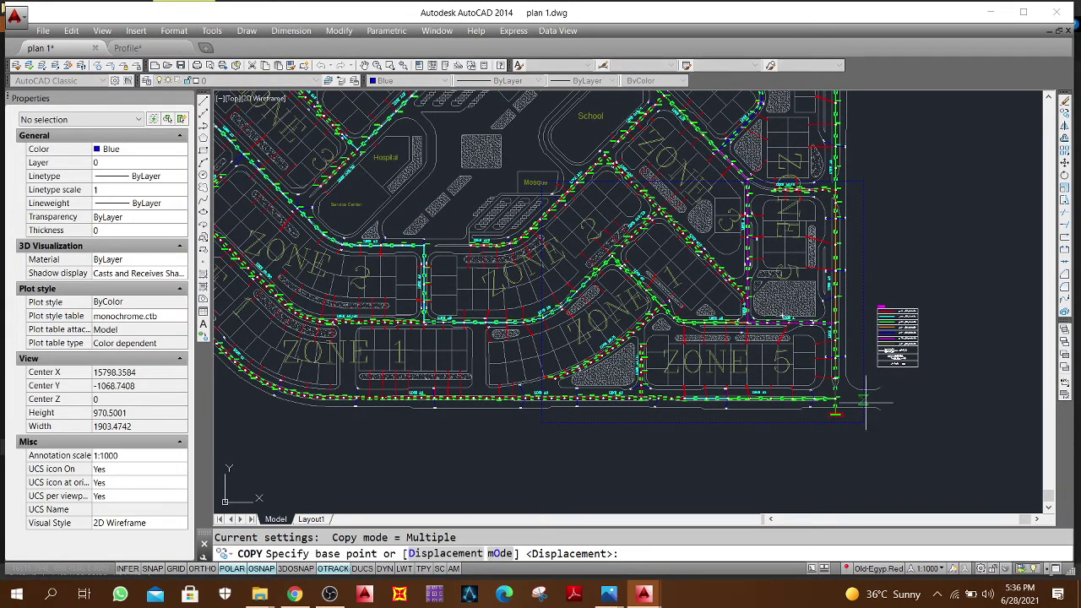
{"action": "left_click", "coordinate": [864, 419]}
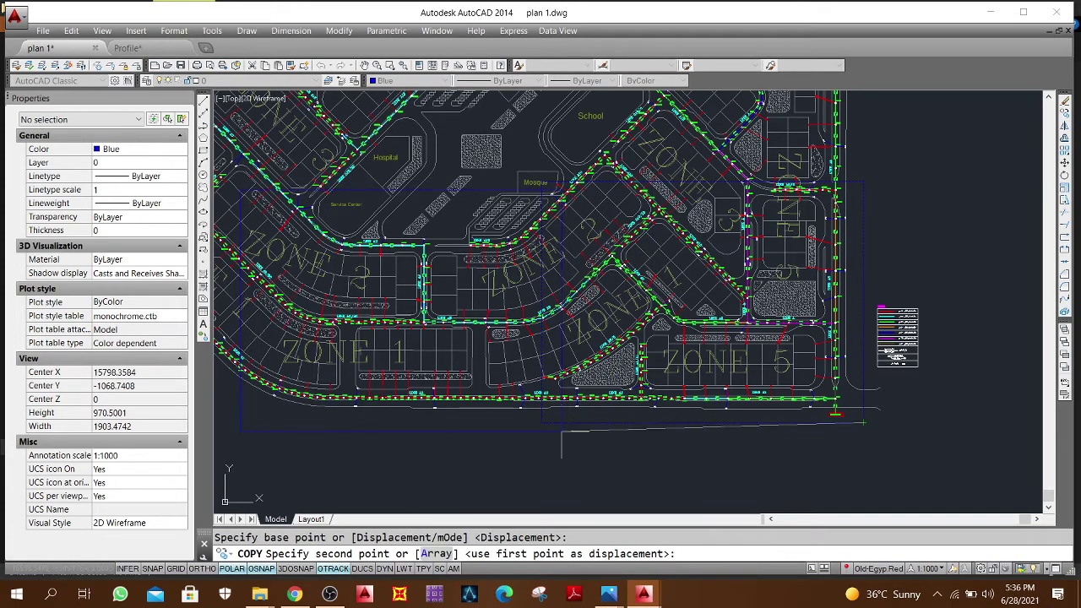
{"action": "left_click", "coordinate": [541, 422]}
{"action": "middle_click_drag", "start_coordinate": [484, 459], "coordinate": [842, 490]}
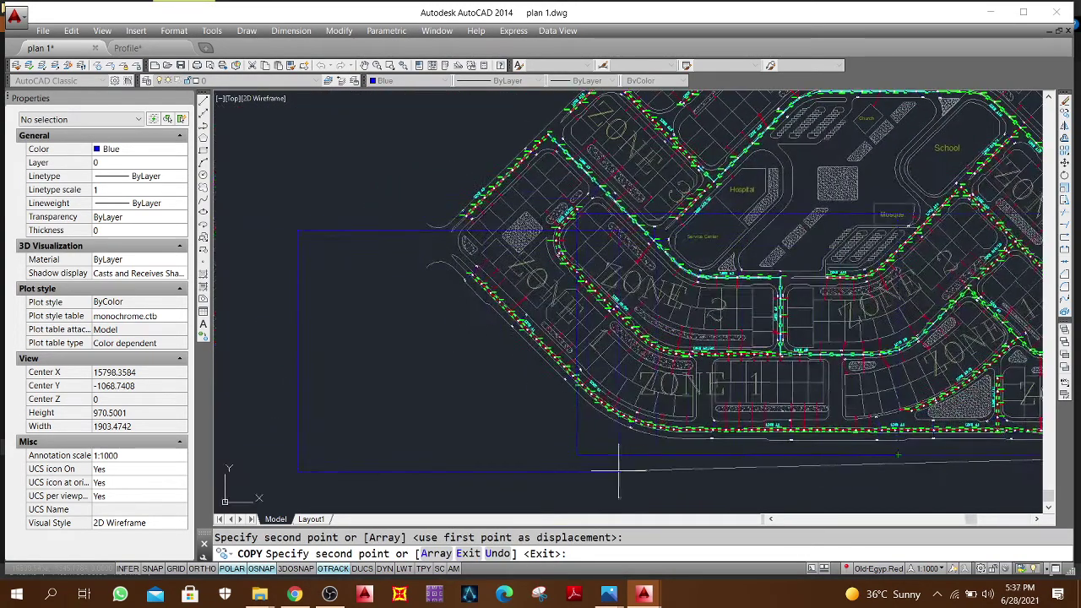
{"action": "left_click", "coordinate": [577, 454]}
Step: Place three more copies of the rectangle directly above the lower row, snapping corner to corner, to form the middle row
{"action": "middle_click_drag", "start_coordinate": [833, 413], "coordinate": [284, 412]}
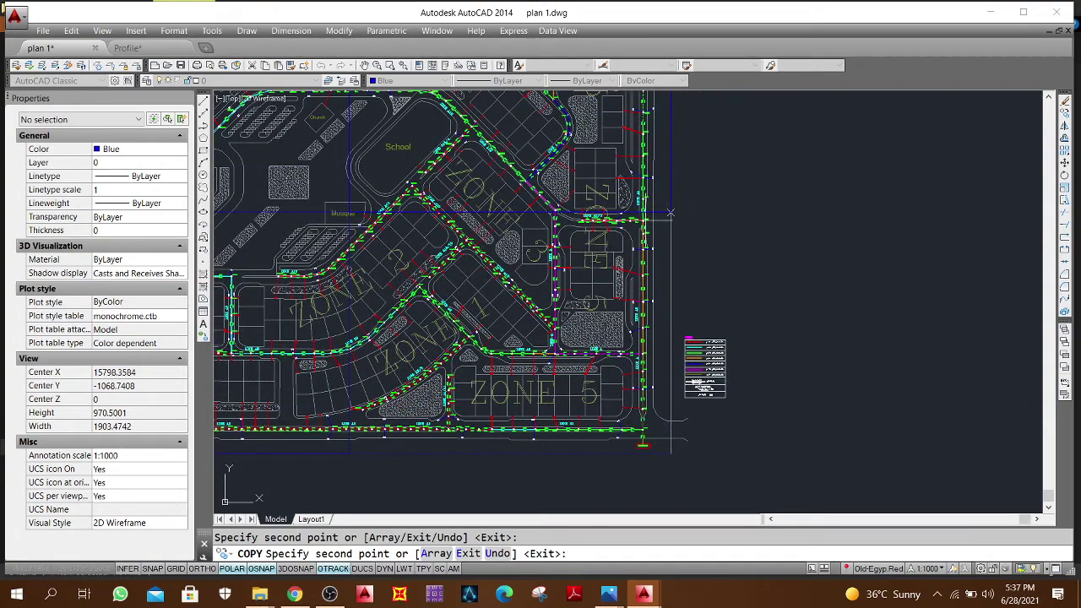
{"action": "scroll", "coordinate": [507, 338], "scroll_direction": "up", "scroll_amount": 15}
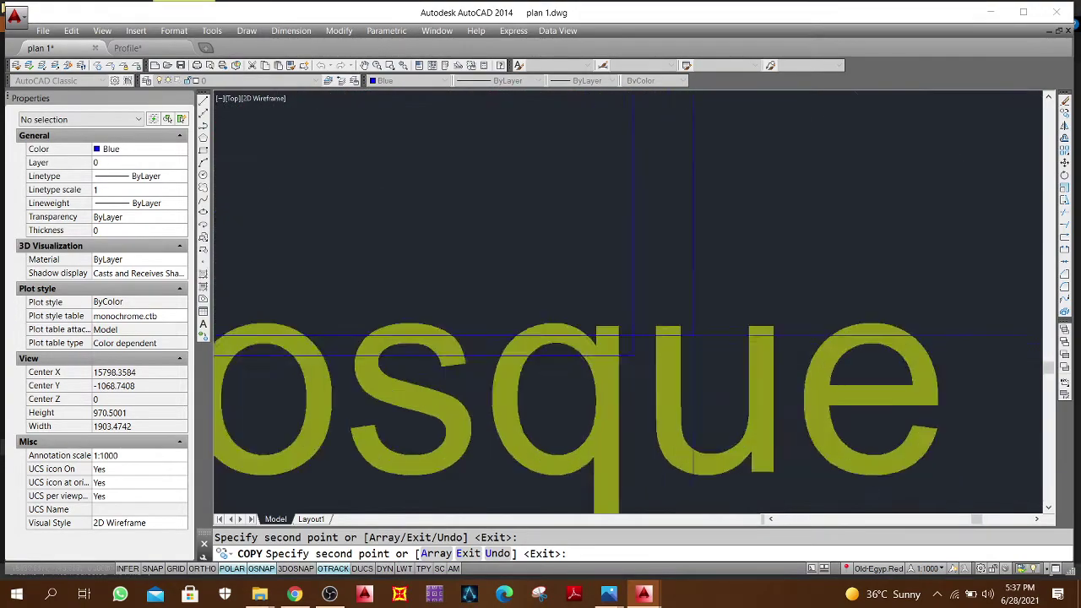
{"action": "scroll", "coordinate": [724, 326], "scroll_direction": "up", "scroll_amount": 2}
{"action": "scroll", "coordinate": [676, 372], "scroll_direction": "down", "scroll_amount": 10}
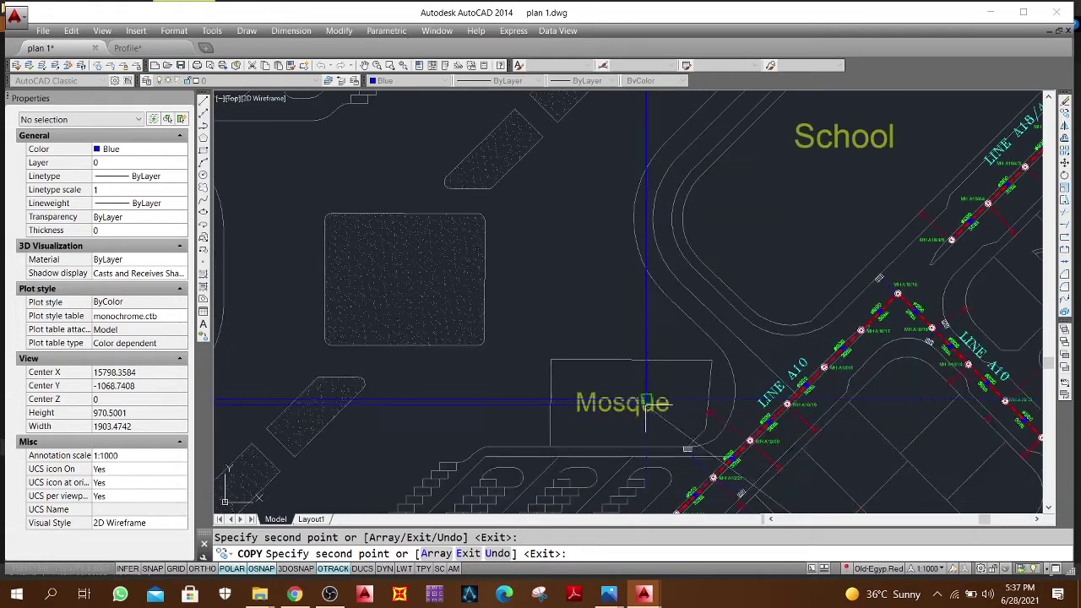
{"action": "scroll", "coordinate": [647, 403], "scroll_direction": "down", "scroll_amount": 8}
{"action": "scroll", "coordinate": [781, 381], "scroll_direction": "up", "scroll_amount": 8}
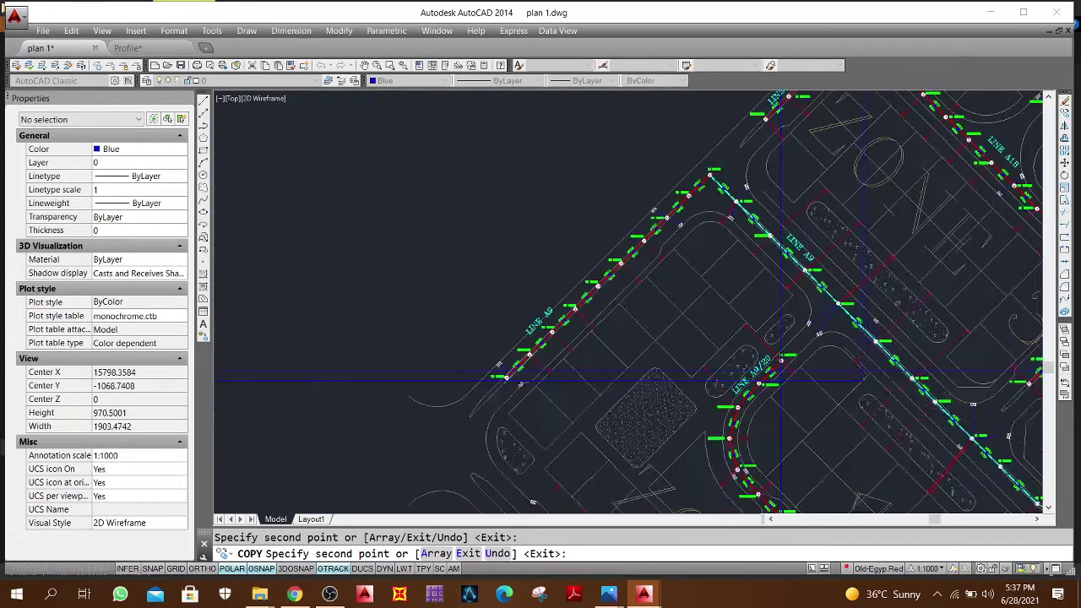
{"action": "scroll", "coordinate": [782, 380], "scroll_direction": "up", "scroll_amount": 6}
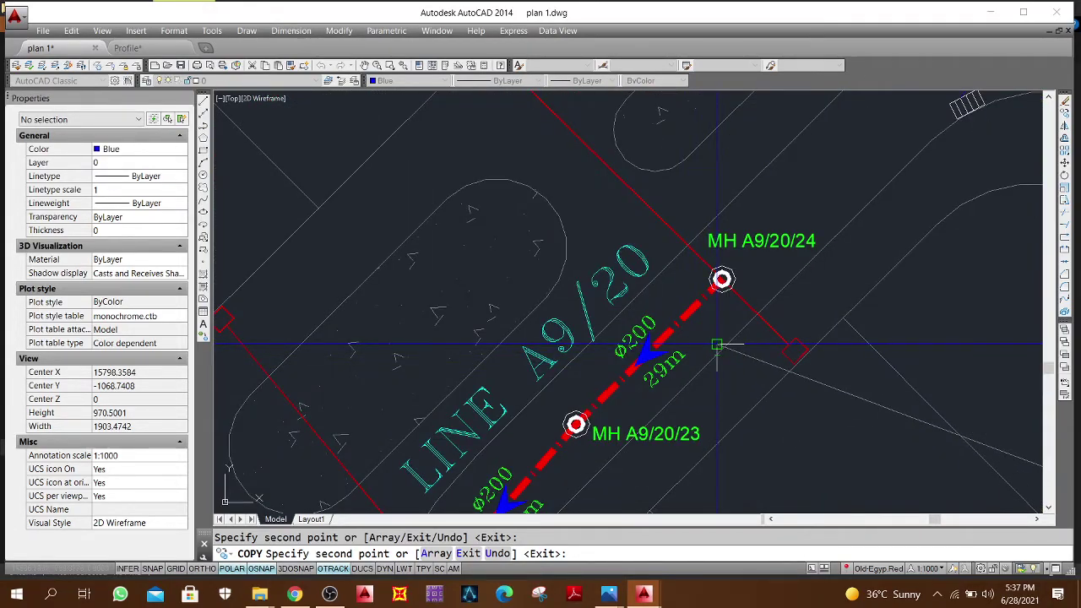
{"action": "scroll", "coordinate": [718, 345], "scroll_direction": "down", "scroll_amount": 10}
{"action": "scroll", "coordinate": [829, 258], "scroll_direction": "up", "scroll_amount": 8}
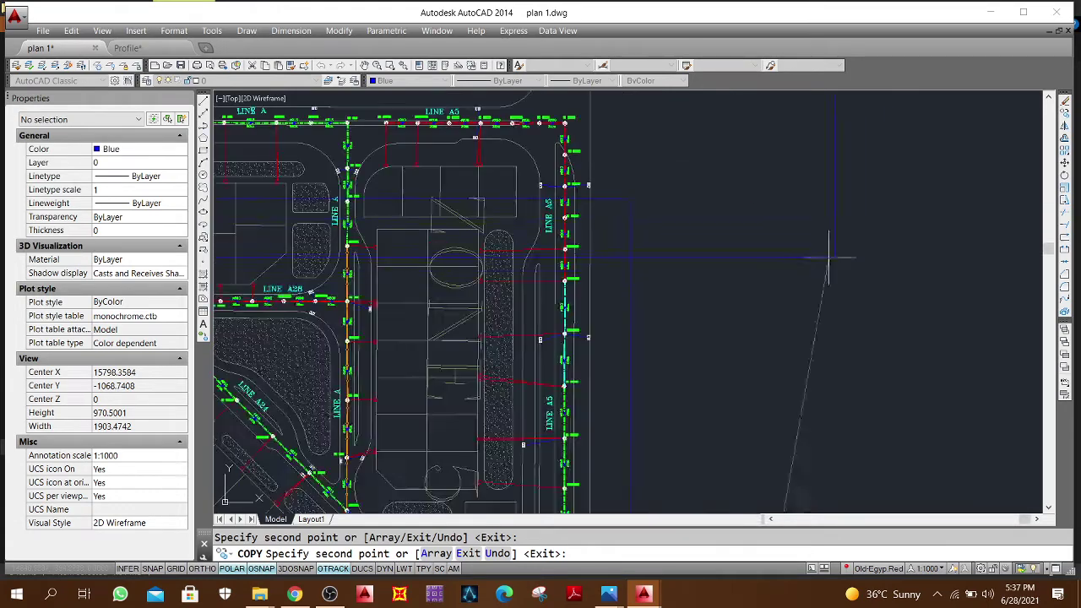
Step: Place two copies of the rectangle above the middle row to enclose Line A and the northern Zone 4 plots, and end the copying
{"action": "left_click", "coordinate": [632, 199]}
{"action": "scroll", "coordinate": [632, 198], "scroll_direction": "down", "scroll_amount": 2}
{"action": "middle_click_drag", "start_coordinate": [673, 266], "coordinate": [936, 373]}
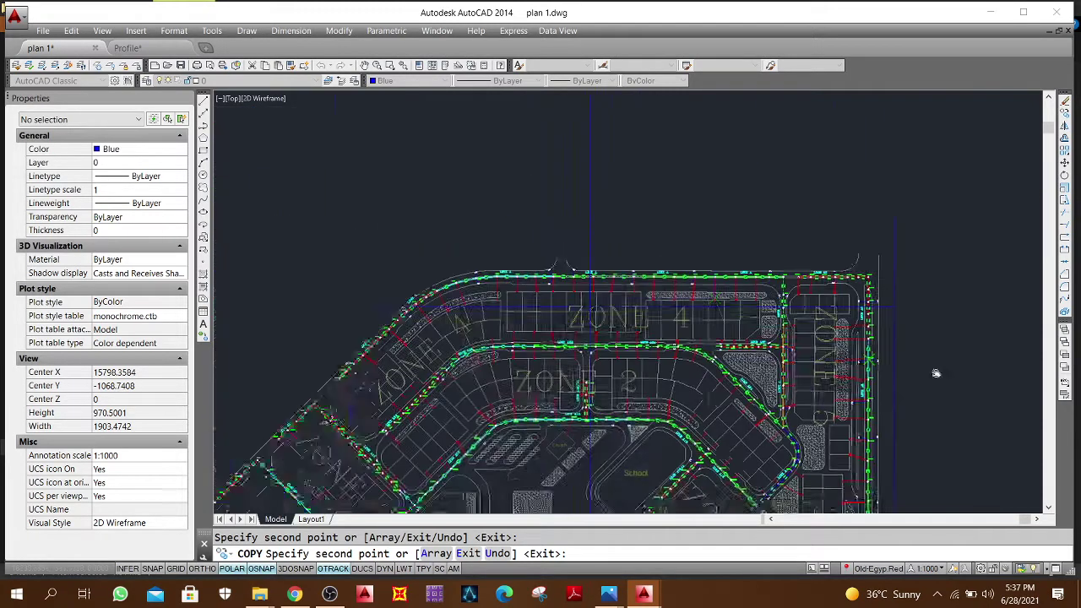
{"action": "scroll", "coordinate": [712, 423], "scroll_direction": "up", "scroll_amount": 8}
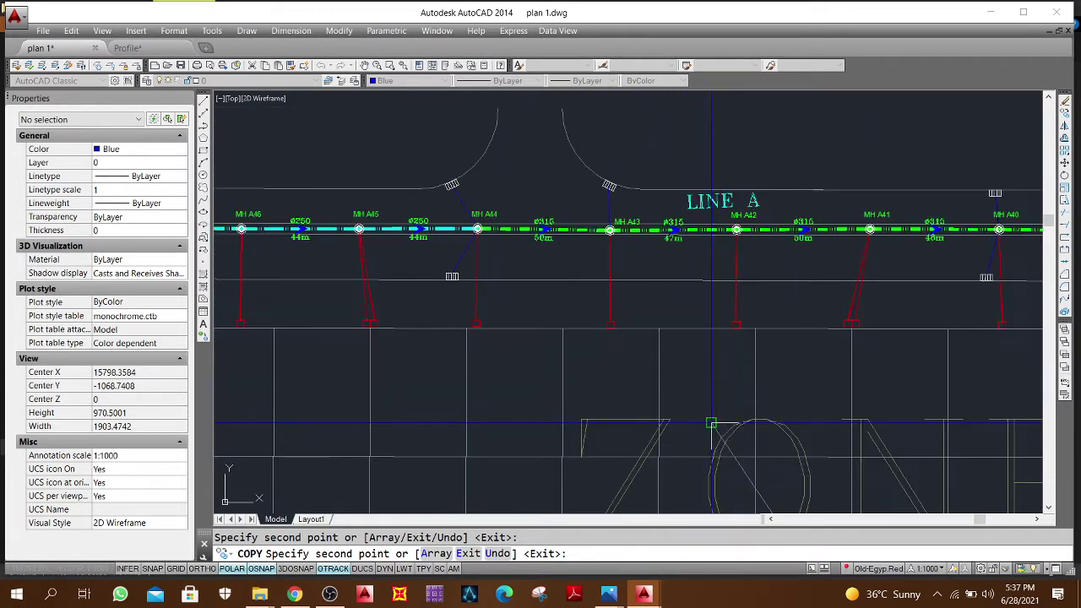
{"action": "scroll", "coordinate": [659, 386], "scroll_direction": "down", "scroll_amount": 6}
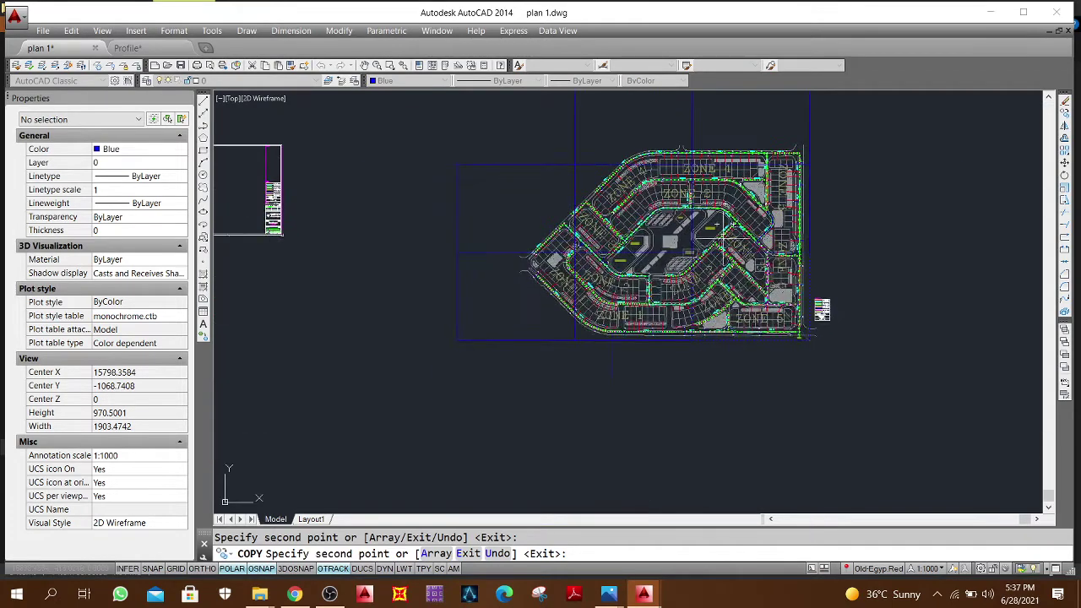
{"action": "middle_click_drag", "start_coordinate": [724, 238], "coordinate": [710, 433]}
{"action": "key", "text": "Escape"}
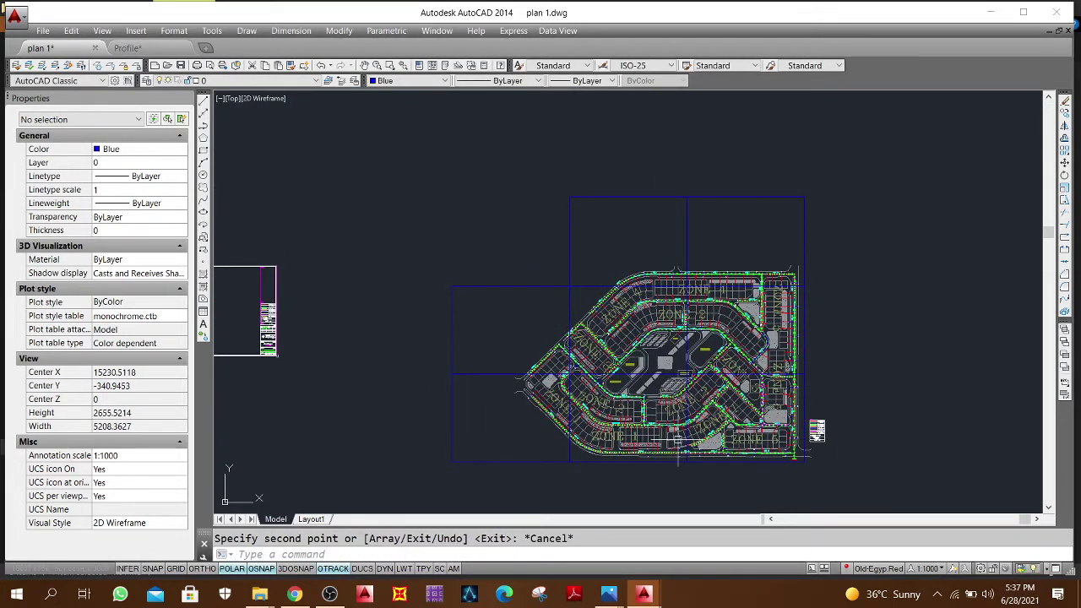
Step: Select the whole sheet frame beside the site plan, including its legend and title block, and copy it to the clipboard
{"action": "middle_click_drag", "start_coordinate": [526, 467], "coordinate": [709, 455]}
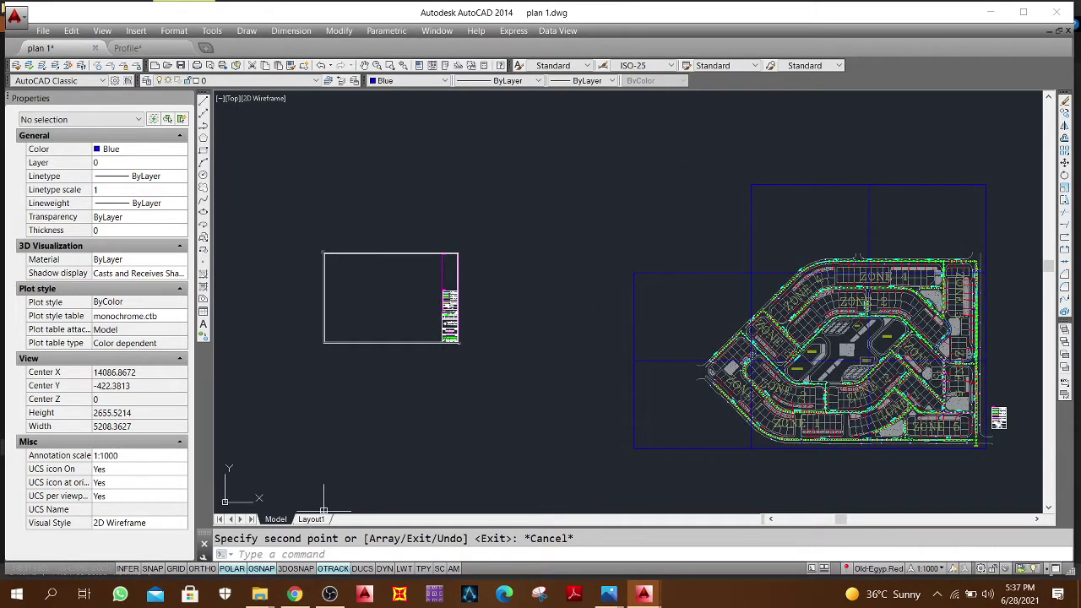
{"action": "middle_click_drag", "start_coordinate": [511, 385], "coordinate": [656, 411]}
{"action": "left_click", "coordinate": [669, 412]}
{"action": "left_click", "coordinate": [464, 263]}
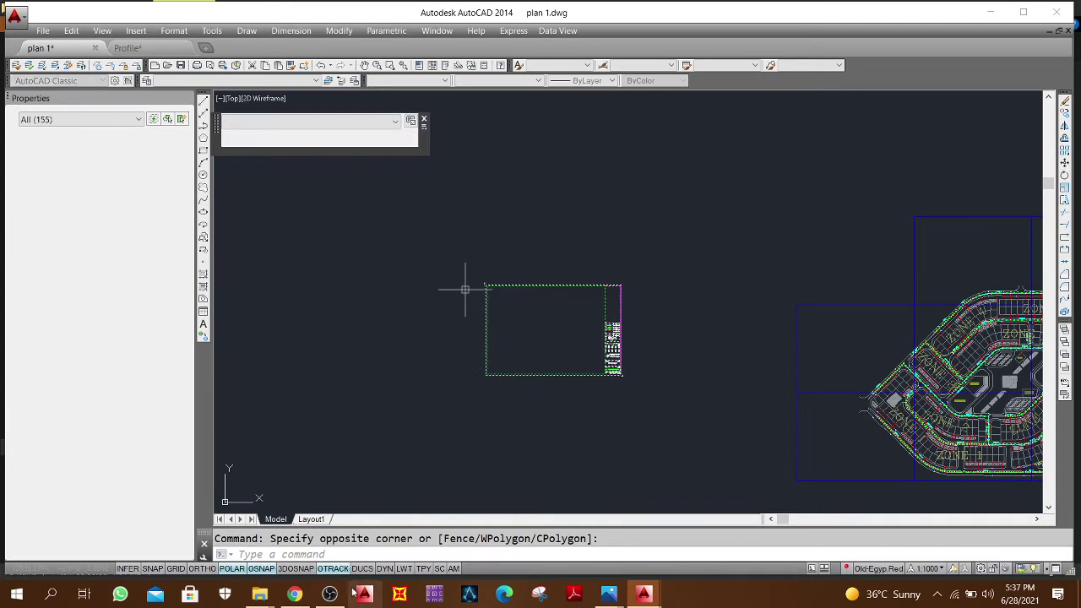
{"action": "key", "text": "ctrl+c"}
Step: Switch to Layout1 and delete its existing viewport
{"action": "left_click", "coordinate": [312, 519]}
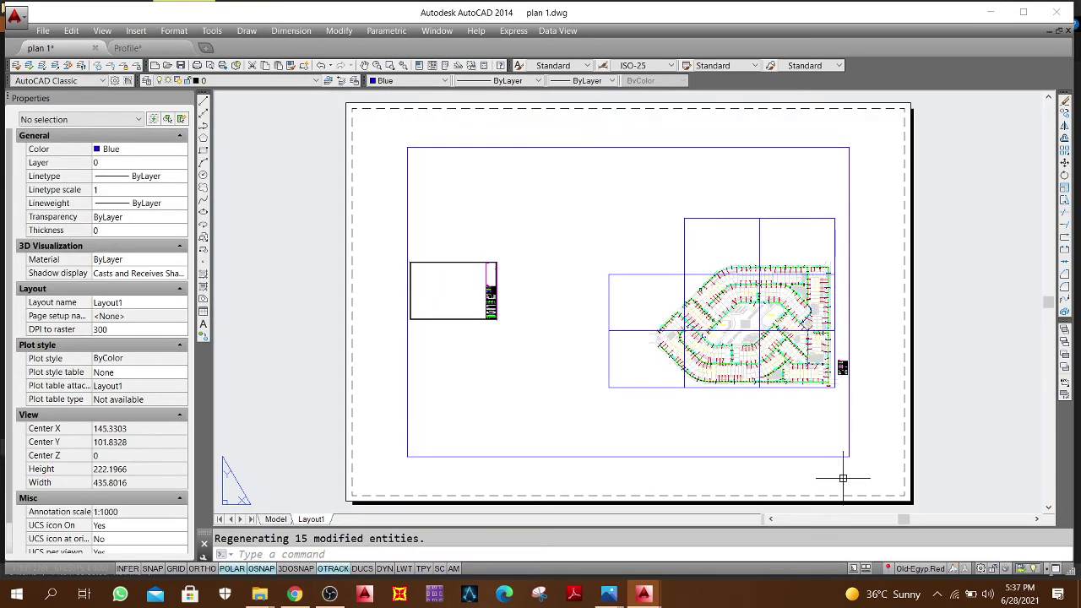
{"action": "left_click", "coordinate": [843, 491]}
{"action": "left_click", "coordinate": [610, 311]}
{"action": "key", "text": "Delete"}
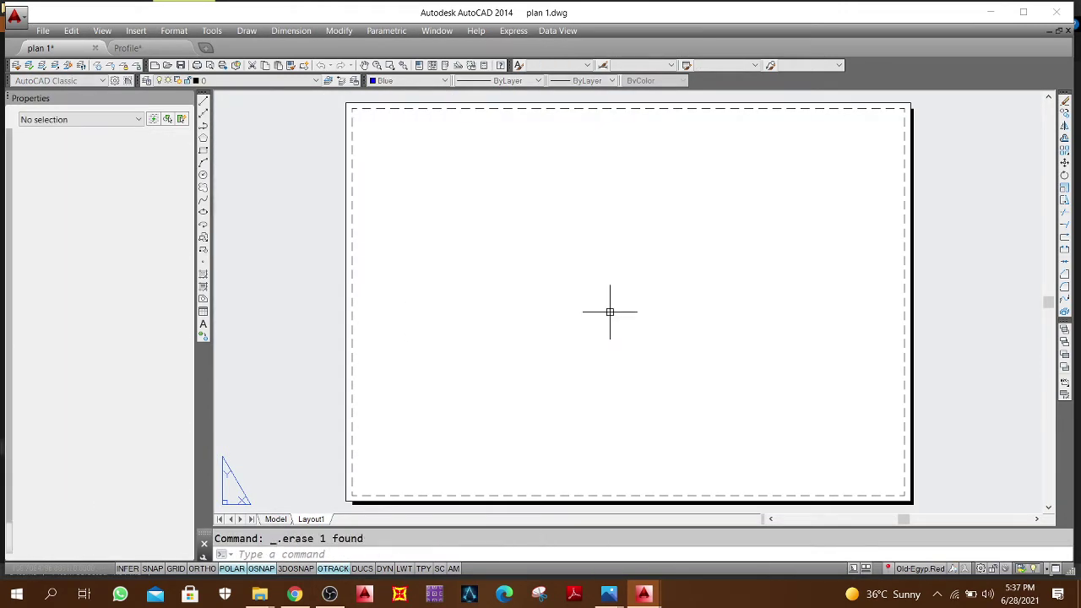
Step: Paste the sheet frame into Layout1 at the paper's lower-left corner and fit the whole frame in view
{"action": "key", "text": "ctrl+v"}
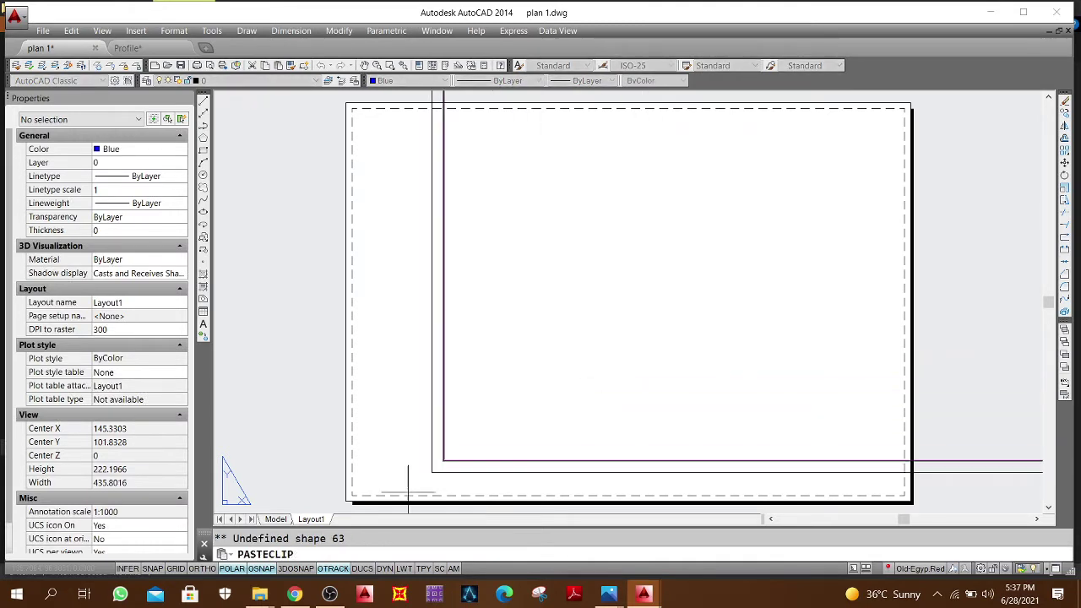
{"action": "scroll", "coordinate": [353, 484], "scroll_direction": "up", "scroll_amount": 2}
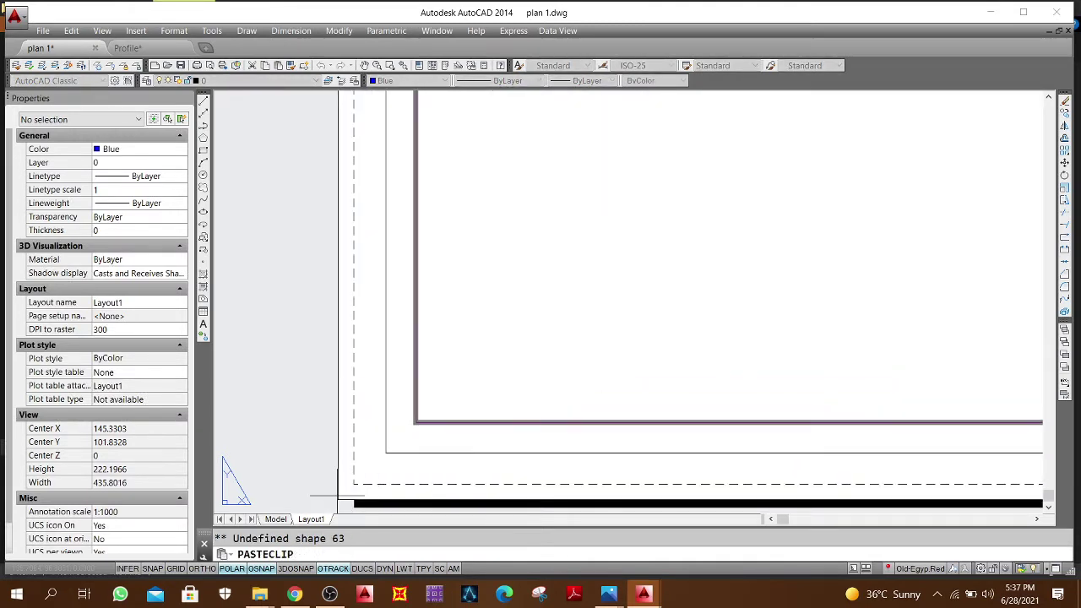
{"action": "left_click", "coordinate": [338, 499]}
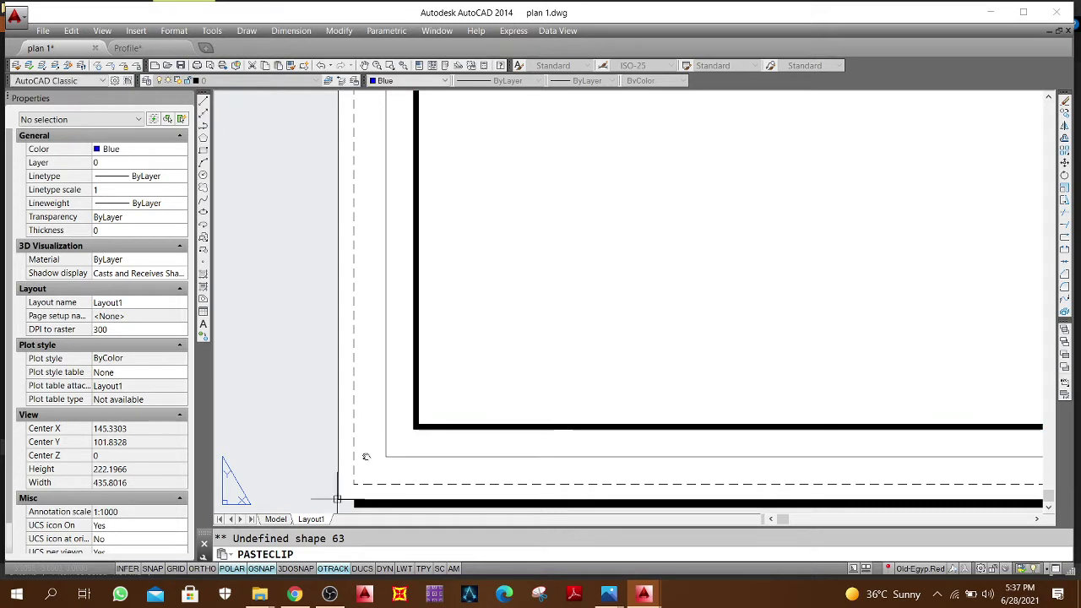
{"action": "middle_click", "coordinate": [516, 384]}
{"action": "middle_click", "coordinate": [515, 384]}
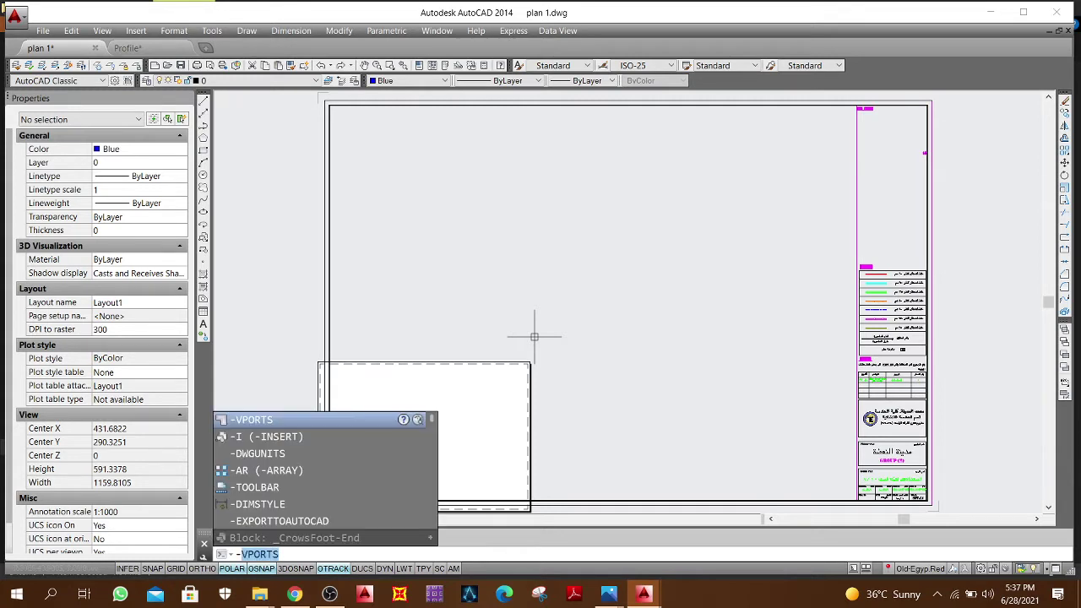
Step: Create a rectangular viewport with -VPORTS, from the frame's inner upper-left corner to where the title block line meets the lower border
{"action": "left_click", "coordinate": [245, 423]}
{"action": "scroll", "coordinate": [339, 101], "scroll_direction": "up", "scroll_amount": 5}
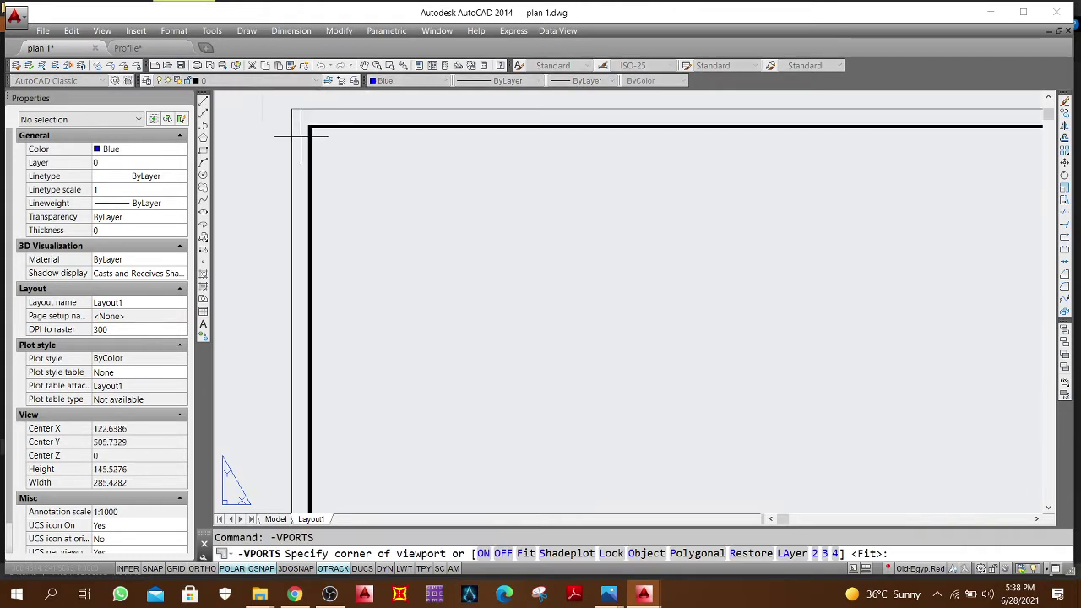
{"action": "left_click", "coordinate": [310, 127]}
{"action": "scroll", "coordinate": [589, 357], "scroll_direction": "down", "scroll_amount": 7}
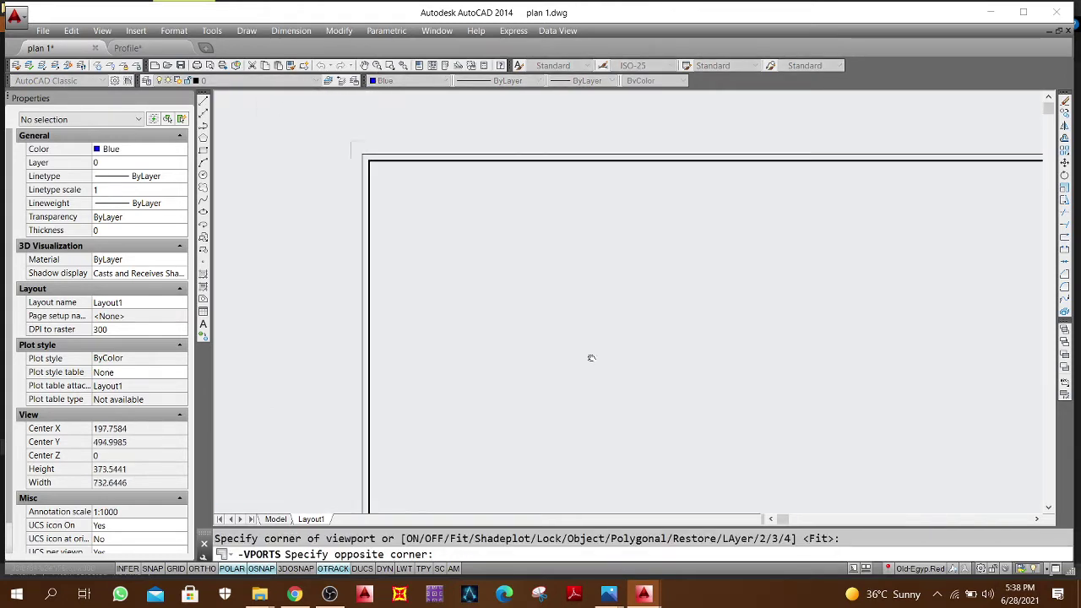
{"action": "scroll", "coordinate": [520, 318], "scroll_direction": "up", "scroll_amount": 15}
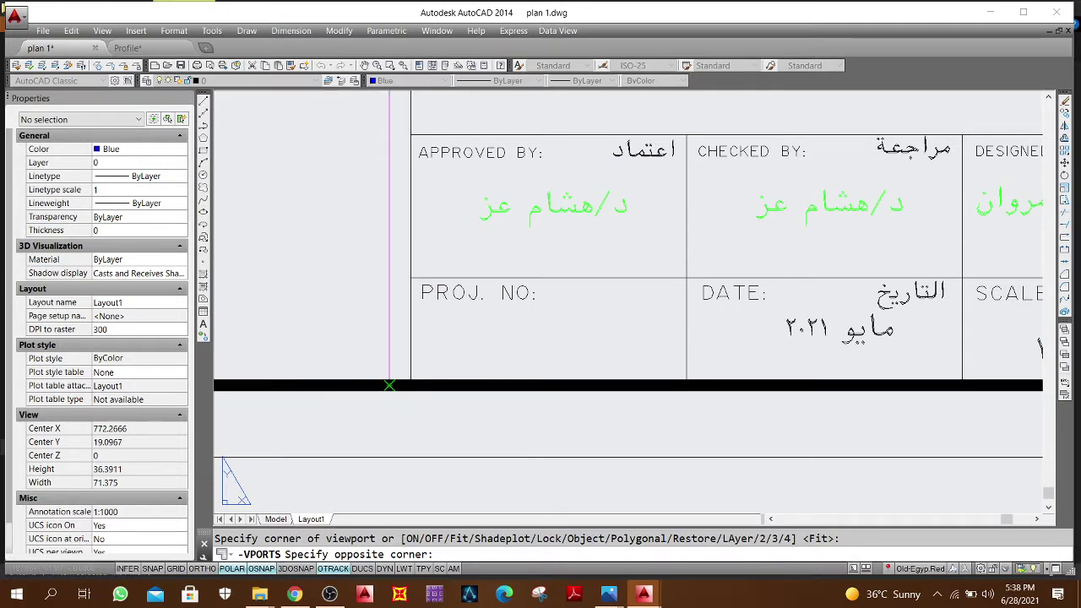
{"action": "left_click", "coordinate": [390, 386]}
{"action": "middle_click", "coordinate": [423, 302]}
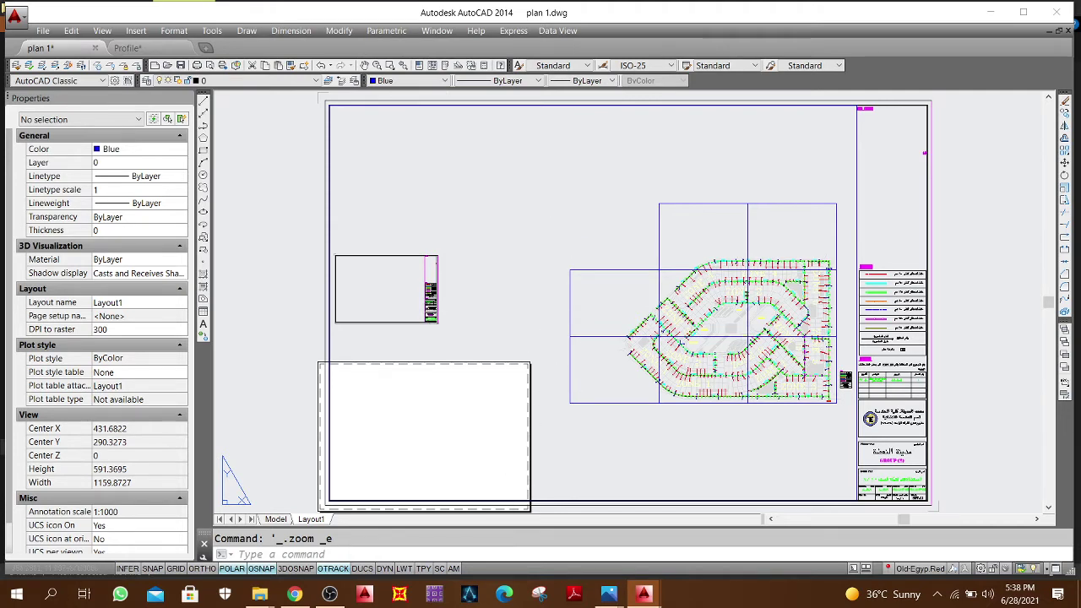
{"action": "double_click", "coordinate": [575, 213]}
{"action": "double_click", "coordinate": [239, 227]}
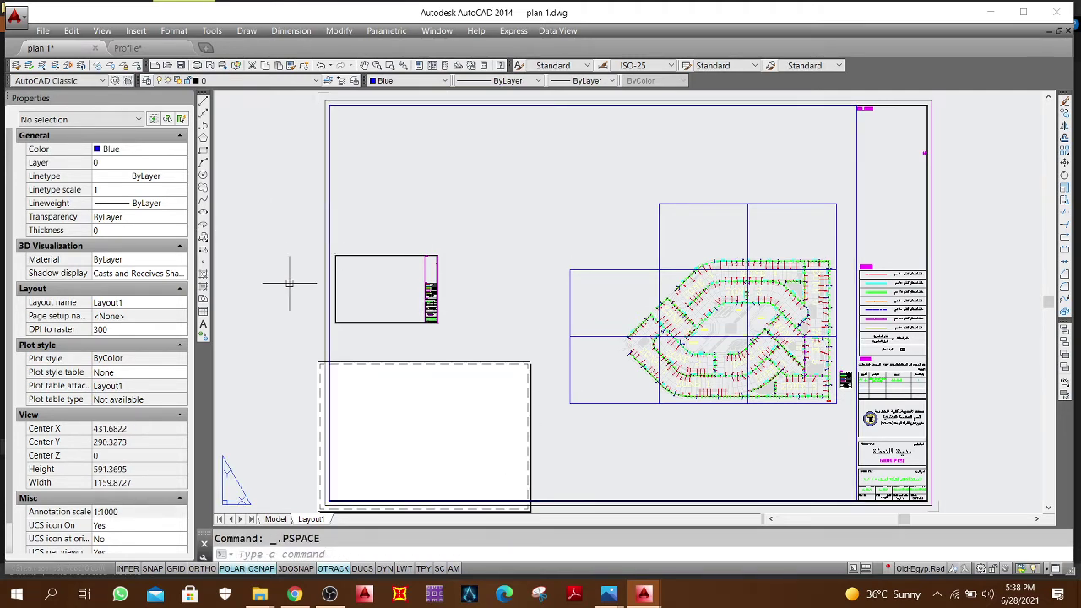
{"action": "scroll", "coordinate": [290, 284], "scroll_direction": "down", "scroll_amount": 1}
{"action": "scroll", "coordinate": [290, 282], "scroll_direction": "up", "scroll_amount": 5}
{"action": "scroll", "coordinate": [289, 280], "scroll_direction": "down", "scroll_amount": 6}
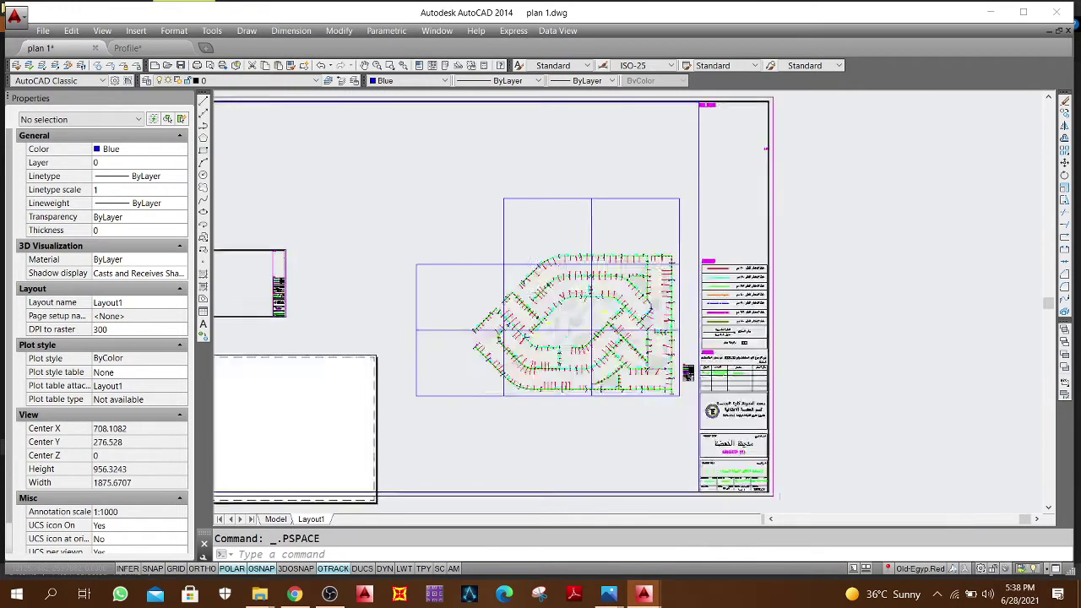
{"action": "scroll", "coordinate": [551, 288], "scroll_direction": "down", "scroll_amount": 1}
{"action": "middle_click_drag", "start_coordinate": [398, 255], "coordinate": [459, 271]}
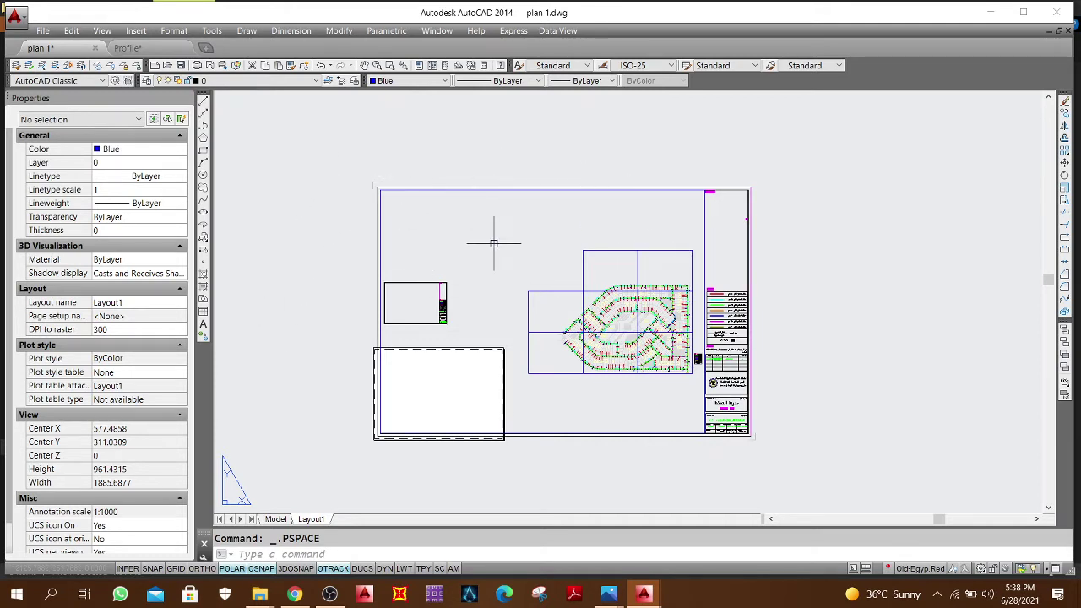
Step: Frame the Zone 5 corner with the pump station inside the viewport, set the viewport scale to 1:1000, and return to paper space
{"action": "double_click", "coordinate": [495, 244]}
{"action": "middle_click_drag", "start_coordinate": [547, 337], "coordinate": [451, 294]}
{"action": "scroll", "coordinate": [537, 316], "scroll_direction": "up", "scroll_amount": 8}
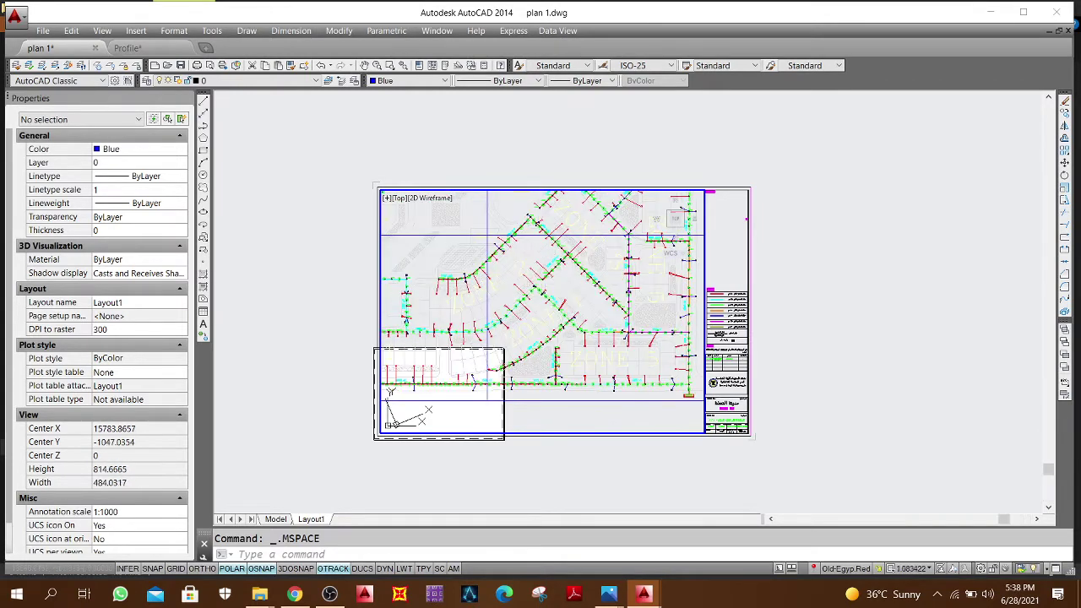
{"action": "scroll", "coordinate": [540, 274], "scroll_direction": "down", "scroll_amount": 2}
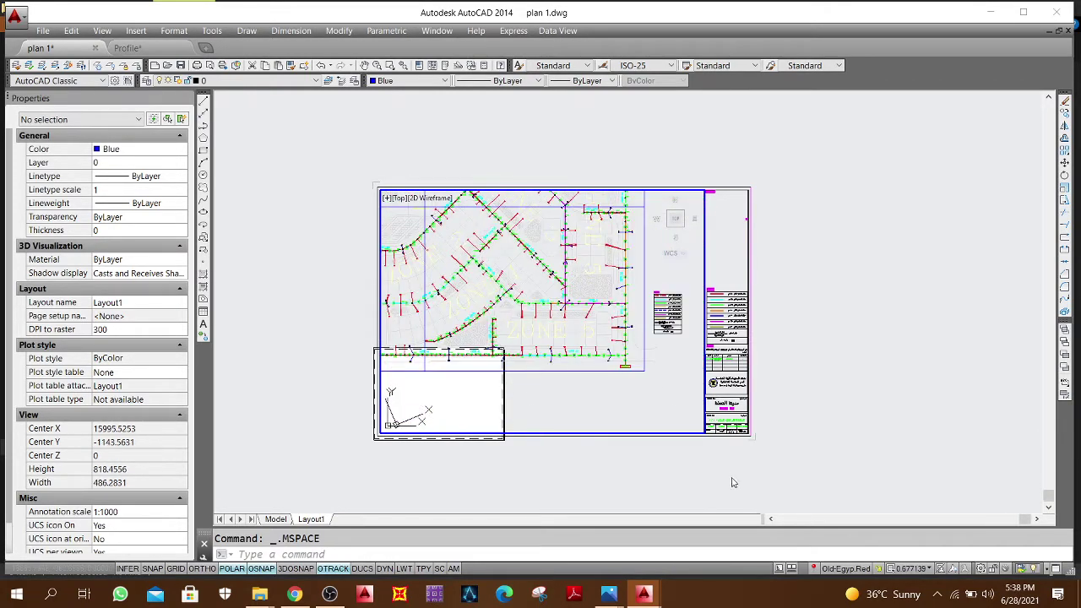
{"action": "middle_click_drag", "start_coordinate": [417, 241], "coordinate": [422, 247]}
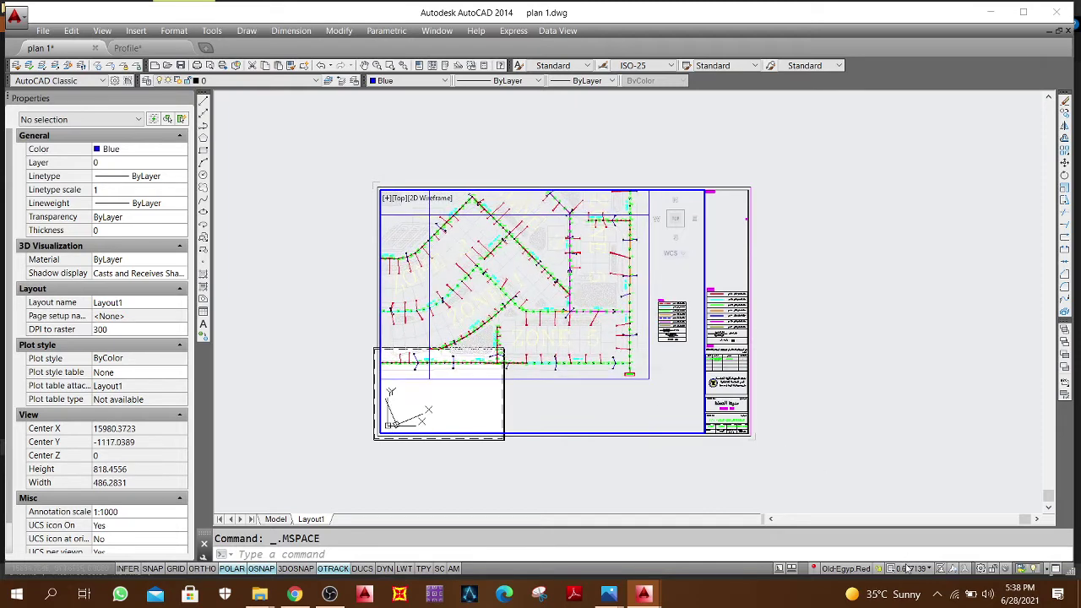
{"action": "left_click", "coordinate": [911, 571]}
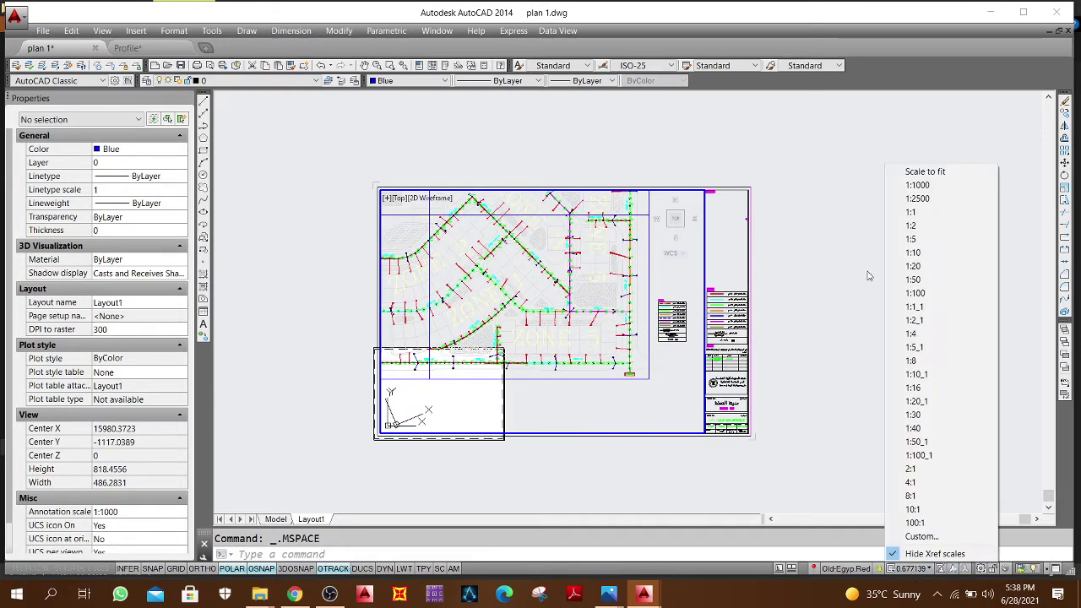
{"action": "left_click", "coordinate": [916, 185]}
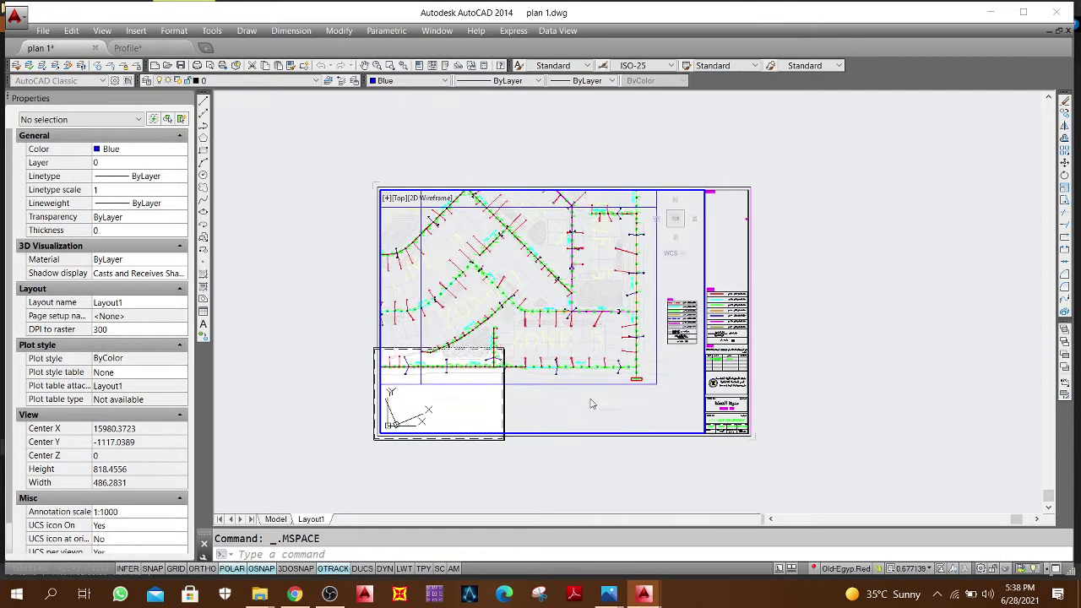
{"action": "middle_click_drag", "start_coordinate": [490, 315], "coordinate": [490, 335]}
{"action": "scroll", "coordinate": [490, 335], "scroll_direction": "up", "scroll_amount": 3}
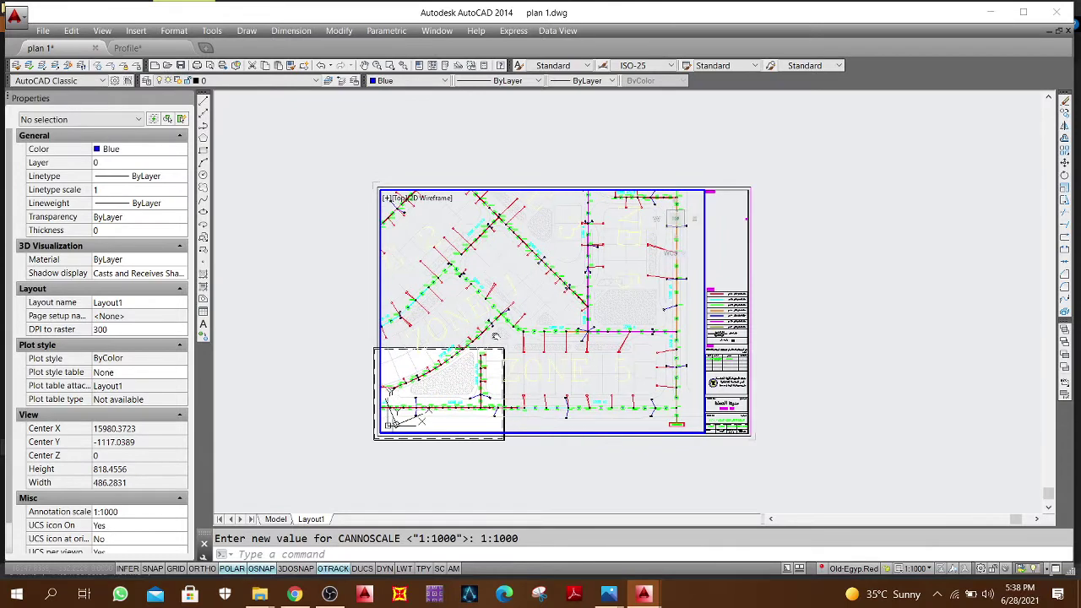
{"action": "double_click", "coordinate": [313, 389]}
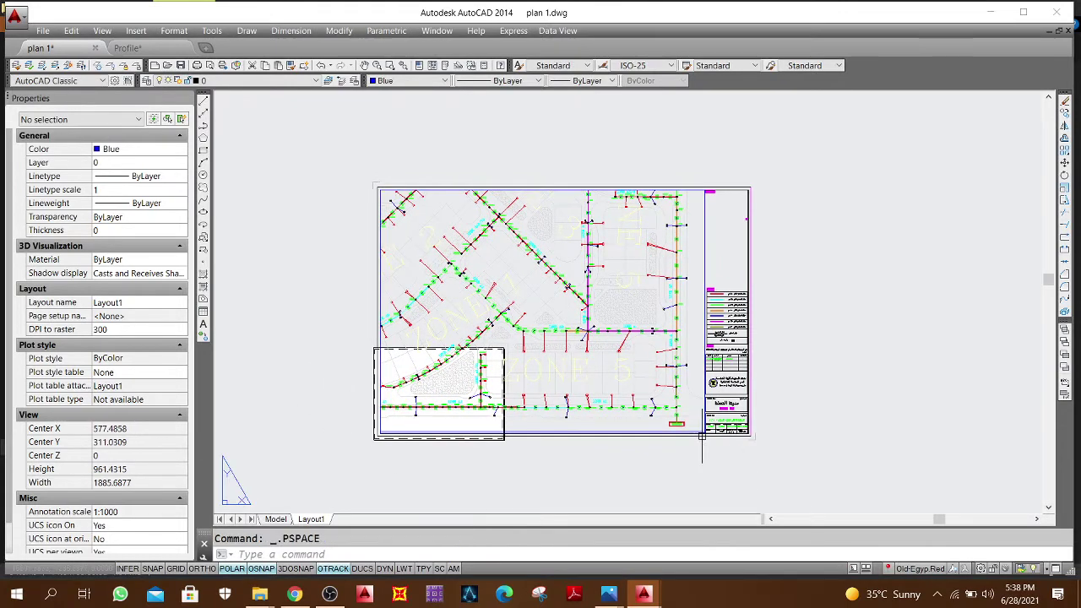
Step: Shift the plan slightly down inside the viewport so the sheet rectangle's lower edge meets the frame border, and return to paper space
{"action": "scroll", "coordinate": [698, 408], "scroll_direction": "up", "scroll_amount": 2}
{"action": "scroll", "coordinate": [693, 459], "scroll_direction": "up", "scroll_amount": 4}
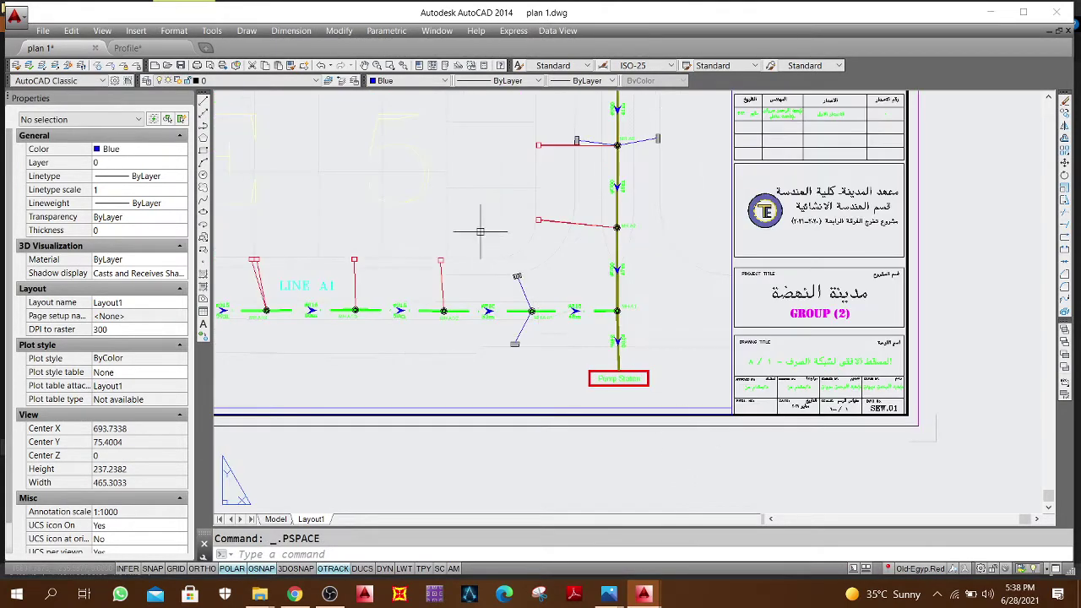
{"action": "scroll", "coordinate": [645, 335], "scroll_direction": "up", "scroll_amount": 3}
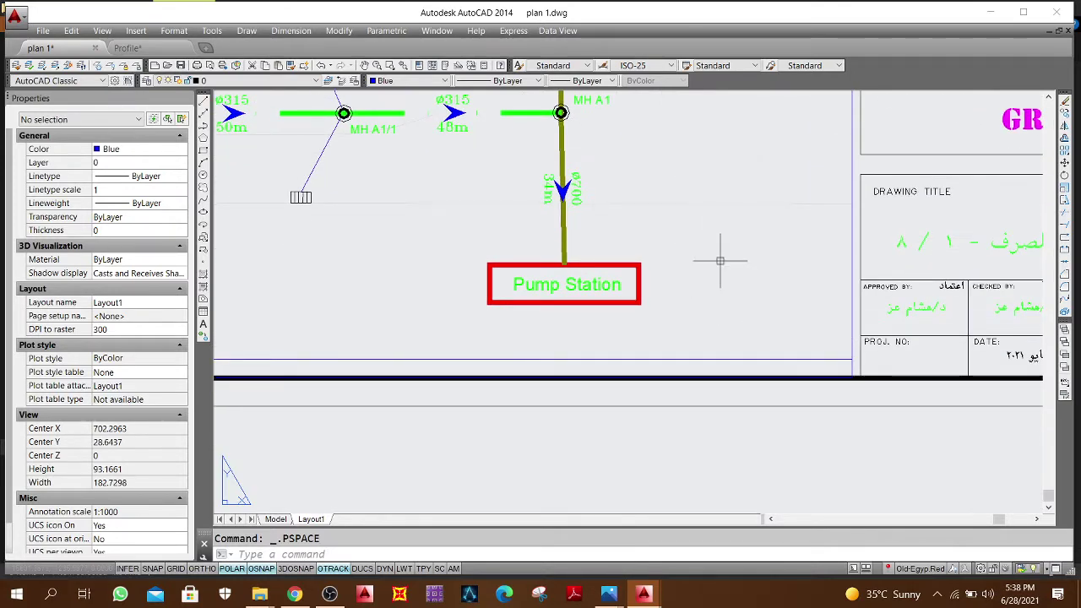
{"action": "double_click", "coordinate": [766, 296]}
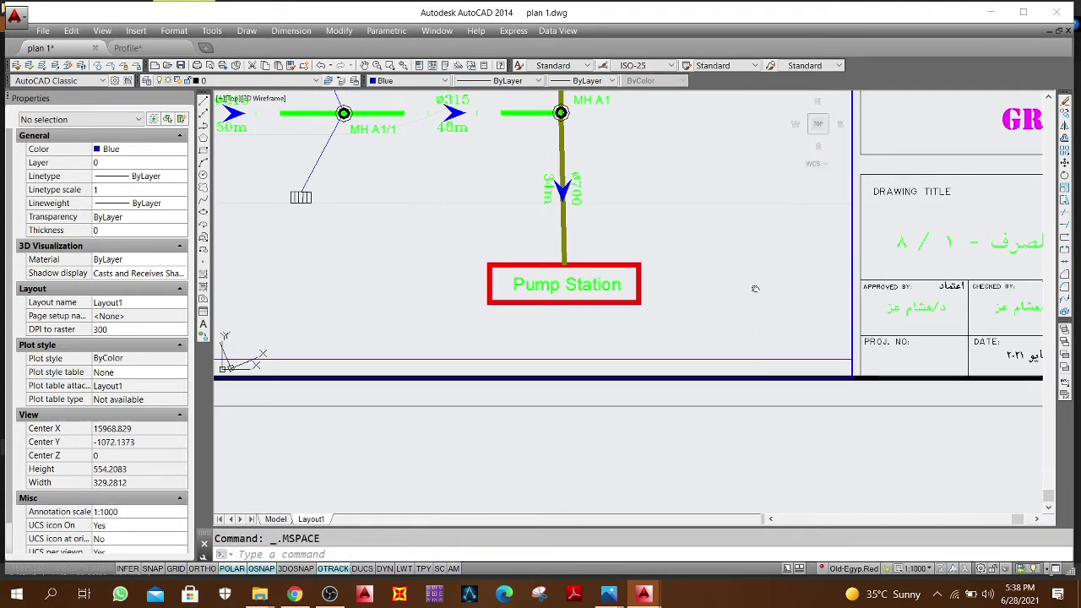
{"action": "middle_click_drag", "start_coordinate": [755, 289], "coordinate": [755, 304]}
{"action": "double_click", "coordinate": [724, 460]}
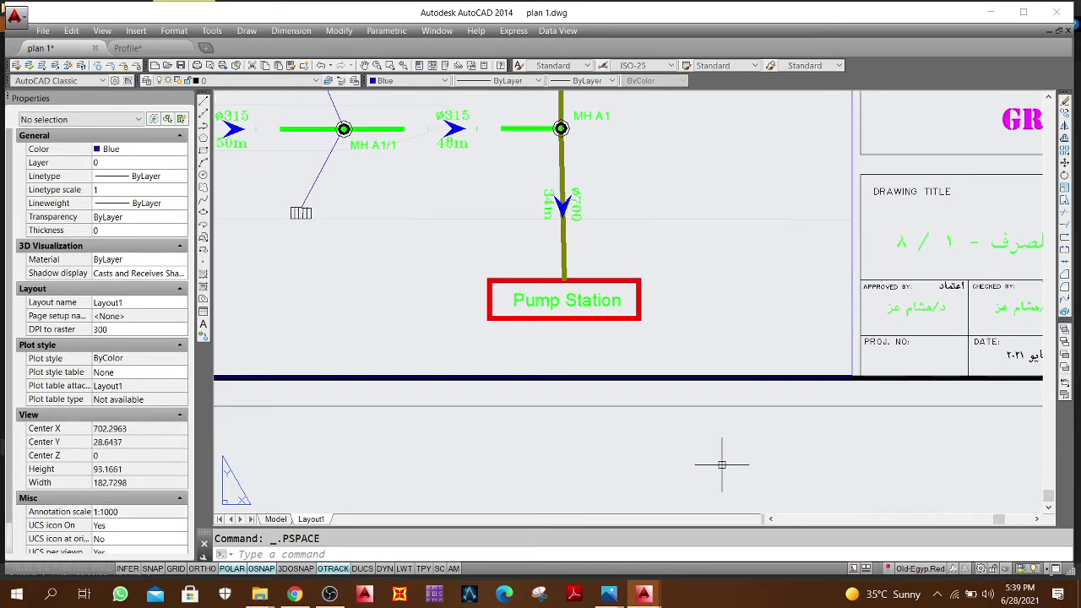
{"action": "scroll", "coordinate": [693, 447], "scroll_direction": "down", "scroll_amount": 8}
{"action": "scroll", "coordinate": [641, 409], "scroll_direction": "up", "scroll_amount": 2}
{"action": "middle_click_drag", "start_coordinate": [618, 329], "coordinate": [595, 300]}
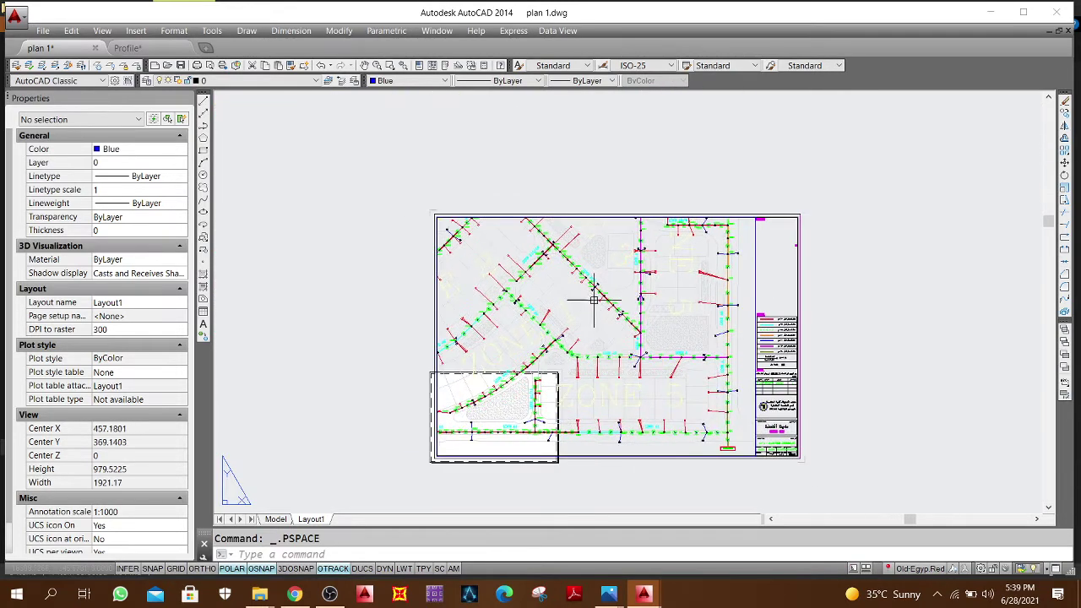
Step: Try zooming the plan out inside the viewport and reapplying the 1:1000 scale, undo the view changes, and return to paper space
{"action": "double_click", "coordinate": [585, 241]}
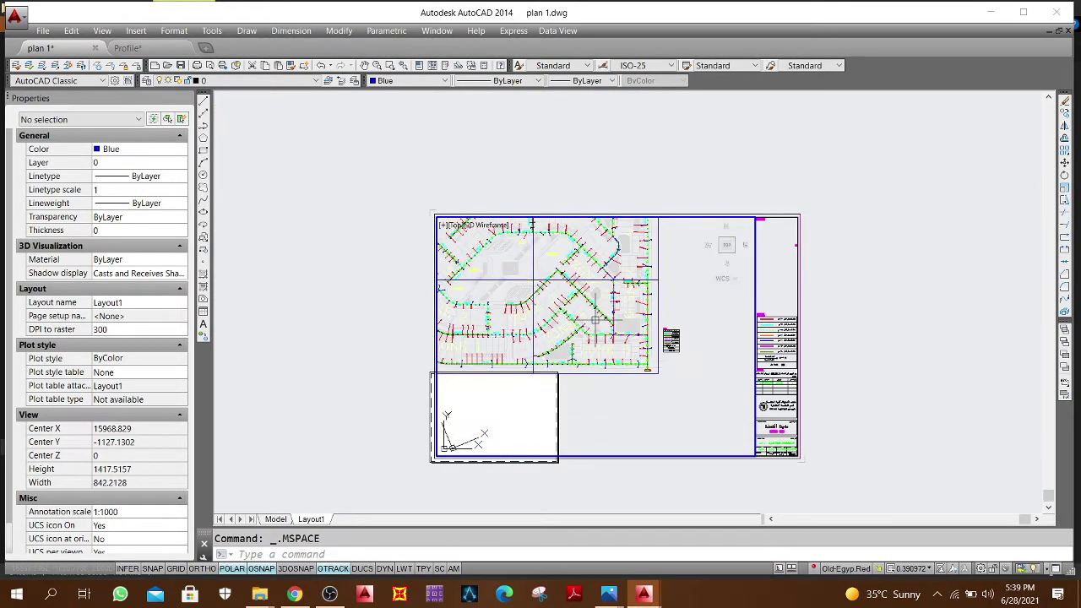
{"action": "left_click", "coordinate": [927, 568]}
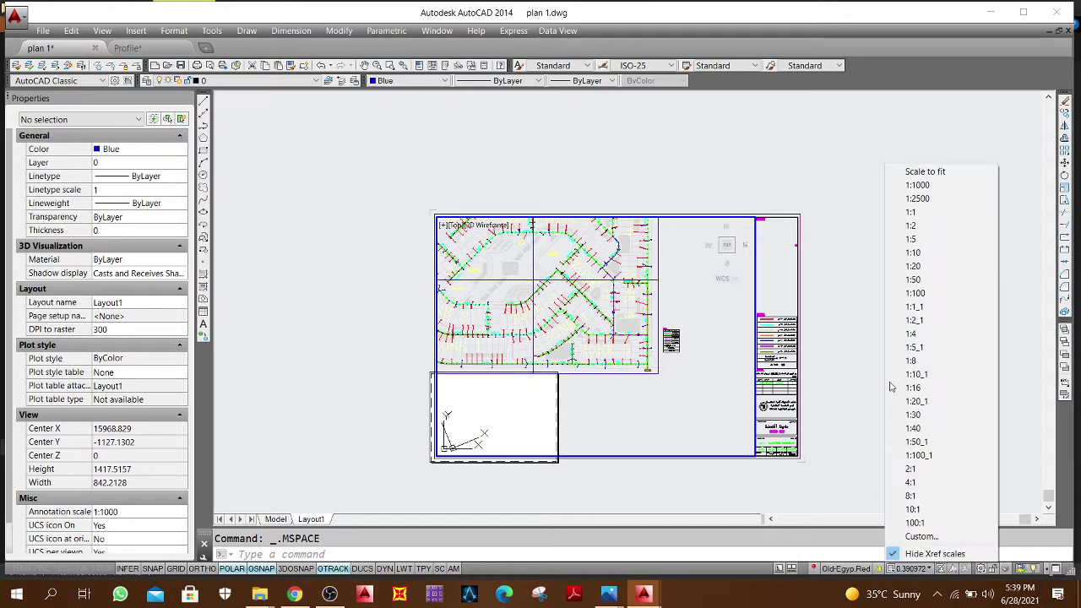
{"action": "left_click", "coordinate": [918, 185]}
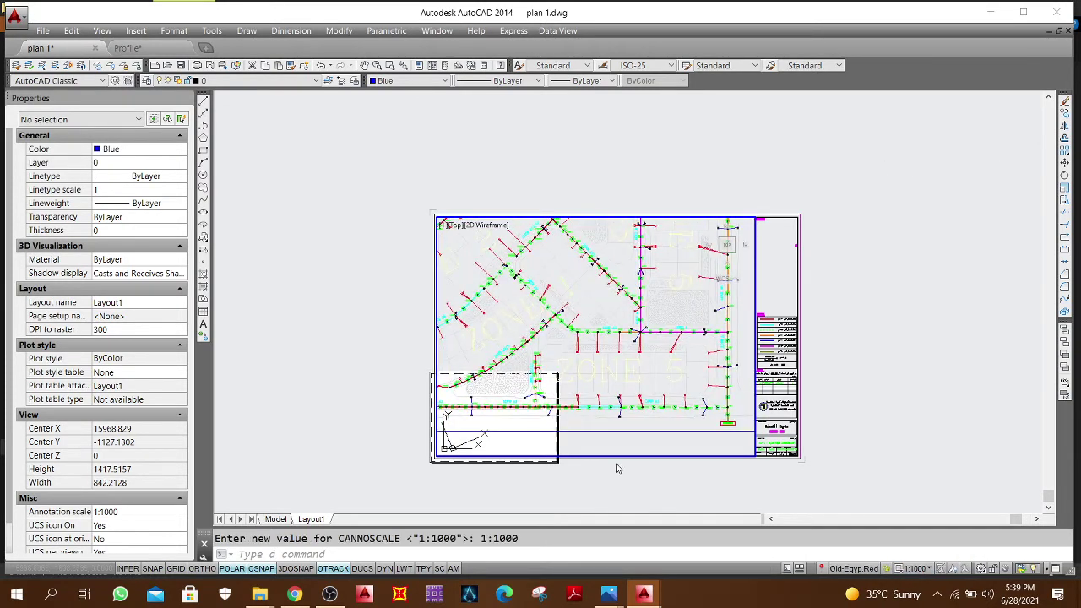
{"action": "key", "text": "ctrl+z"}
{"action": "key", "text": "ctrl+z"}
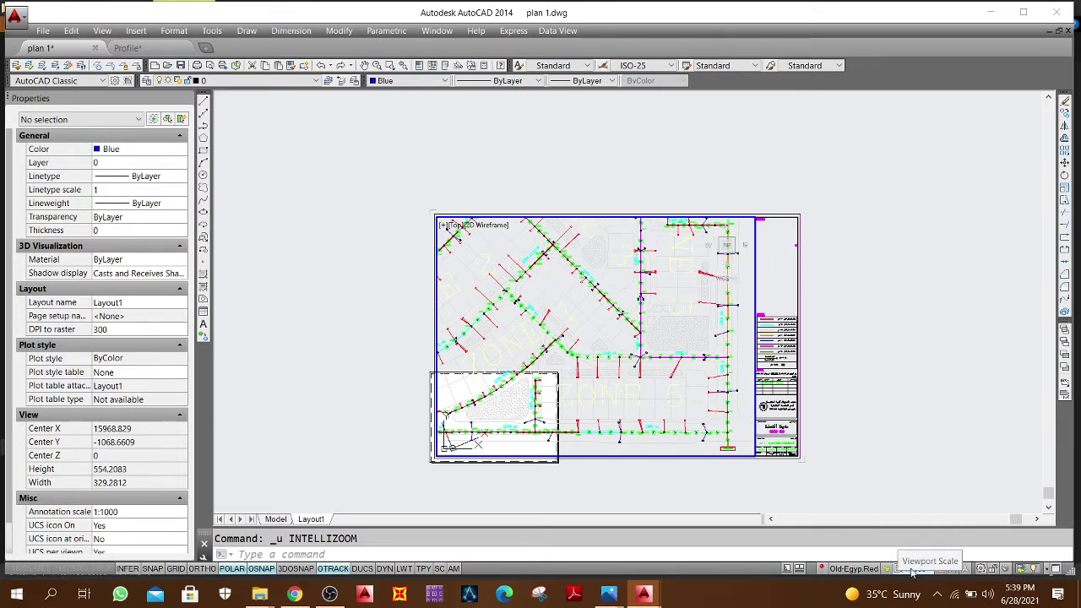
{"action": "scroll", "coordinate": [697, 286], "scroll_direction": "down", "scroll_amount": 1}
{"action": "scroll", "coordinate": [634, 317], "scroll_direction": "down", "scroll_amount": 1}
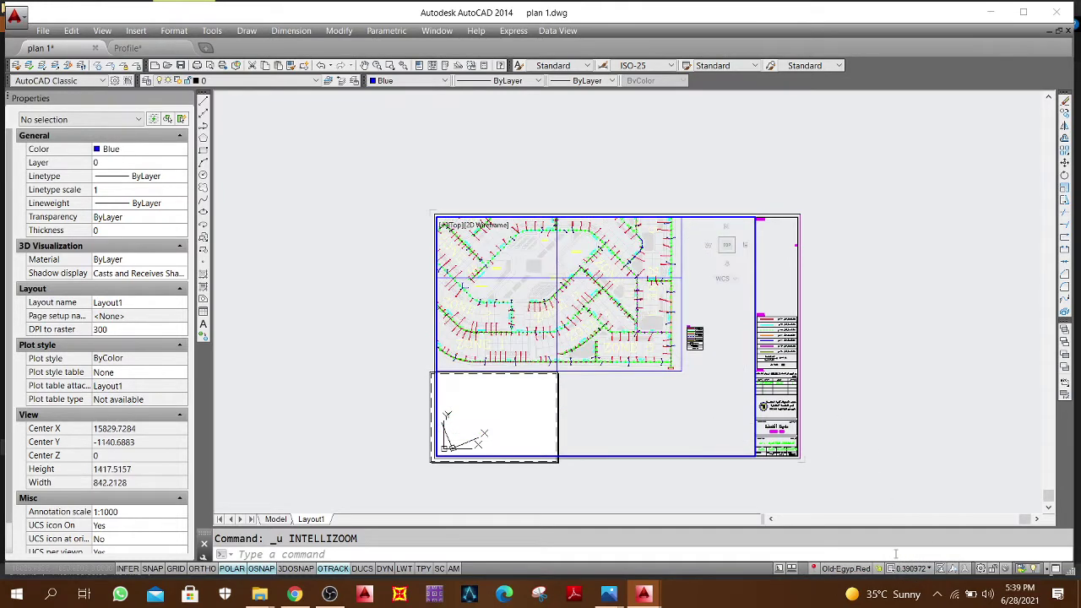
{"action": "left_click", "coordinate": [900, 572]}
{"action": "left_click", "coordinate": [871, 441]}
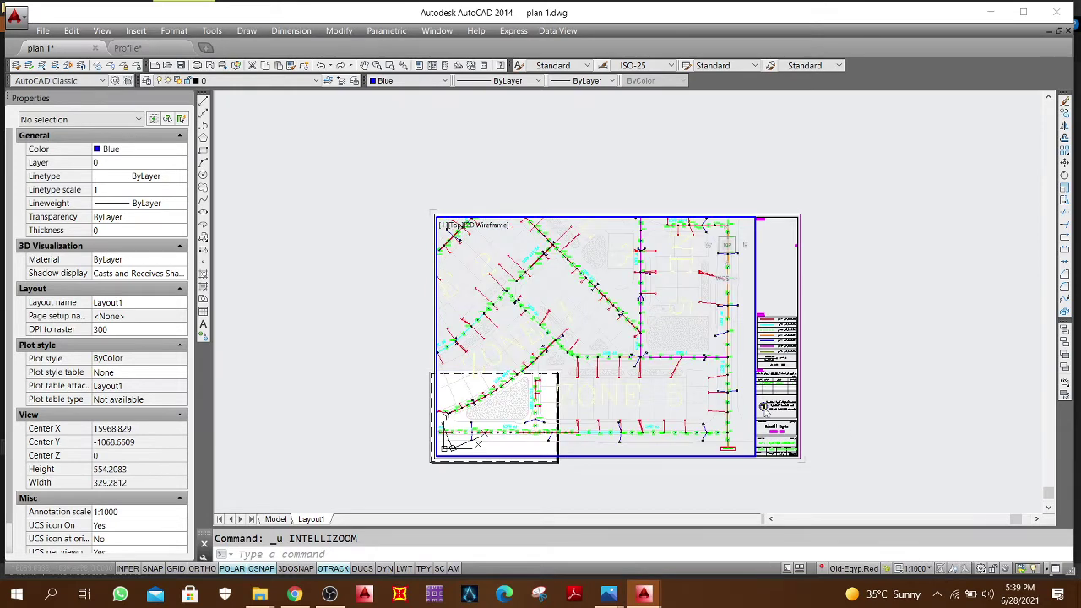
{"action": "double_click", "coordinate": [851, 319]}
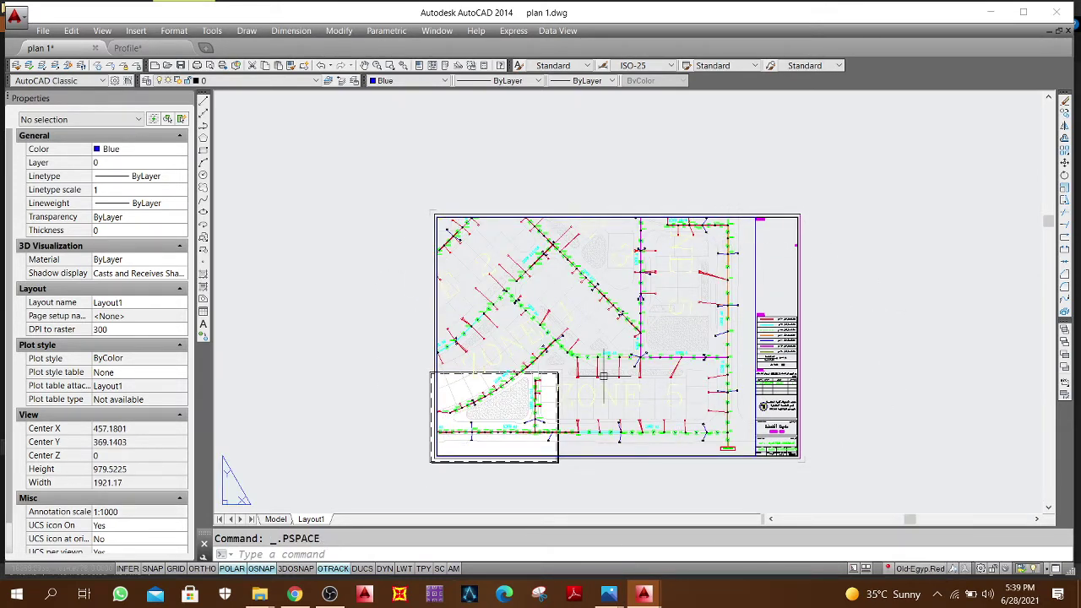
Step: In model space, copy the whole site plan with its sheet rectangles to the empty area left of the sheet frame
{"action": "left_click", "coordinate": [276, 519]}
{"action": "scroll", "coordinate": [632, 415], "scroll_direction": "down", "scroll_amount": 5}
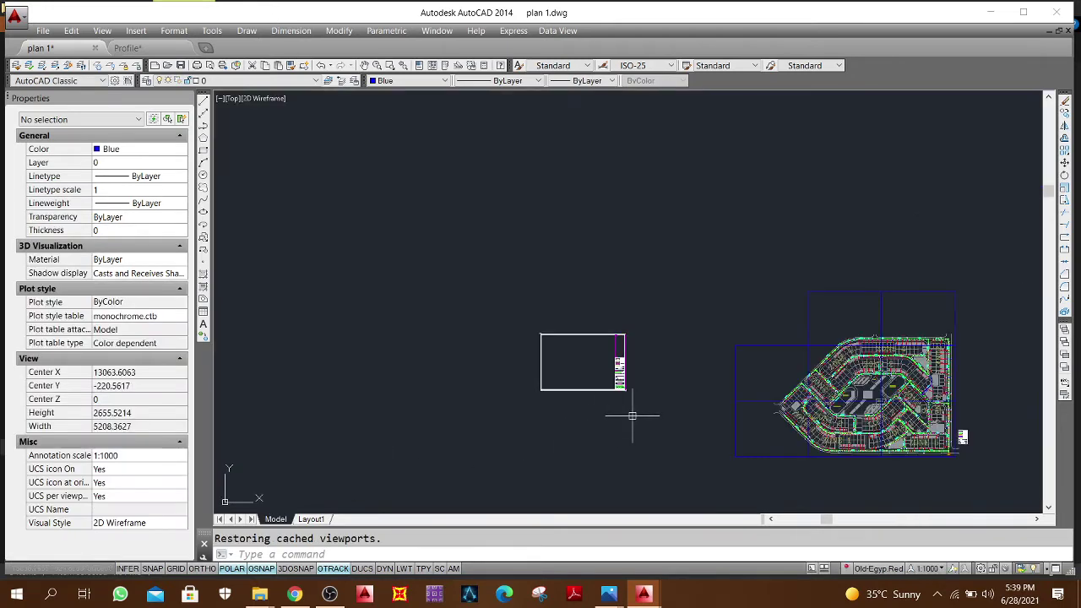
{"action": "scroll", "coordinate": [845, 464], "scroll_direction": "up", "scroll_amount": 4}
{"action": "left_click", "coordinate": [837, 463]}
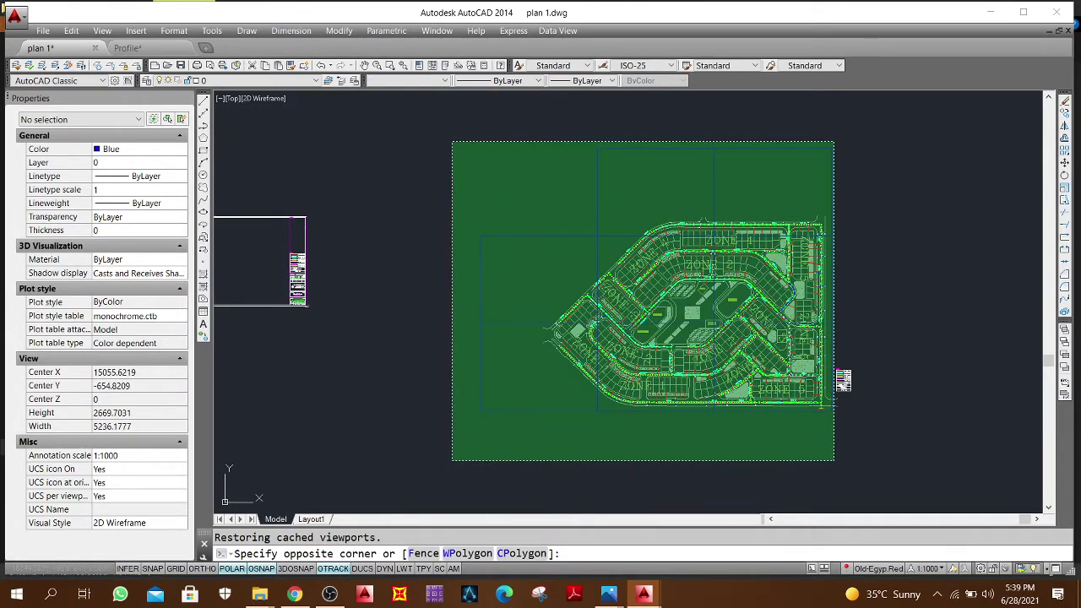
{"action": "left_click", "coordinate": [452, 141]}
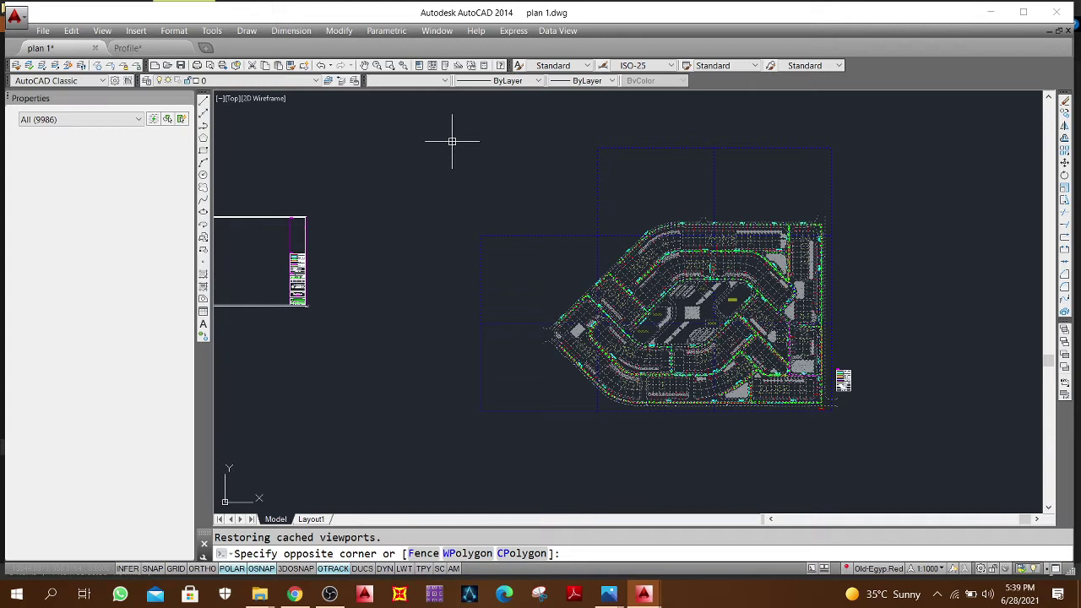
{"action": "left_click", "coordinate": [452, 142]}
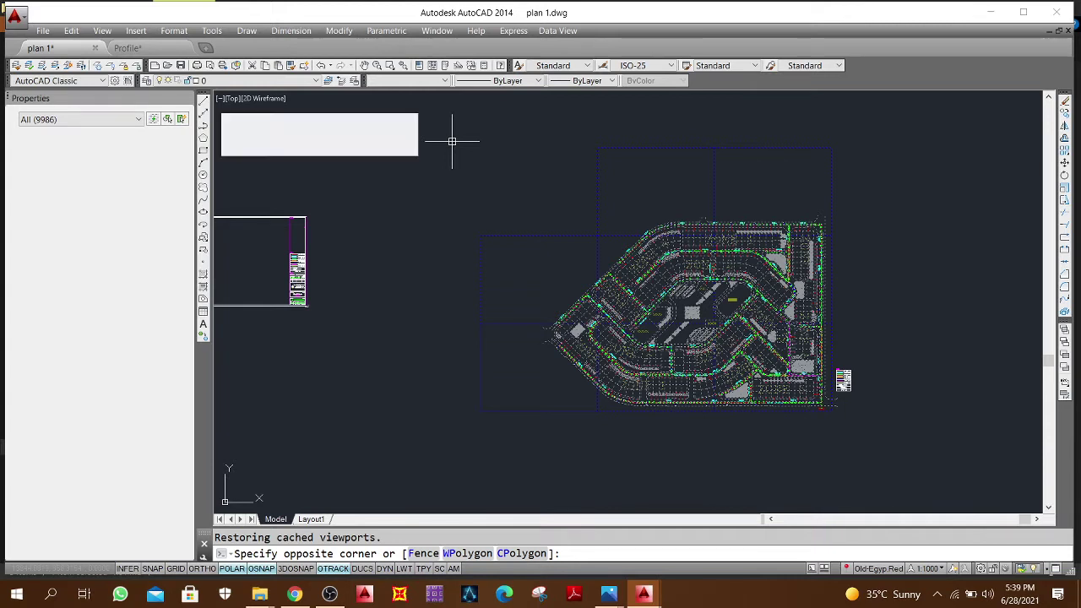
{"action": "type", "text": "CO"}
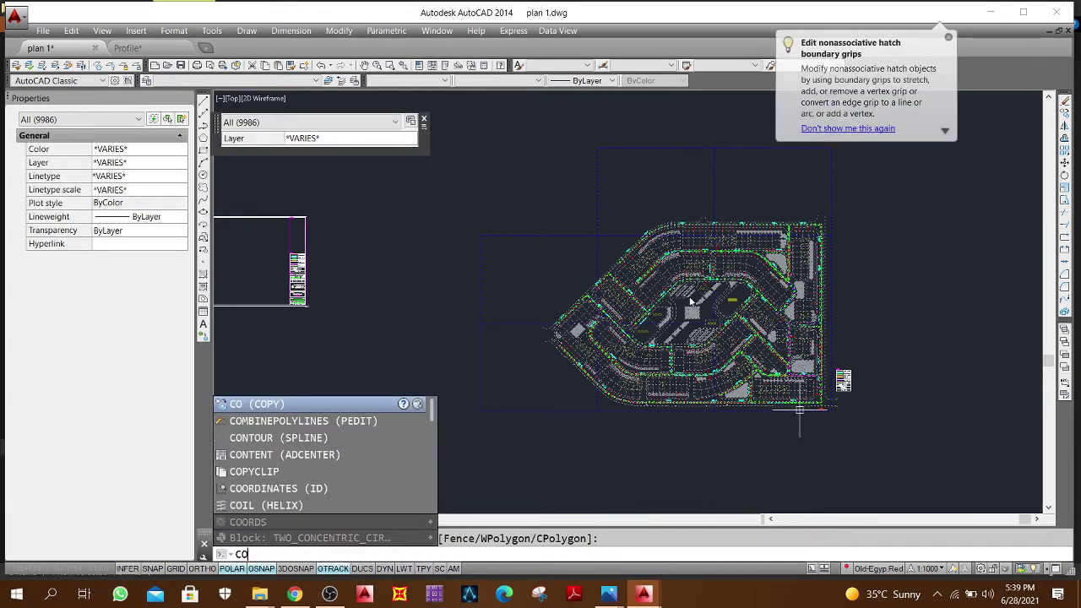
{"action": "key", "text": "Return"}
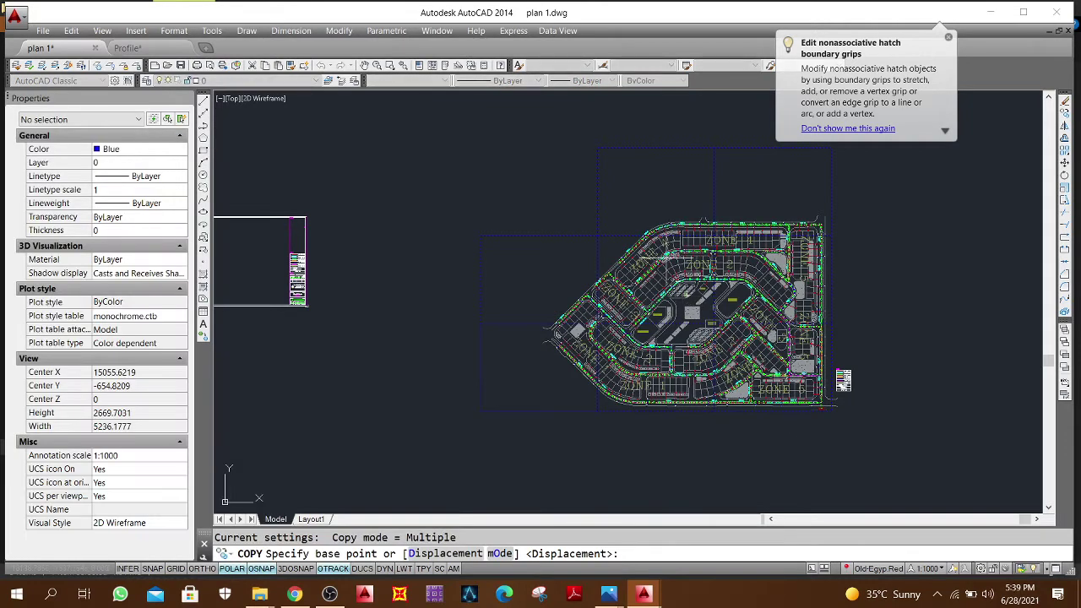
{"action": "left_click", "coordinate": [566, 325]}
{"action": "scroll", "coordinate": [595, 309], "scroll_direction": "down", "scroll_amount": 2}
{"action": "middle_click_drag", "start_coordinate": [595, 309], "coordinate": [849, 247]}
{"action": "left_click", "coordinate": [417, 324]}
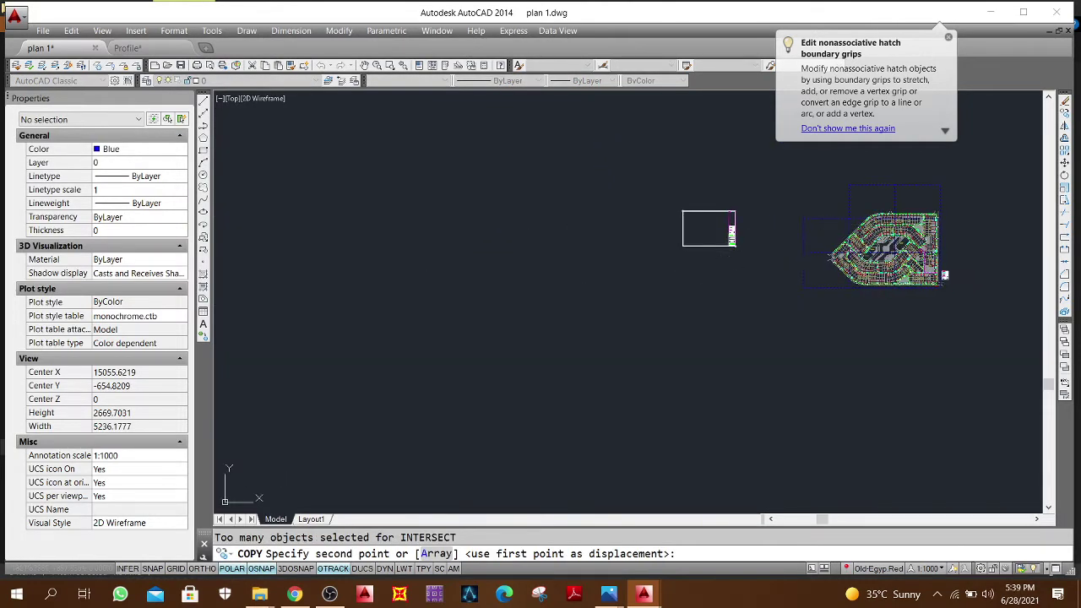
{"action": "key", "text": "Escape"}
{"action": "scroll", "coordinate": [440, 342], "scroll_direction": "up", "scroll_amount": 2}
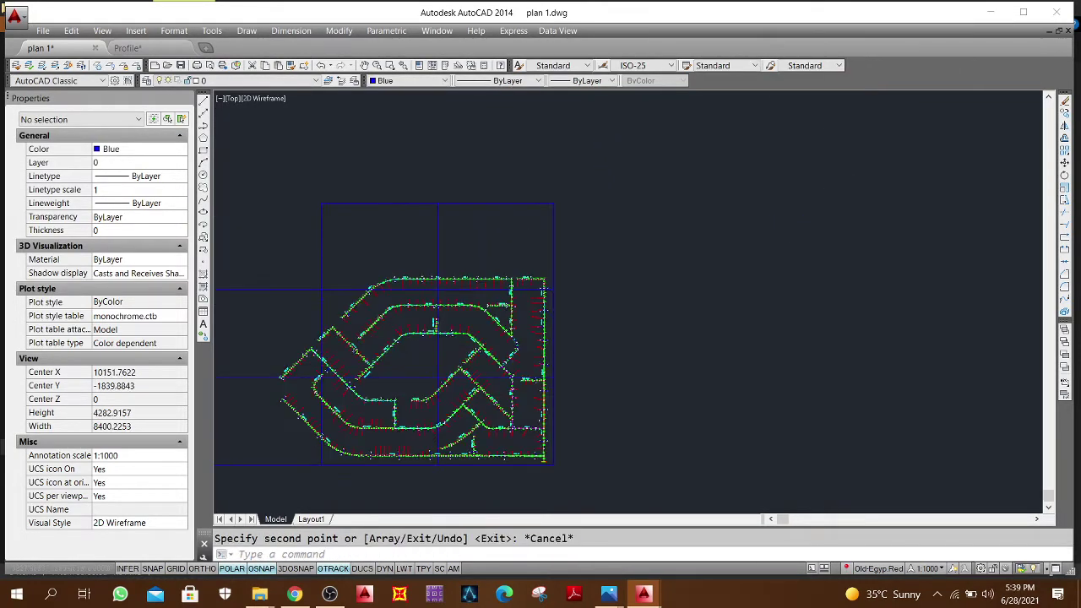
{"action": "scroll", "coordinate": [431, 344], "scroll_direction": "down", "scroll_amount": 1}
{"action": "middle_click_drag", "start_coordinate": [915, 315], "coordinate": [464, 363]}
{"action": "scroll", "coordinate": [709, 273], "scroll_direction": "up", "scroll_amount": 2}
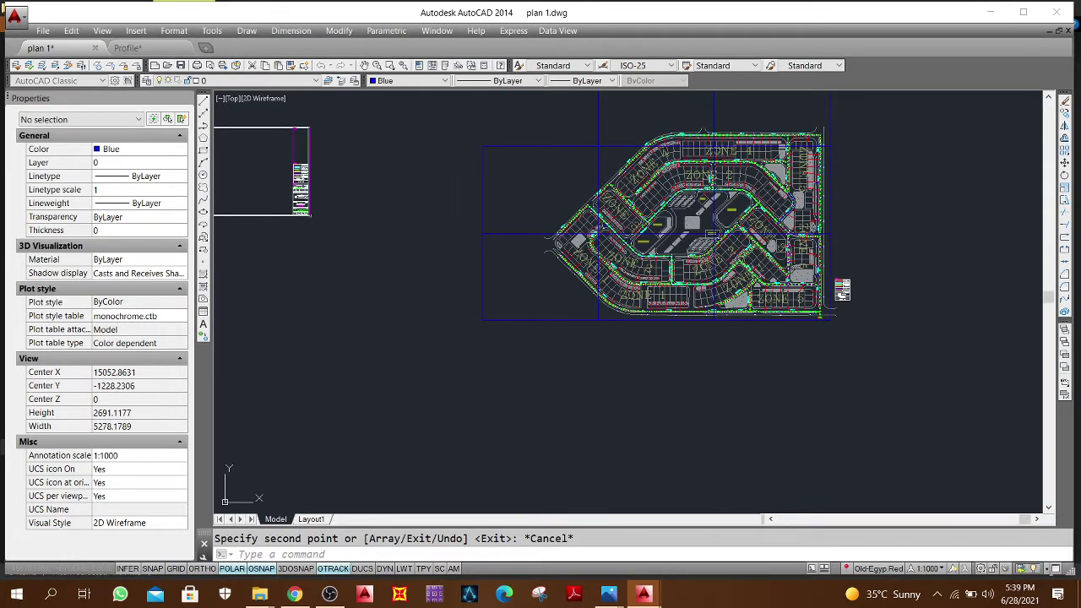
Step: Undo the last copy of the site plan and its sheet rectangles
{"action": "key", "text": "ctrl+z"}
{"action": "key", "text": "ctrl+z"}
{"action": "middle_click", "coordinate": [729, 278]}
{"action": "key", "text": "ctrl+z"}
{"action": "key", "text": "ctrl+z"}
{"action": "key", "text": "ctrl+z"}
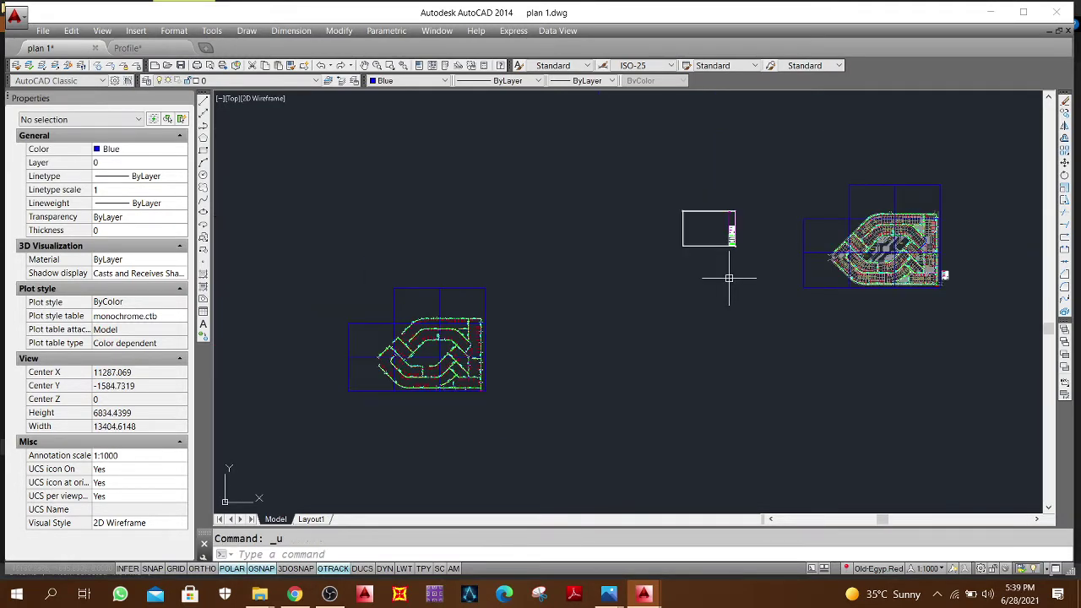
Step: Unlock the layers of the plot lines and the ZONE labels in the original site plan
{"action": "scroll", "coordinate": [731, 322], "scroll_direction": "up", "scroll_amount": 8}
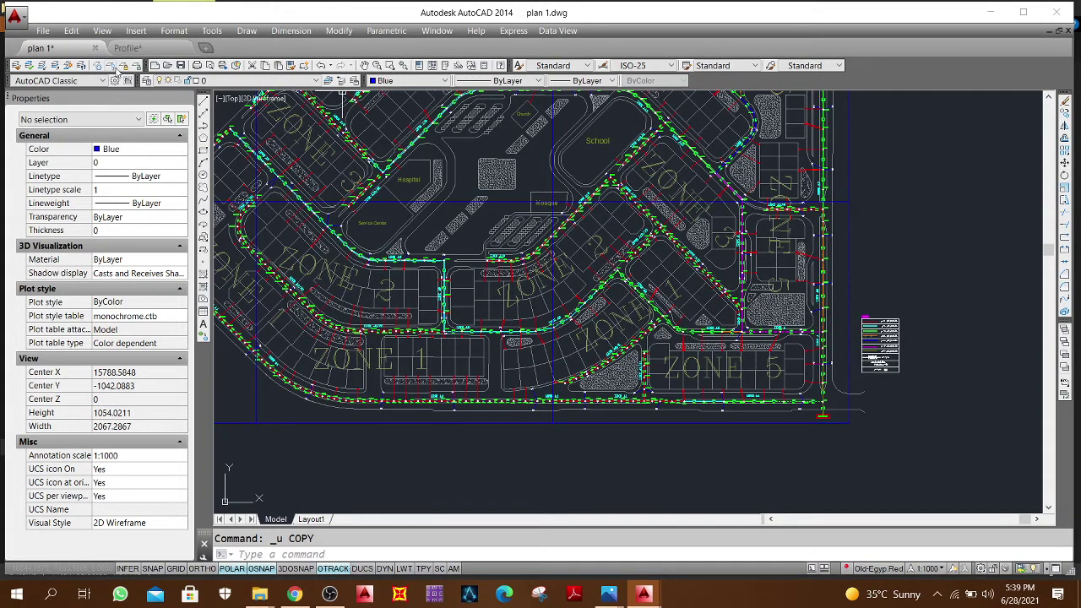
{"action": "left_click", "coordinate": [136, 66]}
{"action": "left_click", "coordinate": [429, 360]}
{"action": "key", "text": "Return"}
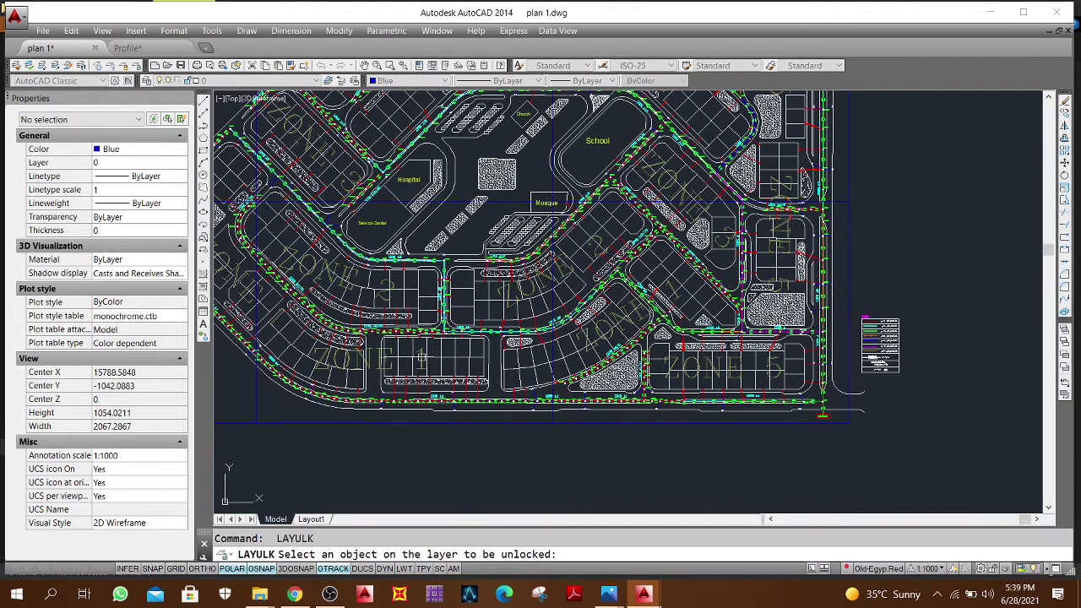
{"action": "left_click", "coordinate": [427, 360]}
{"action": "scroll", "coordinate": [478, 382], "scroll_direction": "down", "scroll_amount": 2}
{"action": "scroll", "coordinate": [482, 381], "scroll_direction": "down", "scroll_amount": 2}
{"action": "key", "text": "Escape"}
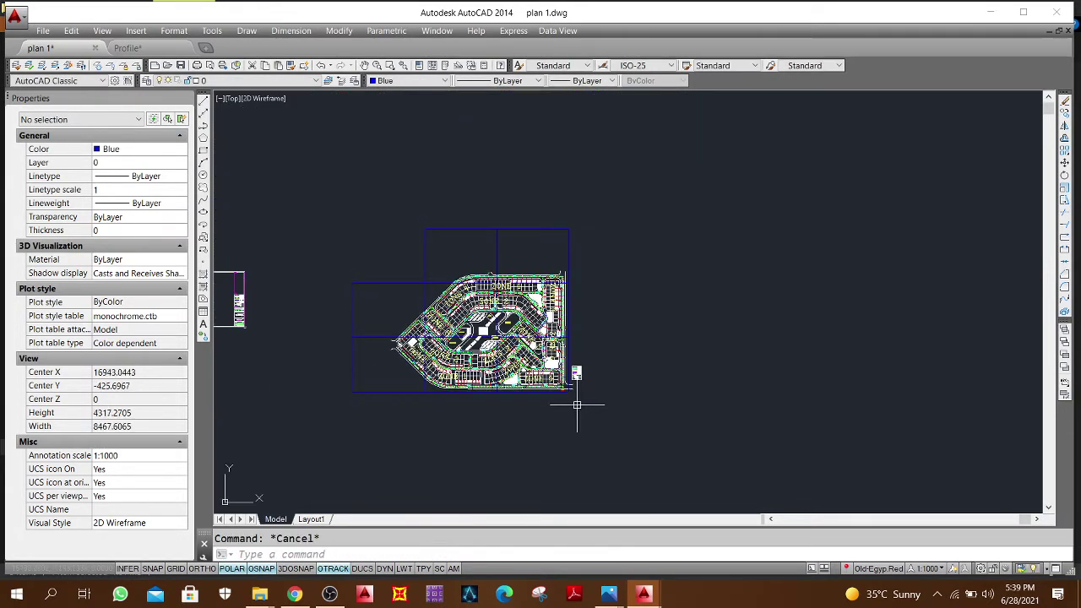
Step: Copy the whole site plan with its sheet rectangles to the empty area right of the original
{"action": "left_click", "coordinate": [571, 406]}
{"action": "left_click", "coordinate": [336, 229]}
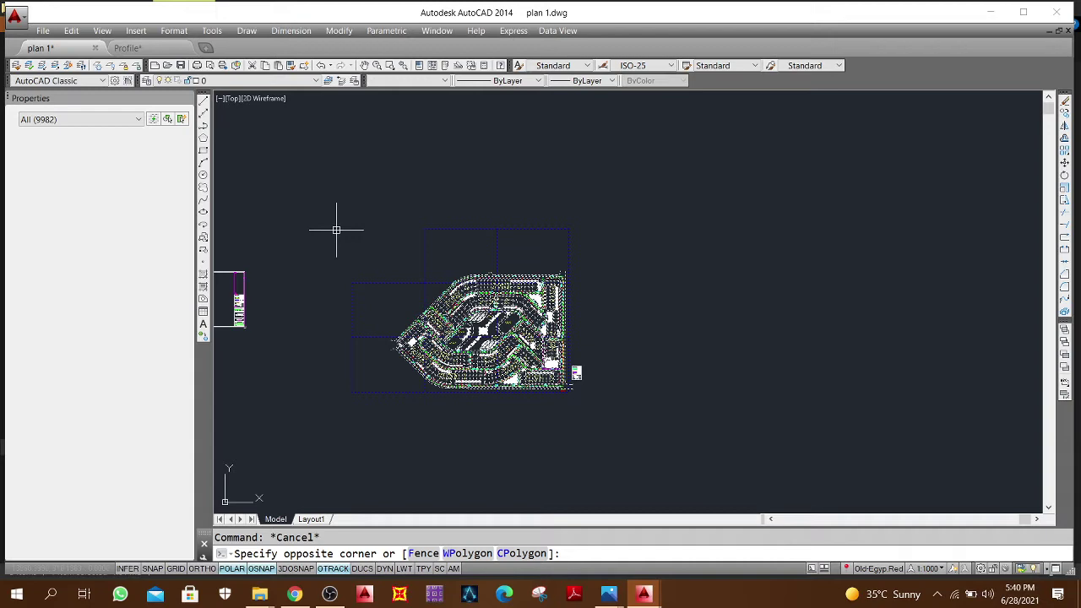
{"action": "type", "text": "co"}
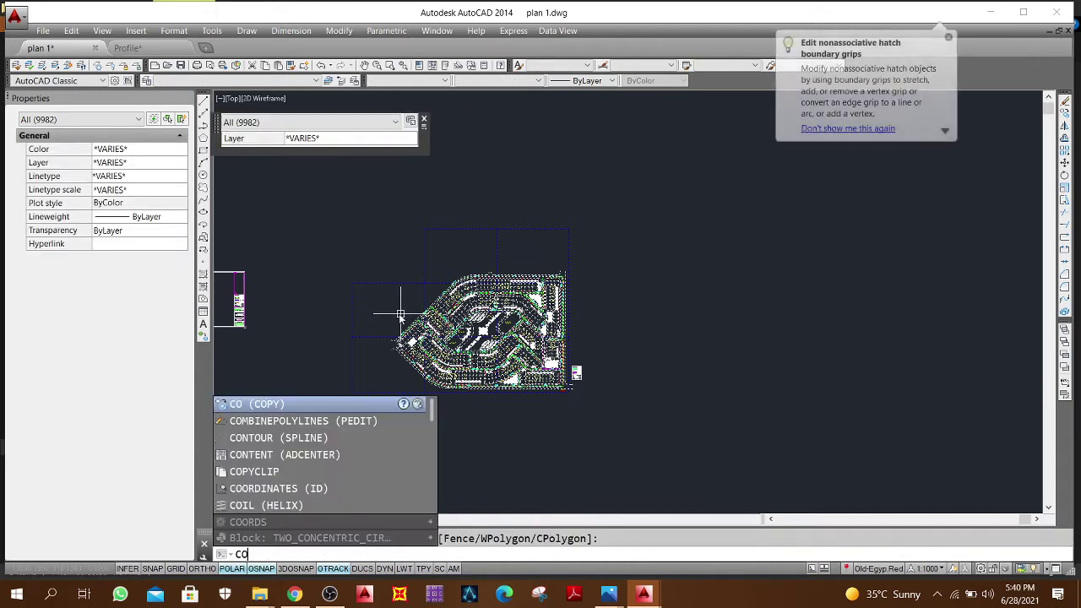
{"action": "key", "text": "Return"}
{"action": "left_click", "coordinate": [501, 284]}
{"action": "middle_click_drag", "start_coordinate": [416, 367], "coordinate": [237, 322]}
{"action": "left_click", "coordinate": [961, 315]}
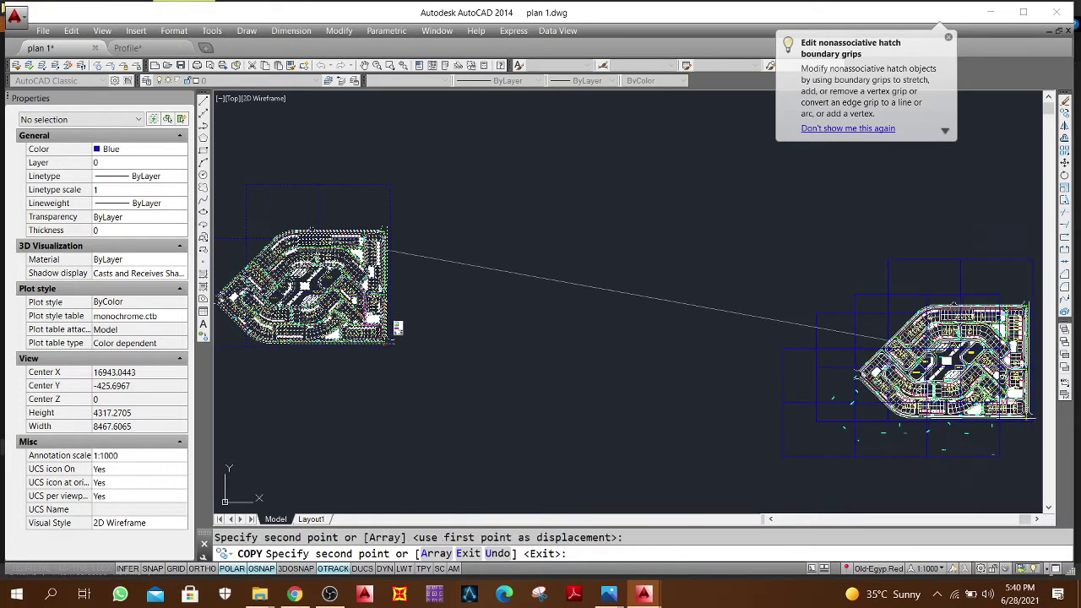
{"action": "middle_click_drag", "start_coordinate": [886, 349], "coordinate": [680, 349]}
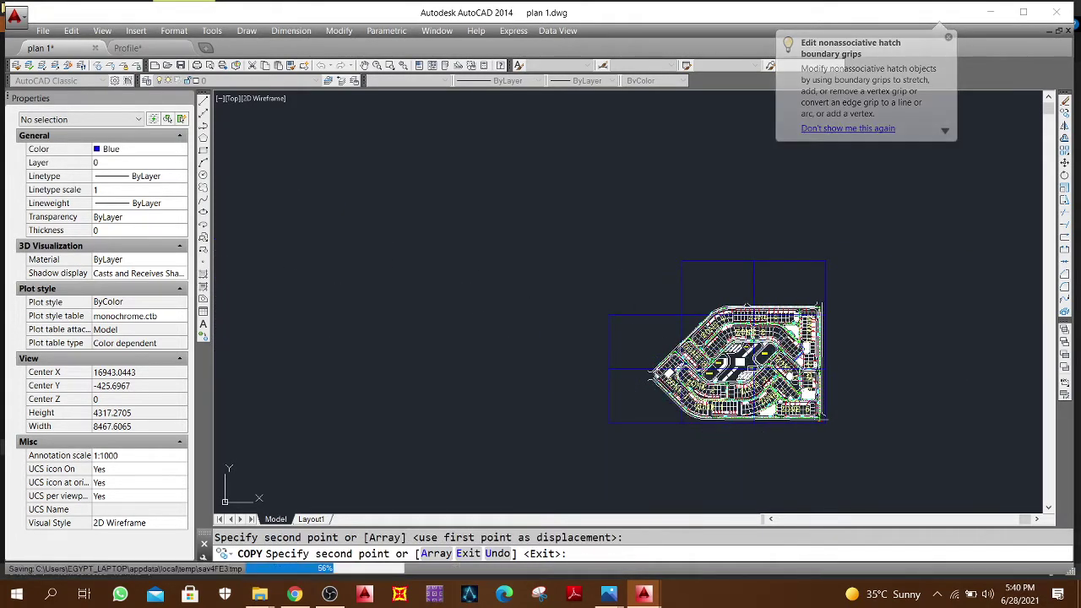
{"action": "key", "text": "Escape"}
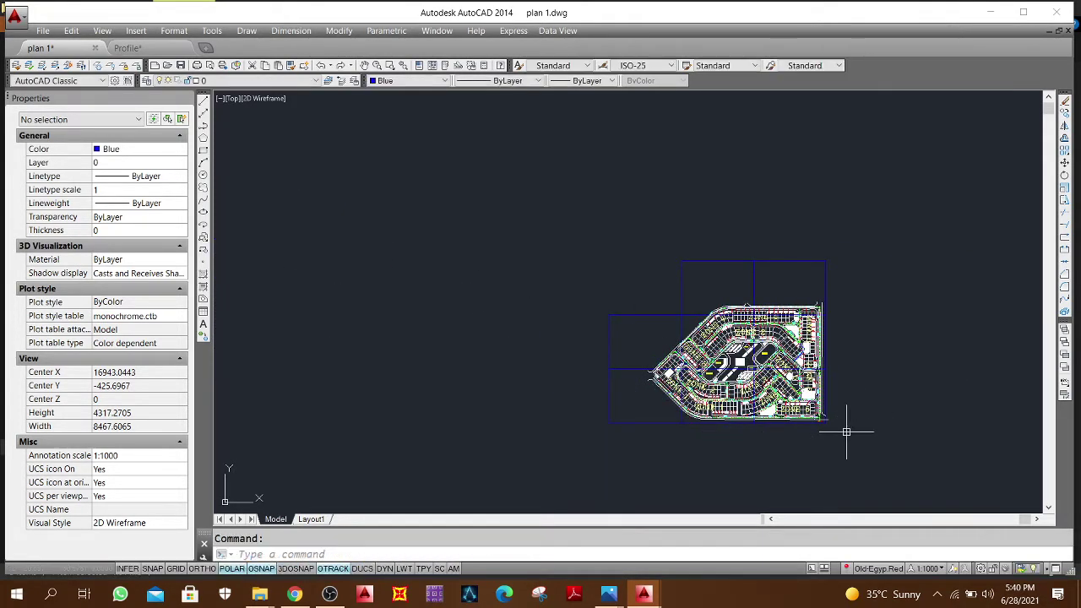
{"action": "middle_click_drag", "start_coordinate": [770, 436], "coordinate": [770, 417]}
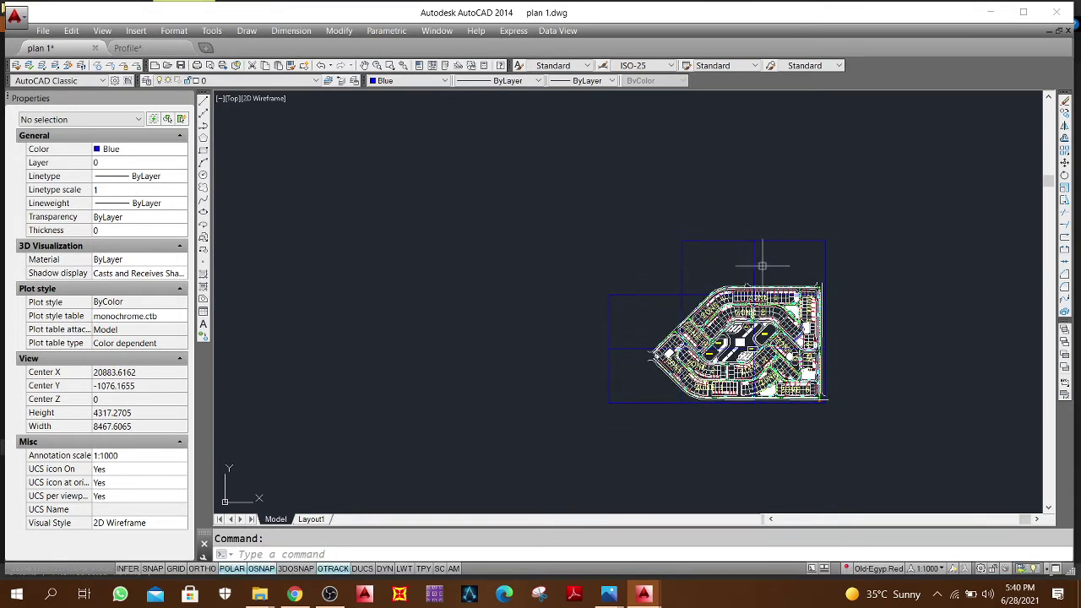
{"action": "left_click", "coordinate": [763, 265]}
{"action": "left_click", "coordinate": [719, 254]}
{"action": "left_click", "coordinate": [627, 301]}
{"action": "left_click", "coordinate": [592, 290]}
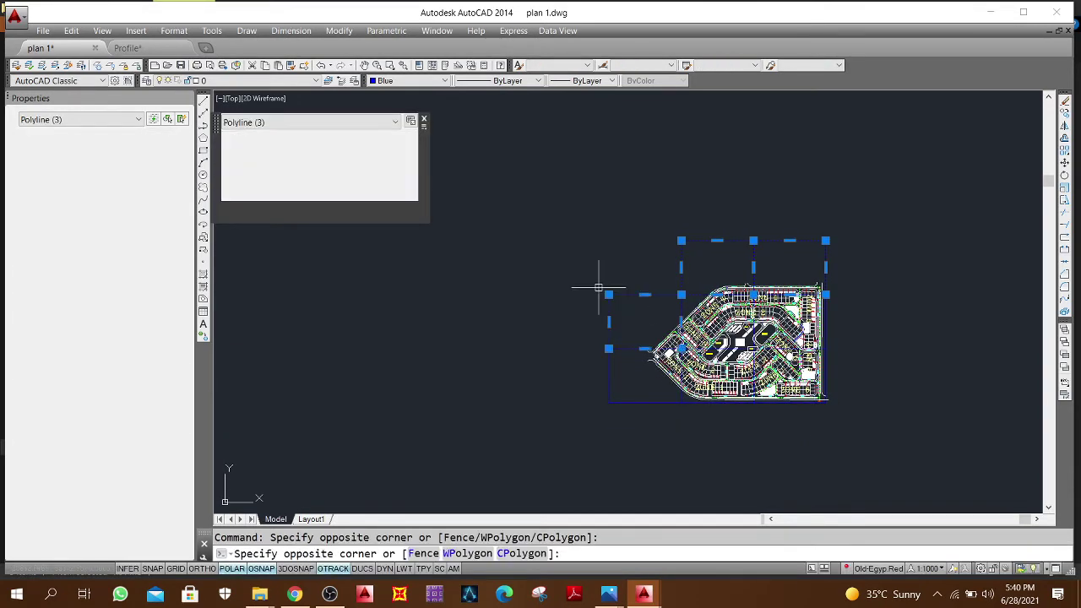
{"action": "left_click", "coordinate": [624, 404]}
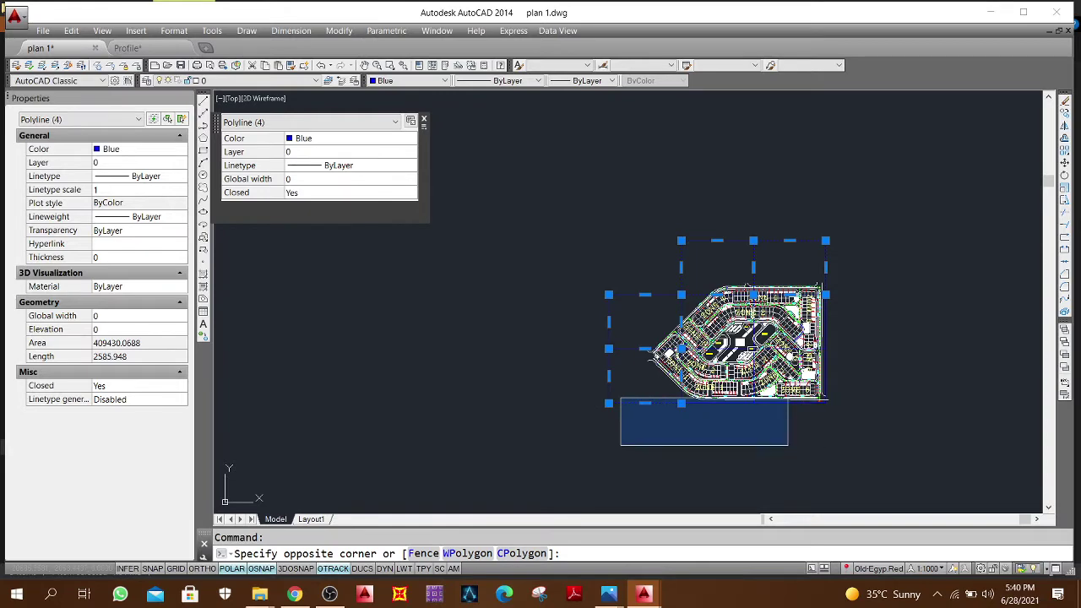
{"action": "key", "text": "Escape"}
{"action": "key", "text": "Escape"}
Step: Try locking layer 0 by picking one of the copied plan's sheet rectangles
{"action": "scroll", "coordinate": [779, 422], "scroll_direction": "up", "scroll_amount": 4}
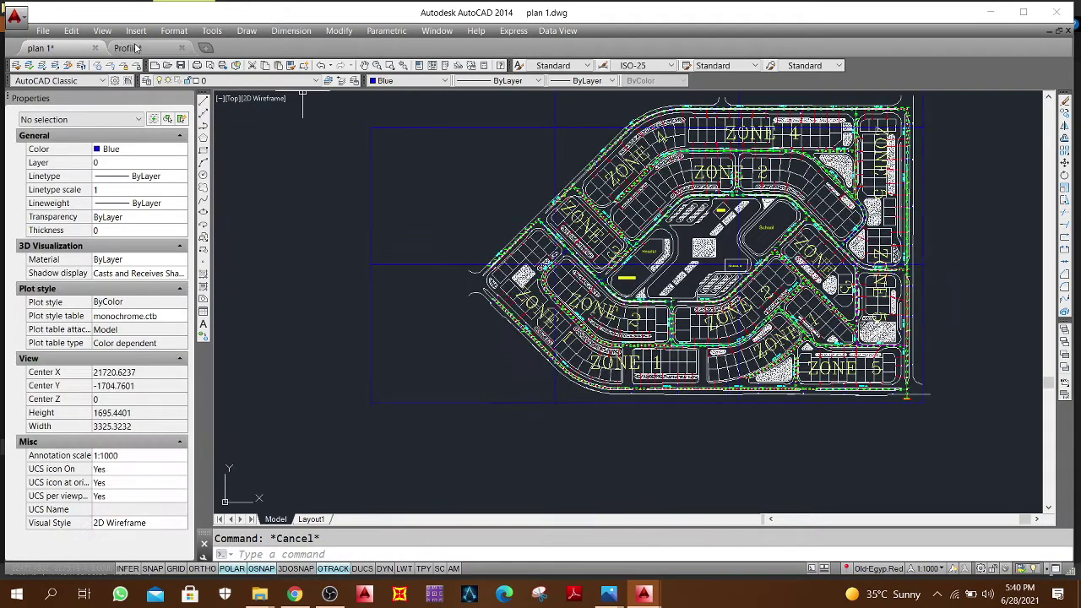
{"action": "left_click", "coordinate": [123, 66]}
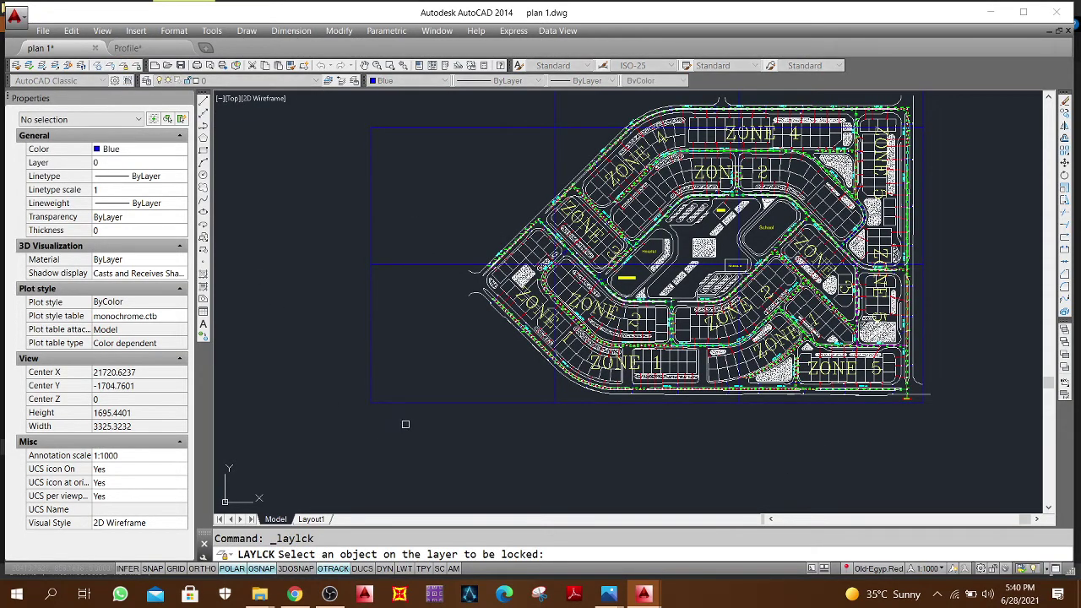
{"action": "left_click", "coordinate": [428, 403]}
{"action": "scroll", "coordinate": [581, 424], "scroll_direction": "down", "scroll_amount": 2}
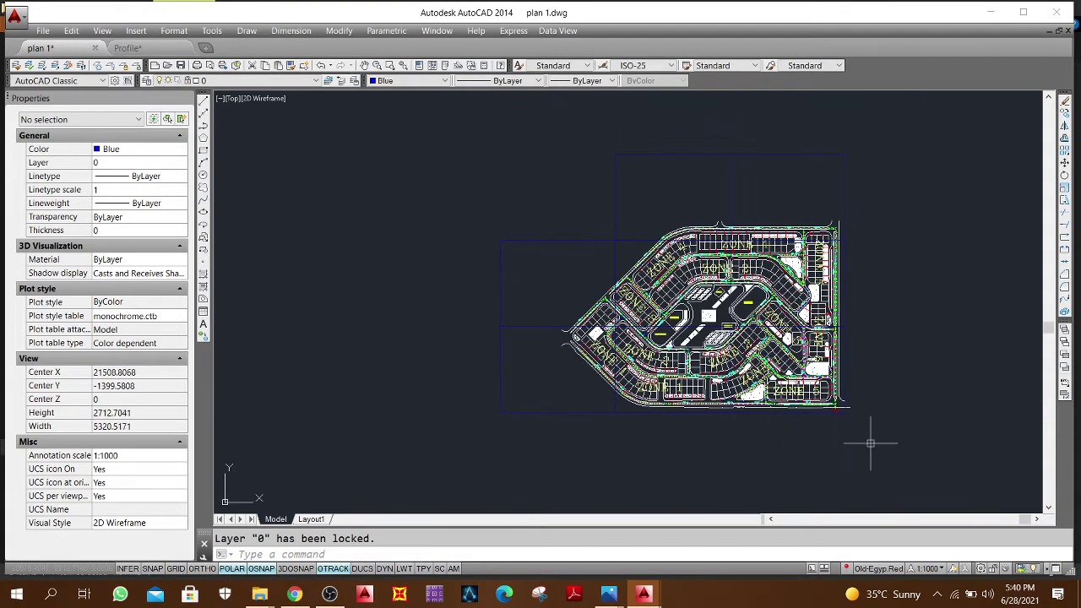
{"action": "left_click", "coordinate": [871, 443]}
{"action": "key", "text": "Escape"}
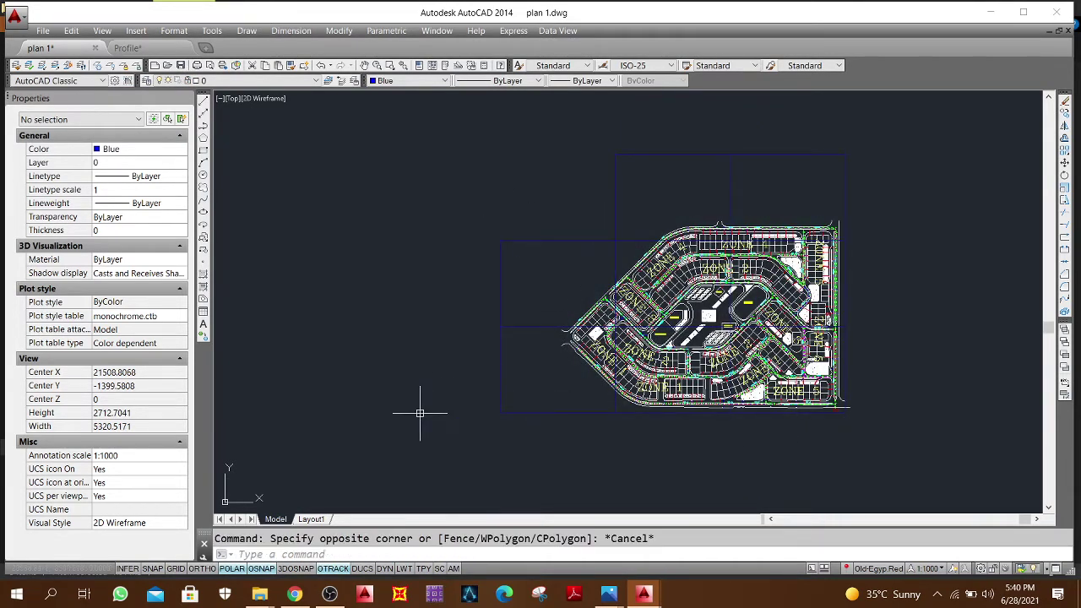
{"action": "scroll", "coordinate": [429, 406], "scroll_direction": "up", "scroll_amount": 4}
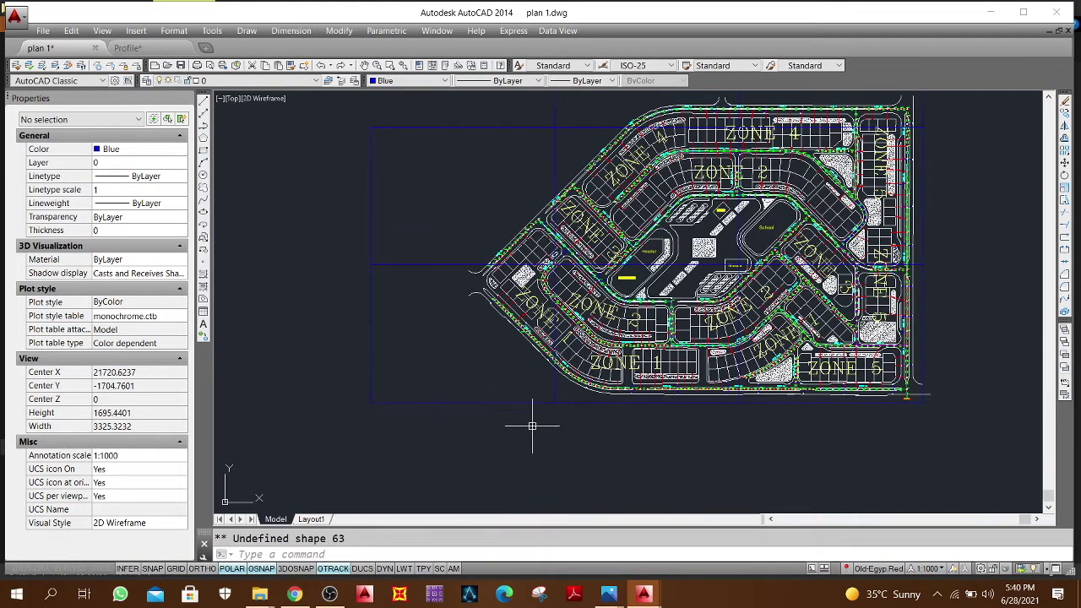
Step: Change the colour of the entire copied plan, including its sheet rectangles, to Color 8
{"action": "scroll", "coordinate": [705, 456], "scroll_direction": "down", "scroll_amount": 2}
{"action": "scroll", "coordinate": [761, 457], "scroll_direction": "down", "scroll_amount": 2}
{"action": "left_click", "coordinate": [939, 470]}
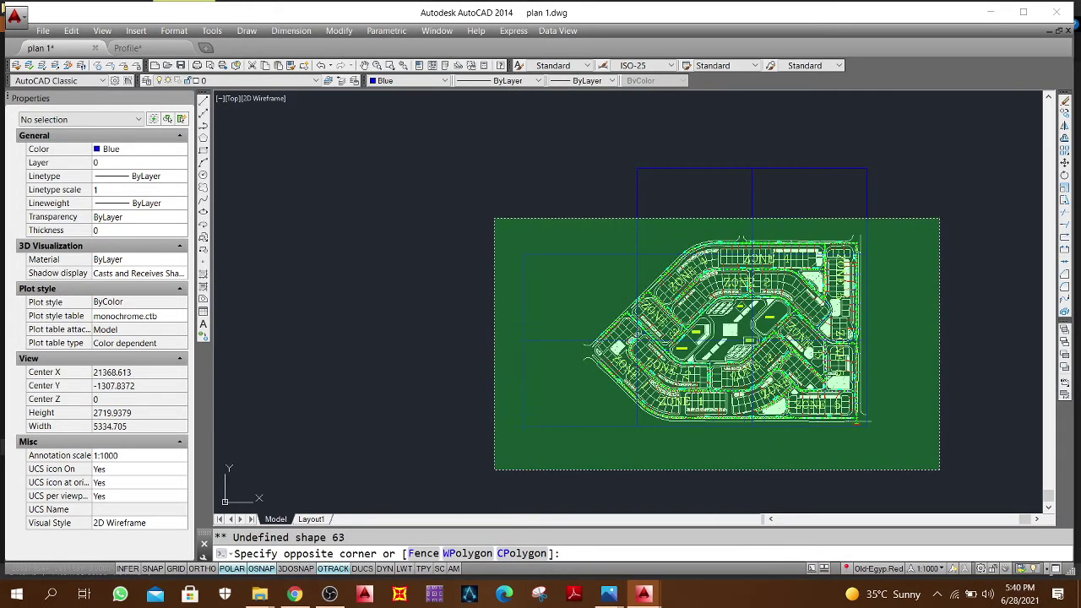
{"action": "left_click", "coordinate": [494, 219]}
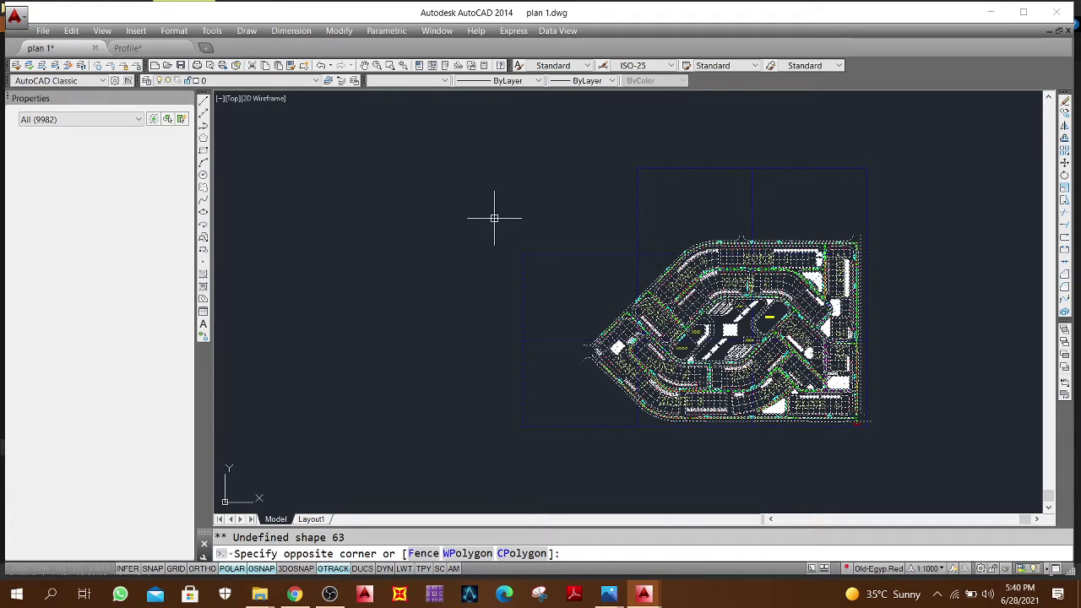
{"action": "left_click", "coordinate": [405, 80]}
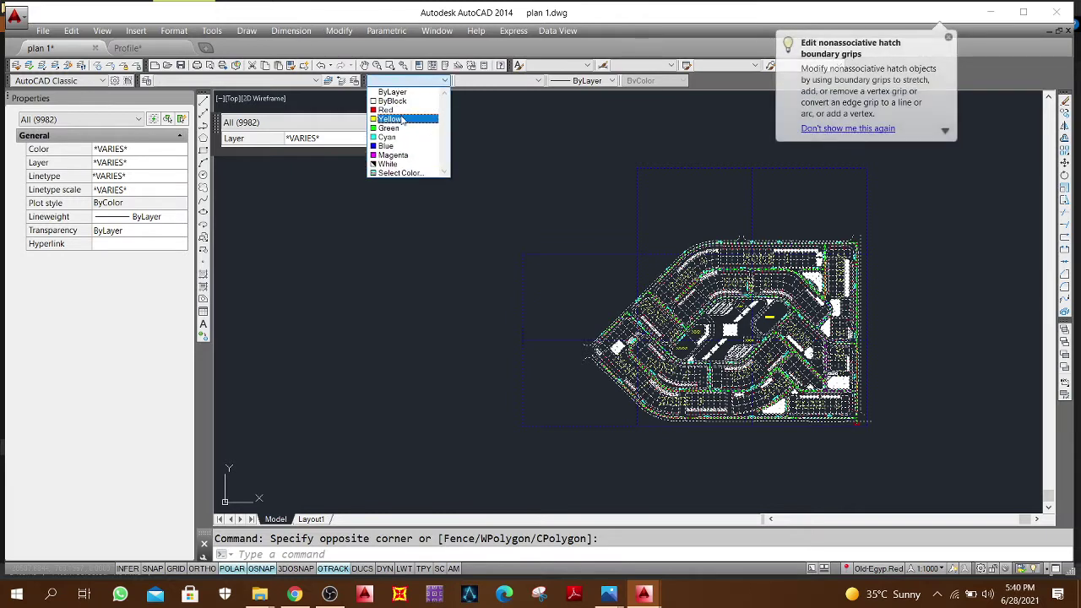
{"action": "left_click", "coordinate": [401, 172]}
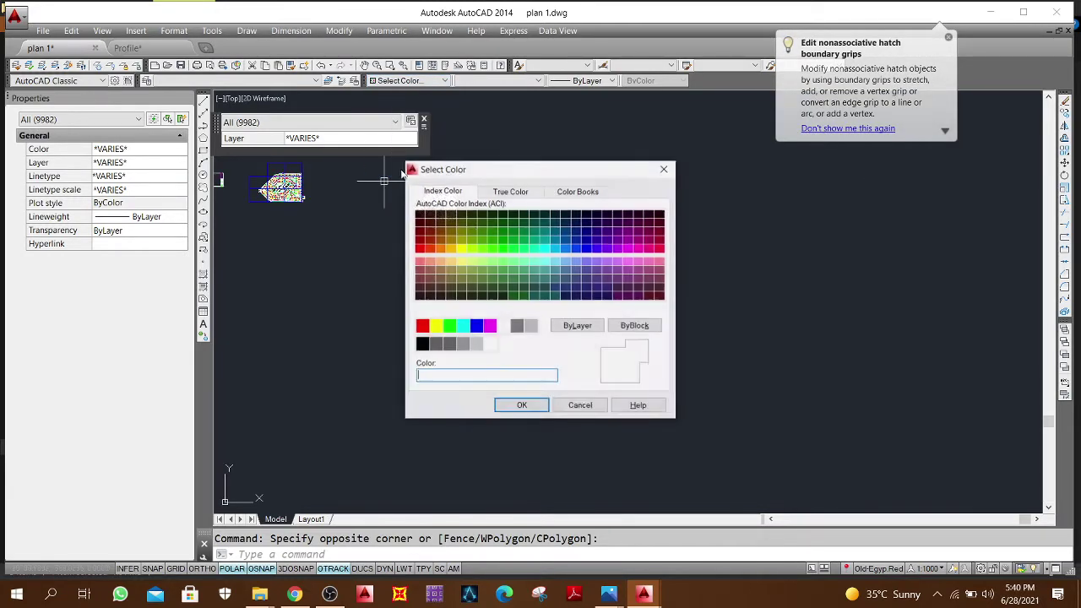
{"action": "left_click", "coordinate": [517, 325]}
{"action": "left_click", "coordinate": [521, 406]}
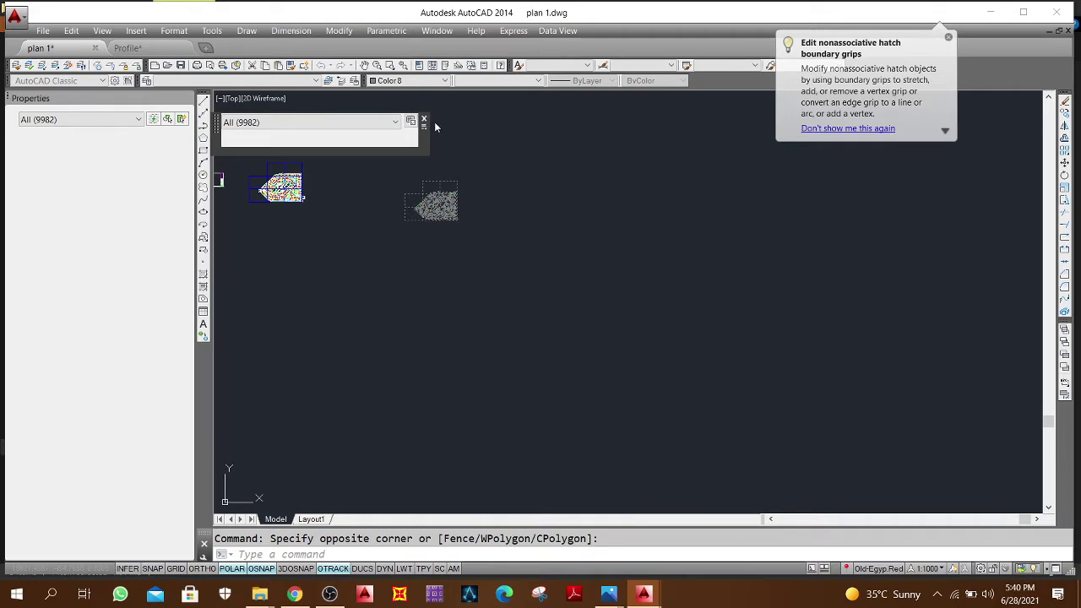
{"action": "key", "text": "Escape"}
Step: Convert the whole grey plan copy with its sheet rectangles into a block named keyplan
{"action": "scroll", "coordinate": [435, 123], "scroll_direction": "up", "scroll_amount": 1}
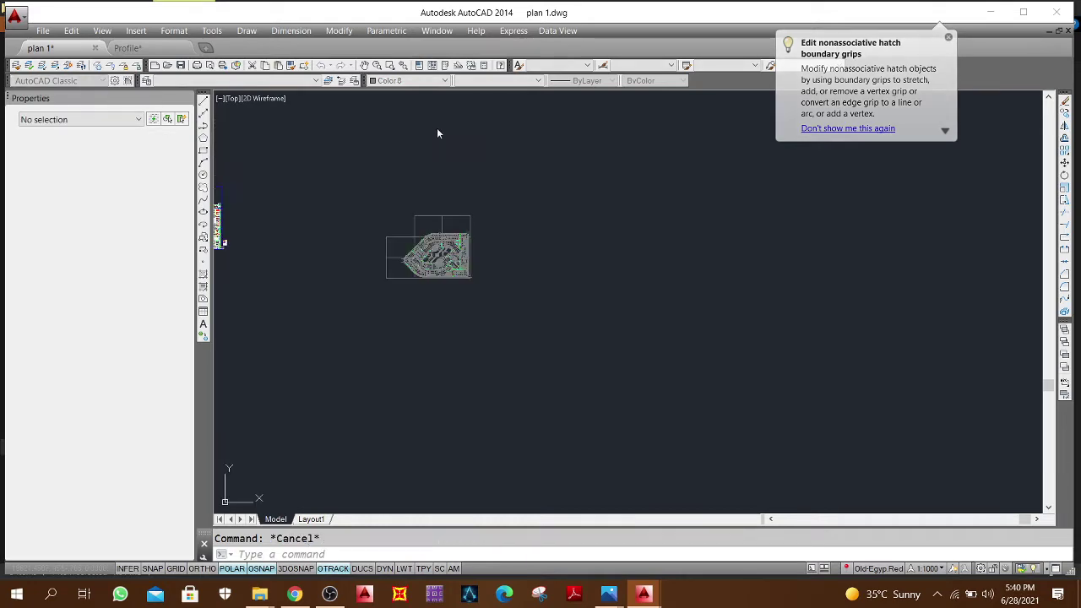
{"action": "middle_click_drag", "start_coordinate": [457, 238], "coordinate": [643, 296]}
{"action": "scroll", "coordinate": [519, 284], "scroll_direction": "up", "scroll_amount": 3}
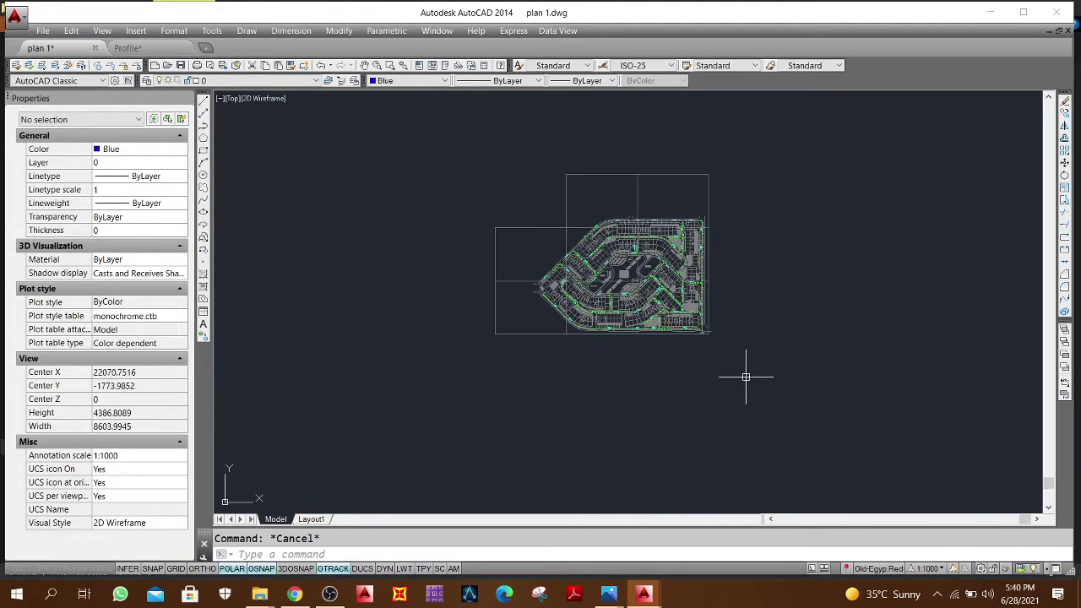
{"action": "left_click", "coordinate": [746, 377]}
{"action": "left_click", "coordinate": [498, 194]}
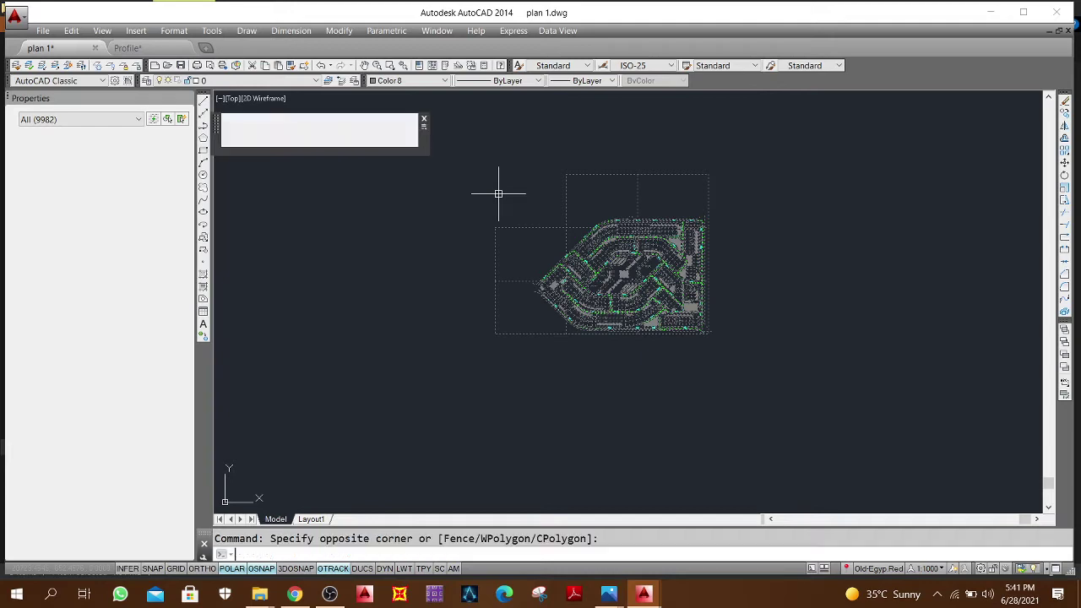
{"action": "type", "text": "B"}
{"action": "key", "text": "Return"}
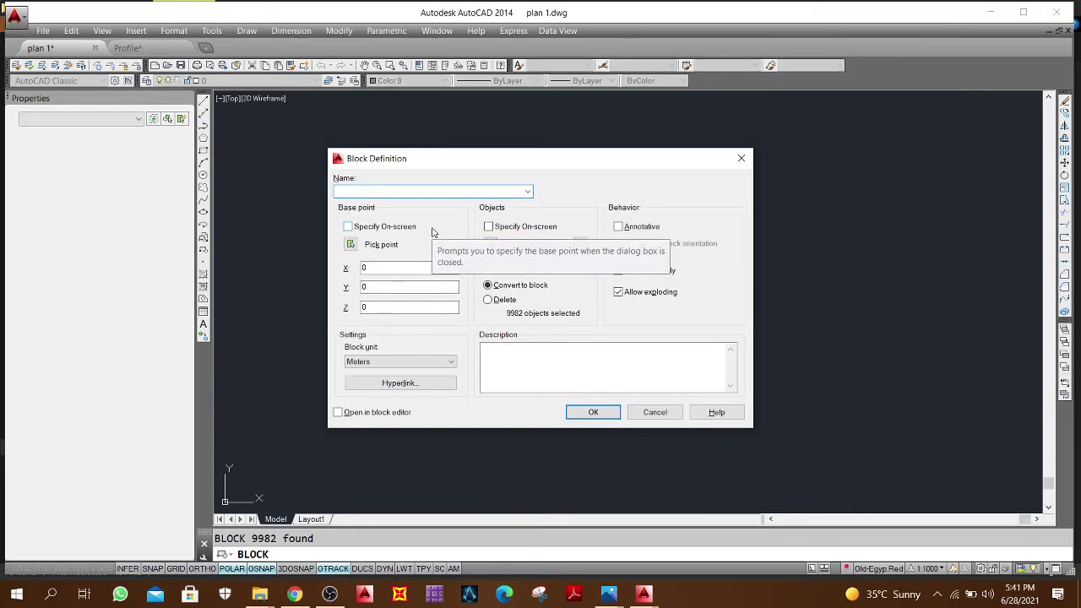
{"action": "type", "text": "keyplan"}
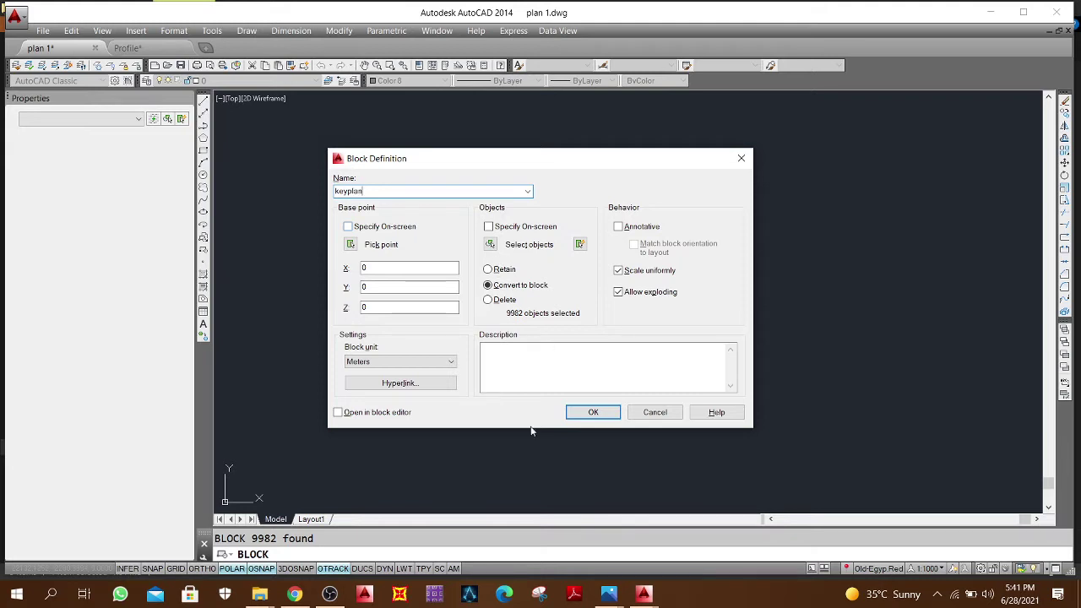
{"action": "left_click", "coordinate": [593, 412]}
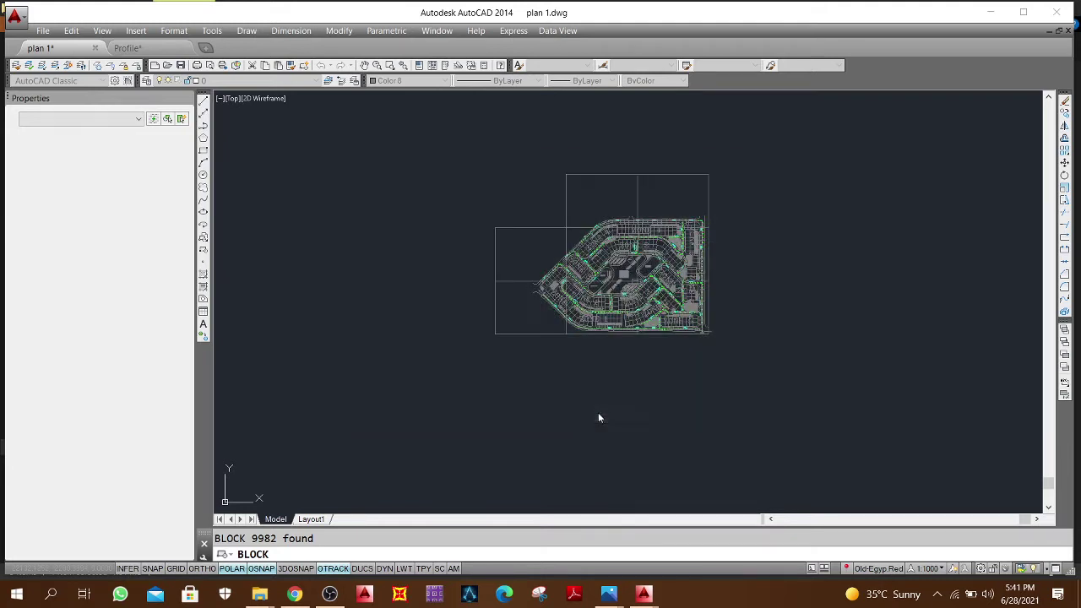
Step: Scale the keyplan block by 0.05 about a base point beyond its upper-left side
{"action": "left_click", "coordinate": [701, 340]}
{"action": "left_click", "coordinate": [655, 292]}
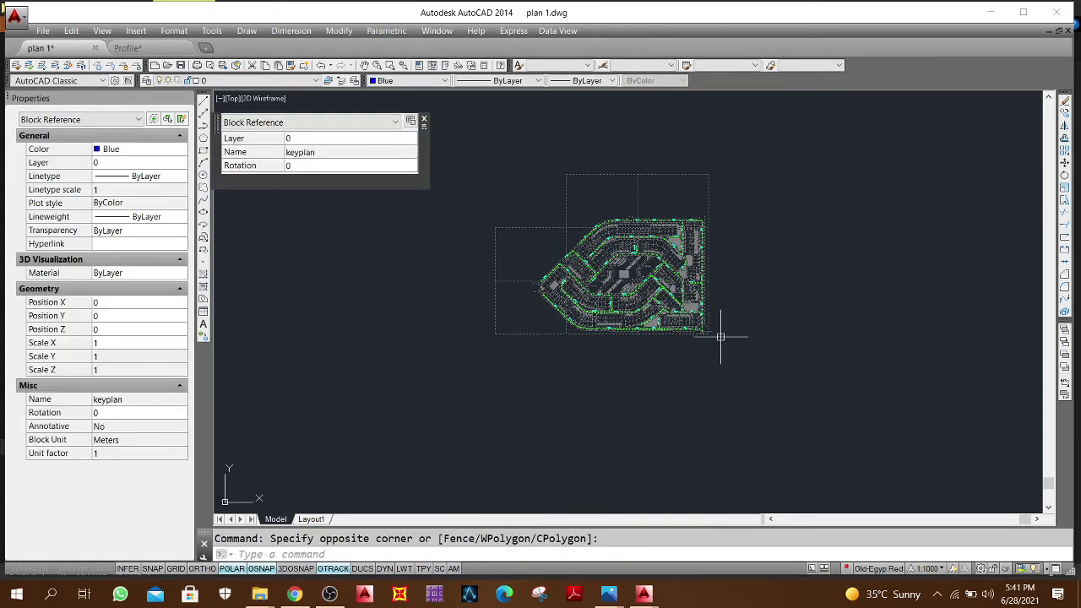
{"action": "type", "text": "sc"}
{"action": "key", "text": "Return"}
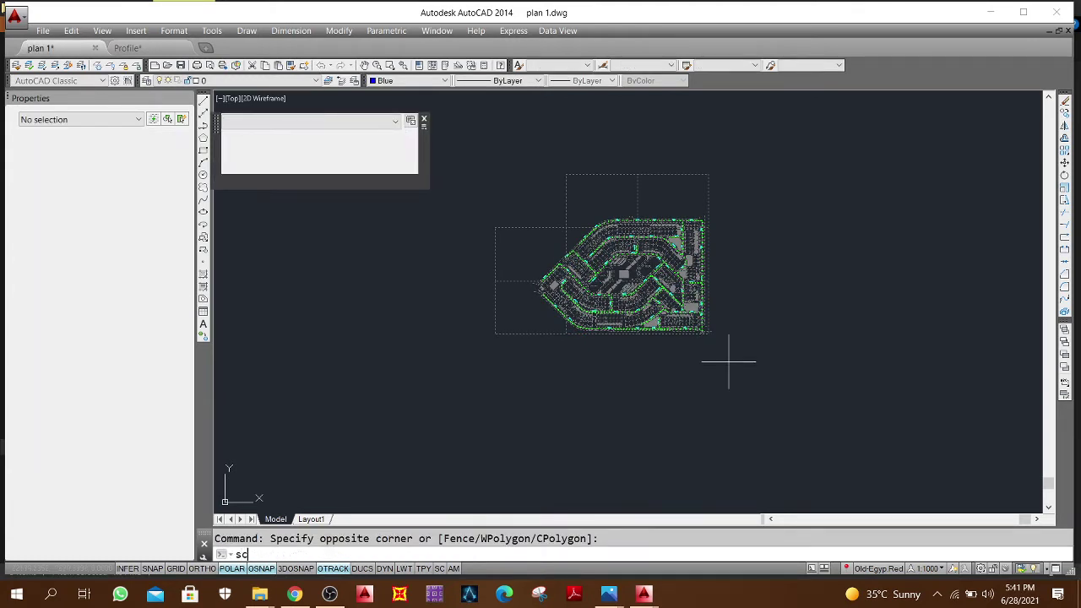
{"action": "left_click", "coordinate": [412, 209]}
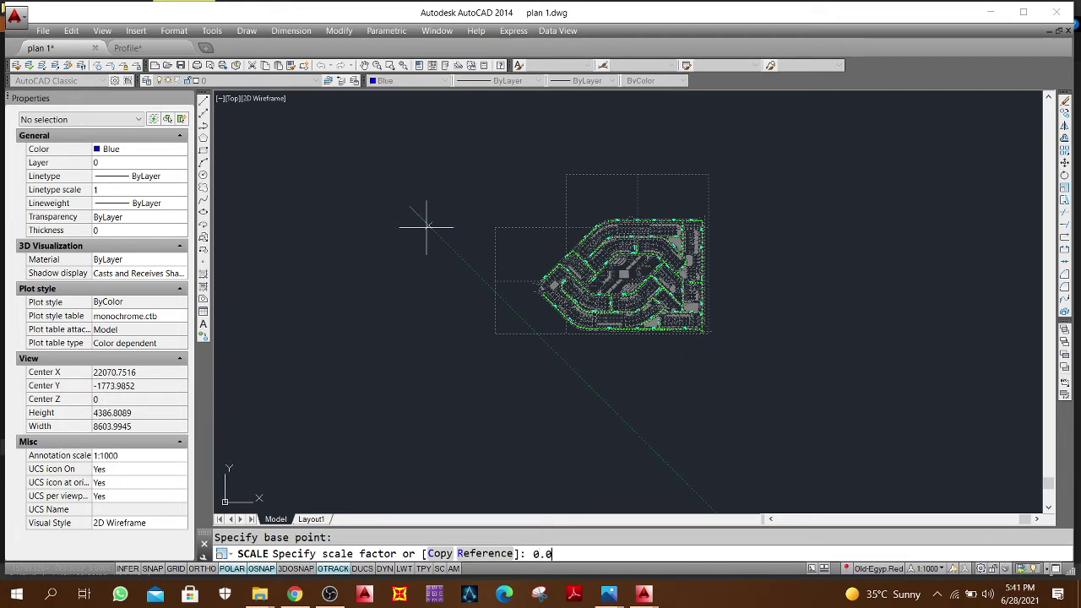
{"action": "type", "text": "0.05"}
{"action": "key", "text": "Return"}
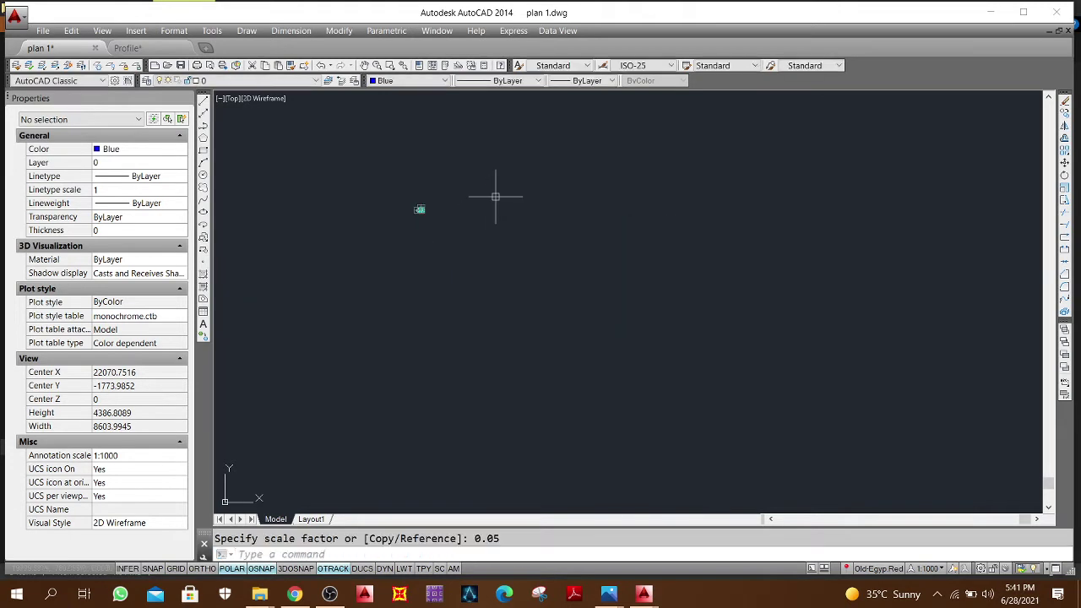
Step: Copy the scaled-down keyplan block to the clipboard and switch to Layout1
{"action": "scroll", "coordinate": [565, 290], "scroll_direction": "up", "scroll_amount": 2}
{"action": "left_click", "coordinate": [565, 290]}
{"action": "left_click", "coordinate": [502, 204]}
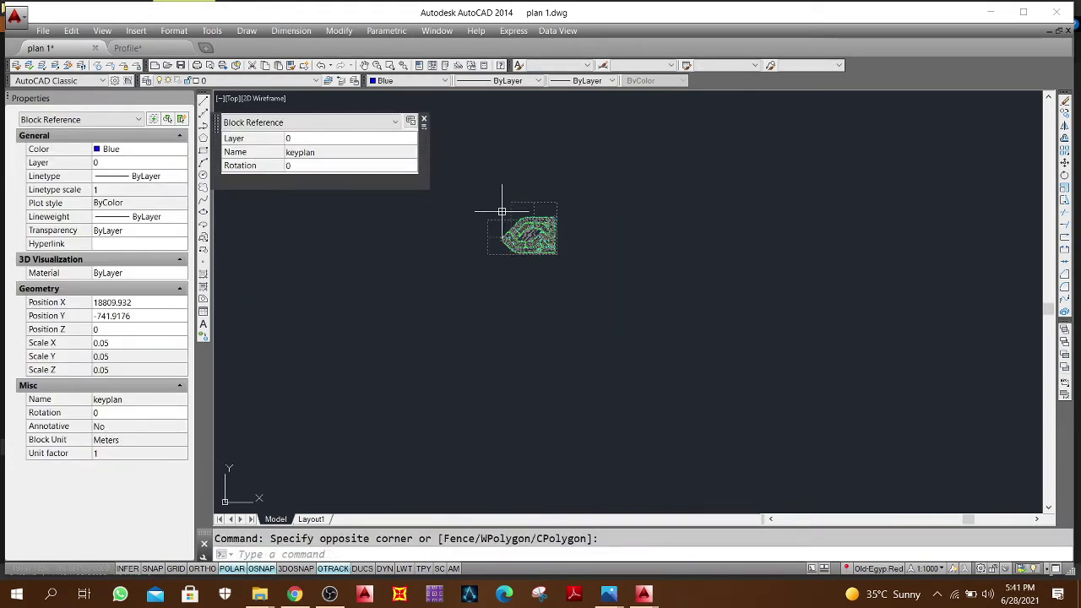
{"action": "key", "text": "ctrl+c"}
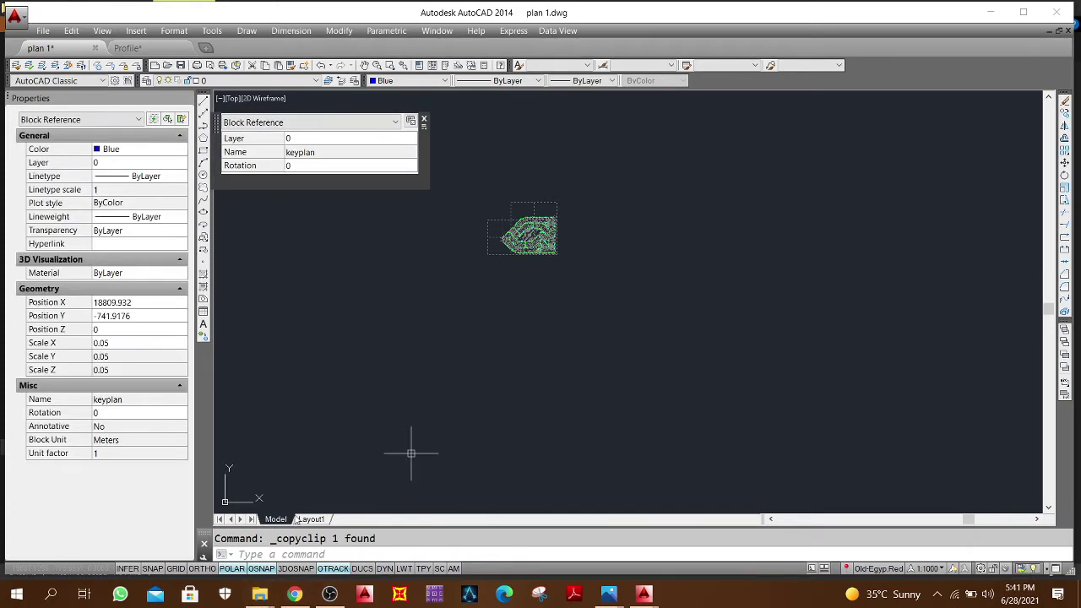
{"action": "left_click", "coordinate": [310, 519]}
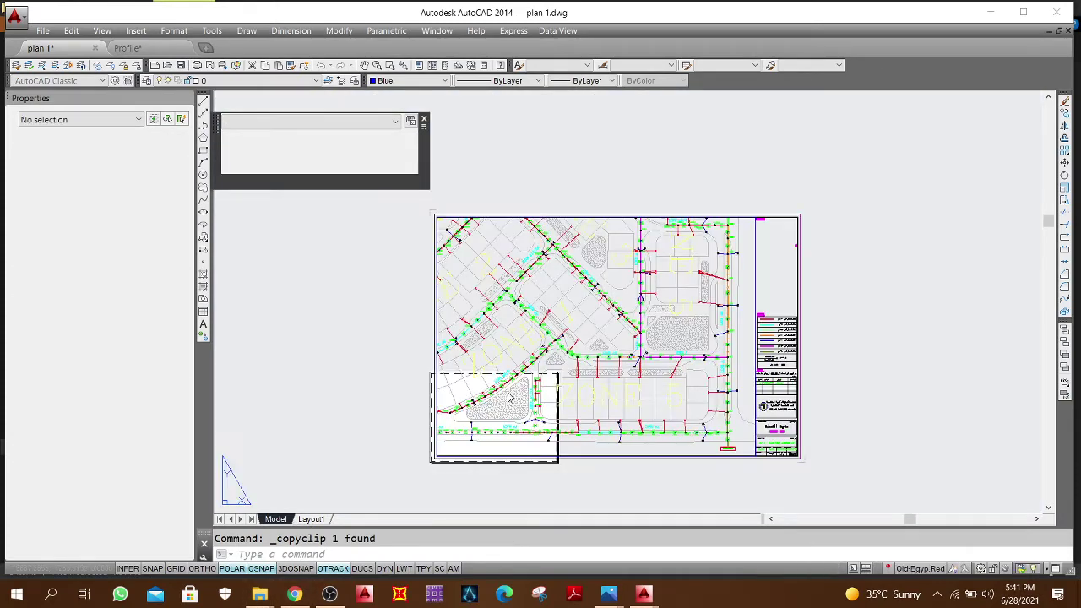
Step: Paste the keyplan block into the title block's KEY PLAN area, against the sheet frame's inner edge
{"action": "key", "text": "ctrl+v"}
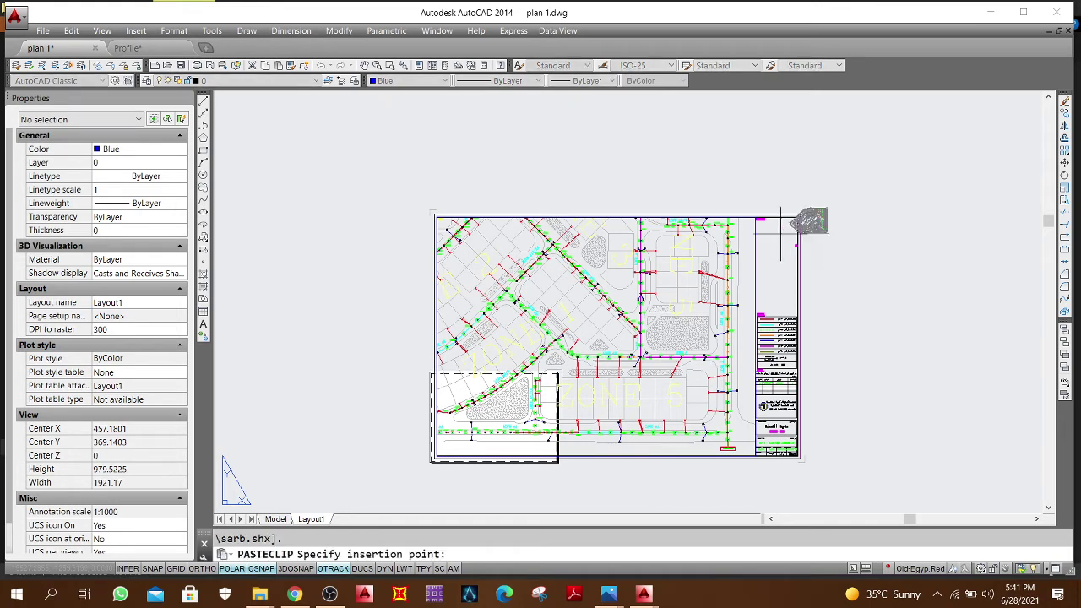
{"action": "scroll", "coordinate": [782, 234], "scroll_direction": "up", "scroll_amount": 6}
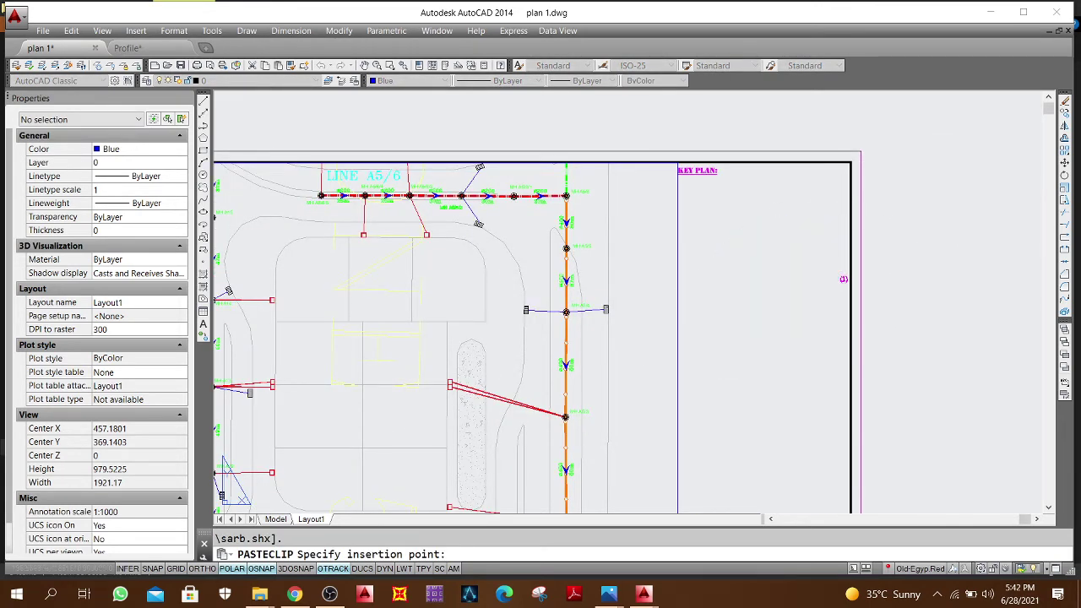
{"action": "scroll", "coordinate": [625, 284], "scroll_direction": "up", "scroll_amount": 8}
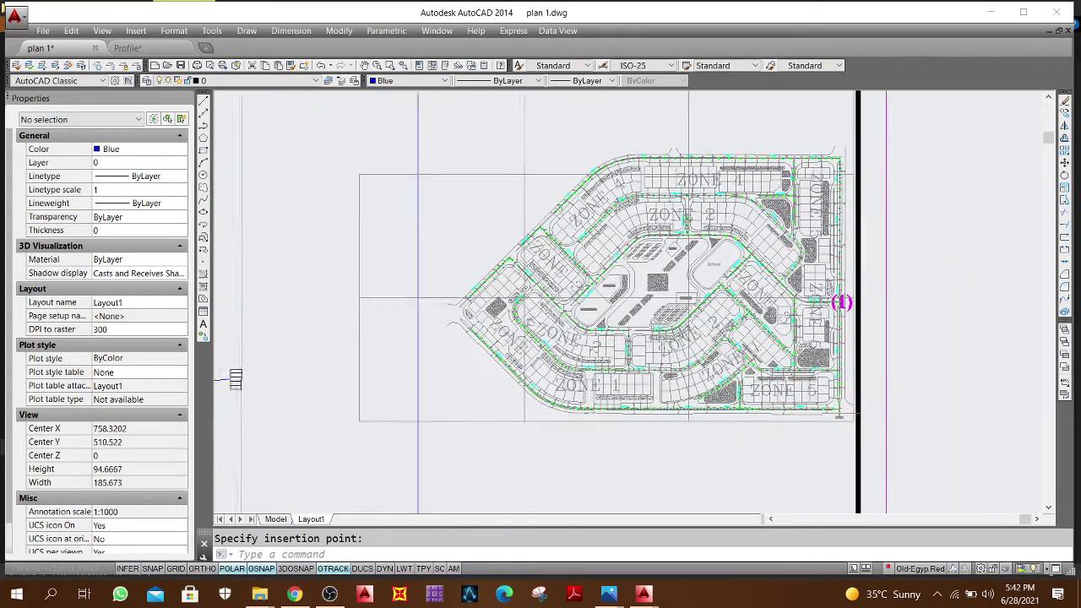
{"action": "middle_click_drag", "start_coordinate": [561, 333], "coordinate": [536, 333]}
{"action": "scroll", "coordinate": [720, 412], "scroll_direction": "down", "scroll_amount": 1}
{"action": "left_click", "coordinate": [725, 420]}
{"action": "left_click", "coordinate": [645, 332]}
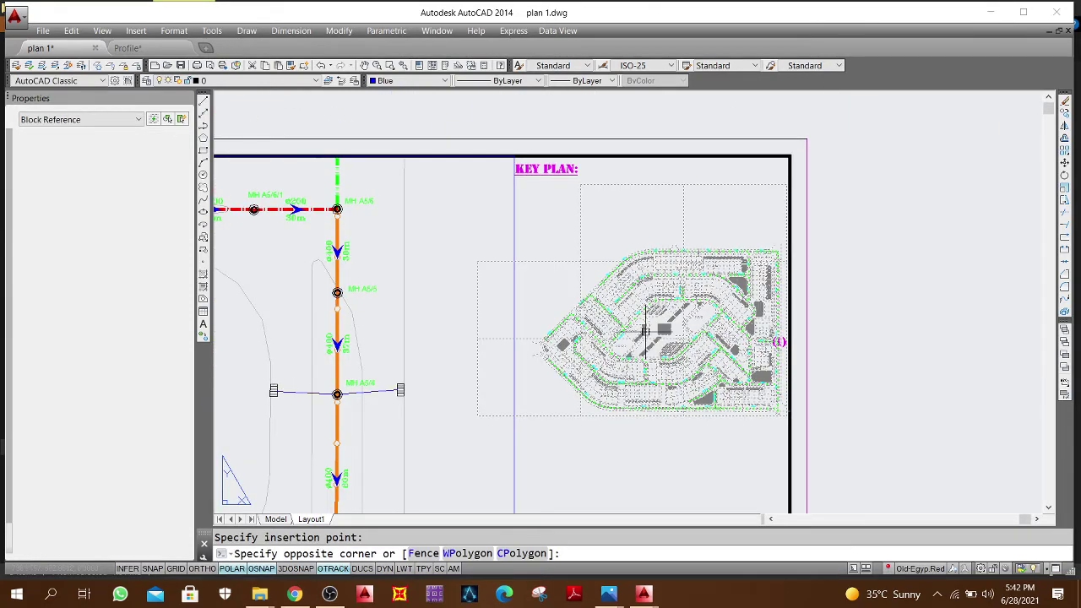
{"action": "key", "text": "Escape"}
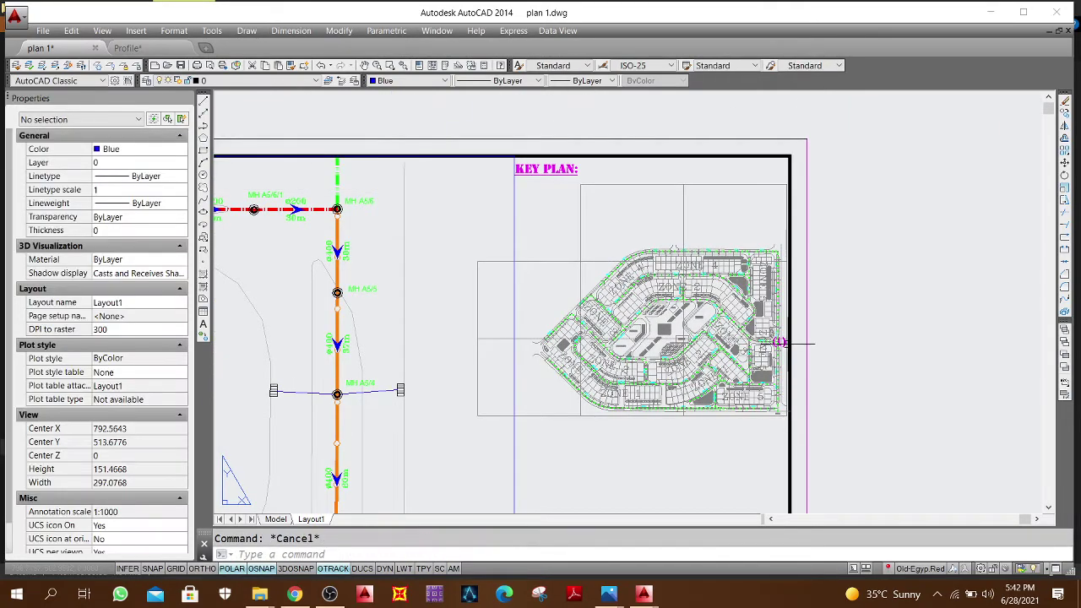
Step: Move the magenta (1) label off the key plan to the empty area outside the sheet frame
{"action": "left_click", "coordinate": [787, 344]}
{"action": "key", "text": "Escape"}
{"action": "scroll", "coordinate": [786, 344], "scroll_direction": "up", "scroll_amount": 3}
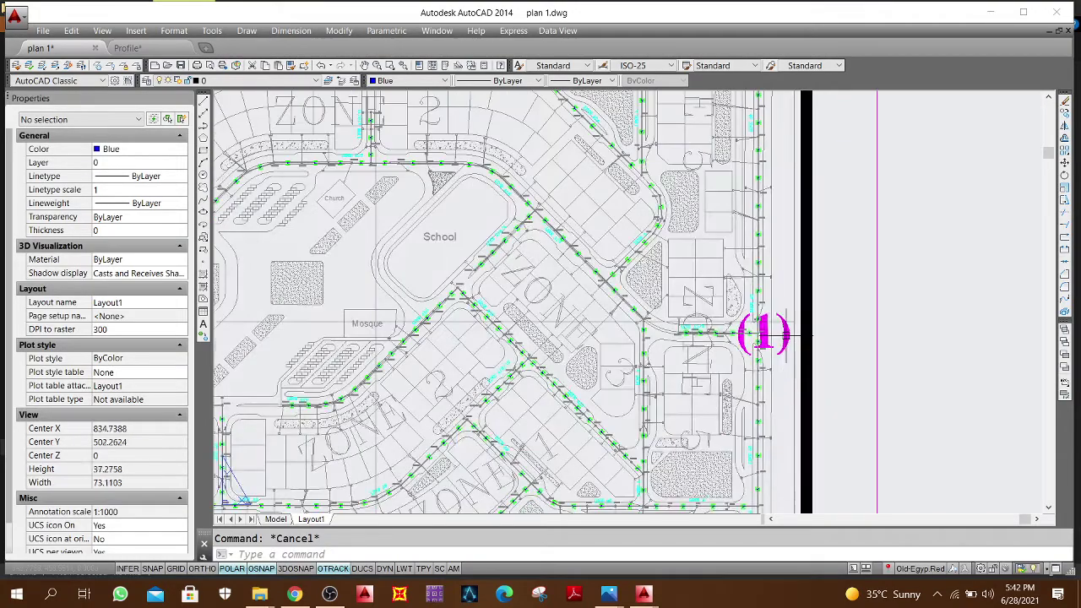
{"action": "left_click", "coordinate": [764, 335]}
{"action": "type", "text": "m"}
{"action": "key", "text": "Return"}
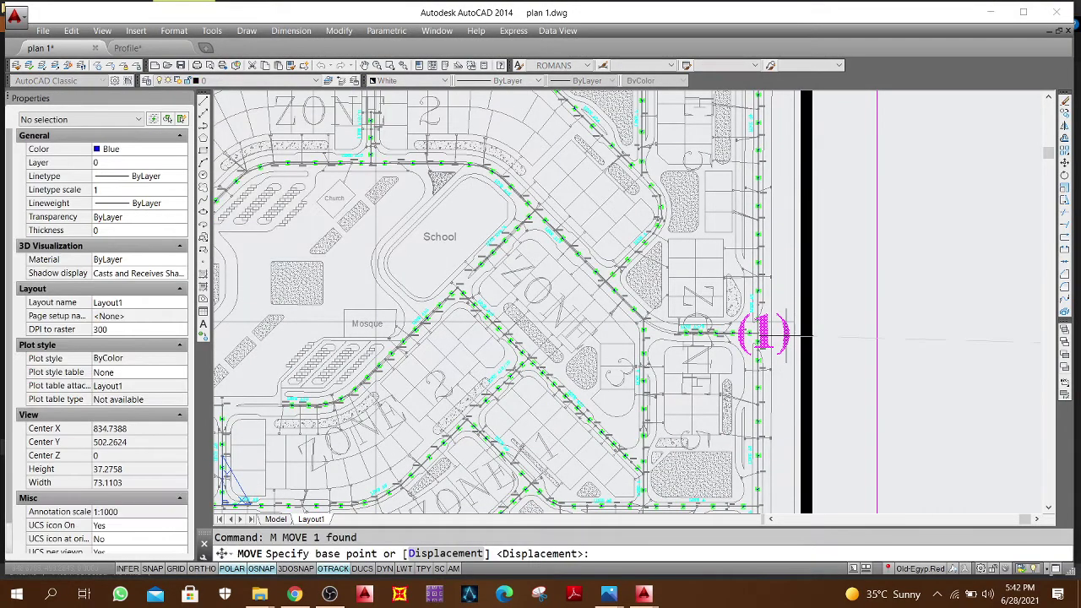
{"action": "left_click", "coordinate": [1041, 338]}
{"action": "scroll", "coordinate": [1014, 283], "scroll_direction": "down", "scroll_amount": 5}
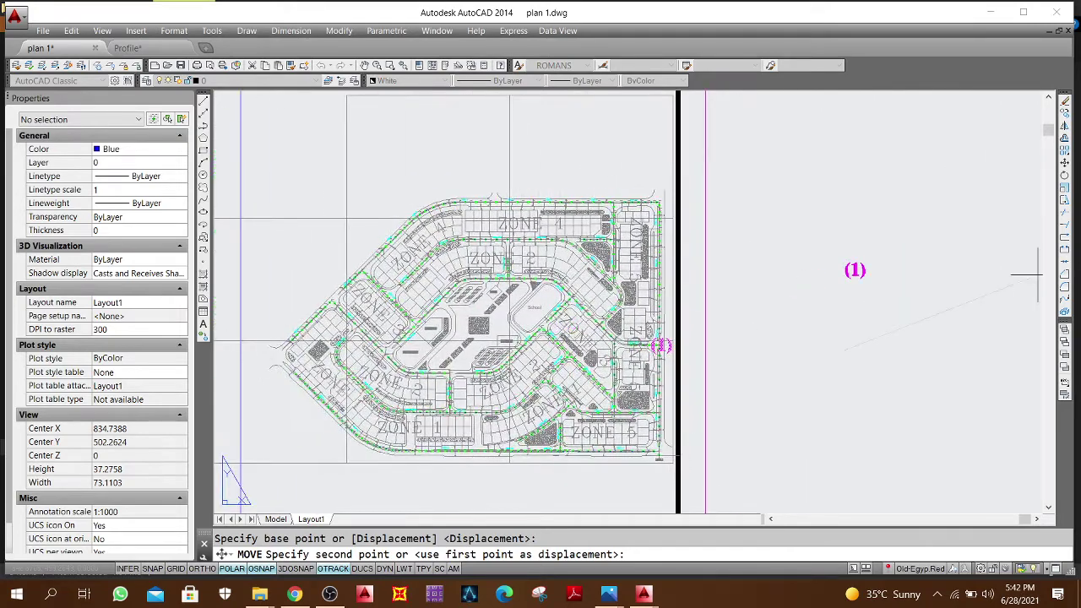
{"action": "left_click", "coordinate": [1027, 266]}
{"action": "scroll", "coordinate": [784, 362], "scroll_direction": "down", "scroll_amount": 5}
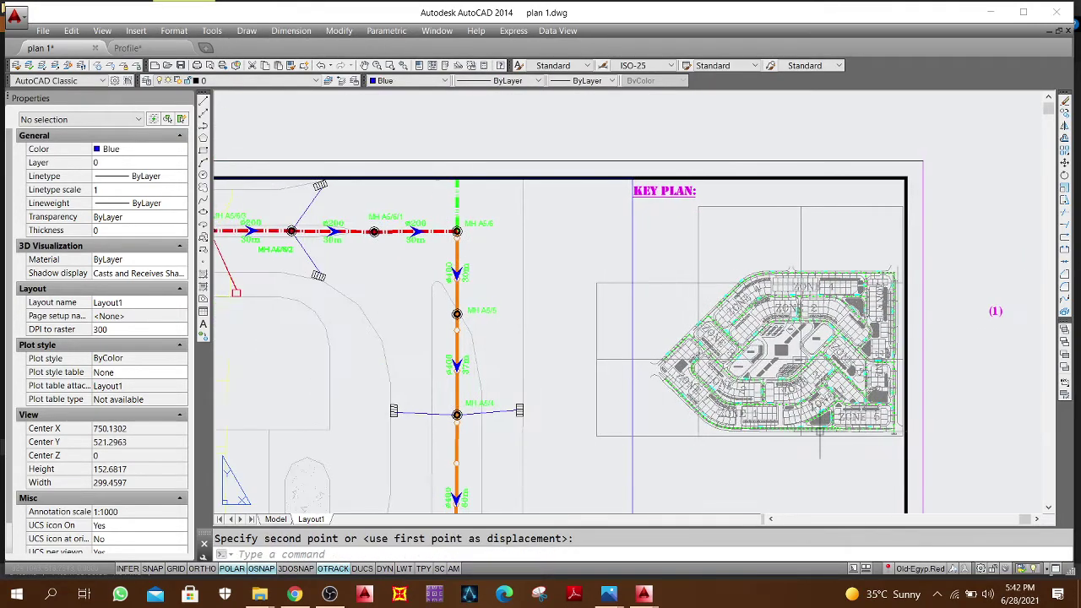
Step: Try shifting the keyplan block away from the sheet frame, and undo the move
{"action": "left_click", "coordinate": [778, 437]}
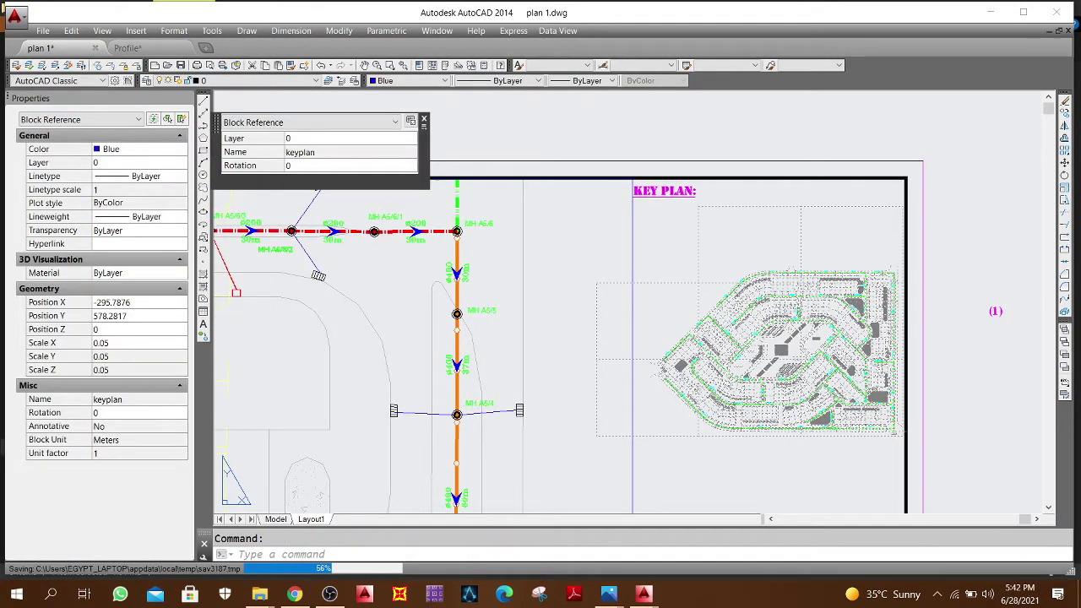
{"action": "left_click_drag", "start_coordinate": [720, 382], "coordinate": [642, 392]}
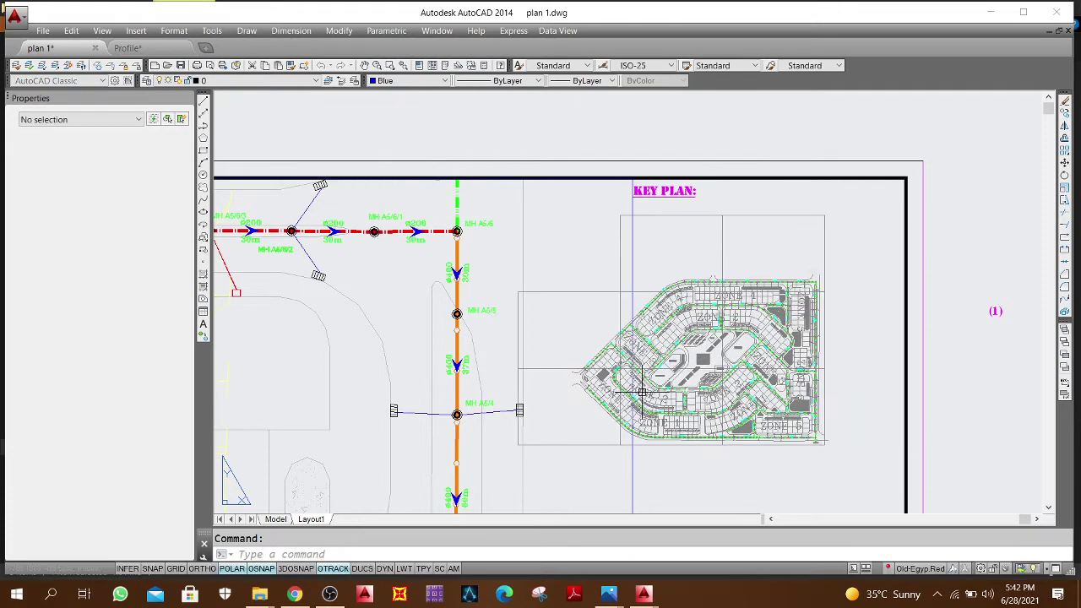
{"action": "key", "text": "ctrl+y"}
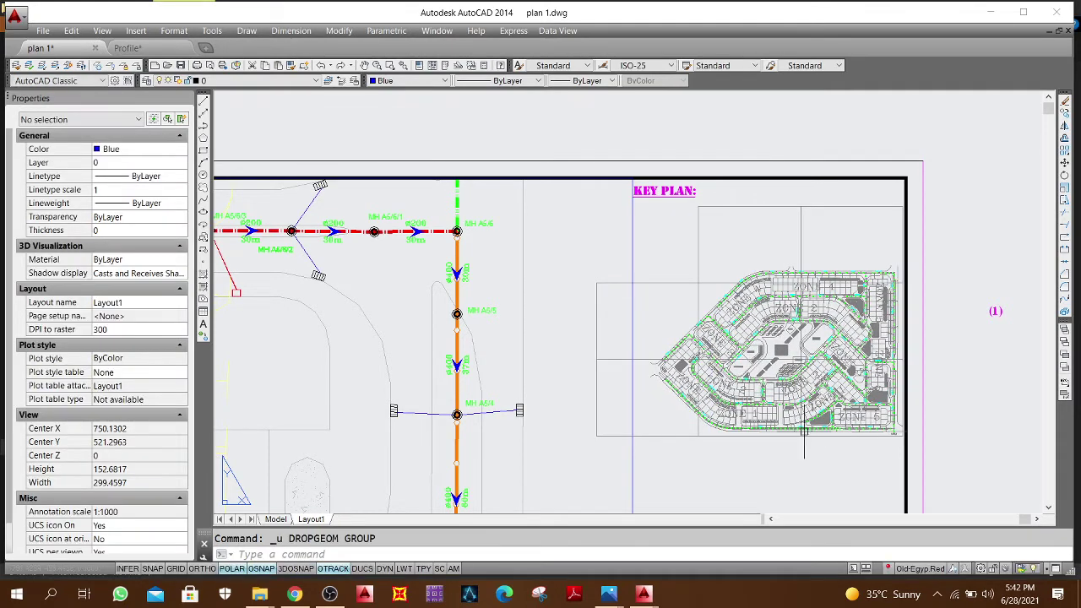
Step: Explode the pasted keyplan block in the KEY PLAN area
{"action": "left_click", "coordinate": [784, 365]}
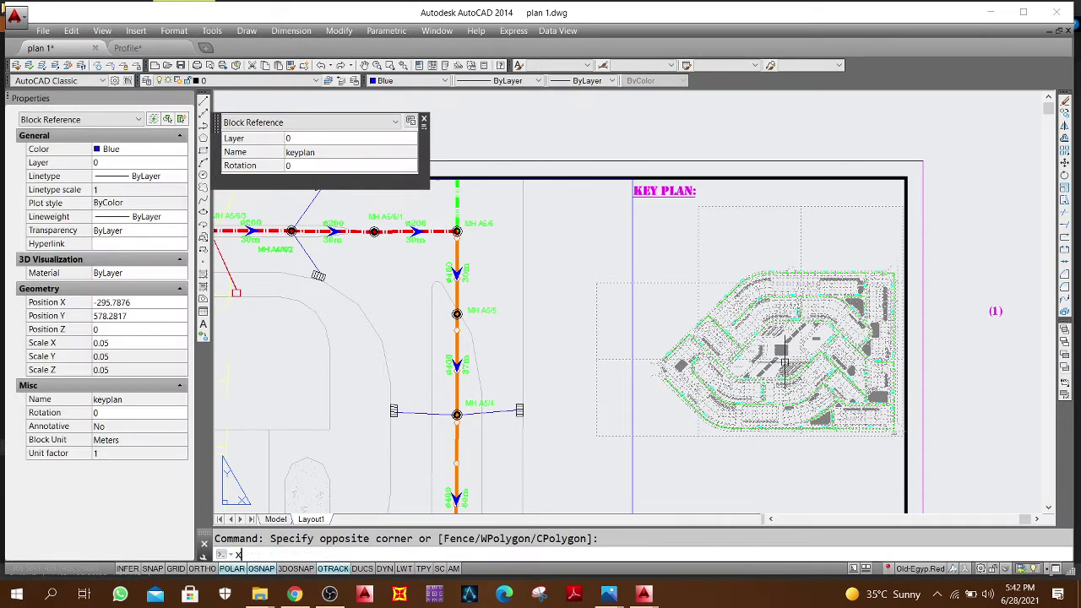
{"action": "key", "text": "Escape"}
{"action": "type", "text": "x"}
{"action": "key", "text": "Return"}
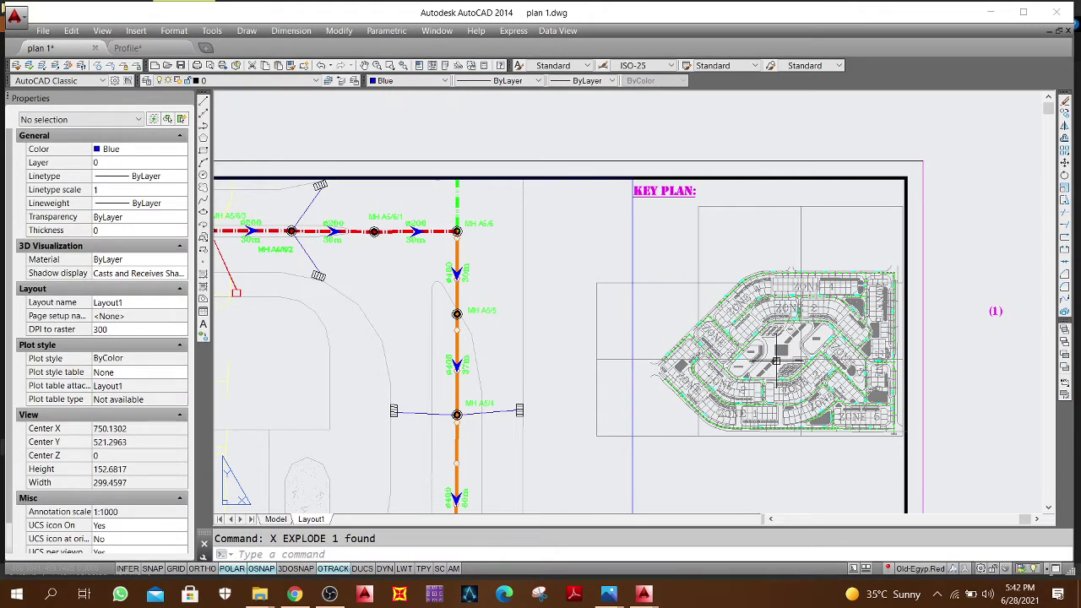
Step: Stretch the two westernmost key plan sheet rectangles inward so their outer edges meet the title block's blue border line
{"action": "left_click", "coordinate": [621, 393]}
{"action": "left_click", "coordinate": [586, 345]}
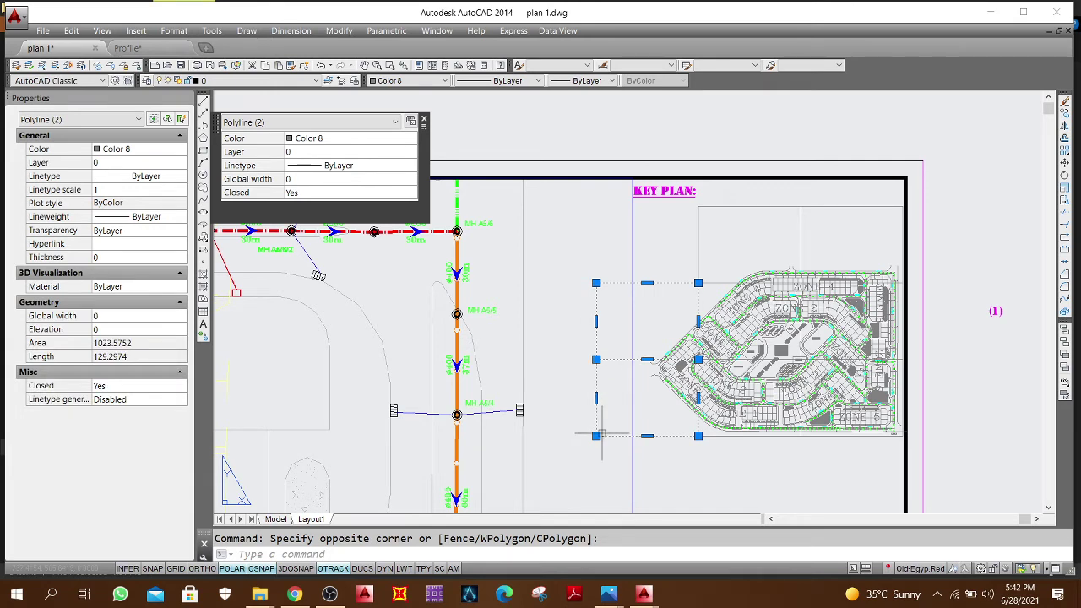
{"action": "key", "text": "Escape"}
{"action": "left_click", "coordinate": [610, 459]}
{"action": "left_click", "coordinate": [586, 287]}
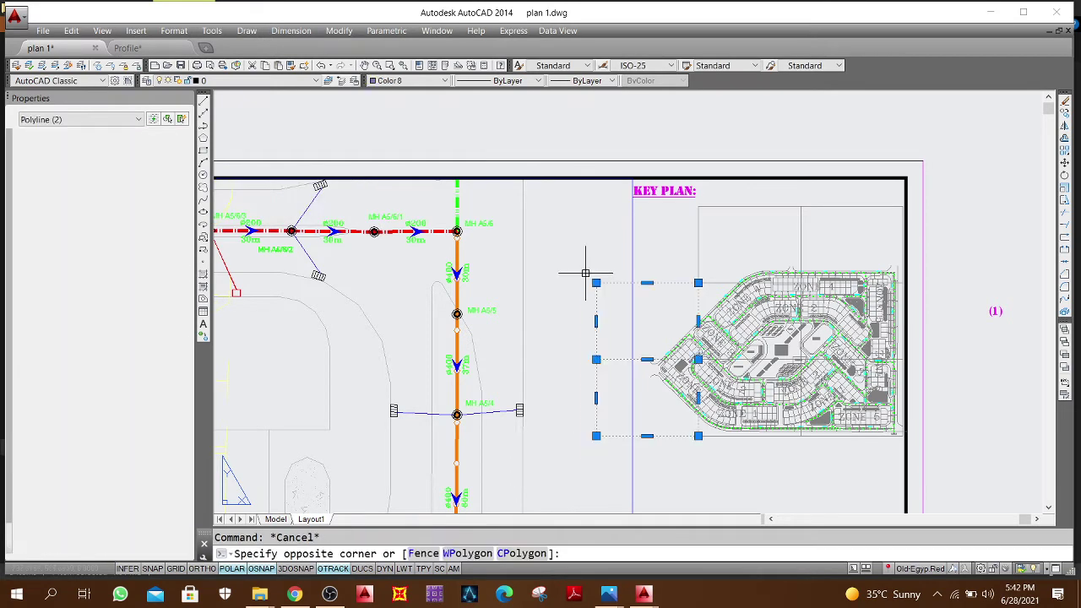
{"action": "type", "text": "s"}
{"action": "key", "text": "Return"}
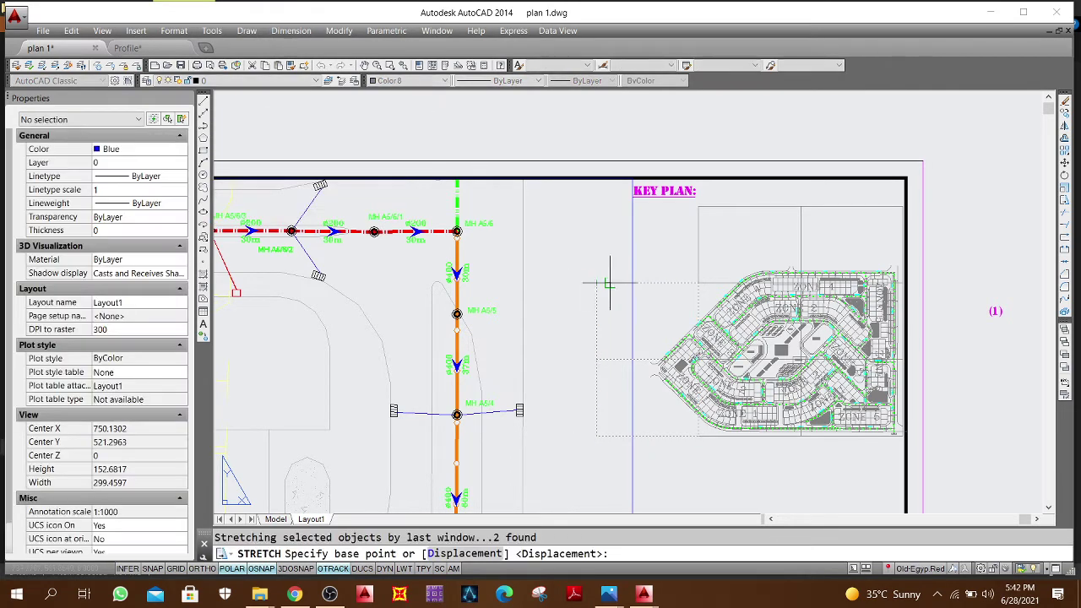
{"action": "left_click", "coordinate": [595, 283]}
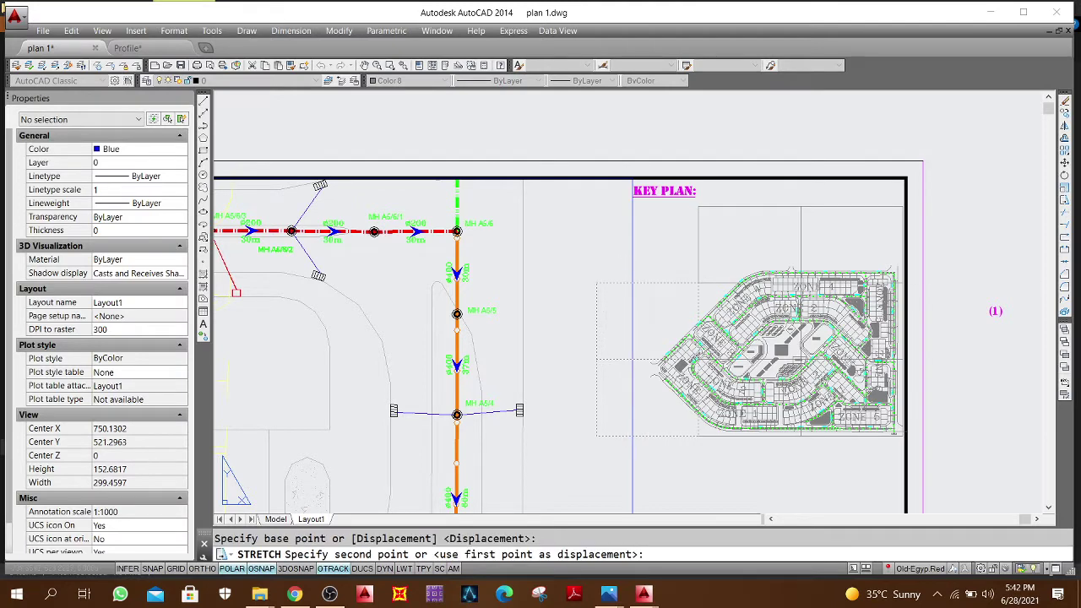
{"action": "key", "text": "Escape"}
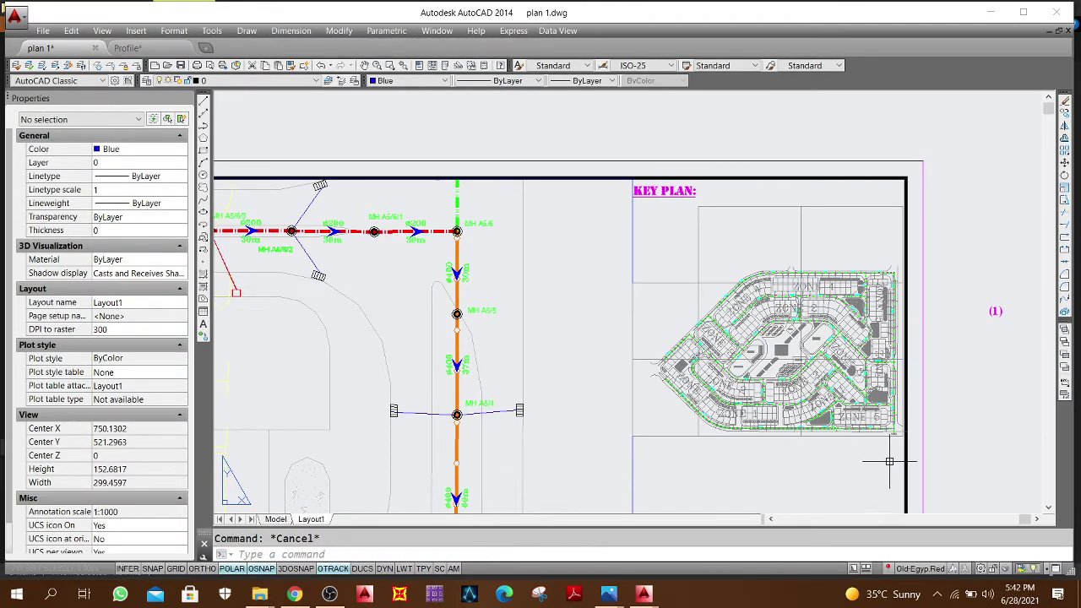
{"action": "left_click", "coordinate": [890, 462]}
{"action": "key", "text": "Escape"}
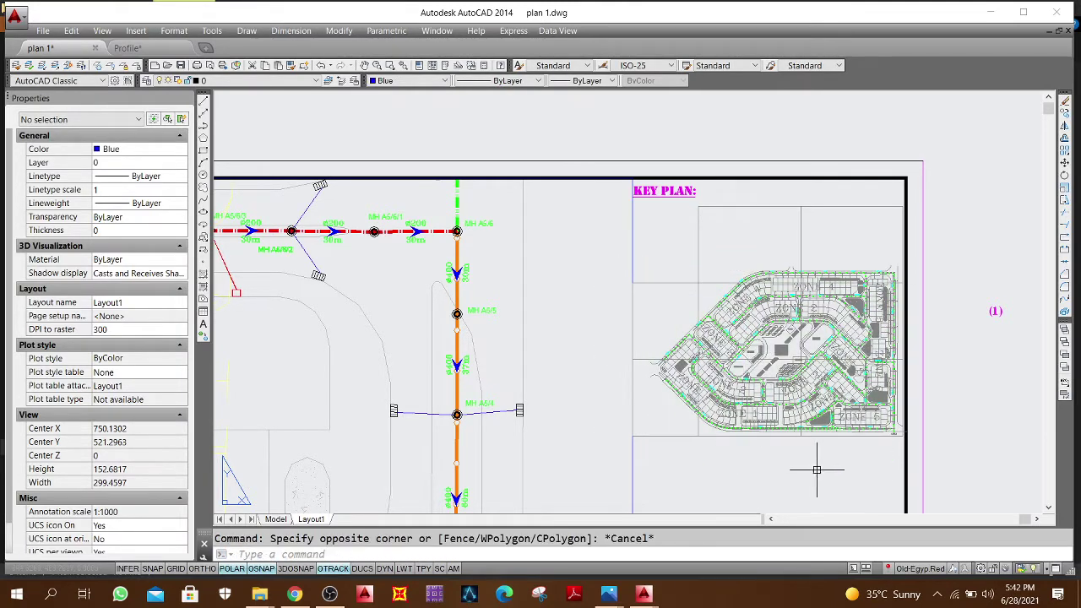
Step: Convert all the exploded key plan objects, including the sheet rectangles, into a block named 1
{"action": "left_click", "coordinate": [902, 446]}
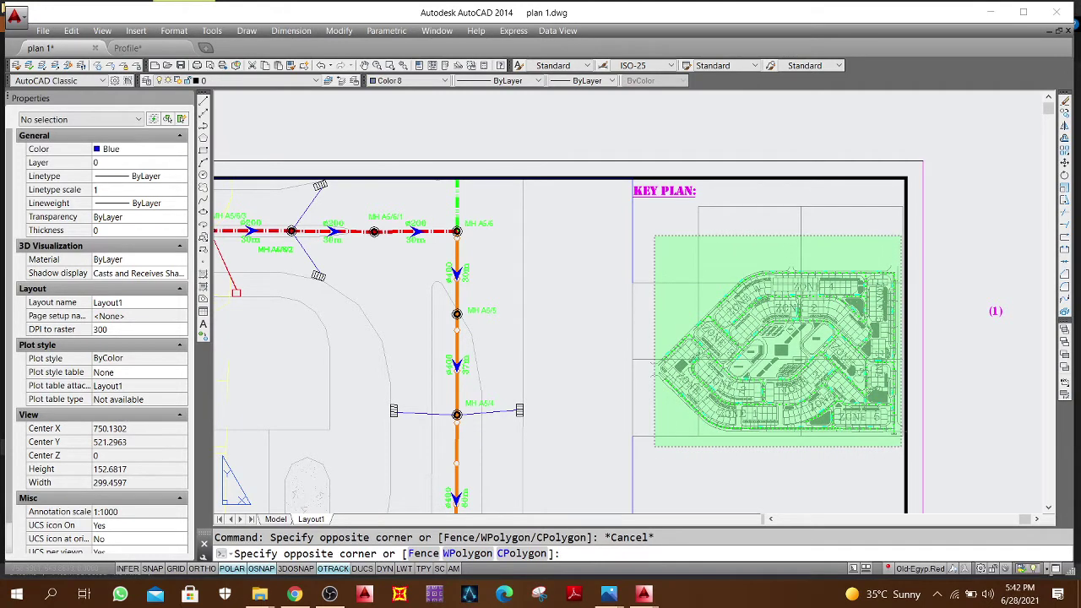
{"action": "left_click", "coordinate": [654, 236]}
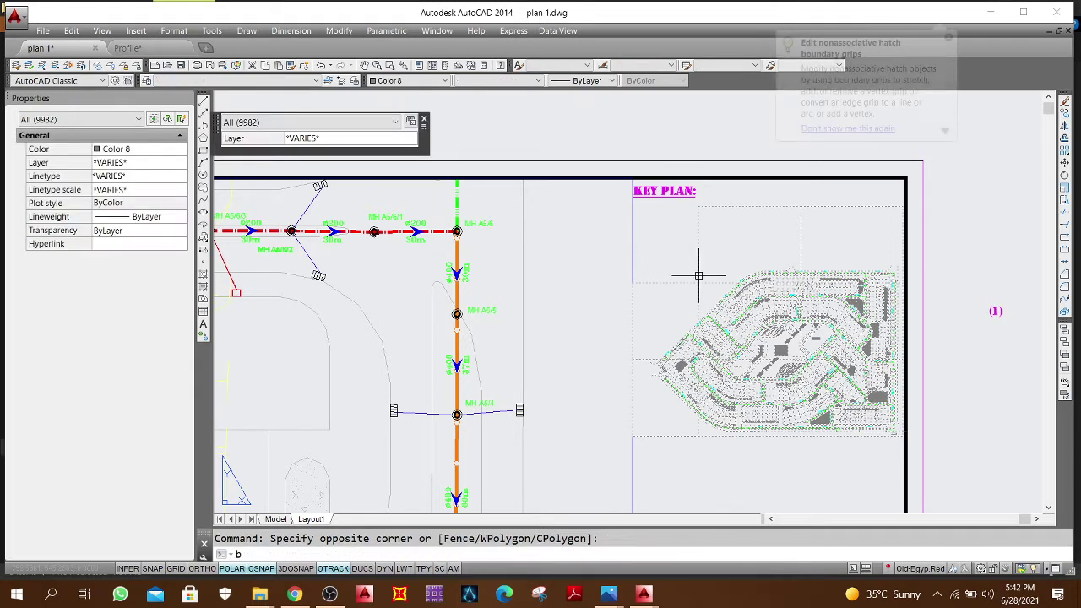
{"action": "type", "text": "B"}
{"action": "key", "text": "Return"}
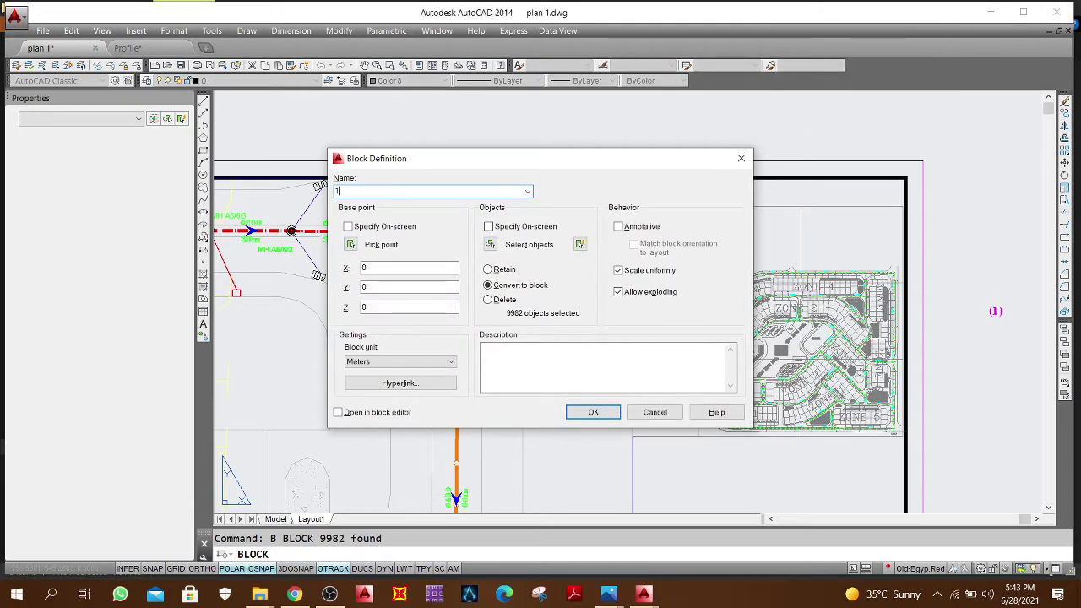
{"action": "left_click", "coordinate": [588, 412]}
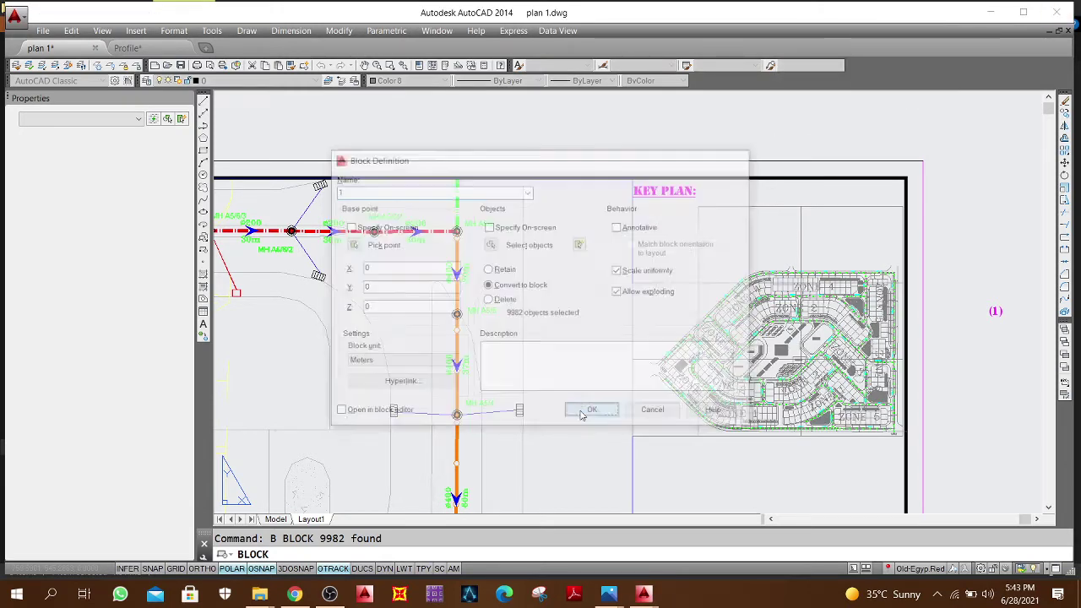
{"action": "left_click", "coordinate": [700, 273]}
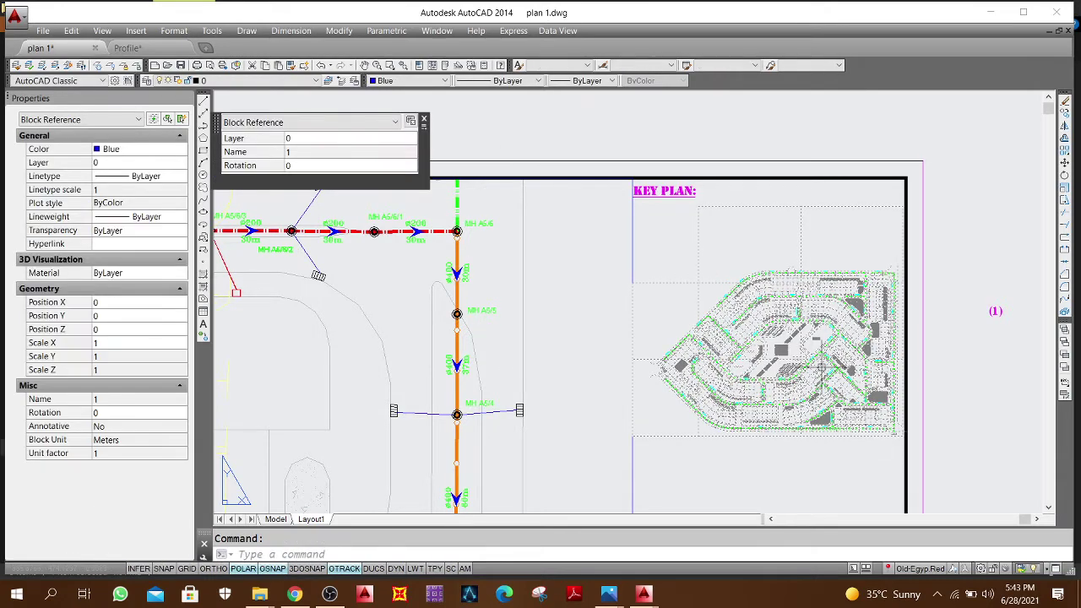
{"action": "key", "text": "Escape"}
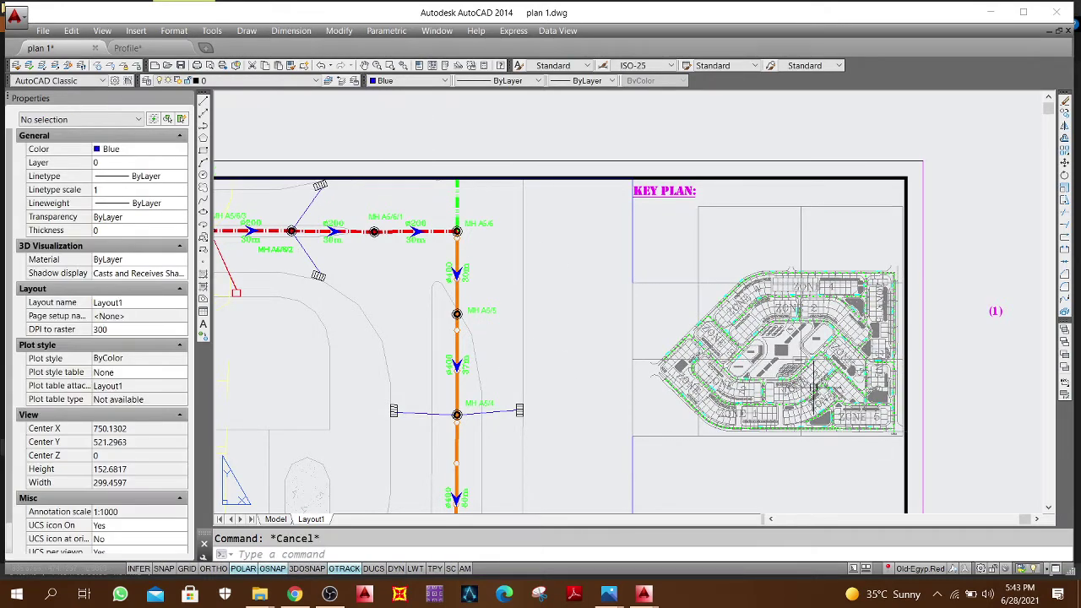
Step: Draw a blue rectangle over the key plan's south-east sheet, from its inner upper corner to its outer lower corner
{"action": "type", "text": "r"}
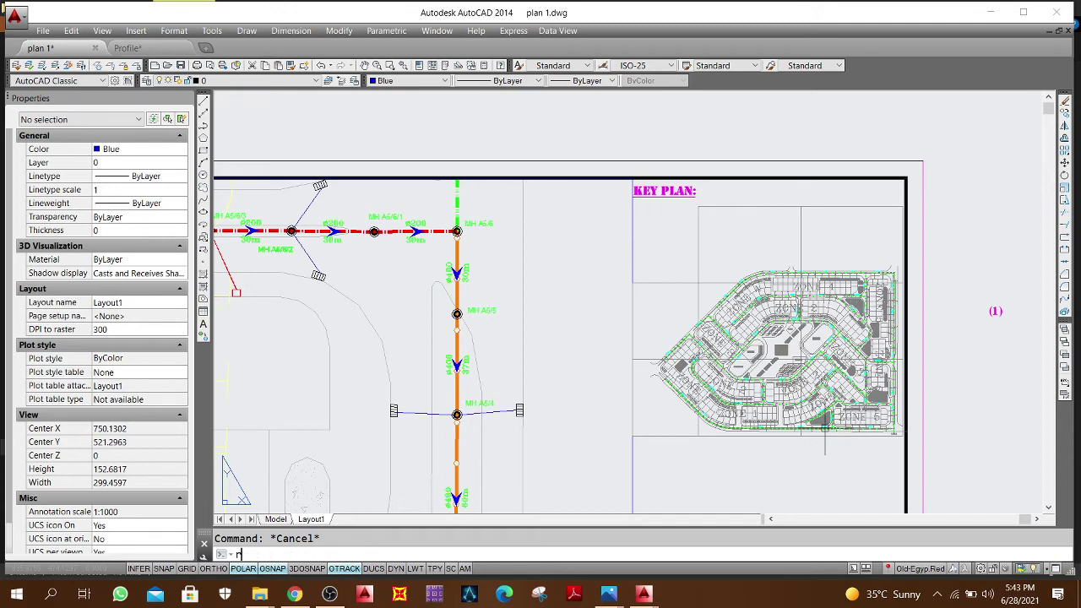
{"action": "type", "text": "ec"}
{"action": "key", "text": "Return"}
{"action": "middle_click_drag", "start_coordinate": [844, 476], "coordinate": [626, 429]}
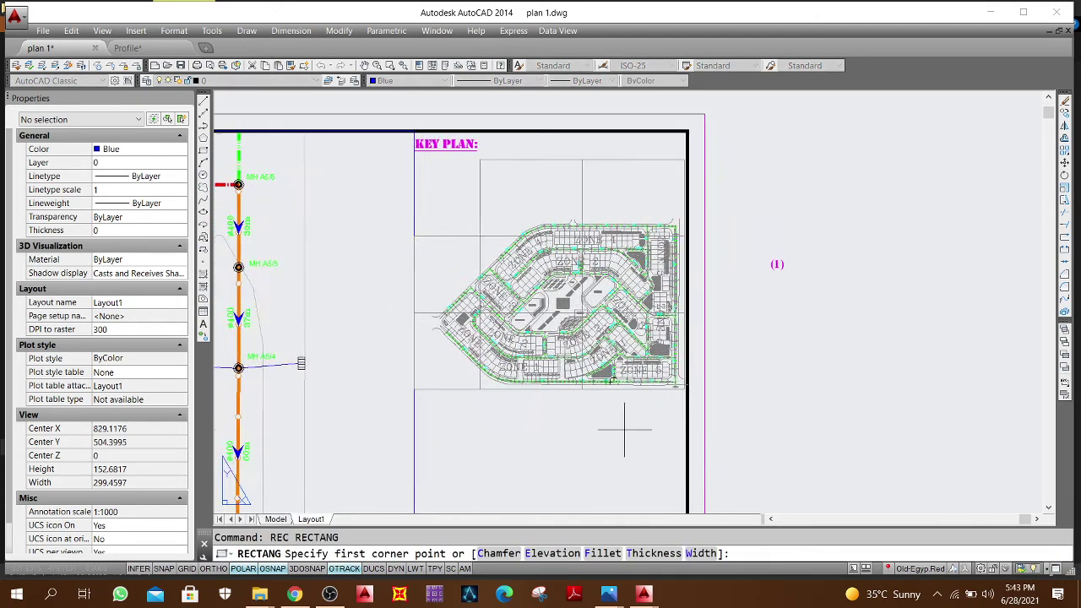
{"action": "scroll", "coordinate": [592, 314], "scroll_direction": "up", "scroll_amount": 4}
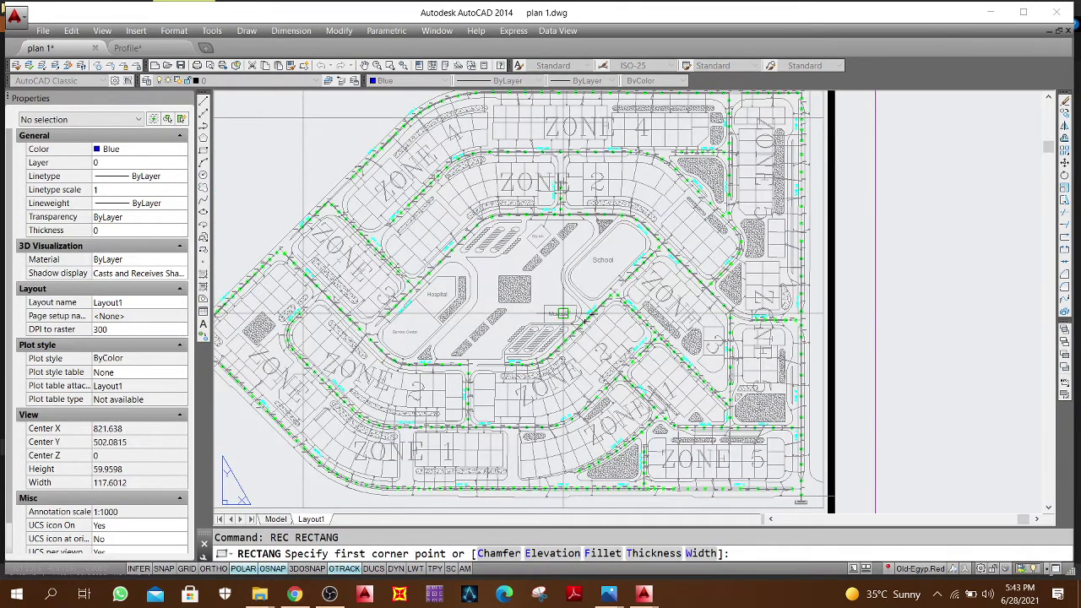
{"action": "left_click", "coordinate": [563, 313]}
{"action": "middle_click_drag", "start_coordinate": [828, 507], "coordinate": [761, 397]}
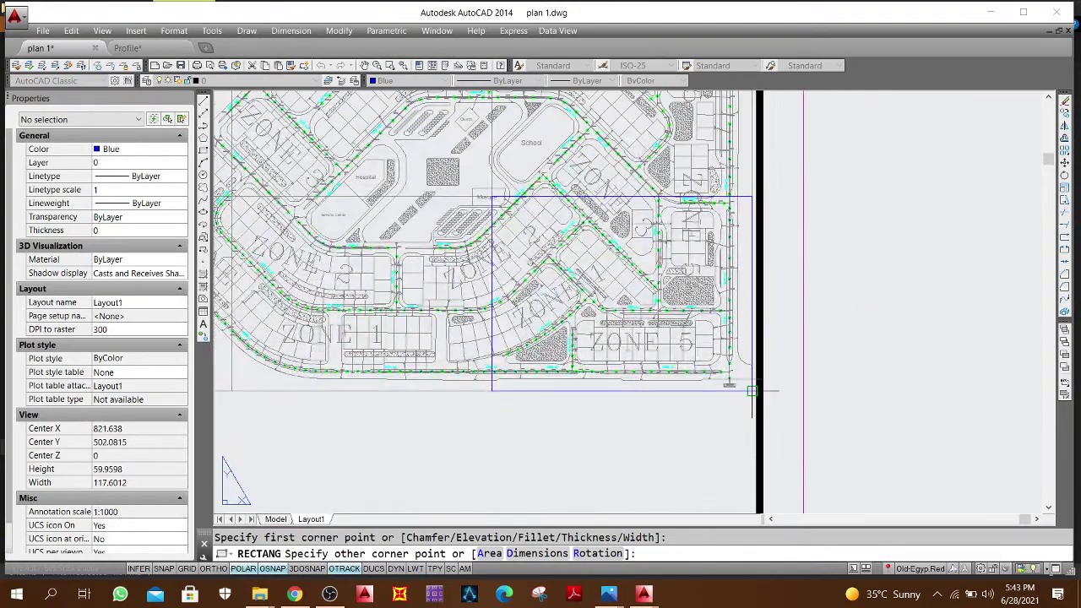
{"action": "left_click", "coordinate": [752, 390]}
{"action": "key", "text": "Escape"}
{"action": "left_click", "coordinate": [677, 390]}
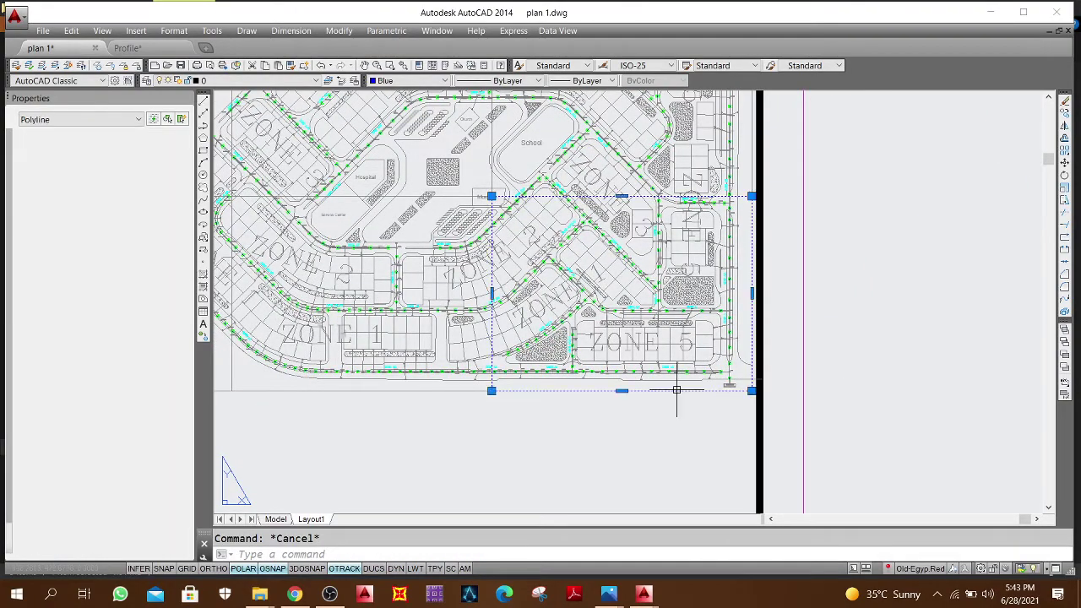
{"action": "key", "text": "Escape"}
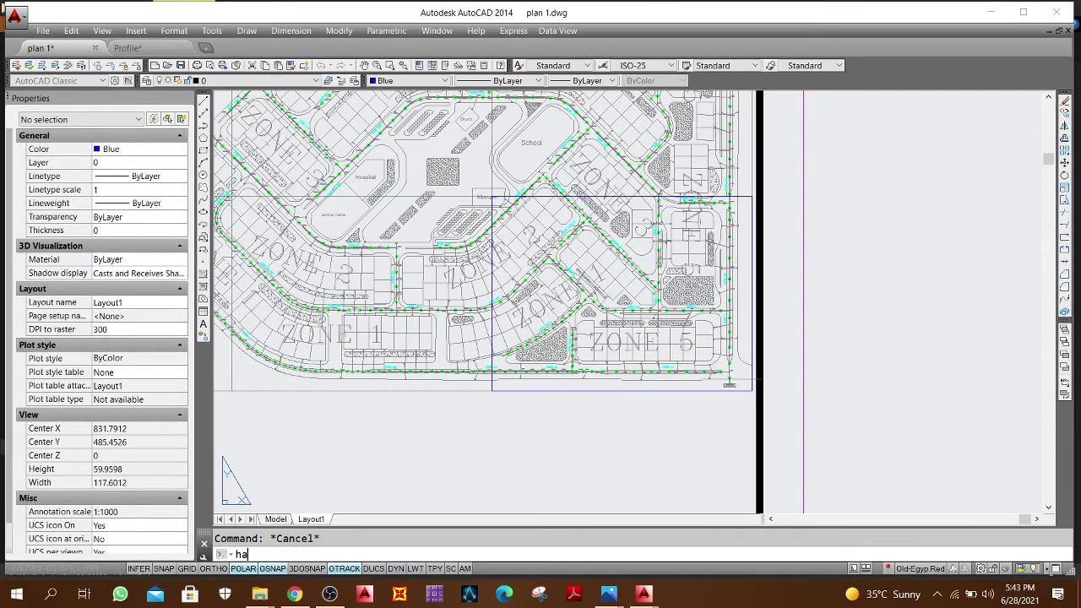
Step: Start a hatch for the highlighted key plan sheet and choose the ANSI31 pattern
{"action": "key", "text": "Return"}
{"action": "left_click", "coordinate": [168, 212]}
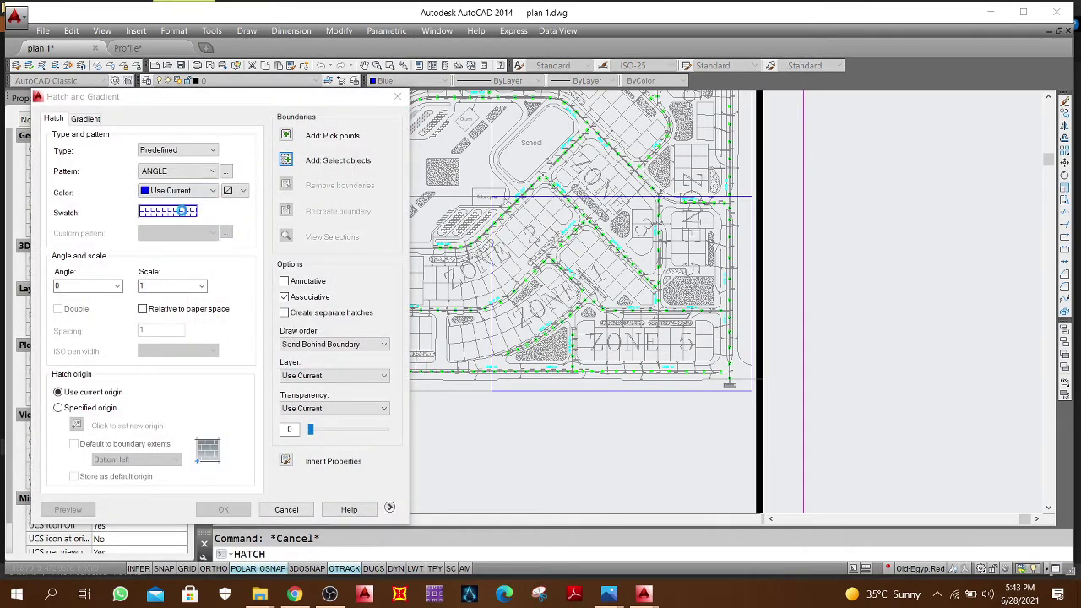
{"action": "left_click", "coordinate": [421, 172]}
{"action": "left_click", "coordinate": [447, 201]}
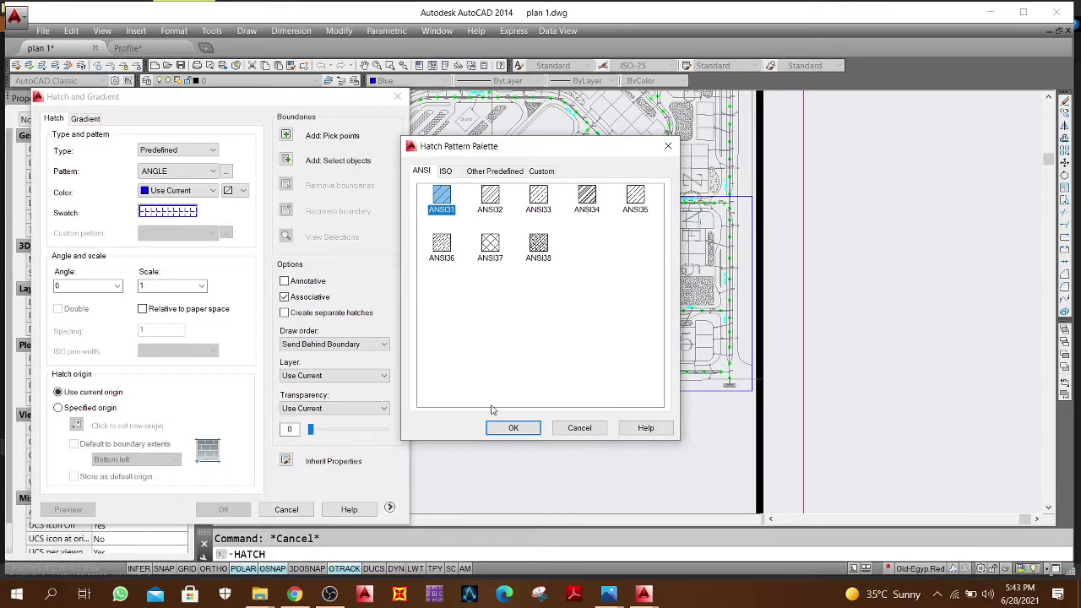
{"action": "left_click", "coordinate": [513, 428]}
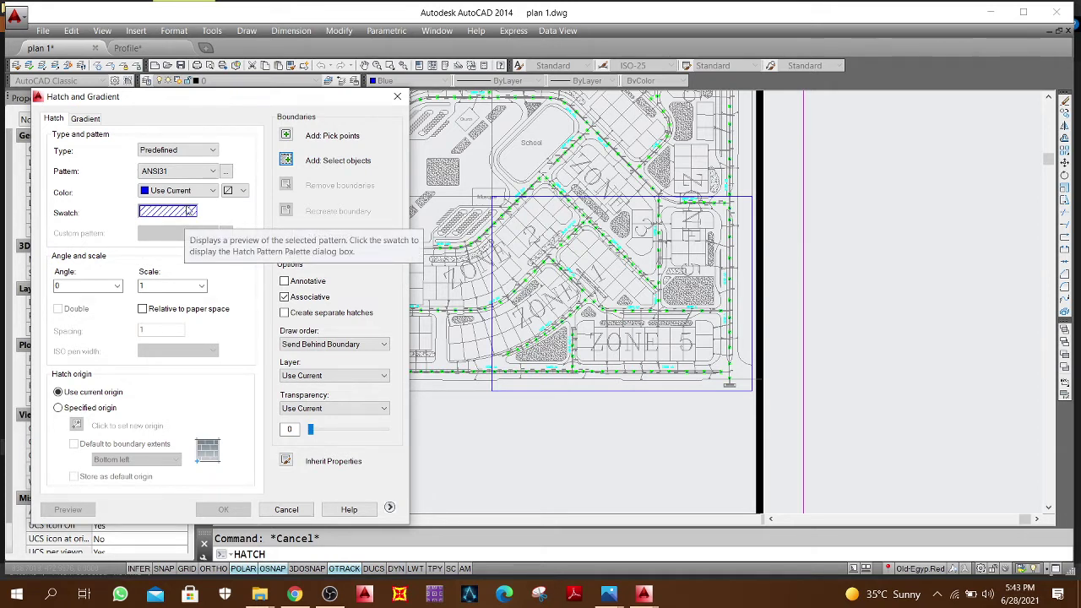
Step: Apply the ANSI31 hatch at angle 0 and scale 1 to the blue rectangle over the key plan's south-east sheet
{"action": "left_click", "coordinate": [286, 160]}
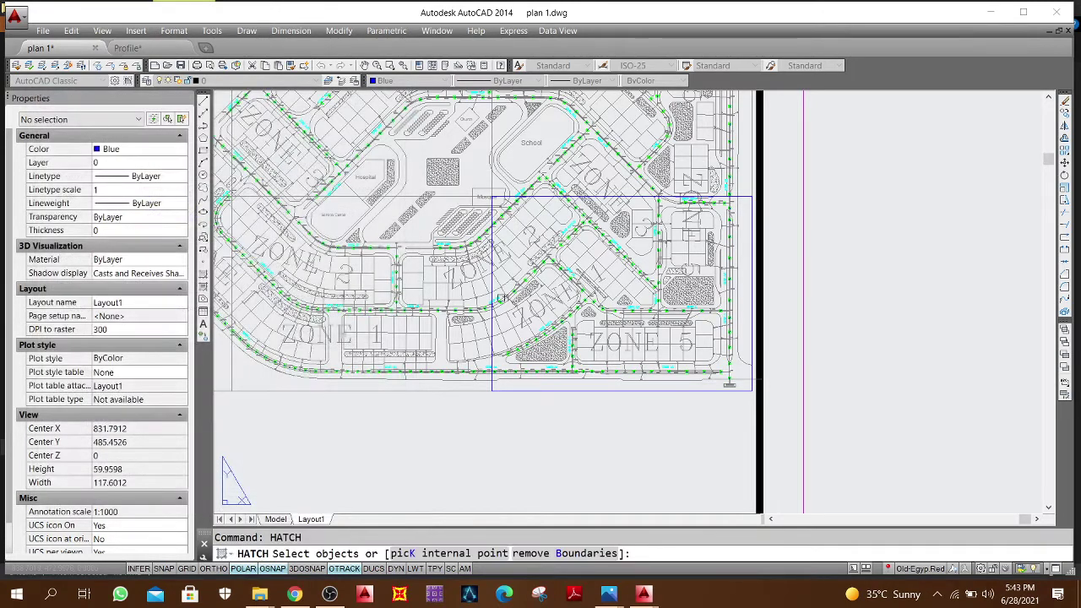
{"action": "left_click", "coordinate": [565, 389]}
{"action": "key", "text": "Return"}
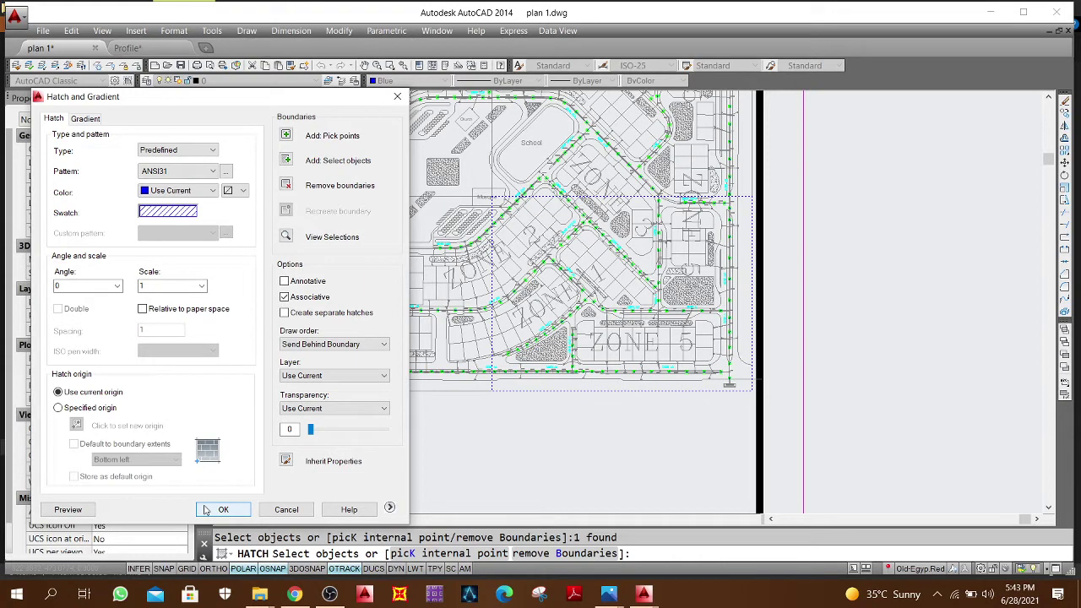
{"action": "left_click", "coordinate": [209, 511]}
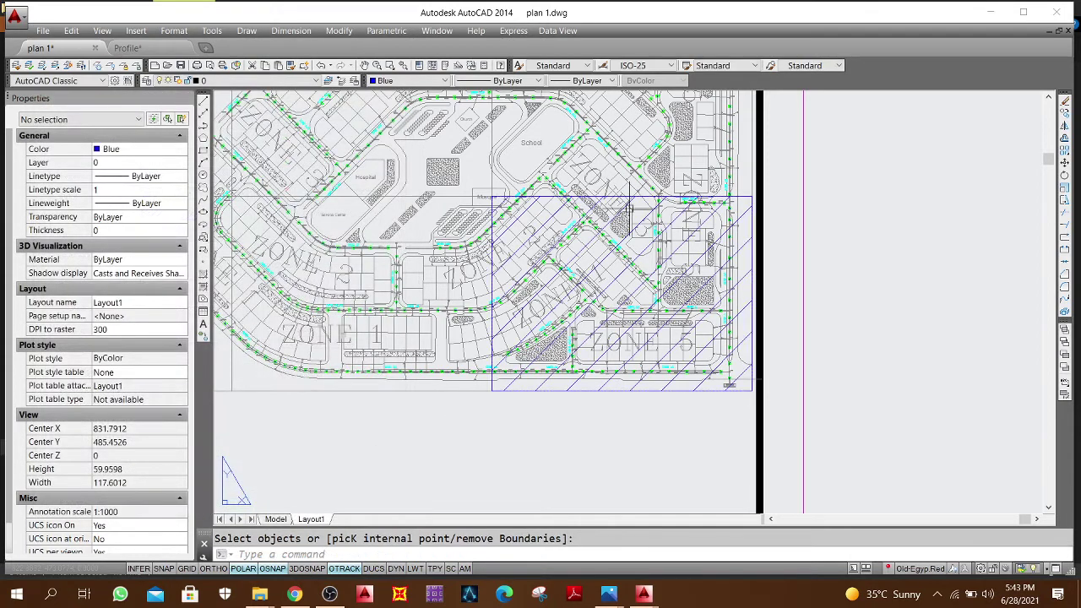
Step: Move the magenta (1) label from outside the sheet into the upper outer corner of the hatched key plan sheet
{"action": "scroll", "coordinate": [809, 244], "scroll_direction": "down", "scroll_amount": 3}
{"action": "scroll", "coordinate": [809, 244], "scroll_direction": "up", "scroll_amount": 2}
{"action": "left_click", "coordinate": [811, 237]}
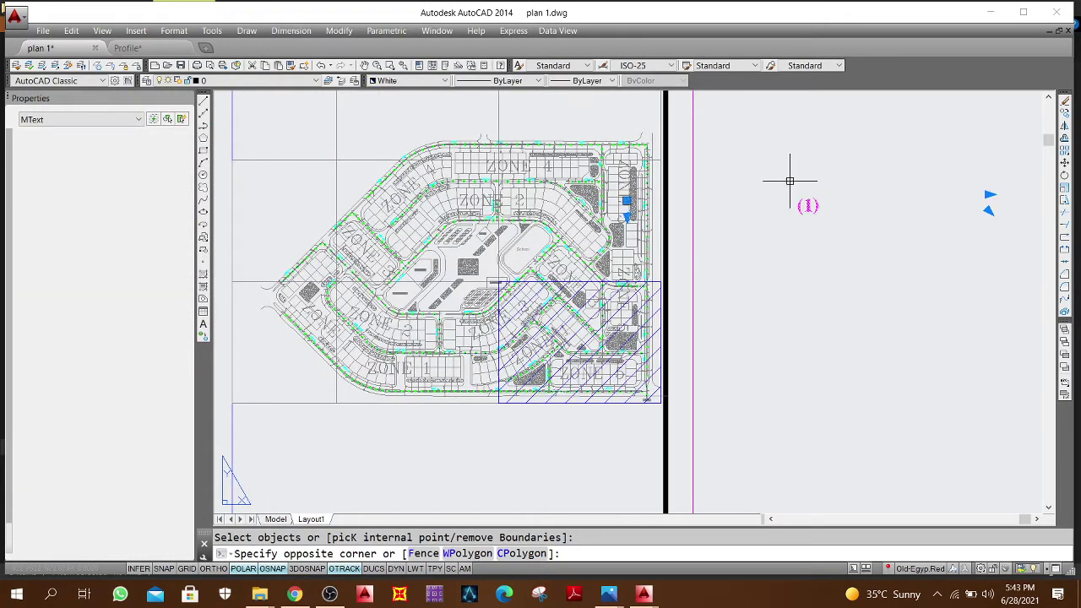
{"action": "left_click", "coordinate": [790, 180]}
{"action": "type", "text": "m"}
{"action": "key", "text": "Return"}
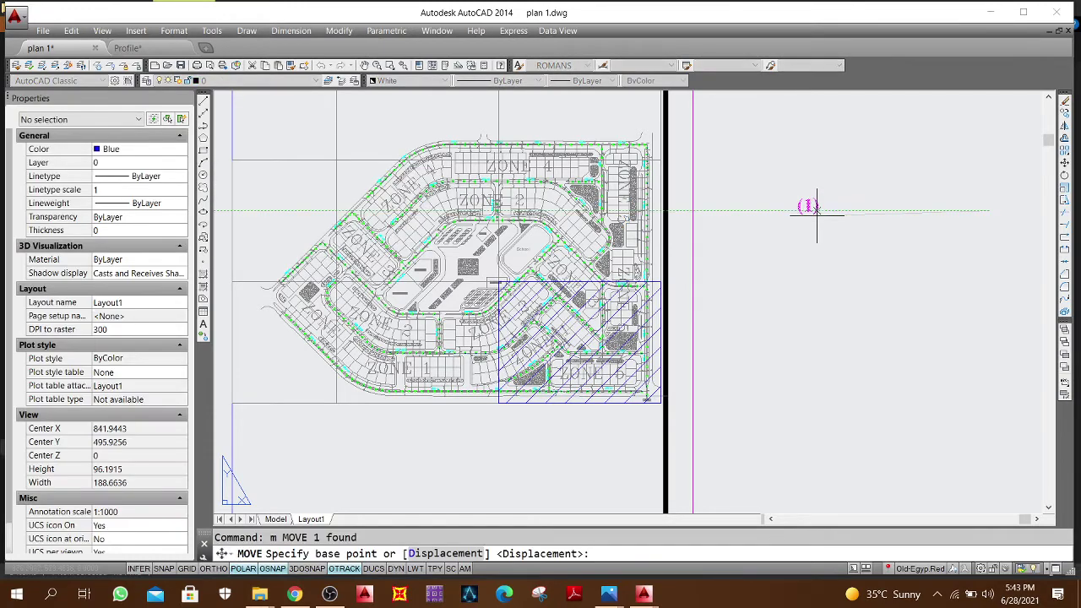
{"action": "left_click", "coordinate": [1001, 209]}
{"action": "scroll", "coordinate": [683, 320], "scroll_direction": "up", "scroll_amount": 2}
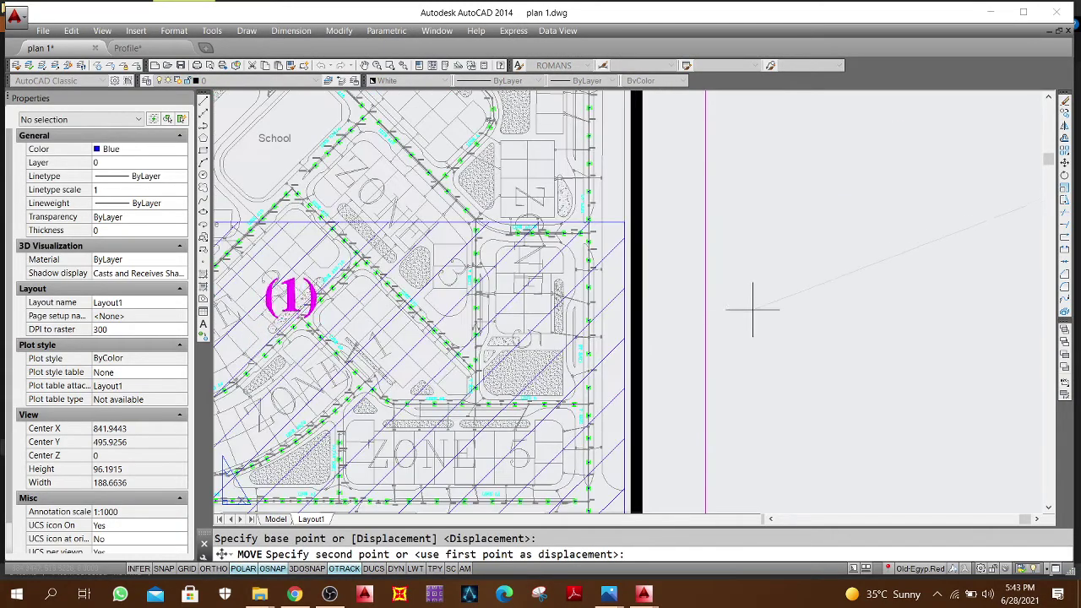
{"action": "left_click", "coordinate": [1048, 267]}
{"action": "scroll", "coordinate": [964, 300], "scroll_direction": "down", "scroll_amount": 4}
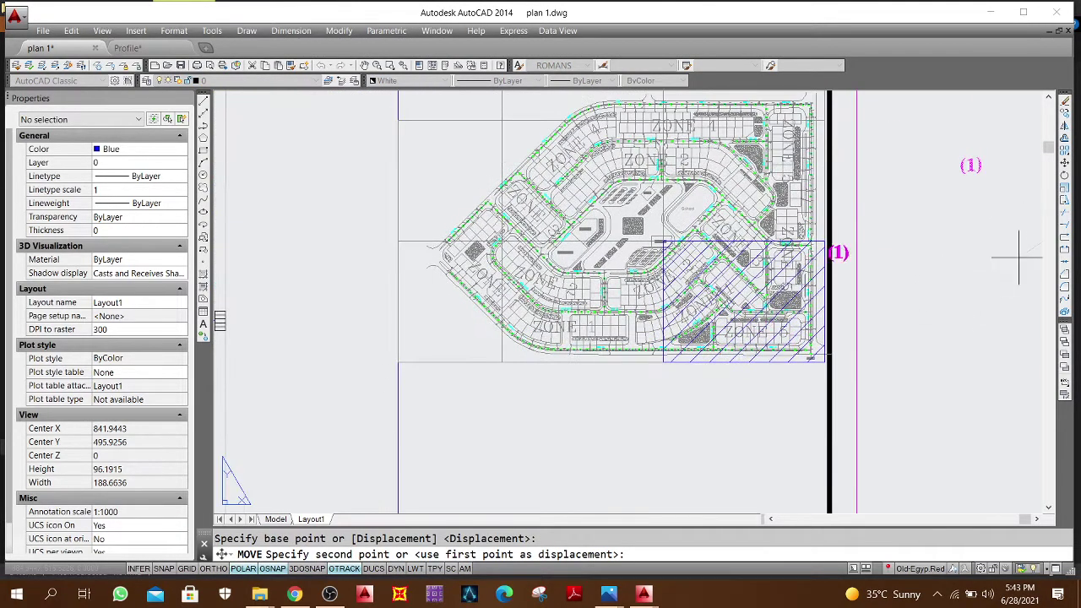
{"action": "left_click", "coordinate": [836, 252]}
{"action": "scroll", "coordinate": [811, 246], "scroll_direction": "up", "scroll_amount": 3}
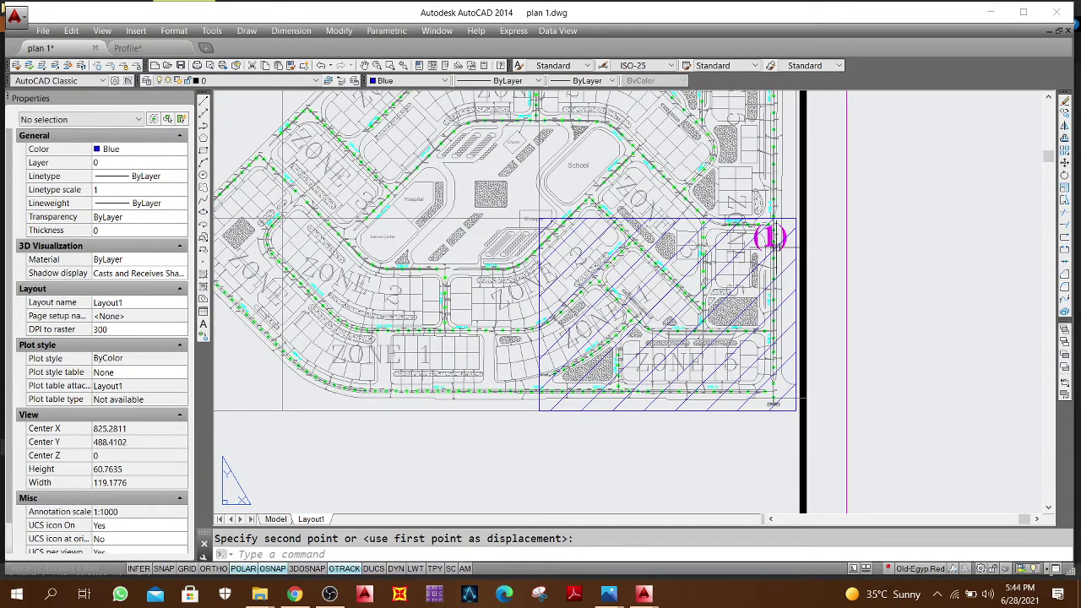
Step: Check the title block's drawing title, scale and drawing number, and the overall Layout1 sheet
{"action": "scroll", "coordinate": [540, 252], "scroll_direction": "down", "scroll_amount": 4}
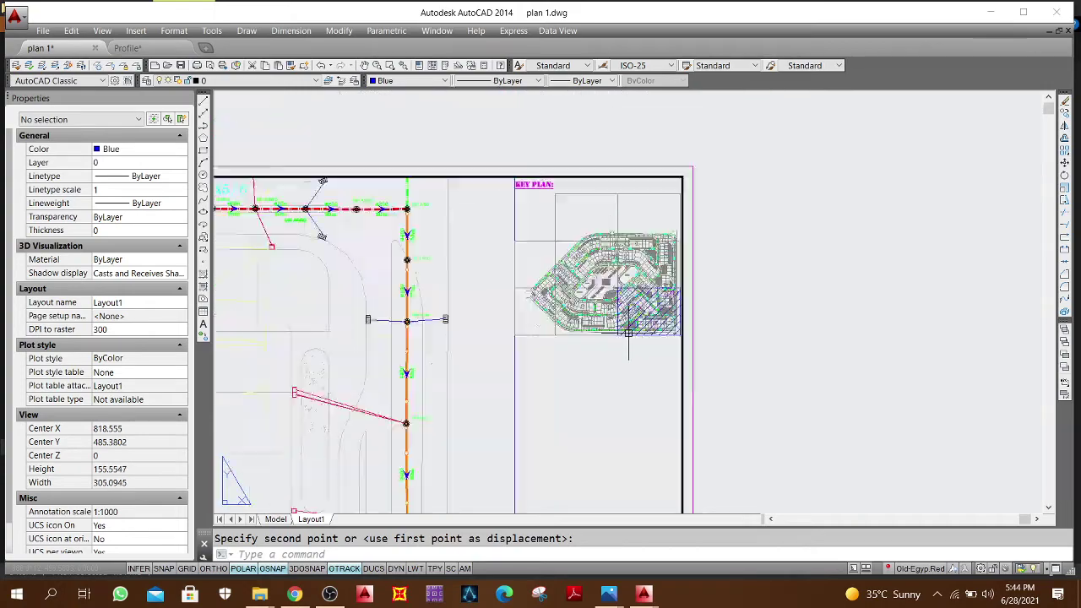
{"action": "middle_click_drag", "start_coordinate": [616, 347], "coordinate": [736, 203]}
{"action": "scroll", "coordinate": [733, 231], "scroll_direction": "up", "scroll_amount": 1}
{"action": "scroll", "coordinate": [733, 230], "scroll_direction": "down", "scroll_amount": 4}
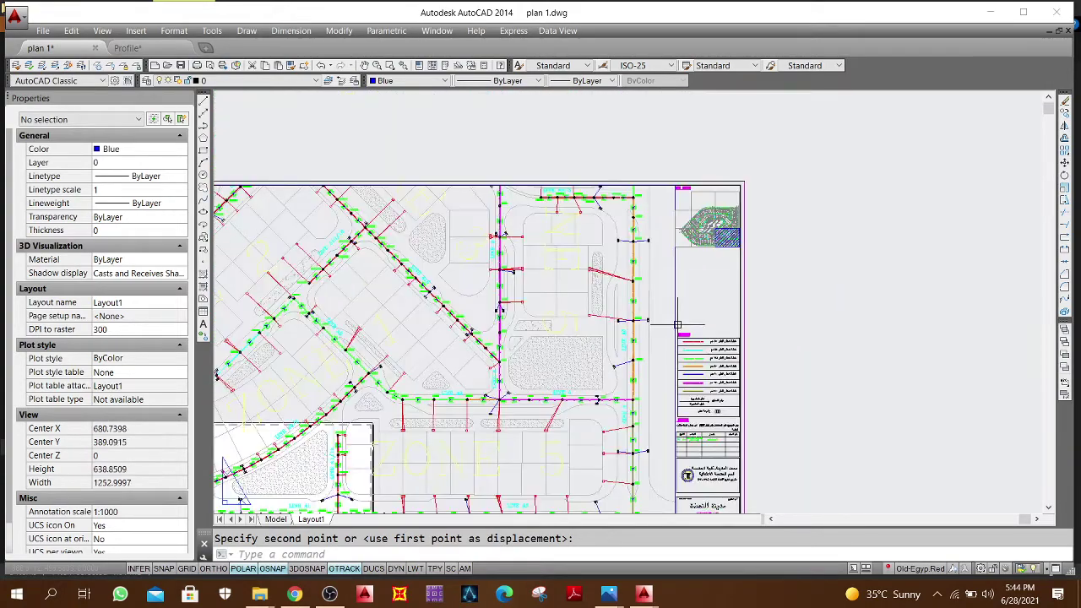
{"action": "scroll", "coordinate": [730, 346], "scroll_direction": "up", "scroll_amount": 5}
{"action": "scroll", "coordinate": [730, 346], "scroll_direction": "up", "scroll_amount": 4}
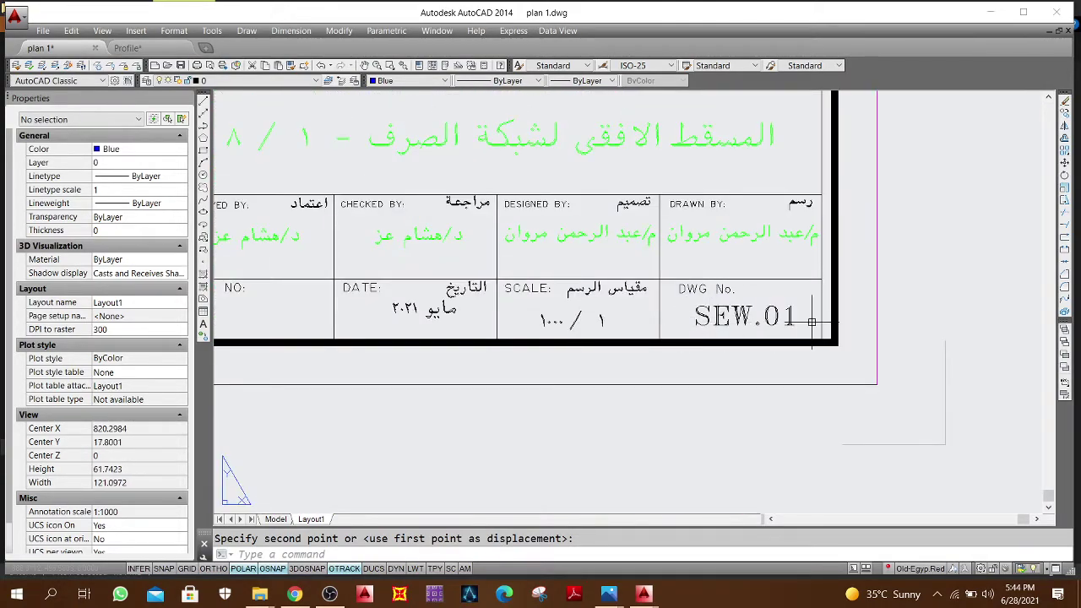
{"action": "middle_click_drag", "start_coordinate": [803, 180], "coordinate": [900, 317]}
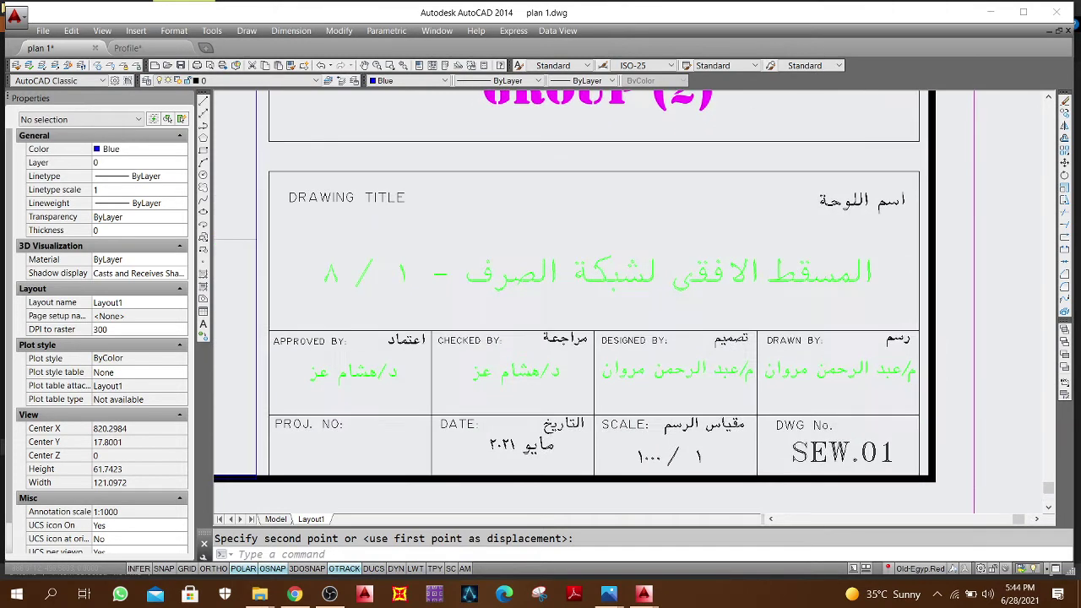
{"action": "middle_click_drag", "start_coordinate": [483, 294], "coordinate": [699, 297]}
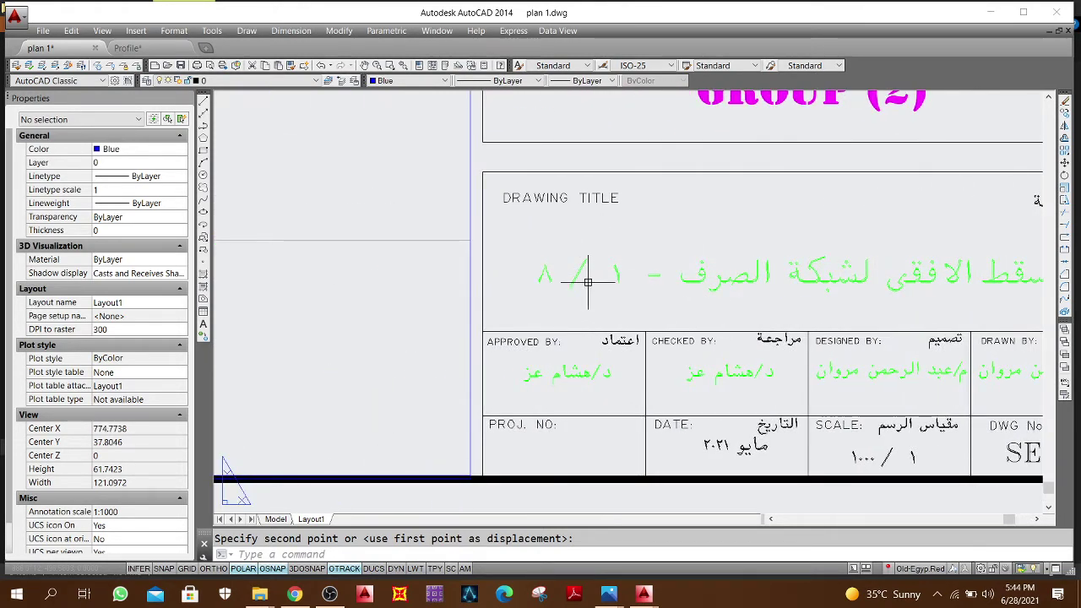
{"action": "scroll", "coordinate": [608, 335], "scroll_direction": "down", "scroll_amount": 8}
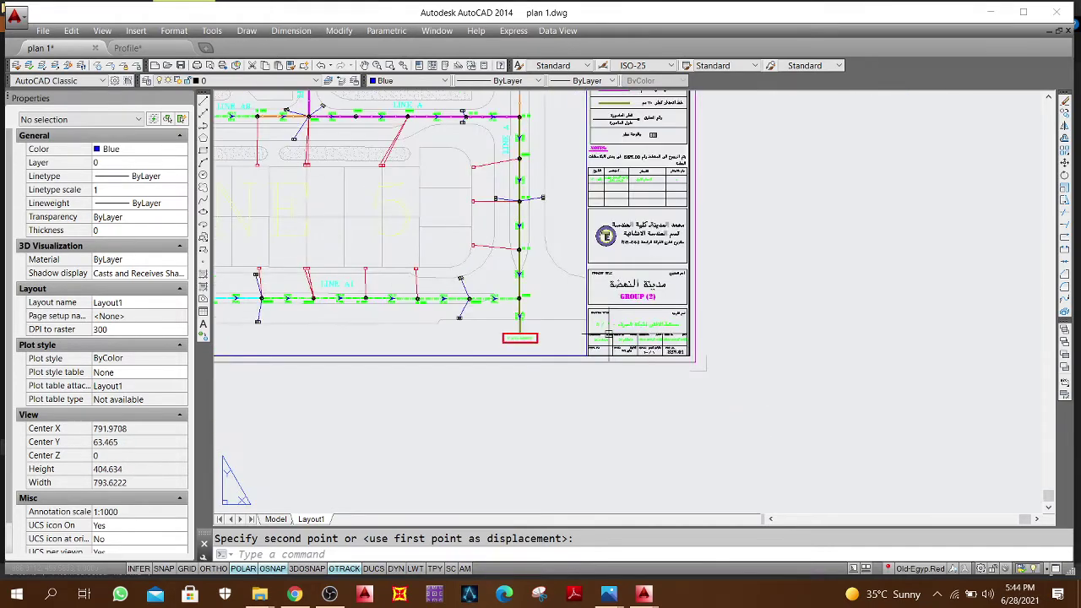
{"action": "middle_click_drag", "start_coordinate": [564, 275], "coordinate": [827, 352]}
{"action": "scroll", "coordinate": [525, 290], "scroll_direction": "down", "scroll_amount": 1}
{"action": "middle_click_drag", "start_coordinate": [296, 128], "coordinate": [298, 236]}
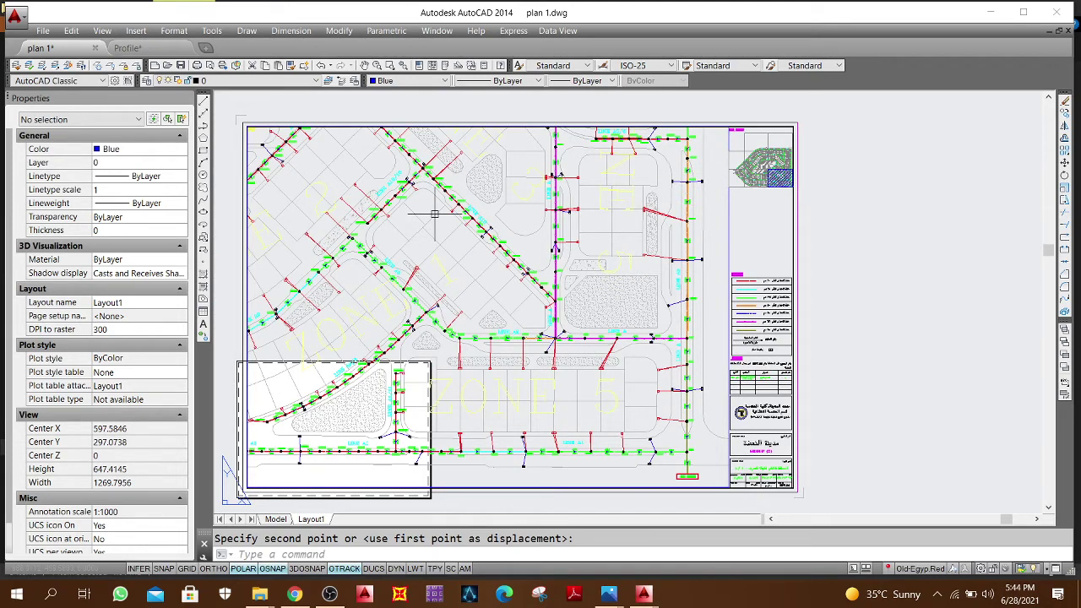
Step: Start plotting Layout1 and load the previous plot's page setup, with DWG To PDF.pc3, ISO full bleed A1 and monochrome.ctb
{"action": "key", "text": "ctrl+p"}
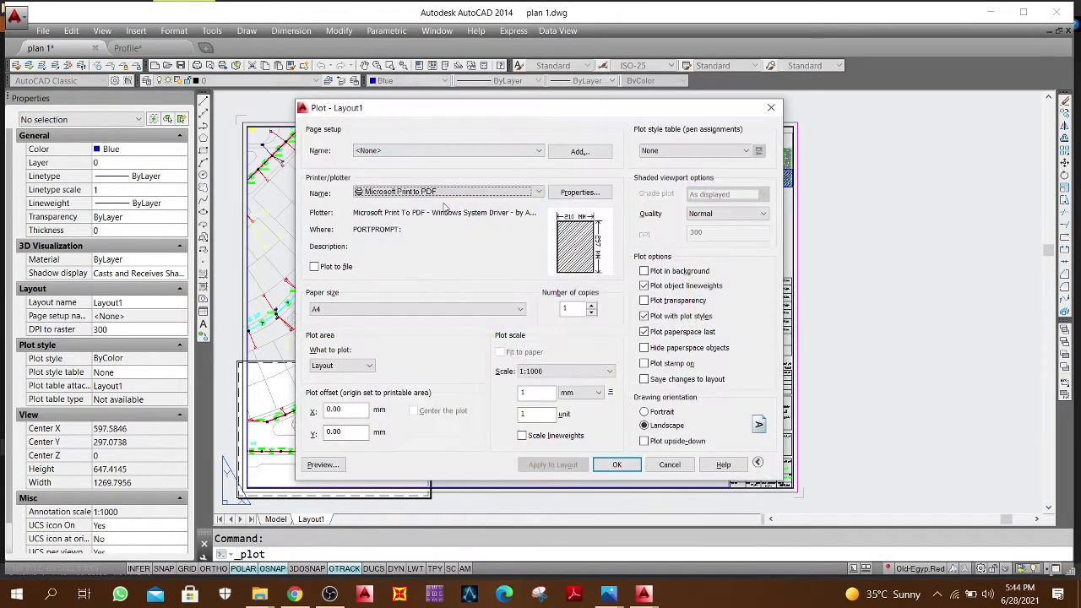
{"action": "left_click", "coordinate": [389, 191]}
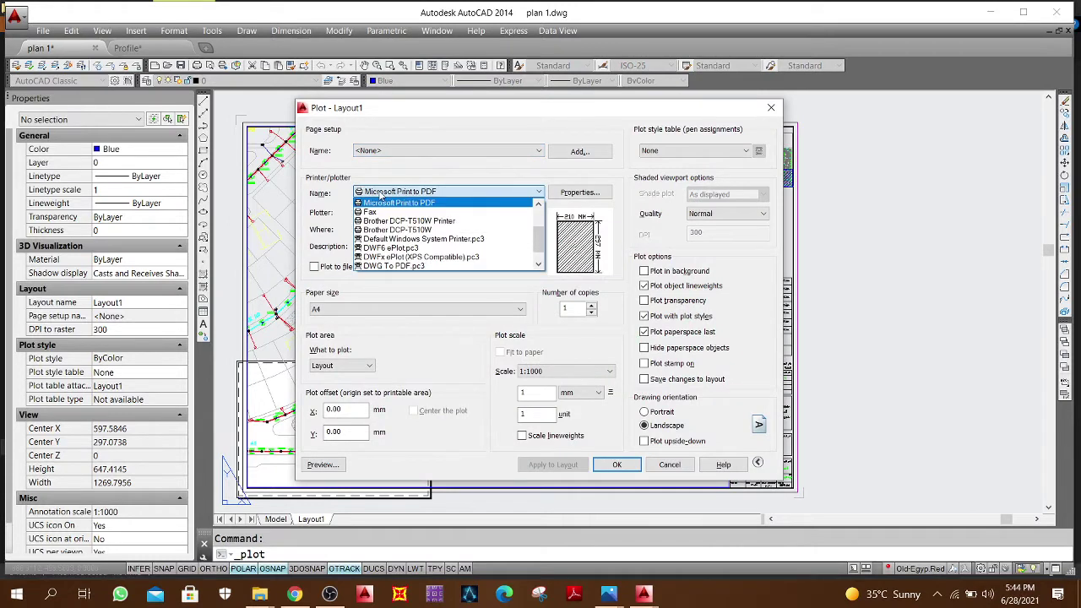
{"action": "left_click", "coordinate": [373, 199]}
{"action": "left_click", "coordinate": [448, 150]}
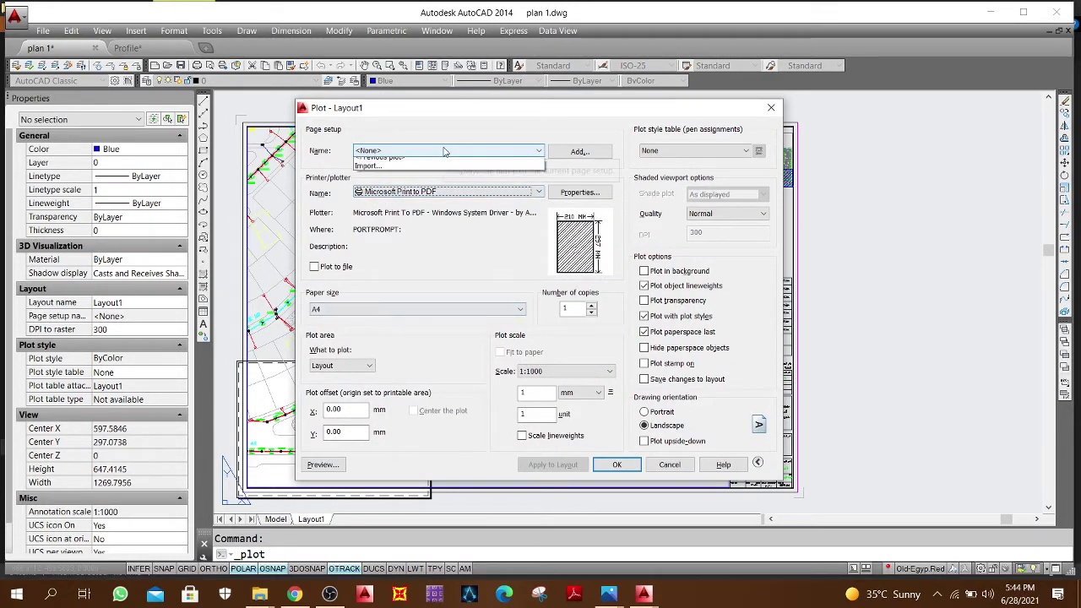
{"action": "left_click", "coordinate": [414, 166]}
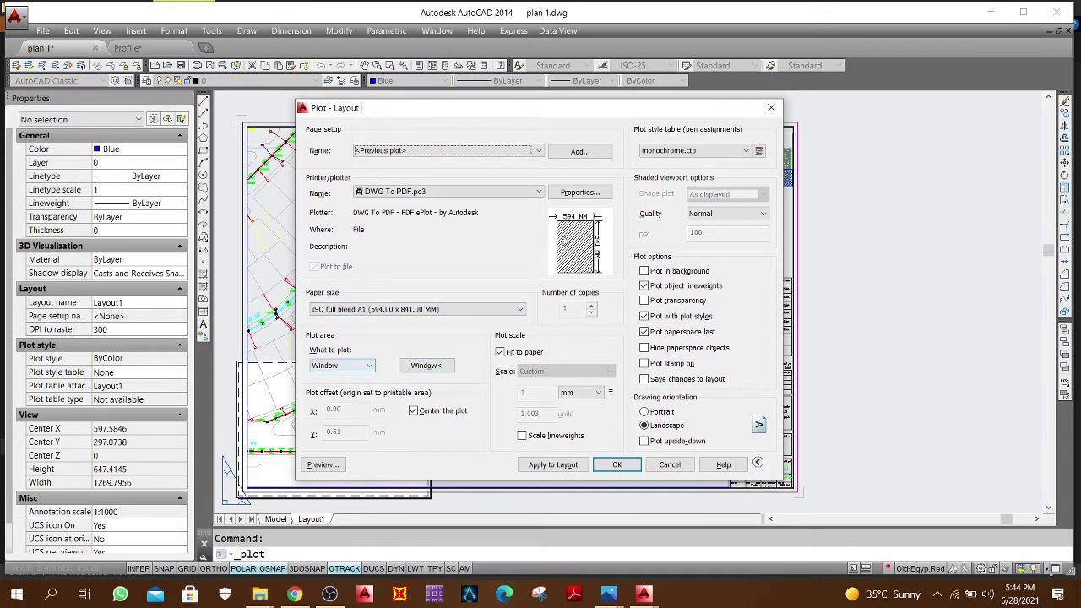
Step: Define the plot window around the whole sheet frame, corner to opposite corner, and preview the plot
{"action": "left_click", "coordinate": [426, 366]}
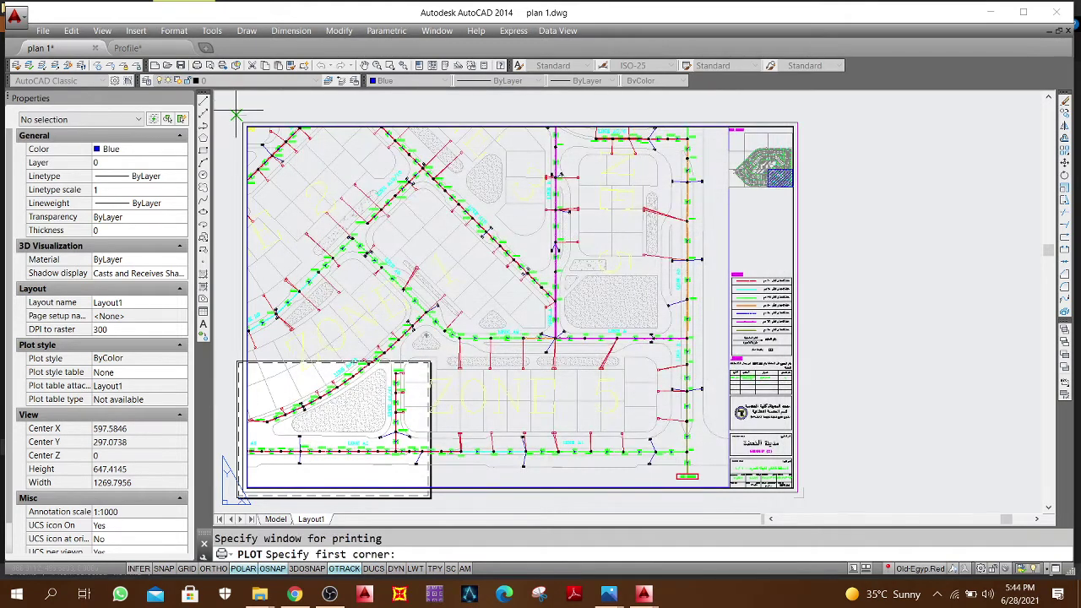
{"action": "left_click", "coordinate": [237, 115]}
{"action": "left_click", "coordinate": [803, 499]}
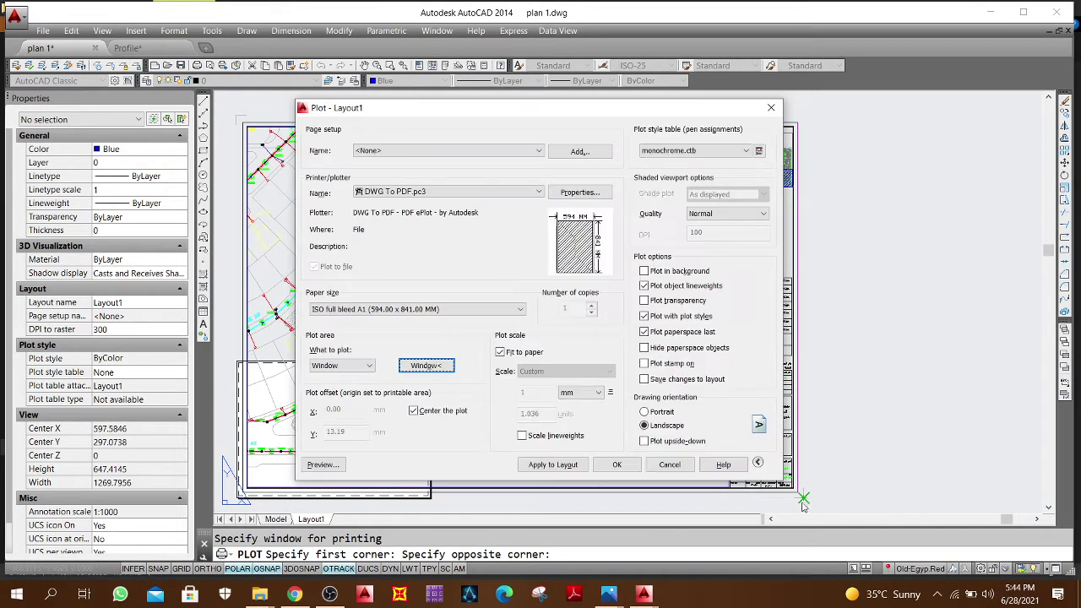
{"action": "left_click", "coordinate": [323, 464]}
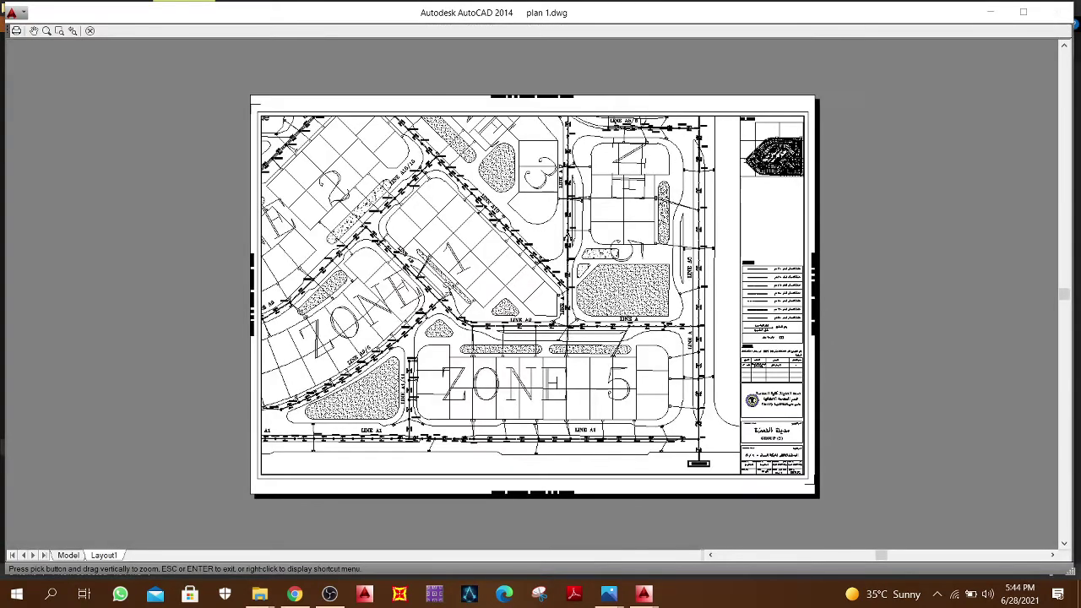
Step: Examine the pipe, manhole and label legibility along Lines A9, A10 and A in the plot preview
{"action": "scroll", "coordinate": [391, 255], "scroll_direction": "up", "scroll_amount": 4}
{"action": "scroll", "coordinate": [247, 138], "scroll_direction": "down", "scroll_amount": 5}
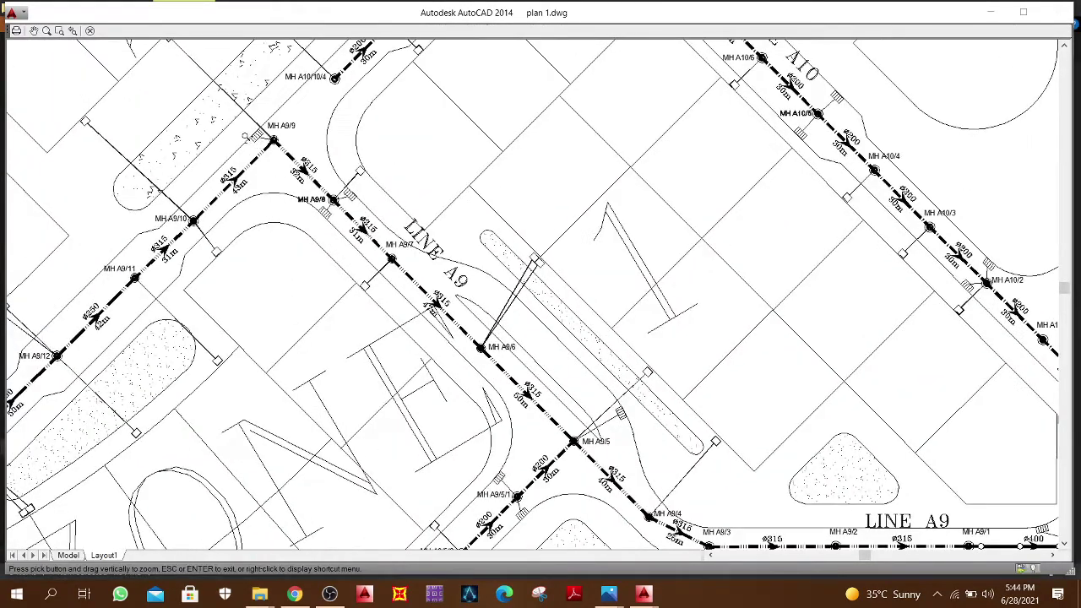
{"action": "scroll", "coordinate": [309, 180], "scroll_direction": "up", "scroll_amount": 6}
{"action": "scroll", "coordinate": [289, 216], "scroll_direction": "down", "scroll_amount": 4}
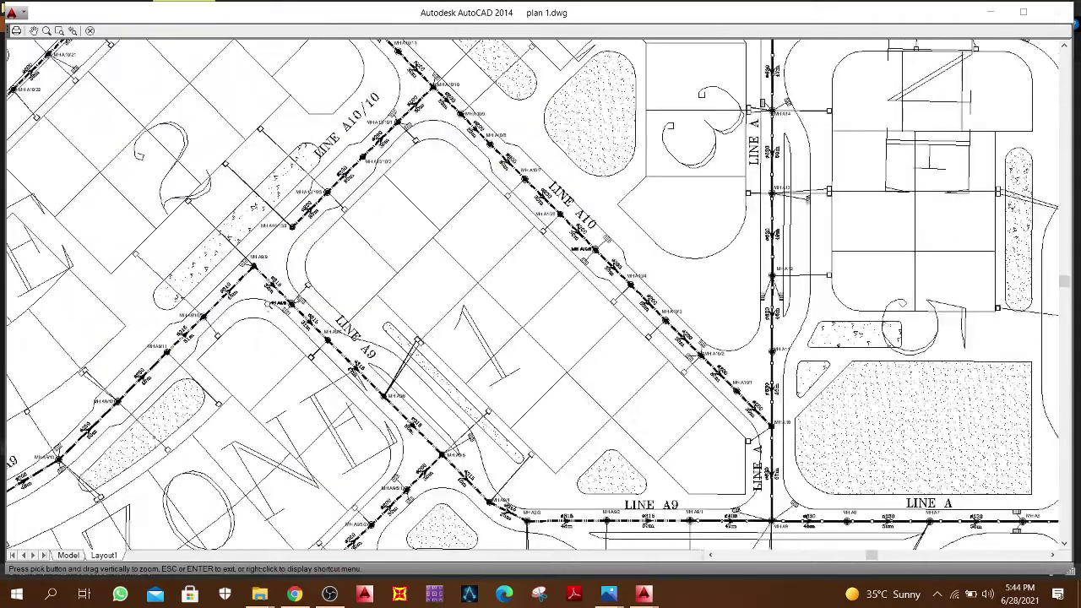
{"action": "middle_click_drag", "start_coordinate": [408, 107], "coordinate": [389, 182]}
{"action": "scroll", "coordinate": [363, 185], "scroll_direction": "up", "scroll_amount": 4}
{"action": "scroll", "coordinate": [491, 251], "scroll_direction": "down", "scroll_amount": 4}
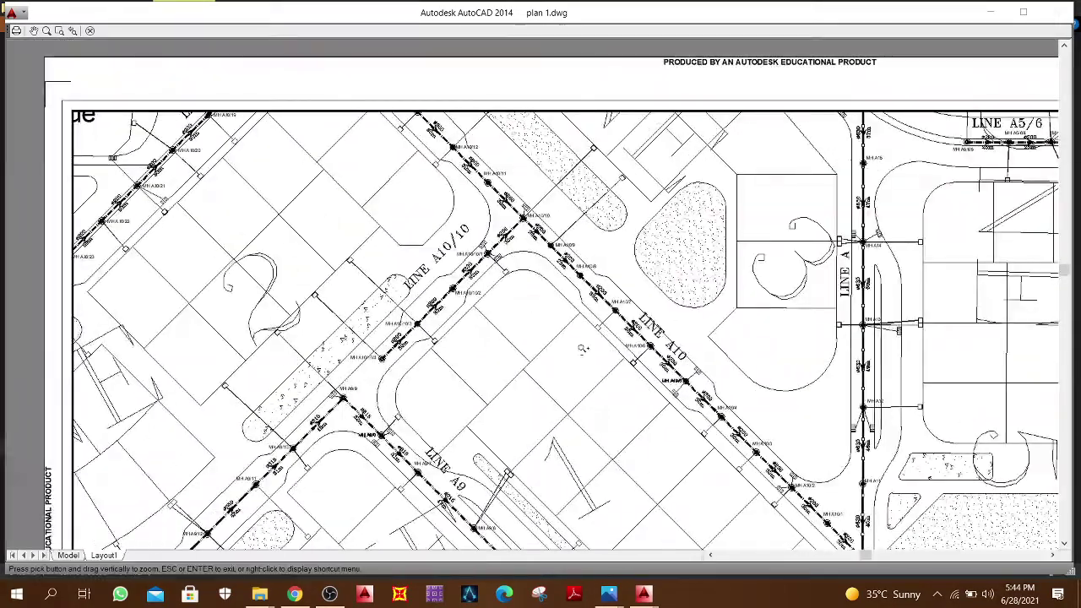
{"action": "middle_click_drag", "start_coordinate": [517, 350], "coordinate": [177, 212]}
{"action": "scroll", "coordinate": [979, 296], "scroll_direction": "up", "scroll_amount": 2}
{"action": "scroll", "coordinate": [462, 141], "scroll_direction": "up", "scroll_amount": 6}
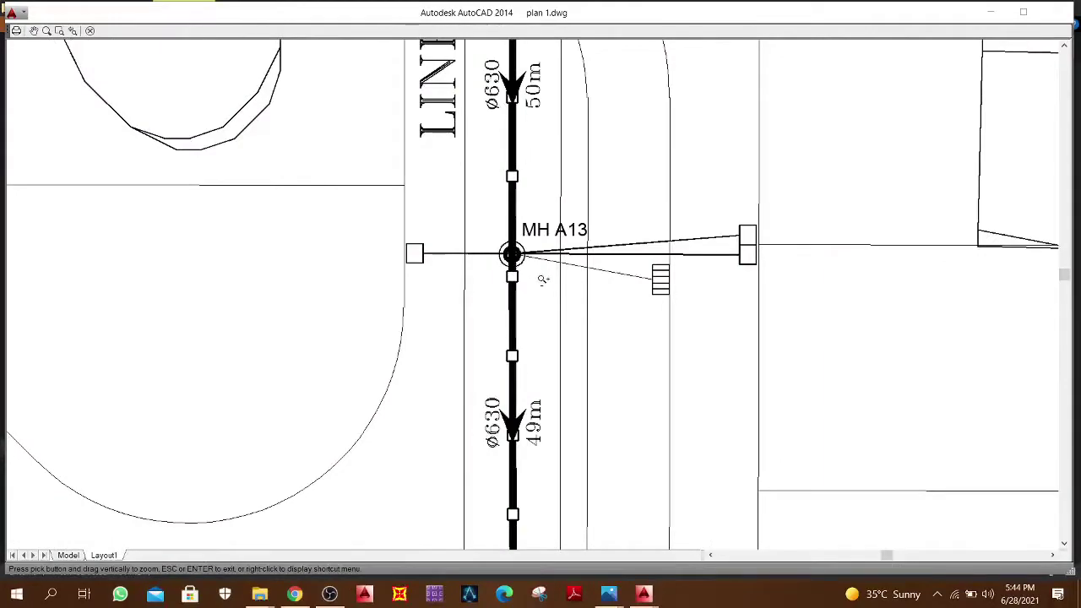
{"action": "scroll", "coordinate": [564, 352], "scroll_direction": "down", "scroll_amount": 2}
{"action": "middle_click_drag", "start_coordinate": [514, 446], "coordinate": [457, 267]}
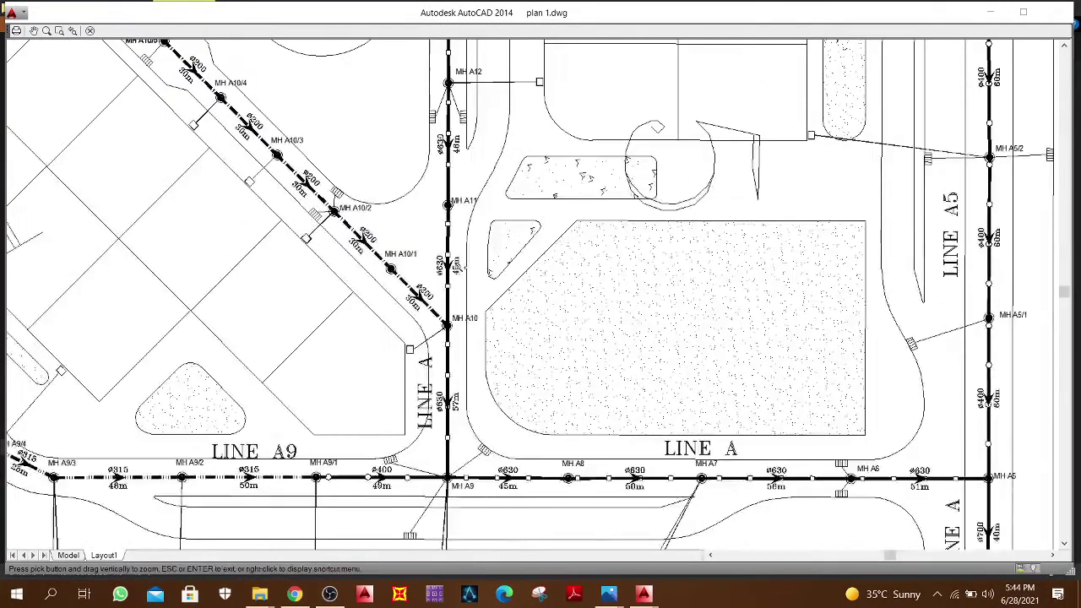
{"action": "scroll", "coordinate": [458, 268], "scroll_direction": "up", "scroll_amount": 2}
{"action": "middle_click_drag", "start_coordinate": [462, 426], "coordinate": [505, 229]}
{"action": "scroll", "coordinate": [505, 229], "scroll_direction": "down", "scroll_amount": 2}
Step: Follow Line A1 westward in the plot preview to check its pipe diameters, lengths and manhole labels
{"action": "middle_click_drag", "start_coordinate": [638, 531], "coordinate": [426, 173]}
{"action": "scroll", "coordinate": [432, 254], "scroll_direction": "up", "scroll_amount": 3}
{"action": "middle_click_drag", "start_coordinate": [352, 208], "coordinate": [717, 241]}
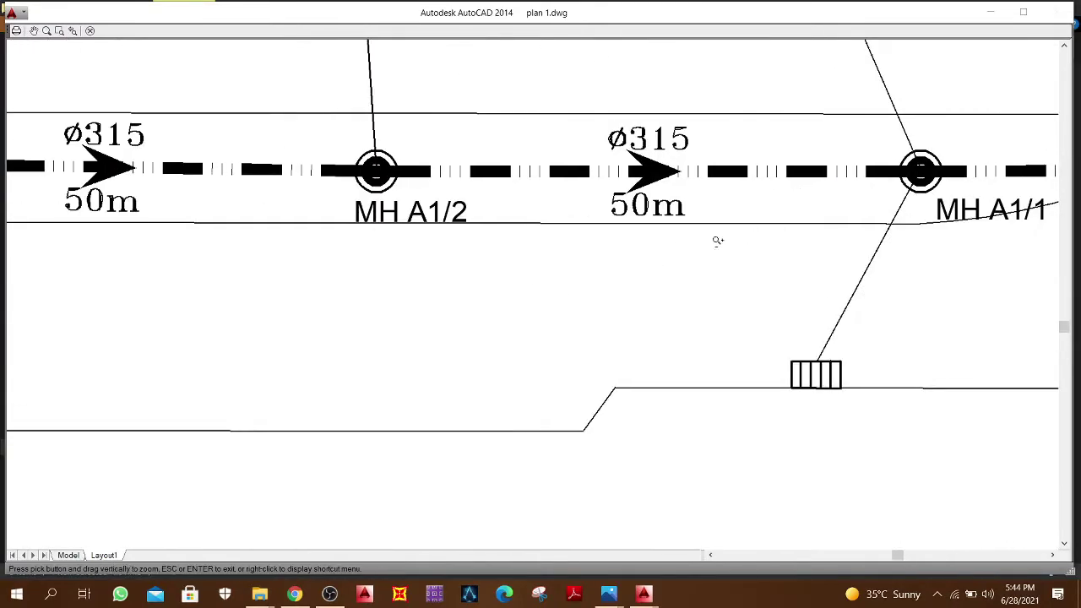
{"action": "middle_click_drag", "start_coordinate": [241, 256], "coordinate": [662, 283]}
{"action": "middle_click_drag", "start_coordinate": [133, 236], "coordinate": [543, 282]}
{"action": "middle_click_drag", "start_coordinate": [220, 244], "coordinate": [354, 249]}
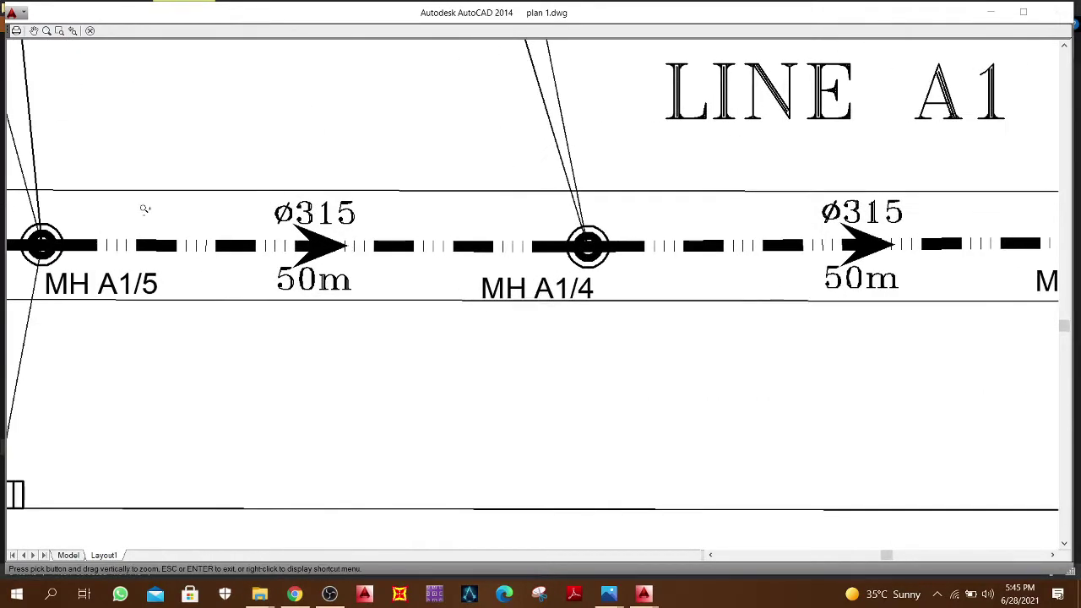
{"action": "middle_click_drag", "start_coordinate": [144, 222], "coordinate": [640, 208]}
{"action": "middle_click_drag", "start_coordinate": [194, 202], "coordinate": [538, 202]}
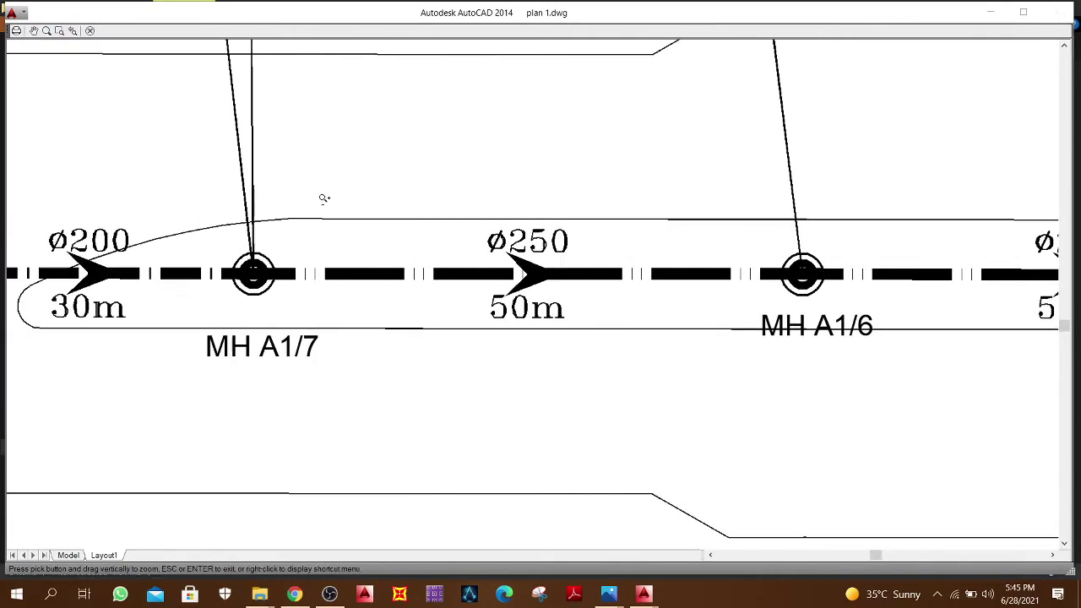
{"action": "middle_click_drag", "start_coordinate": [406, 194], "coordinate": [768, 205]}
{"action": "middle_click_drag", "start_coordinate": [326, 177], "coordinate": [548, 222]}
{"action": "scroll", "coordinate": [545, 203], "scroll_direction": "down", "scroll_amount": 6}
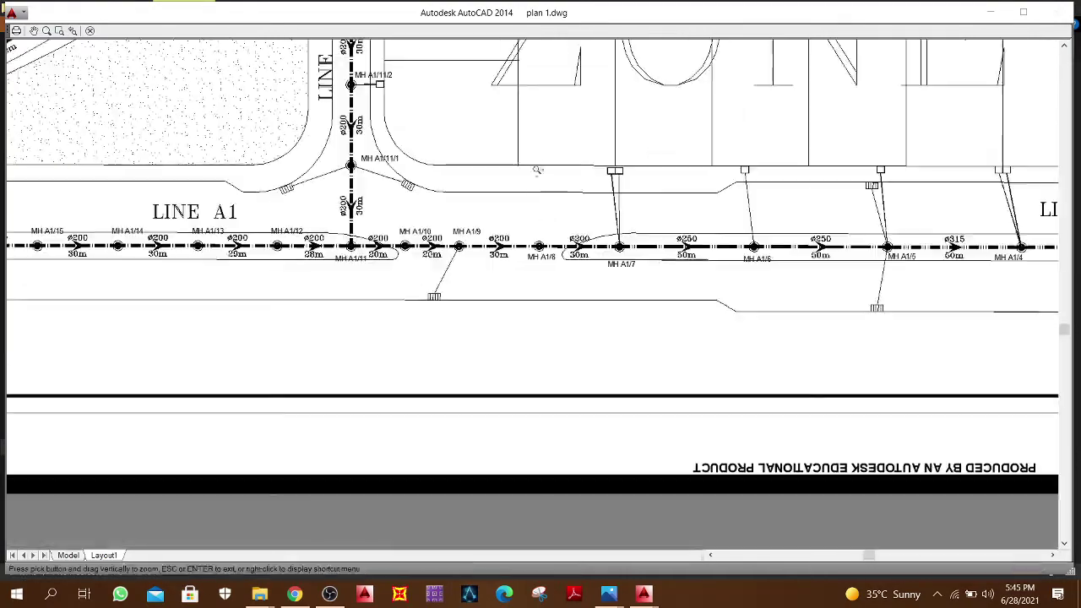
Step: Examine Line A9/5, Line A5/6 and the key plan with its hatched sheet (1) in the plot preview
{"action": "middle_click_drag", "start_coordinate": [537, 171], "coordinate": [616, 291]}
{"action": "middle_click_drag", "start_coordinate": [147, 229], "coordinate": [567, 359]}
{"action": "middle_click_drag", "start_coordinate": [743, 110], "coordinate": [506, 358]}
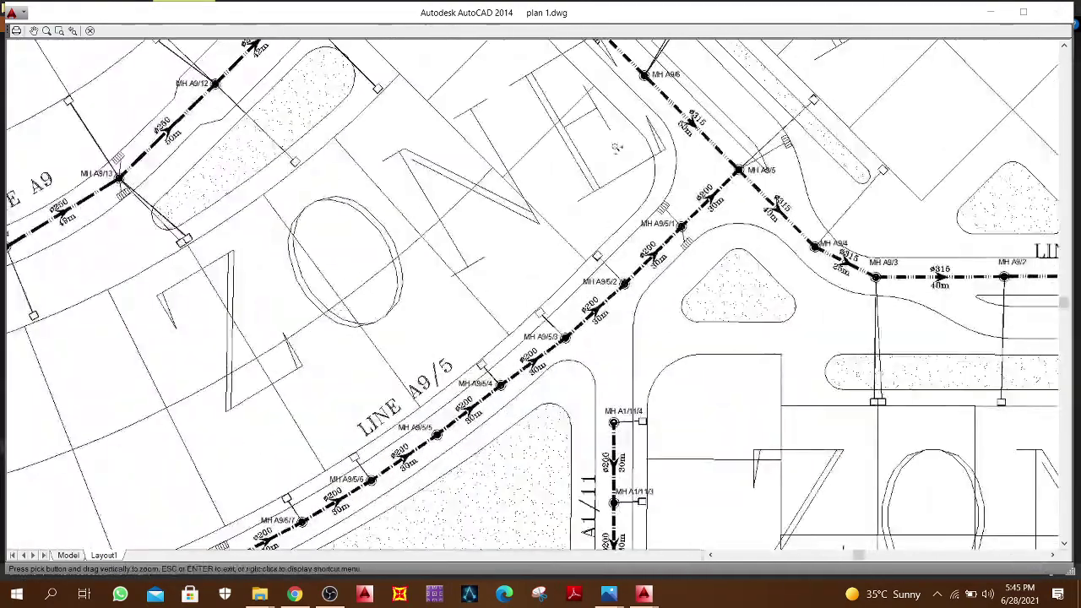
{"action": "middle_click_drag", "start_coordinate": [896, 127], "coordinate": [120, 289]}
{"action": "middle_click_drag", "start_coordinate": [557, 169], "coordinate": [353, 357]}
{"action": "middle_click_drag", "start_coordinate": [565, 199], "coordinate": [250, 454]}
{"action": "middle_click_drag", "start_coordinate": [553, 121], "coordinate": [538, 261]}
{"action": "scroll", "coordinate": [498, 171], "scroll_direction": "up", "scroll_amount": 2}
{"action": "scroll", "coordinate": [505, 188], "scroll_direction": "down", "scroll_amount": 2}
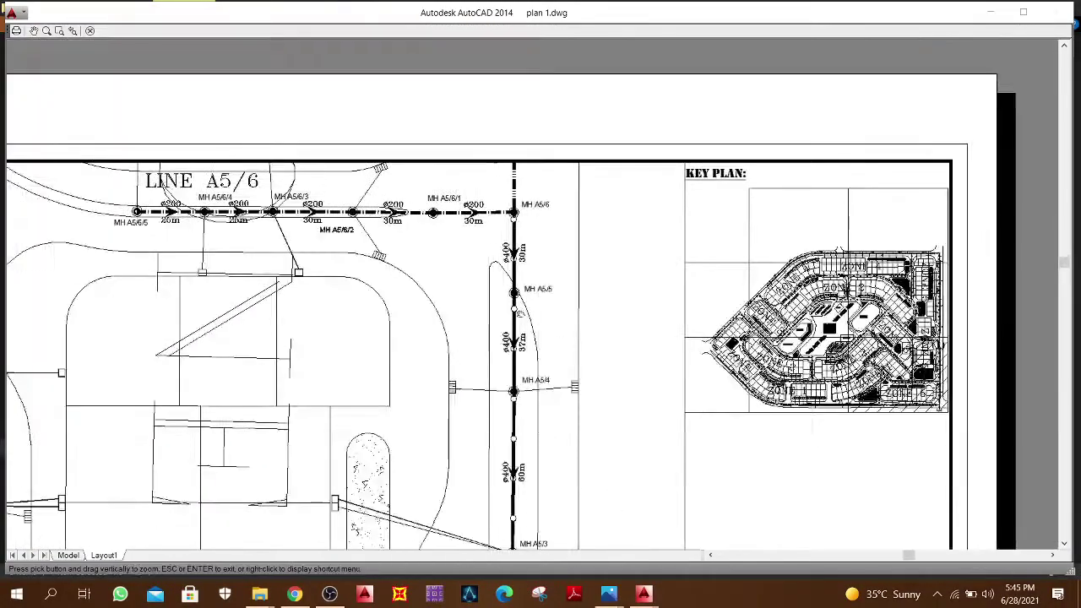
{"action": "middle_click_drag", "start_coordinate": [521, 313], "coordinate": [458, 82]}
{"action": "middle_click_drag", "start_coordinate": [572, 240], "coordinate": [224, 394]}
{"action": "scroll", "coordinate": [491, 283], "scroll_direction": "up", "scroll_amount": 3}
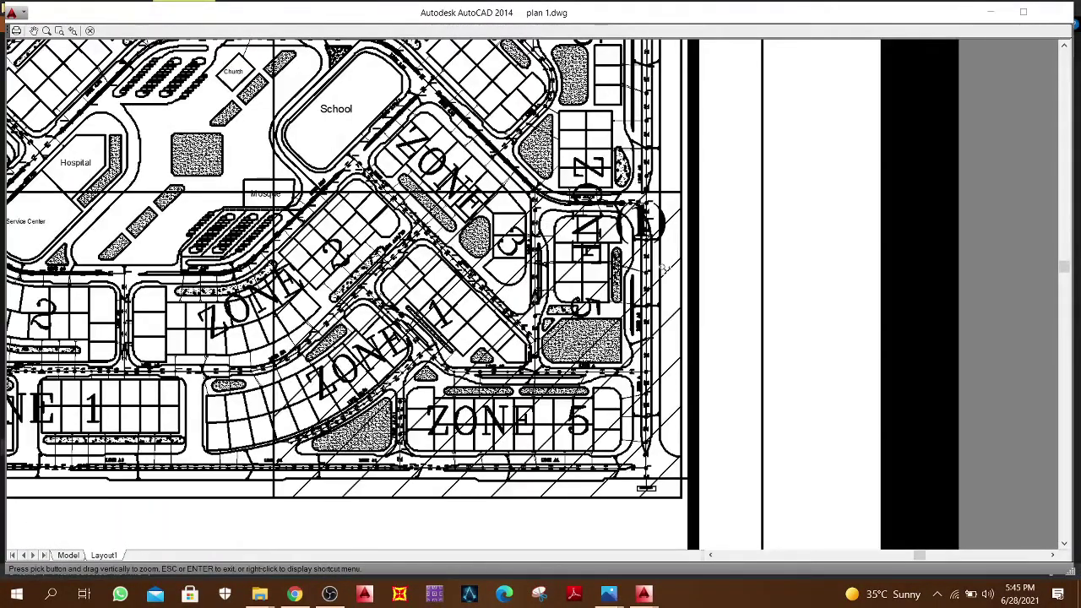
{"action": "scroll", "coordinate": [589, 229], "scroll_direction": "down", "scroll_amount": 3}
{"action": "scroll", "coordinate": [611, 207], "scroll_direction": "up", "scroll_amount": 1}
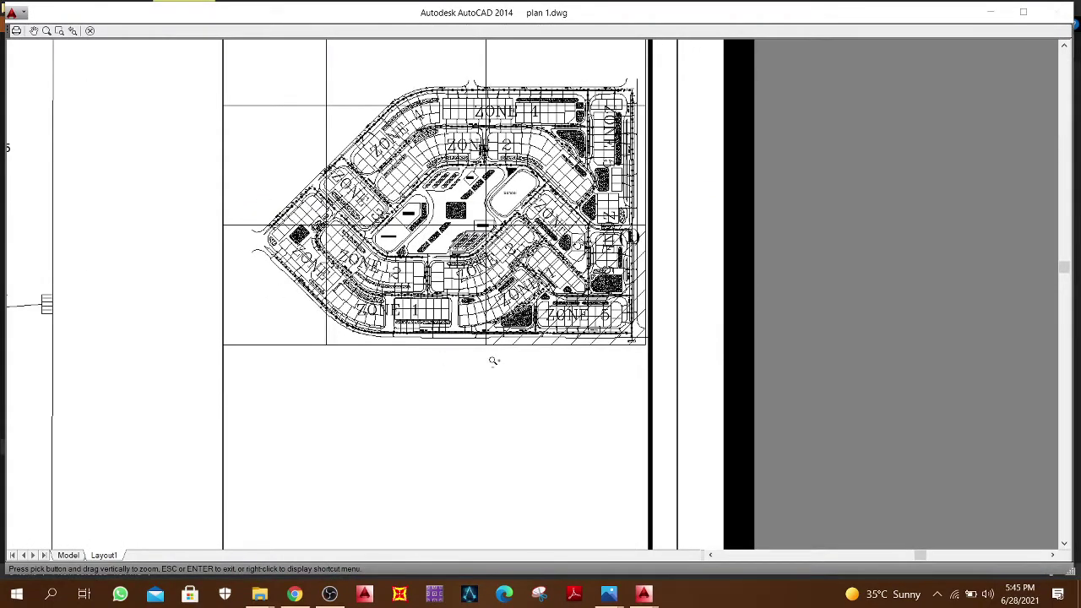
Step: Examine the key plan, the pipe-diameter legend and the title block of sheet SEW.01 in the plot preview
{"action": "middle_click_drag", "start_coordinate": [495, 373], "coordinate": [427, 42]}
{"action": "middle_click_drag", "start_coordinate": [398, 473], "coordinate": [432, 43]}
{"action": "middle_click_drag", "start_coordinate": [417, 358], "coordinate": [413, 321]}
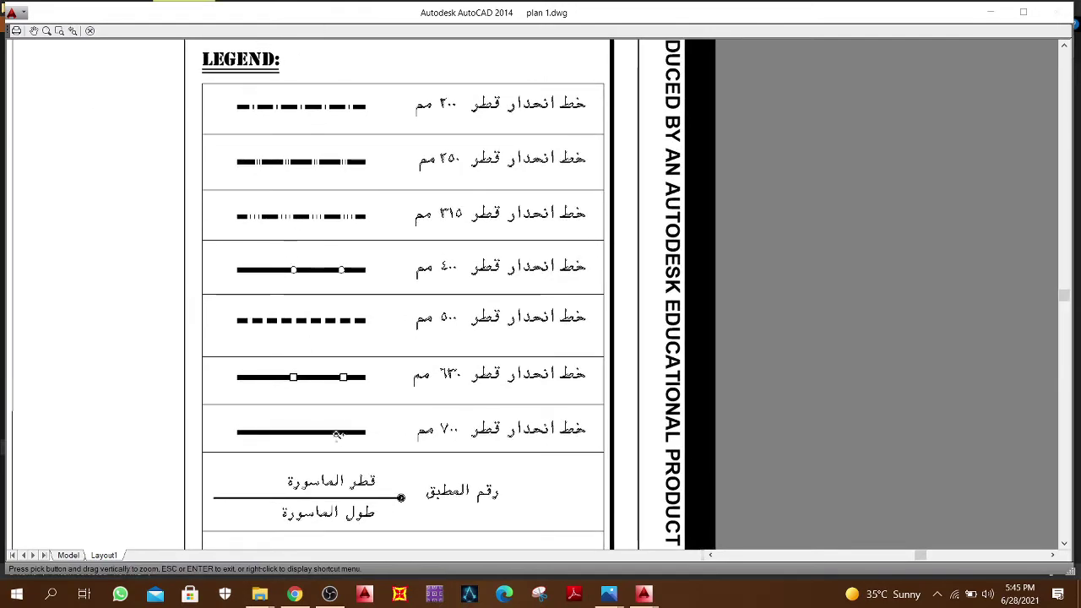
{"action": "middle_click_drag", "start_coordinate": [341, 412], "coordinate": [381, 237]}
{"action": "middle_click_drag", "start_coordinate": [357, 391], "coordinate": [381, 273]}
{"action": "middle_click_drag", "start_coordinate": [355, 404], "coordinate": [371, 253]}
{"action": "middle_click_drag", "start_coordinate": [372, 395], "coordinate": [425, 40]}
{"action": "middle_click_drag", "start_coordinate": [542, 397], "coordinate": [483, 161]}
{"action": "middle_click_drag", "start_coordinate": [512, 363], "coordinate": [498, 304]}
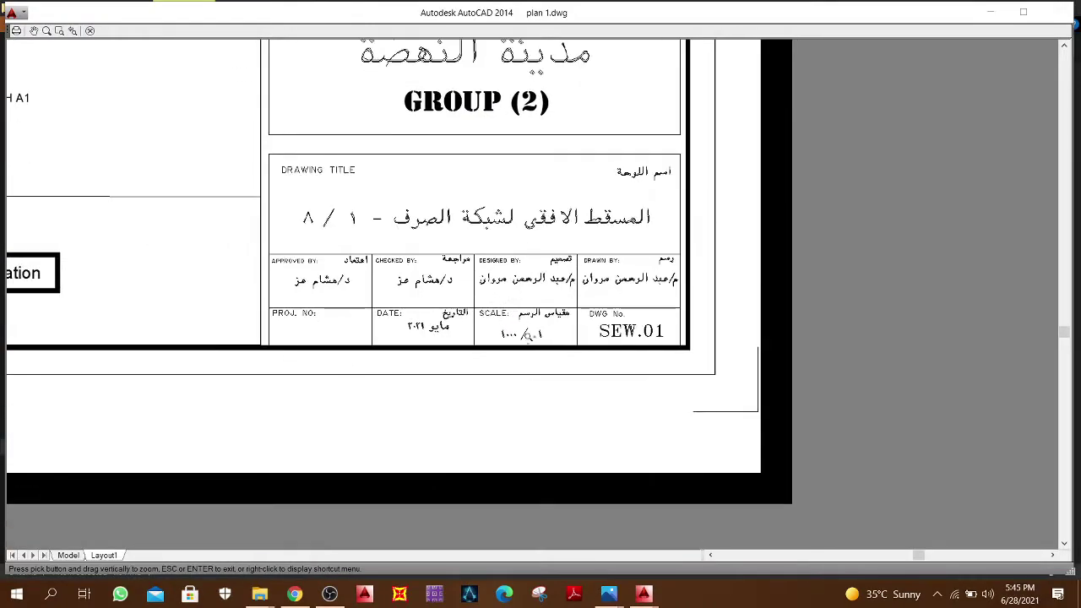
Step: Check the full sheet in the plot preview, then exit it and dismiss the plot setup without plotting
{"action": "scroll", "coordinate": [419, 306], "scroll_direction": "down", "scroll_amount": 1}
{"action": "scroll", "coordinate": [269, 287], "scroll_direction": "down", "scroll_amount": 2}
{"action": "middle_click_drag", "start_coordinate": [268, 295], "coordinate": [674, 344]}
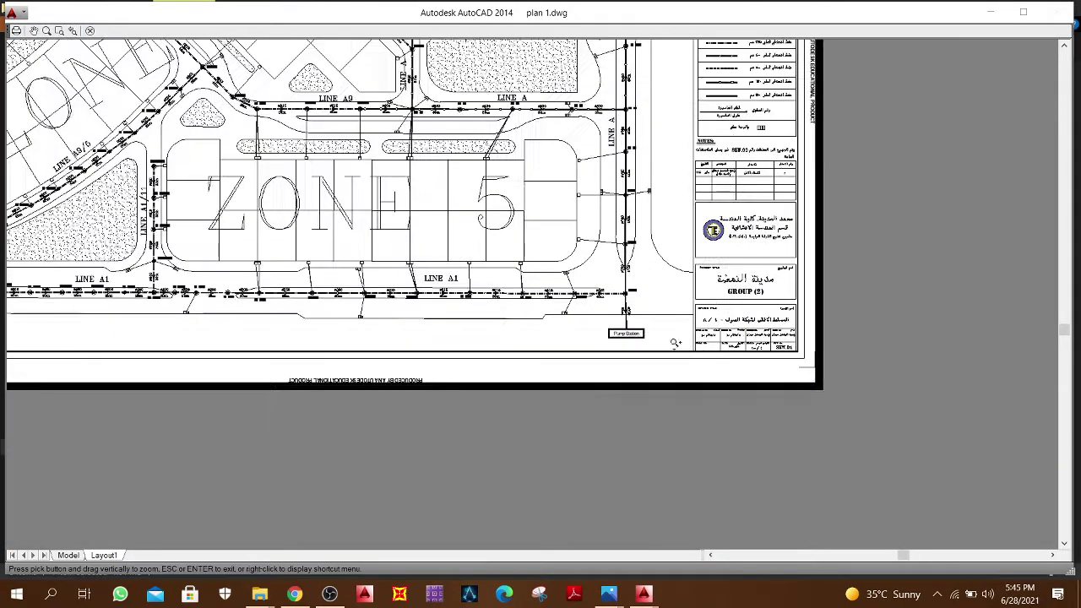
{"action": "middle_click_drag", "start_coordinate": [431, 310], "coordinate": [560, 469]}
{"action": "scroll", "coordinate": [559, 470], "scroll_direction": "down", "scroll_amount": 3}
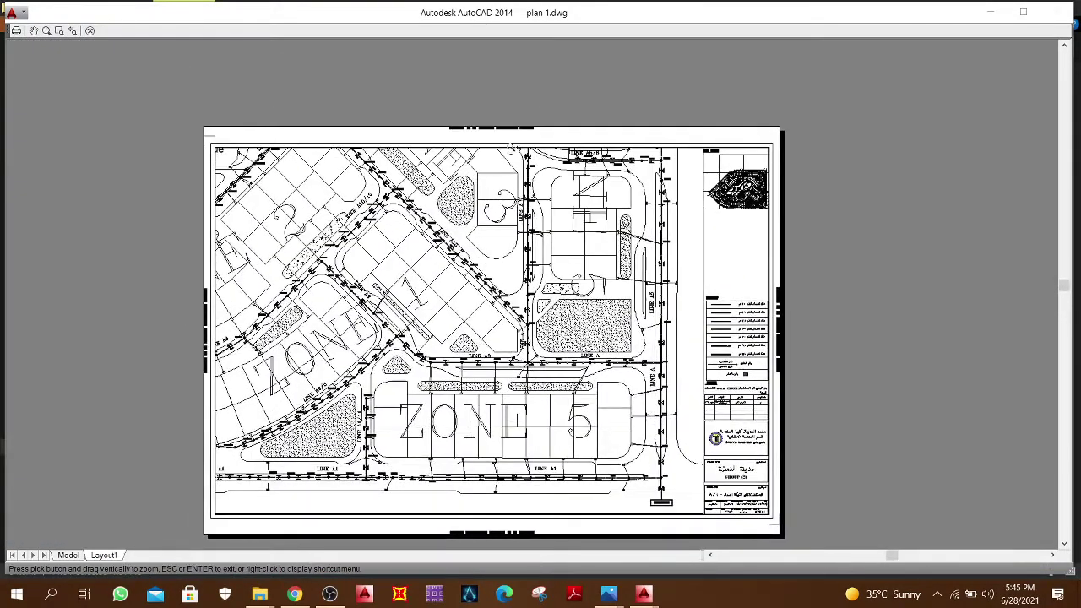
{"action": "right_click", "coordinate": [479, 250]}
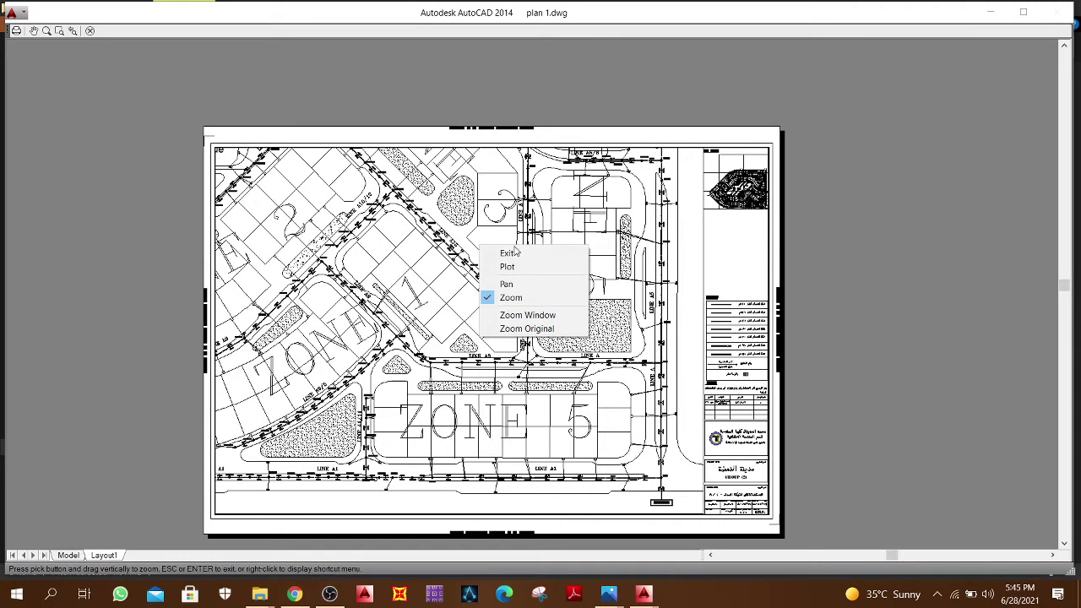
{"action": "left_click", "coordinate": [510, 252]}
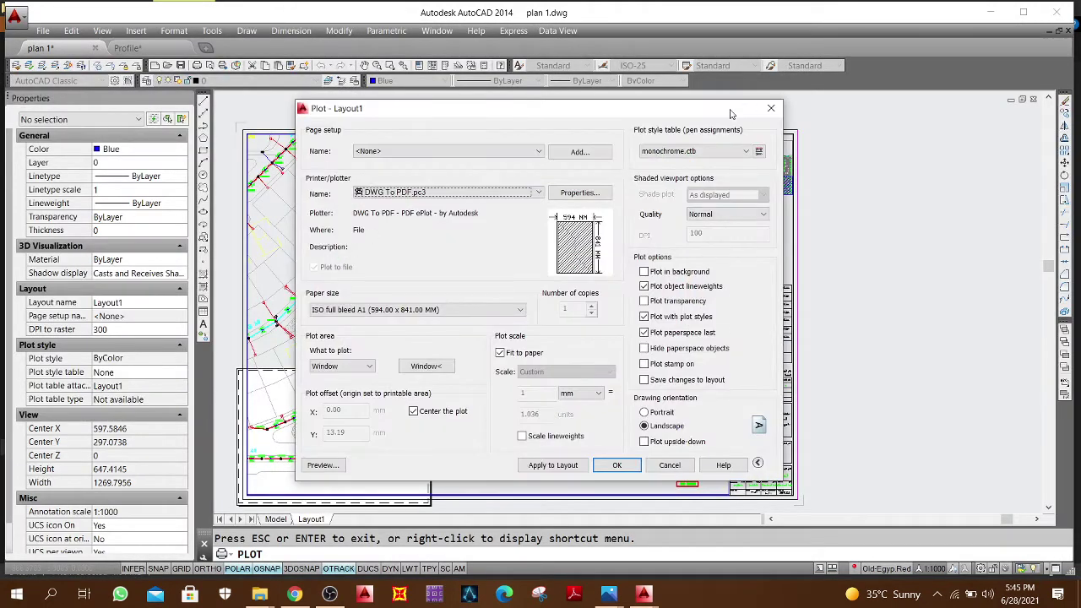
{"action": "left_click", "coordinate": [770, 108]}
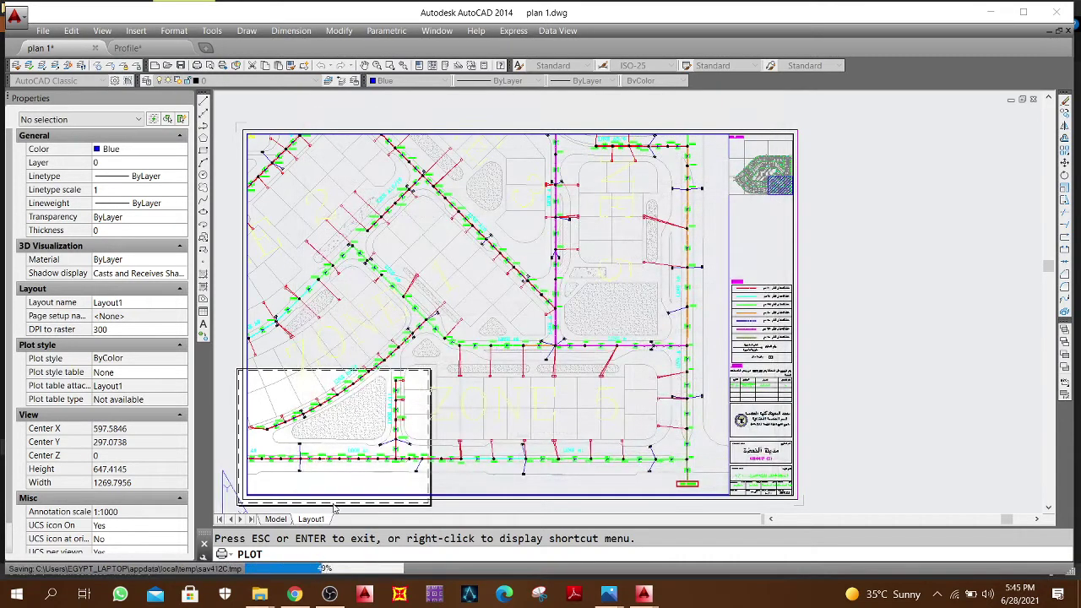
Step: Add a new layout, and copy Layout1's whole sheet with its frame, title block, key plan and viewport to the clipboard
{"action": "right_click", "coordinate": [309, 520]}
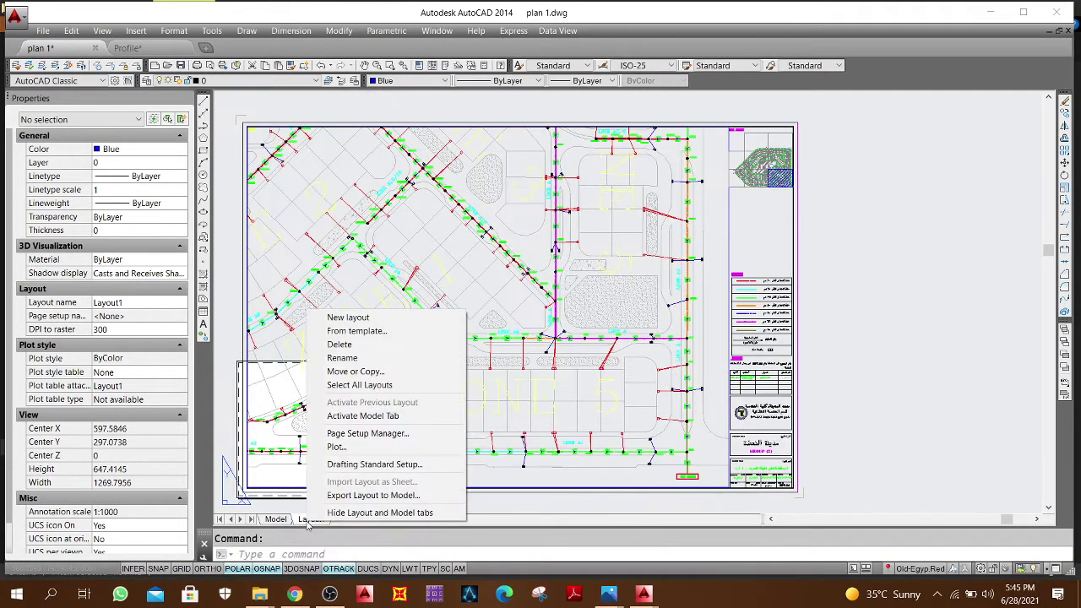
{"action": "left_click", "coordinate": [359, 316]}
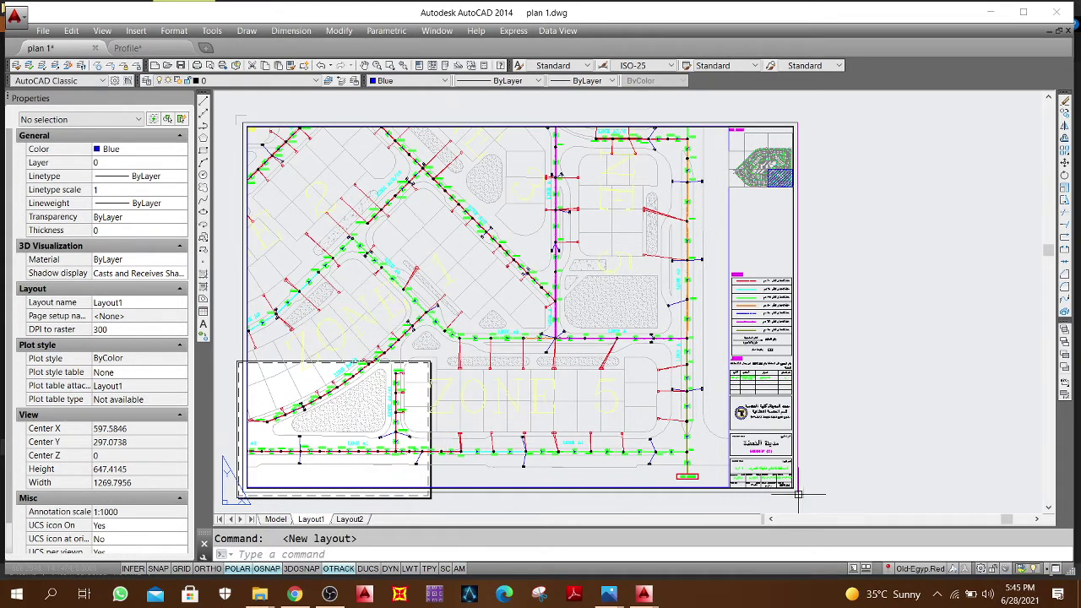
{"action": "left_click", "coordinate": [825, 509]}
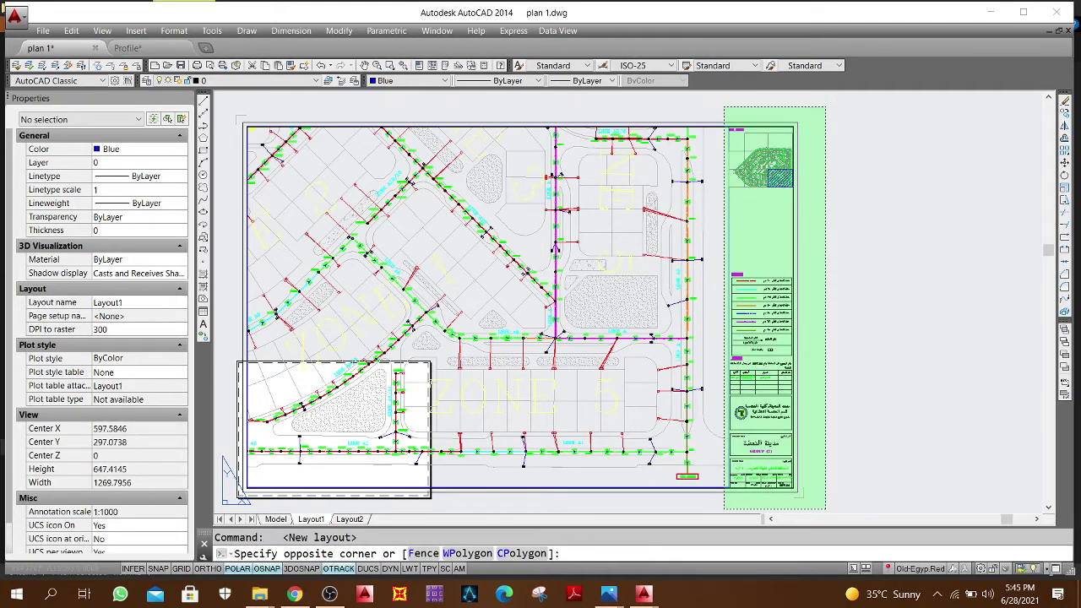
{"action": "left_click", "coordinate": [724, 106]}
{"action": "middle_click_drag", "start_coordinate": [607, 241], "coordinate": [875, 248]}
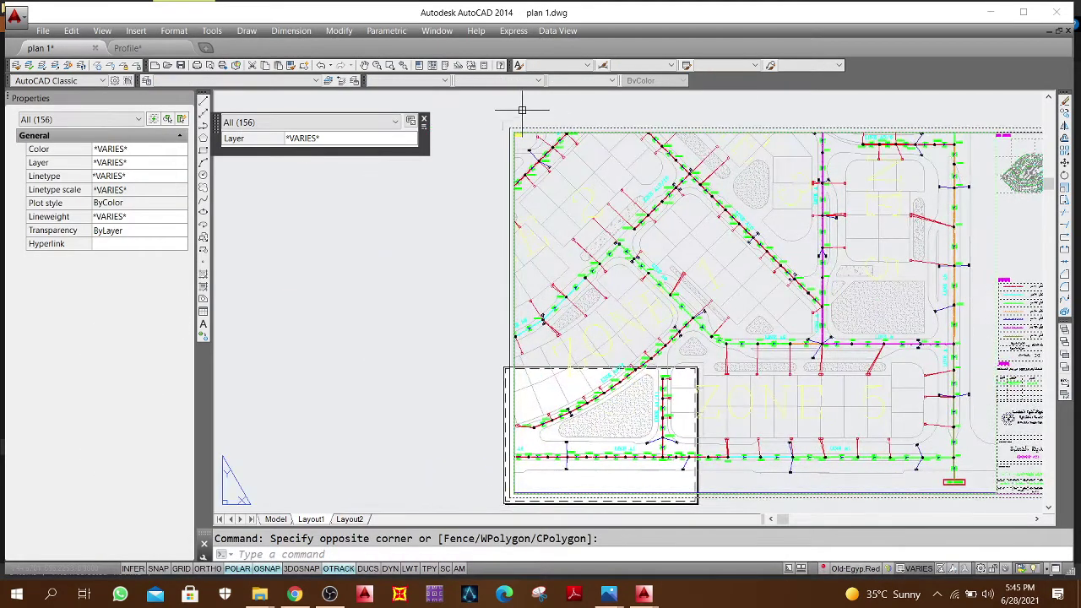
{"action": "left_click", "coordinate": [523, 114]}
{"action": "left_click", "coordinate": [488, 132]}
{"action": "middle_click_drag", "start_coordinate": [812, 415], "coordinate": [559, 344]}
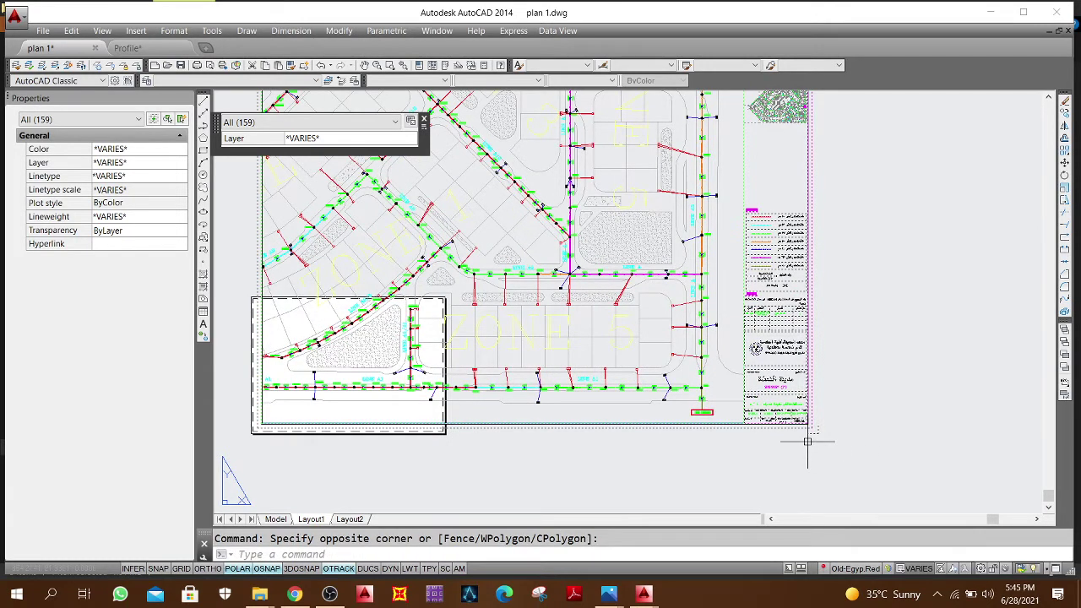
{"action": "key", "text": "ctrl+c"}
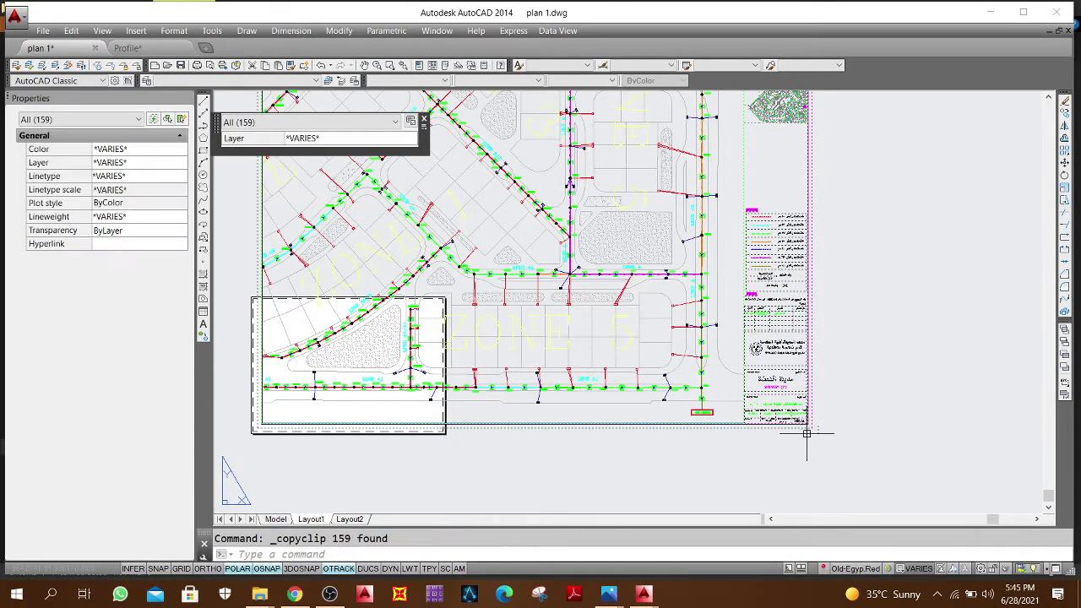
Step: In Layout2, delete the default viewport and paste the copied sheet at the lower-left corner of the paper
{"action": "left_click", "coordinate": [350, 519]}
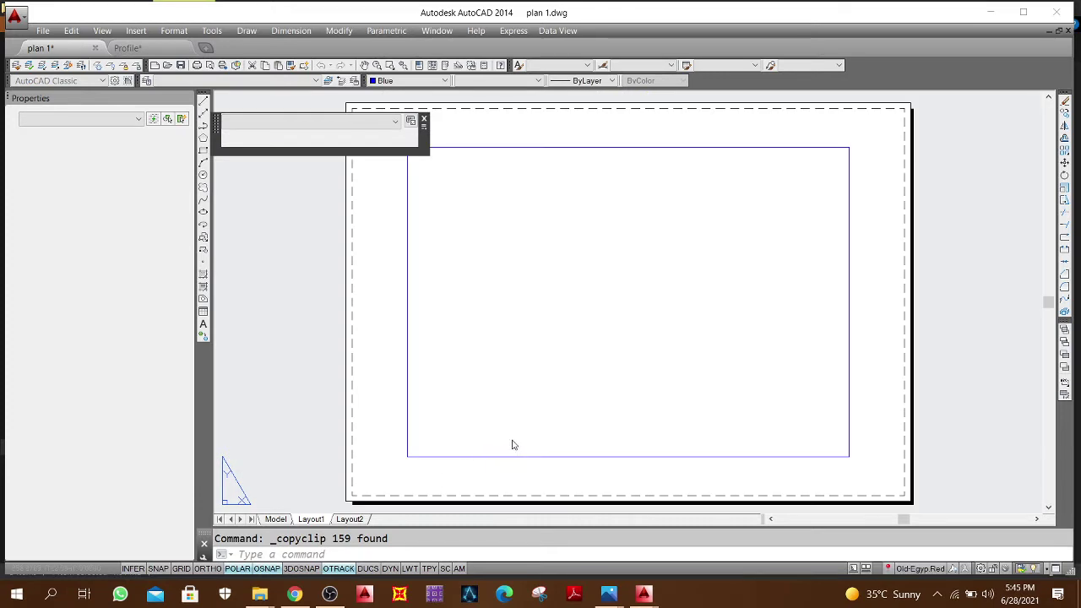
{"action": "left_click", "coordinate": [481, 441]}
{"action": "key", "text": "Delete"}
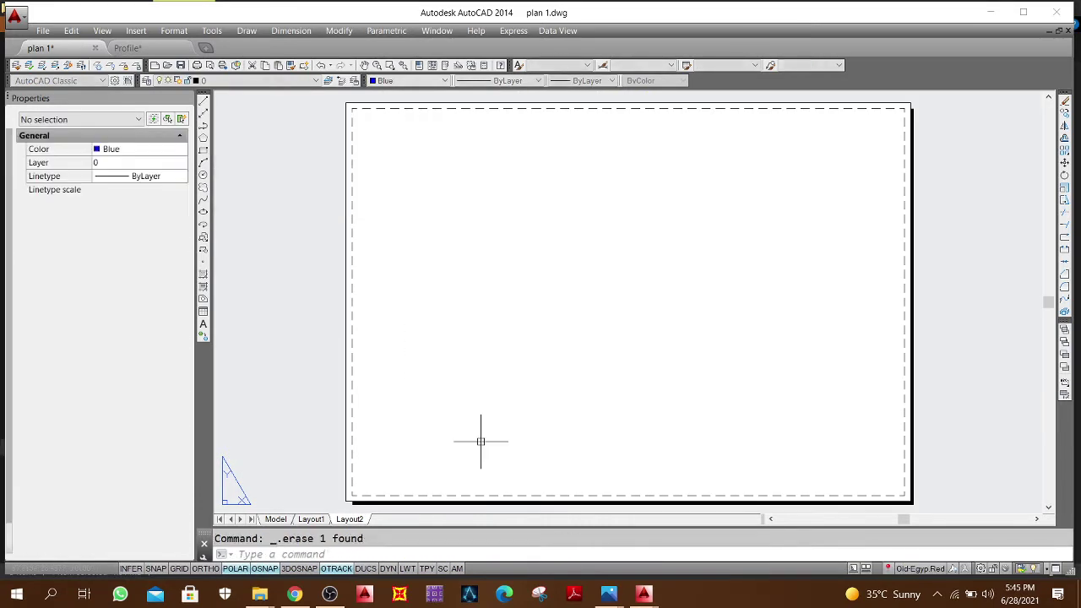
{"action": "key", "text": "ctrl+v"}
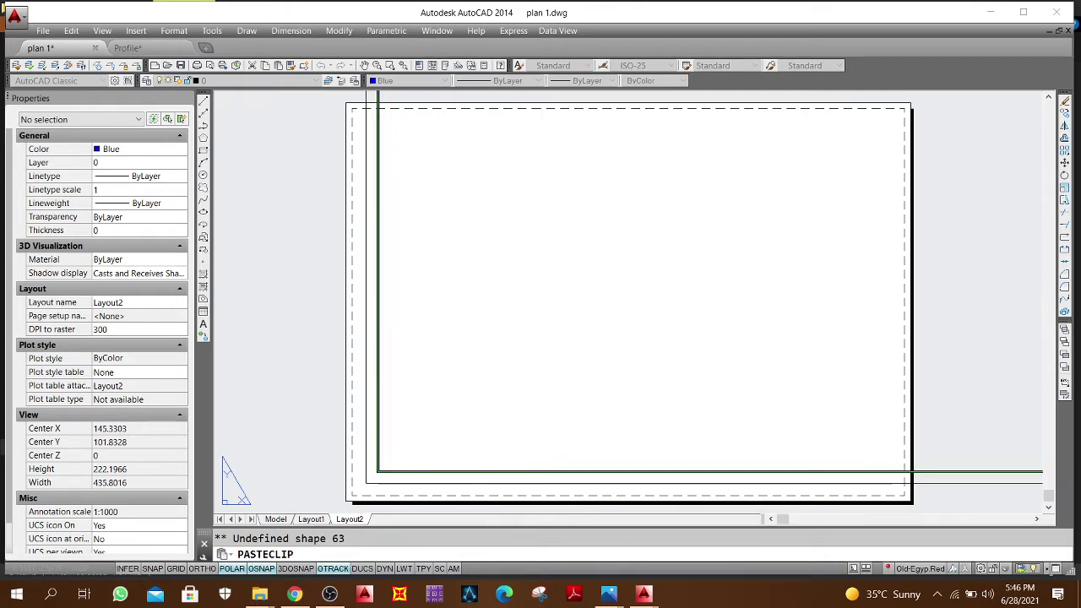
{"action": "left_click", "coordinate": [349, 499]}
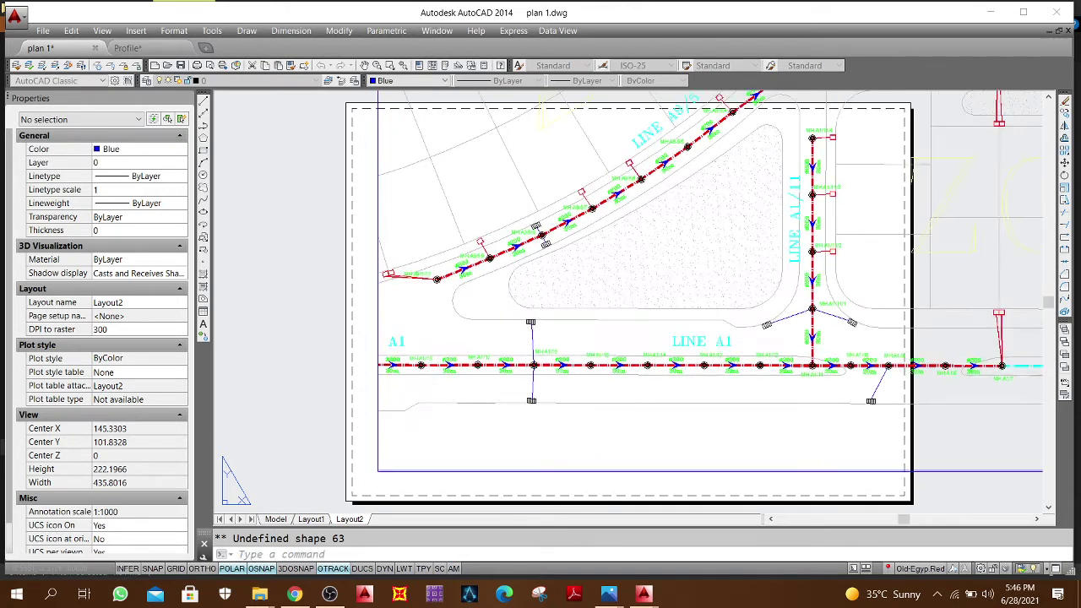
{"action": "middle_click", "coordinate": [397, 295]}
{"action": "middle_click", "coordinate": [397, 296]}
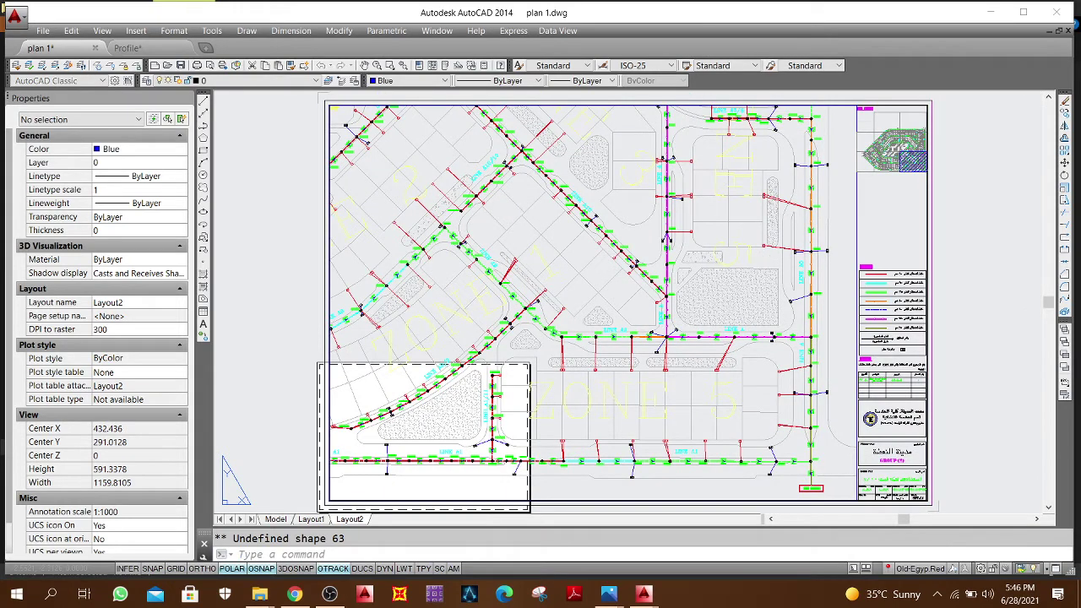
{"action": "middle_click", "coordinate": [752, 262]}
{"action": "middle_click", "coordinate": [752, 262]}
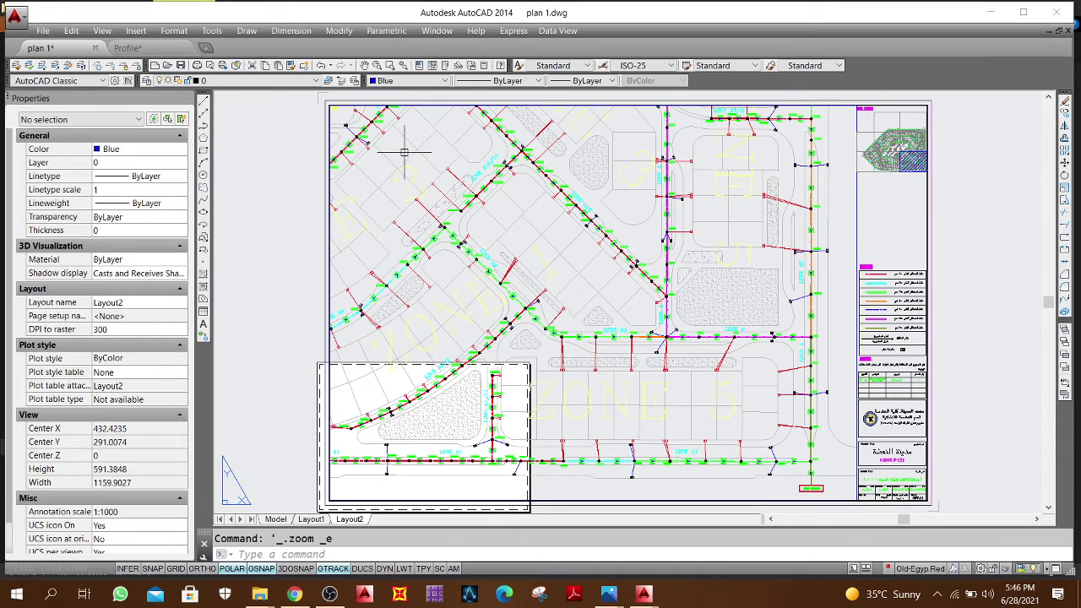
Step: Set Layout2's main viewport to 1:1000, centre it on the plan area west of sheet 1, and return to paper space
{"action": "double_click", "coordinate": [395, 251]}
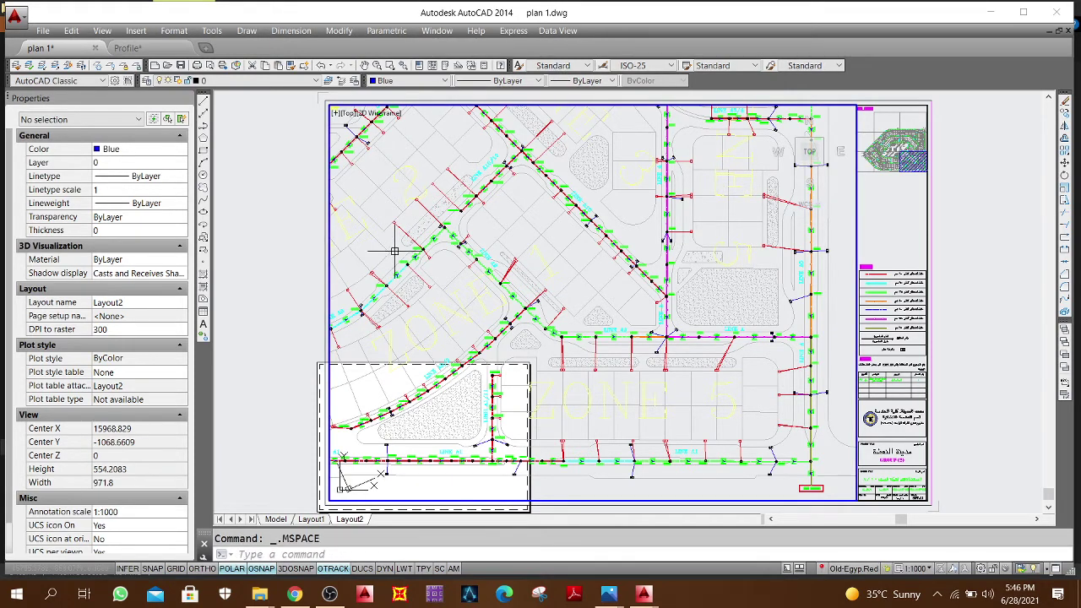
{"action": "scroll", "coordinate": [394, 251], "scroll_direction": "down", "scroll_amount": 5}
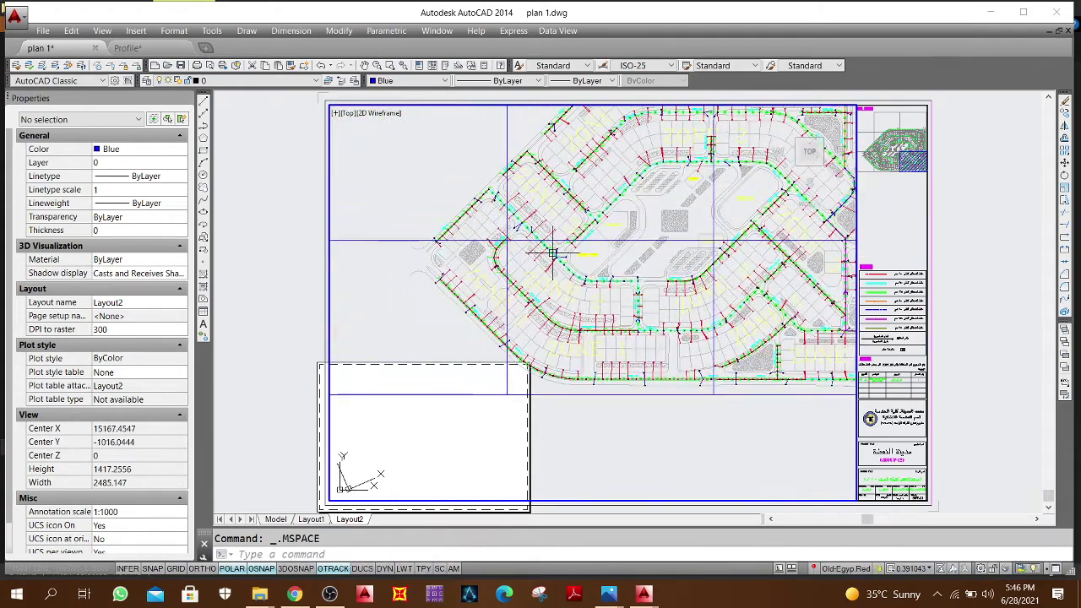
{"action": "scroll", "coordinate": [631, 351], "scroll_direction": "up", "scroll_amount": 2}
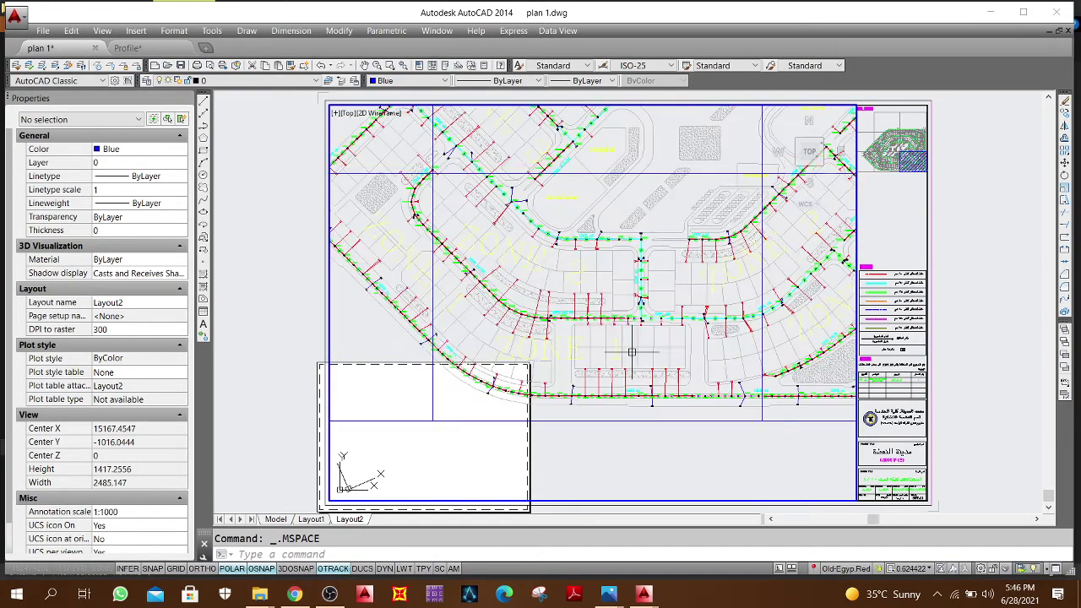
{"action": "scroll", "coordinate": [632, 352], "scroll_direction": "up", "scroll_amount": 2}
{"action": "left_click", "coordinate": [908, 568]}
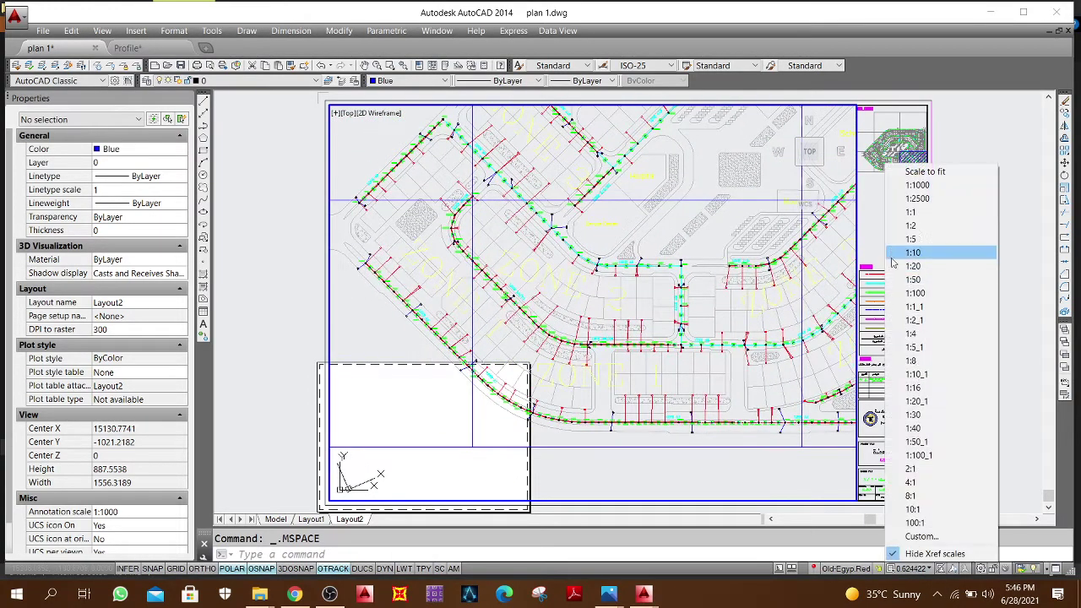
{"action": "left_click", "coordinate": [921, 186]}
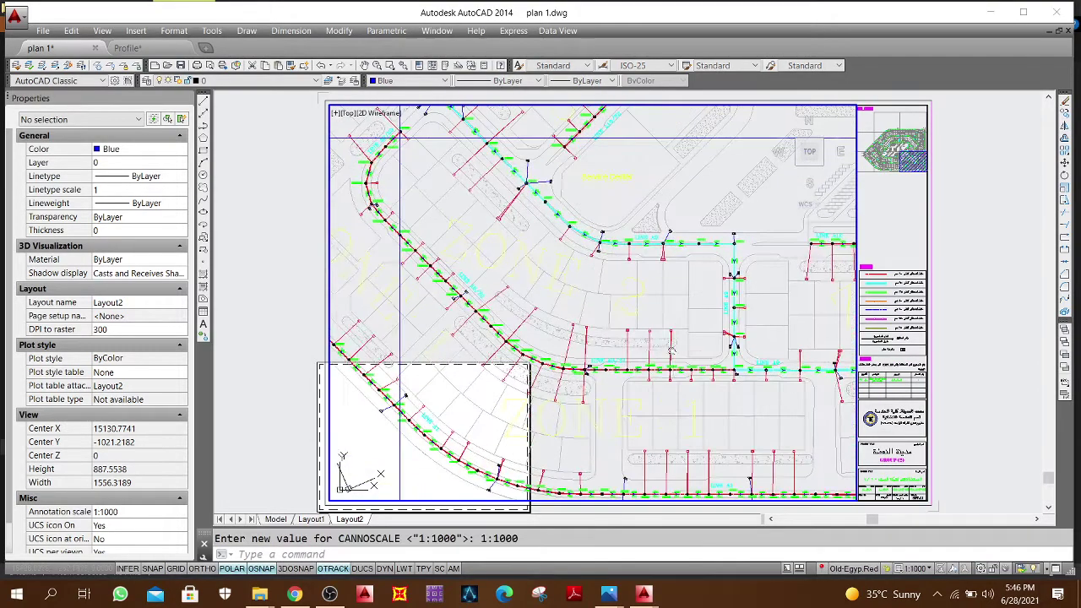
{"action": "middle_click_drag", "start_coordinate": [672, 350], "coordinate": [596, 318]}
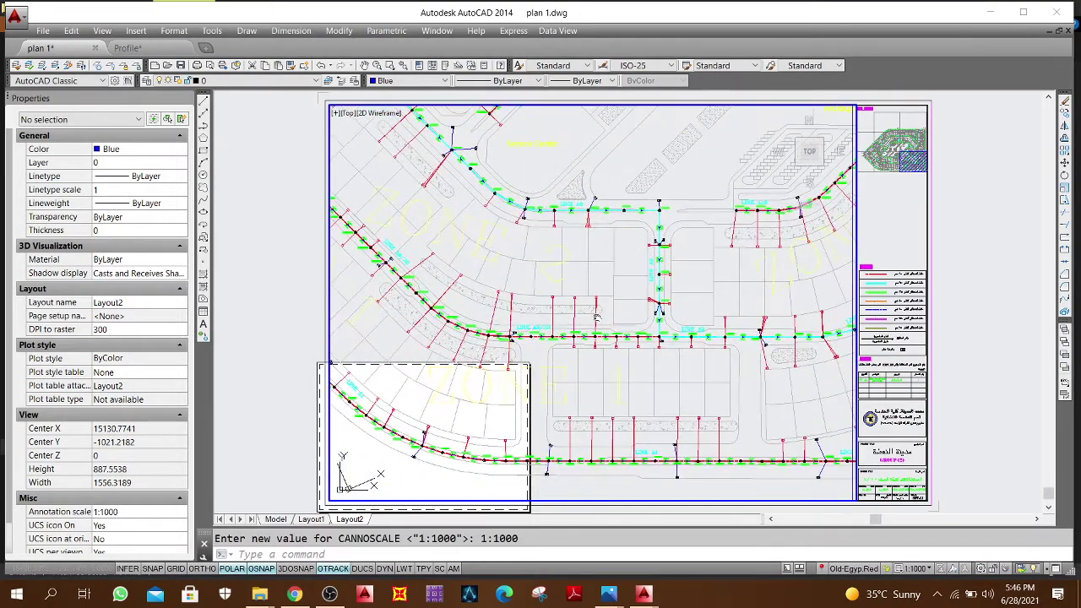
{"action": "double_click", "coordinate": [280, 306]}
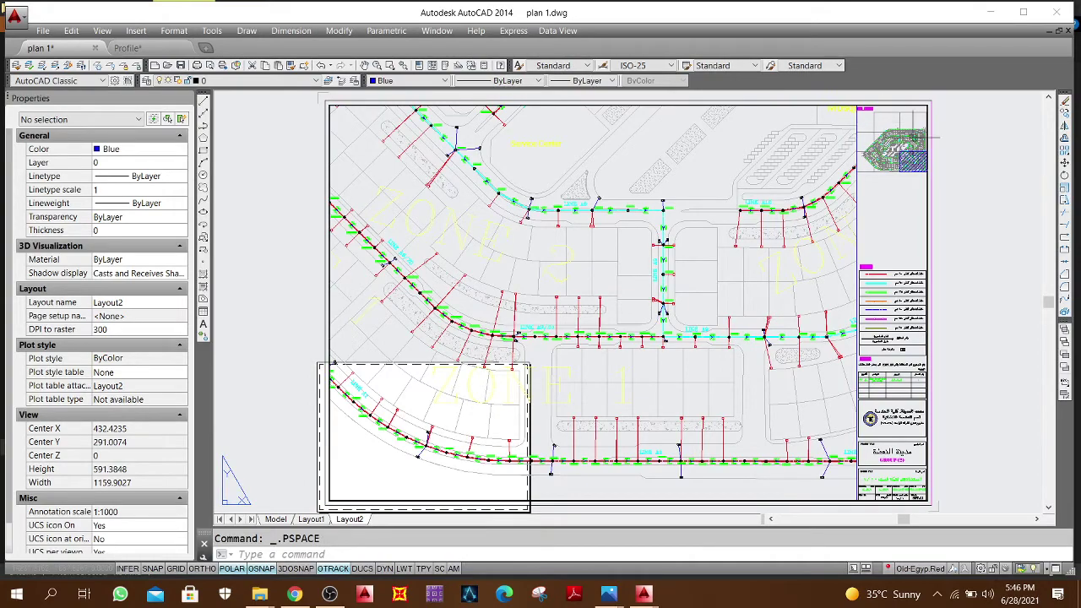
Step: Move the key plan's hatch and sheet number (1) one rectangle to the west, from upper-right to upper-left rectangle corner
{"action": "scroll", "coordinate": [929, 137], "scroll_direction": "up", "scroll_amount": 12}
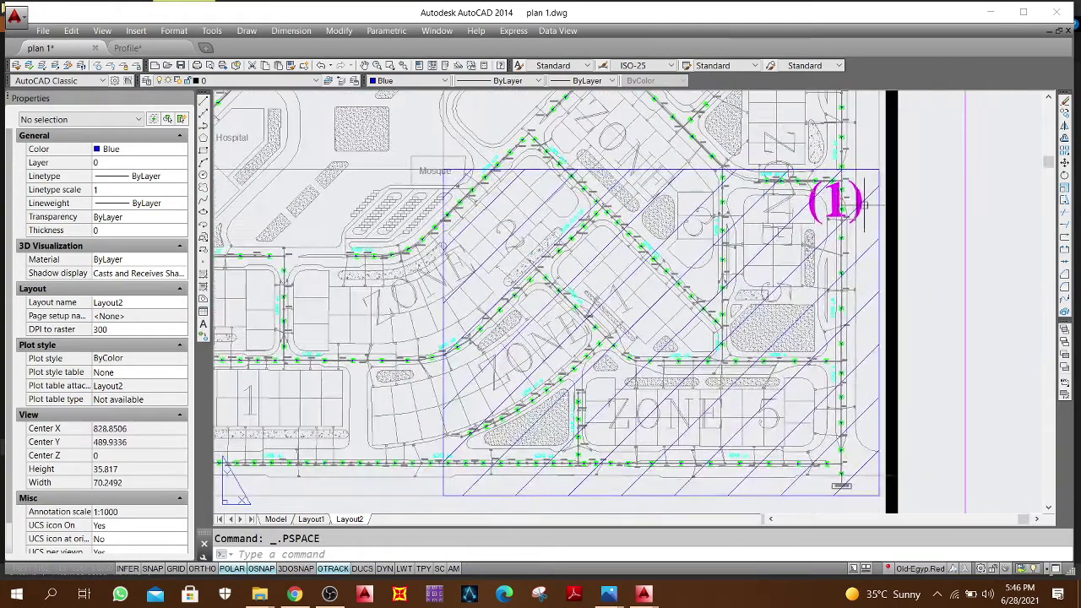
{"action": "left_click", "coordinate": [863, 196]}
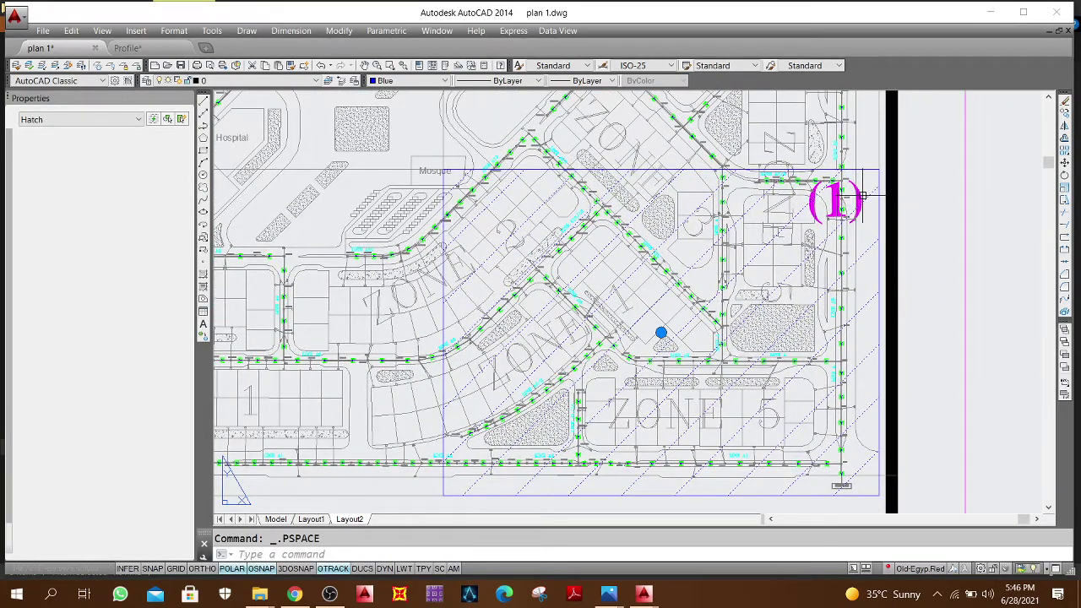
{"action": "left_click", "coordinate": [836, 221]}
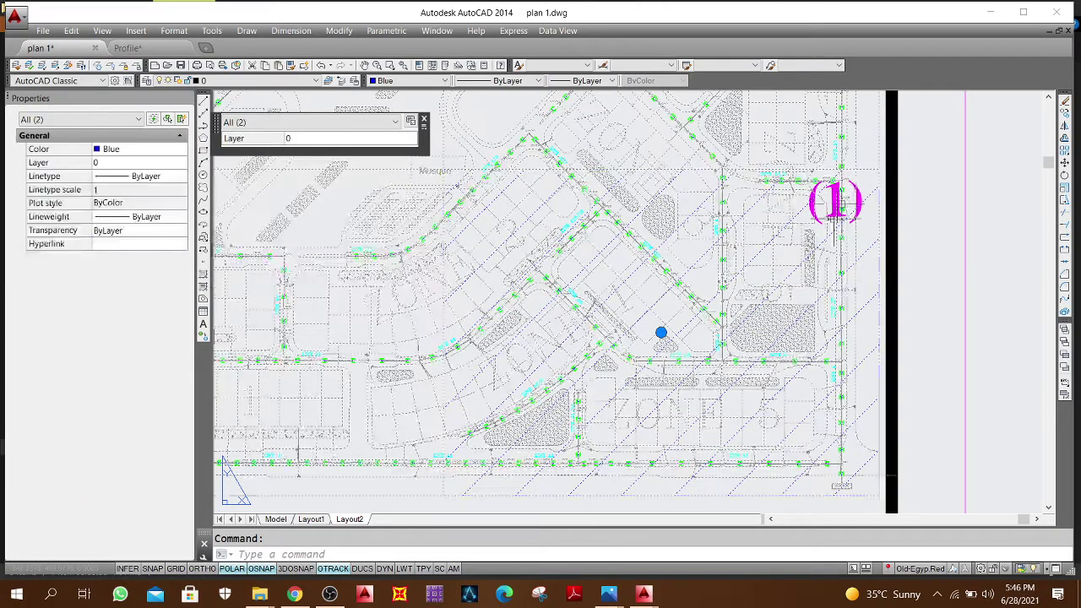
{"action": "key", "text": "Escape"}
{"action": "left_click", "coordinate": [862, 201]}
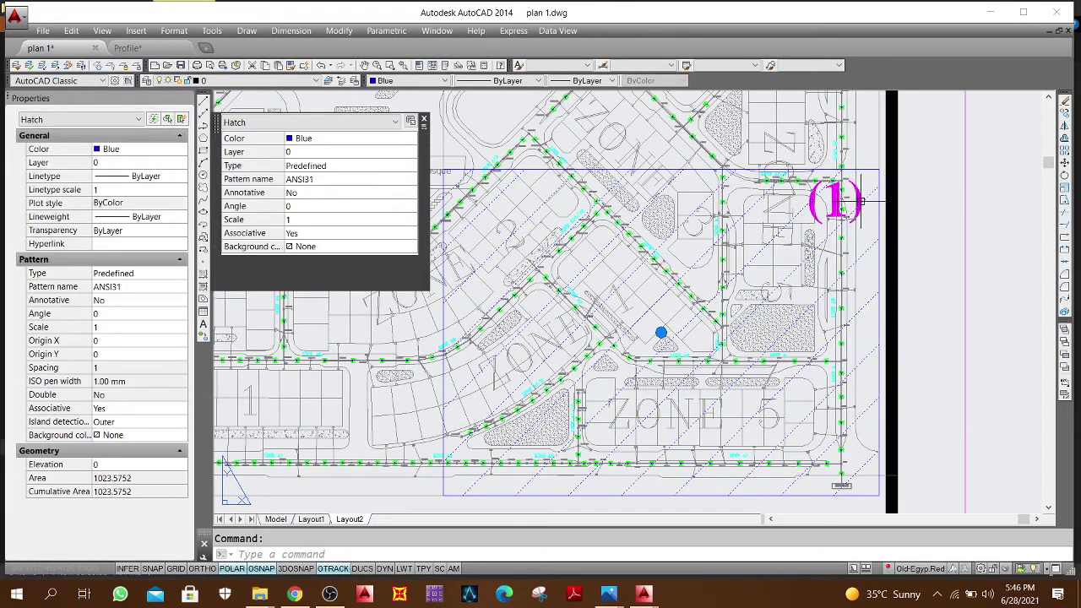
{"action": "left_click", "coordinate": [852, 201]}
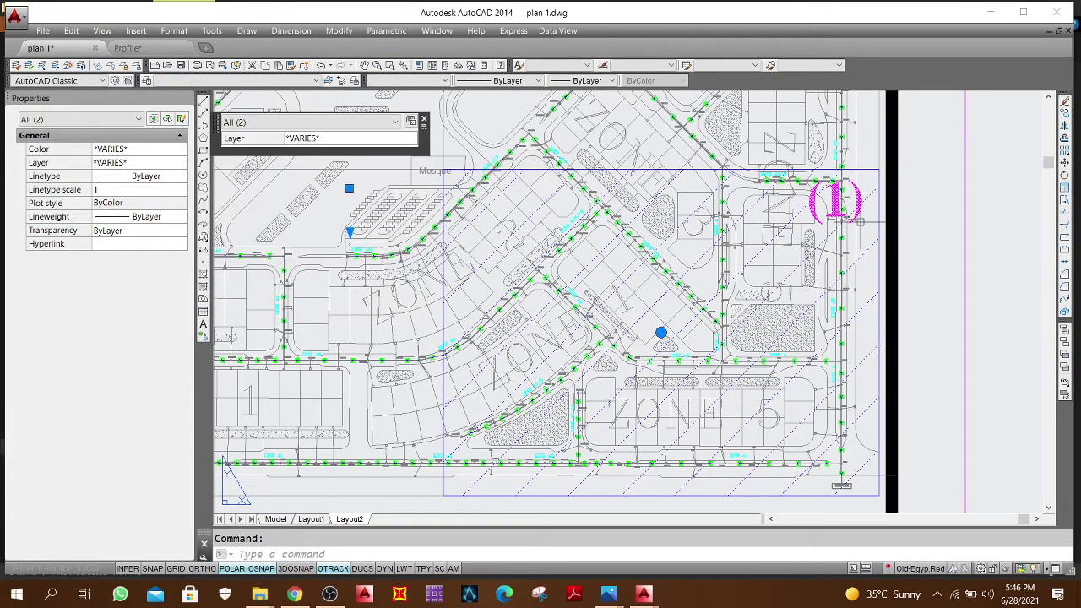
{"action": "type", "text": "c"}
{"action": "key", "text": "BackSpace"}
{"action": "type", "text": "m"}
{"action": "key", "text": "Return"}
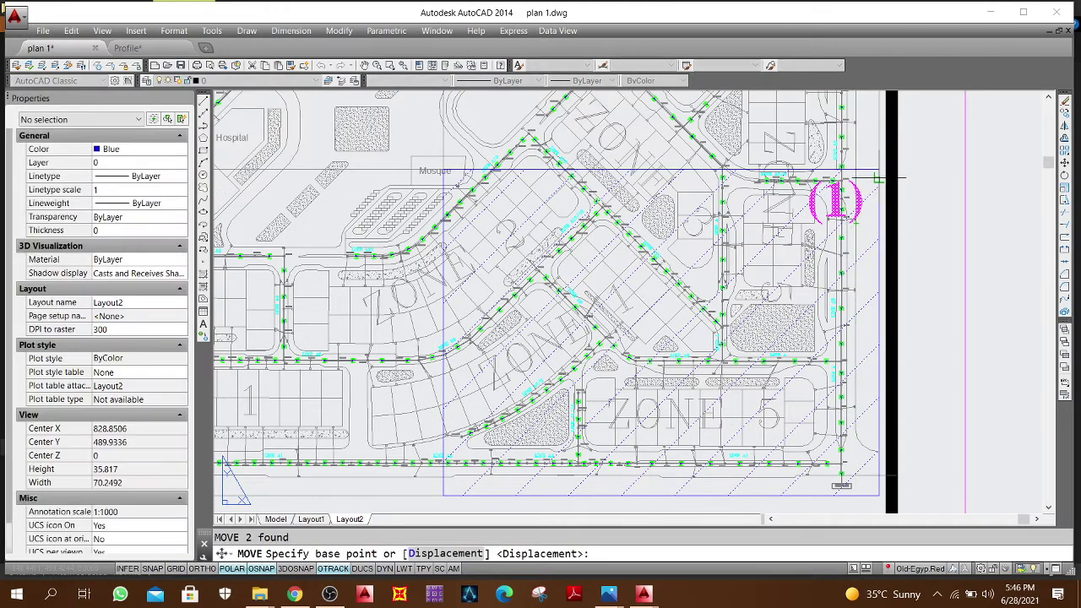
{"action": "left_click", "coordinate": [879, 169]}
{"action": "left_click", "coordinate": [444, 169]}
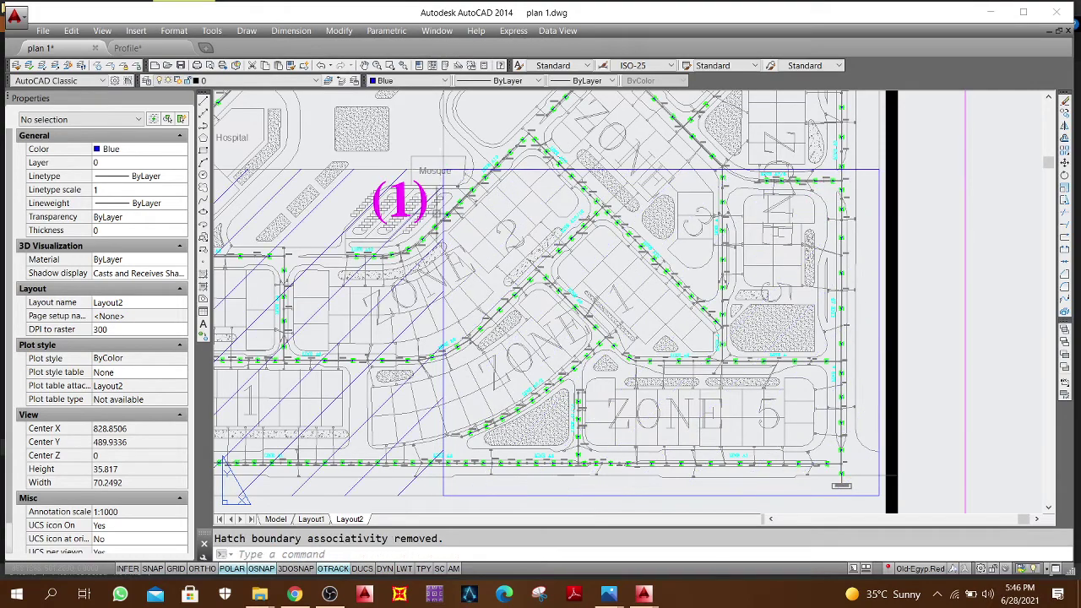
Step: Try to open the key plan's sheet number (1) for editing
{"action": "middle_click_drag", "start_coordinate": [444, 168], "coordinate": [669, 124]}
{"action": "left_click", "coordinate": [643, 148]}
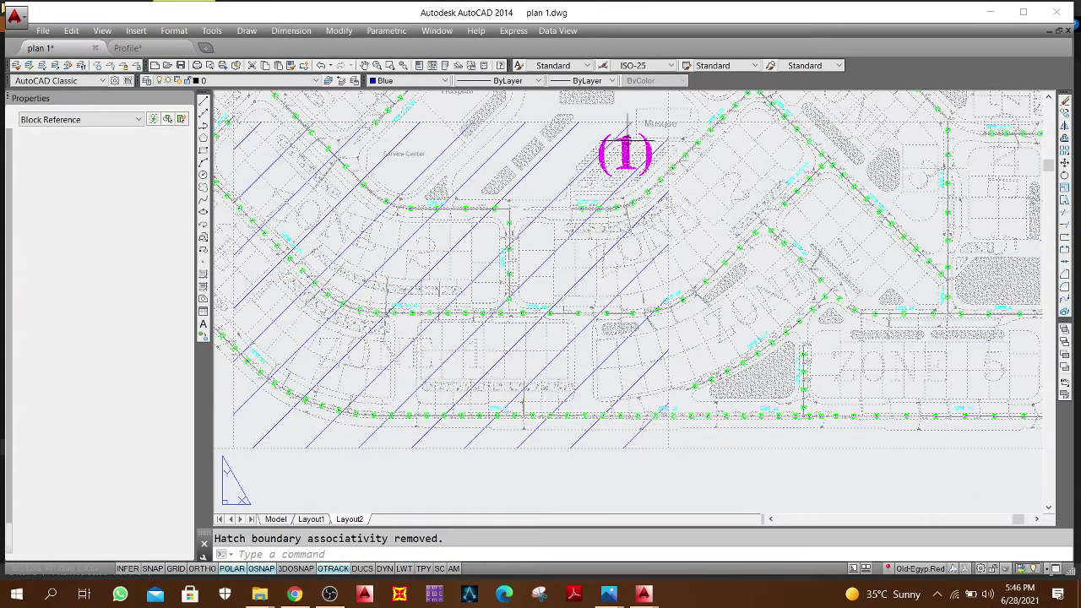
{"action": "double_click", "coordinate": [621, 150]}
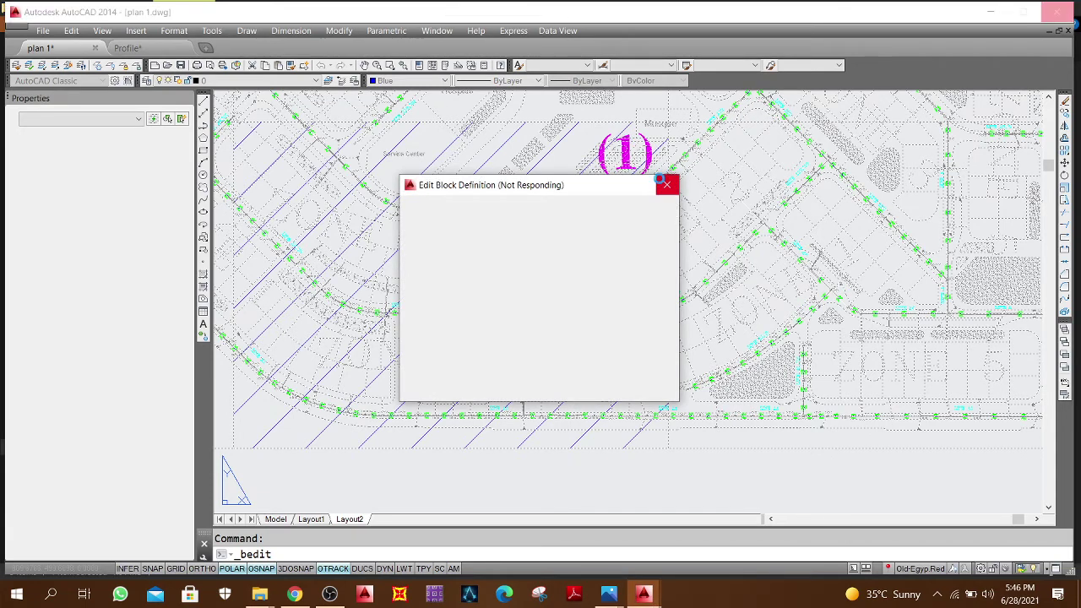
Step: Force the unresponsive AutoCAD session to close and cancel the problem report
{"action": "left_click", "coordinate": [661, 181]}
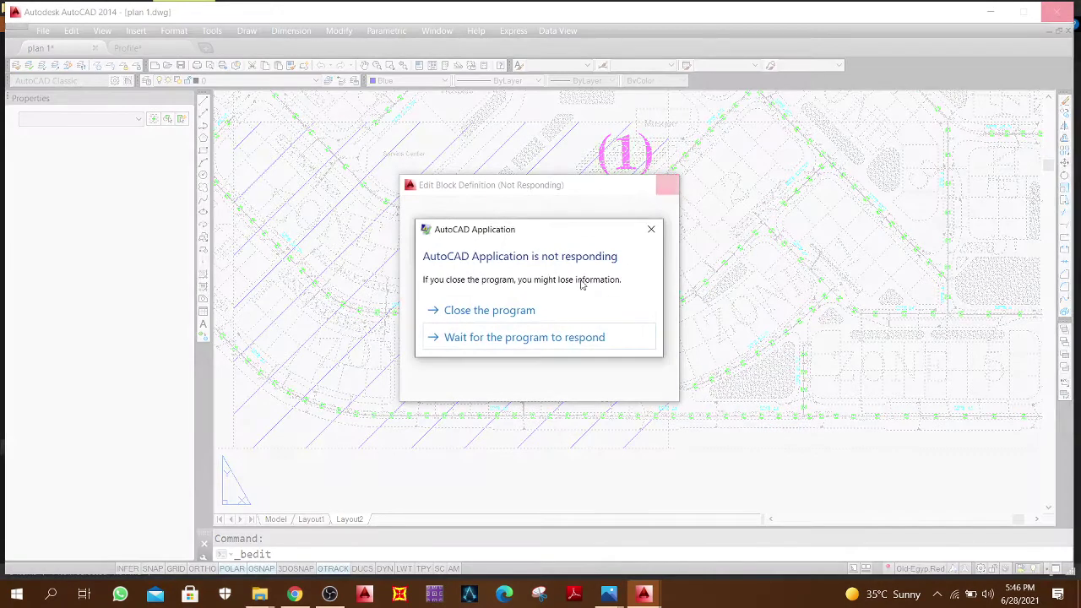
{"action": "left_click", "coordinate": [511, 338]}
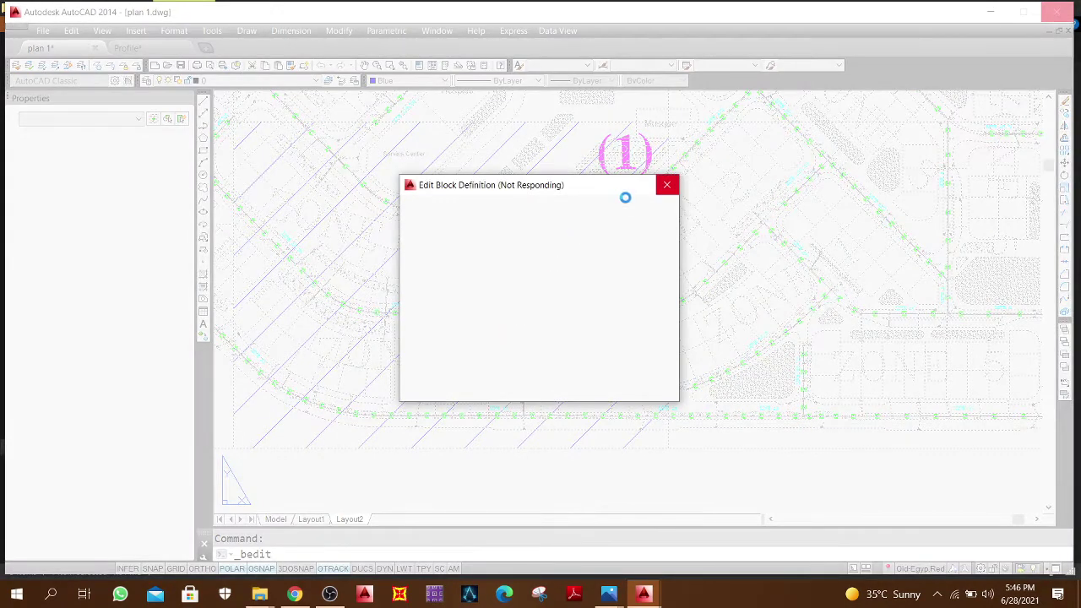
{"action": "left_click", "coordinate": [664, 186]}
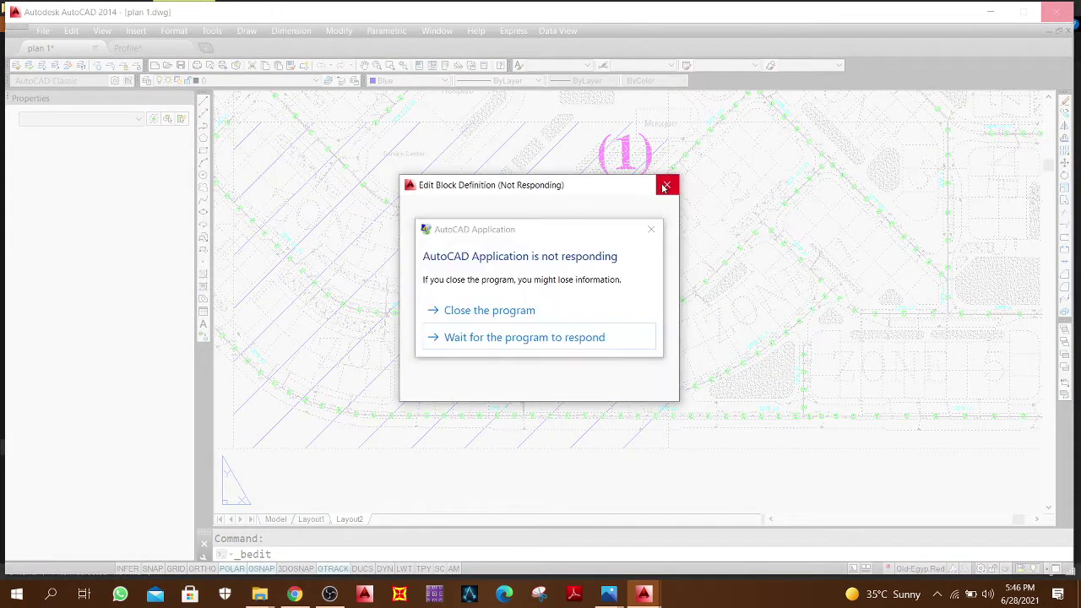
{"action": "left_click", "coordinate": [503, 313]}
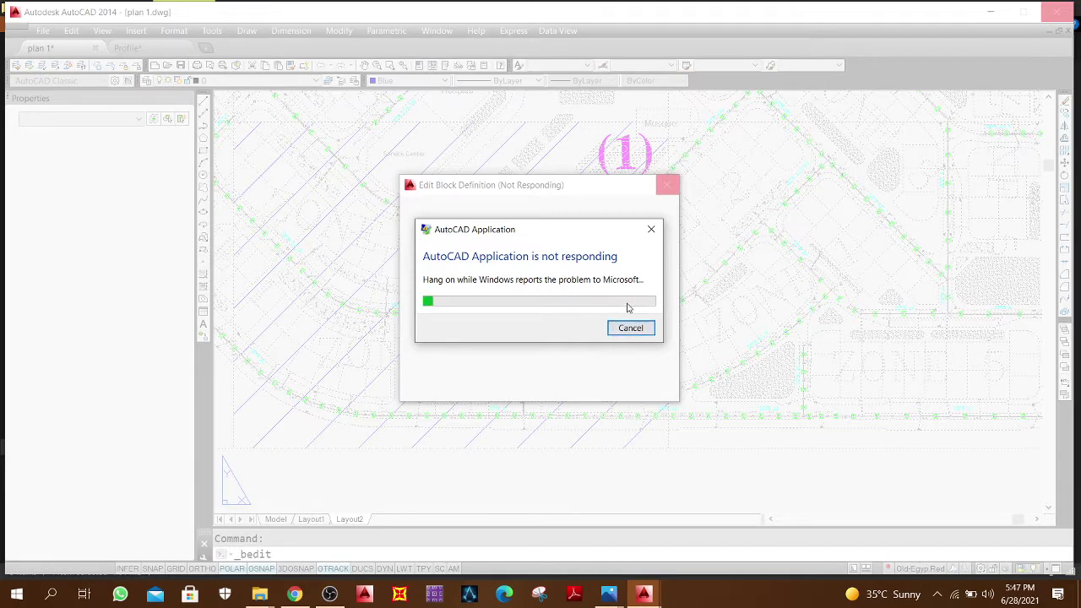
{"action": "left_click", "coordinate": [630, 328]}
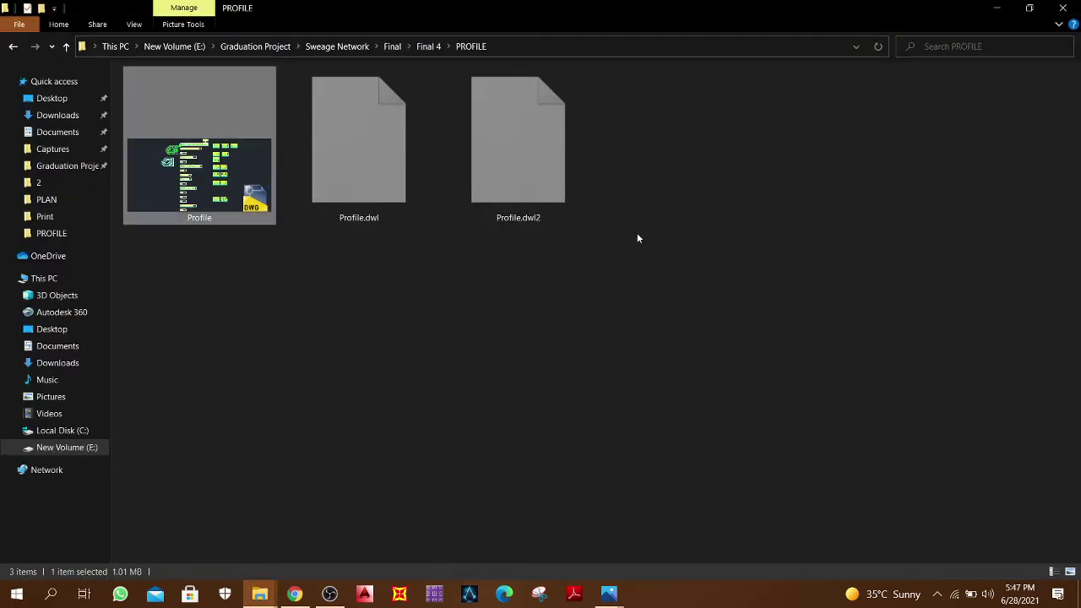
Step: Open plan.dwg from the Final 4 project's PLAN folder, accepting the educational plot stamp
{"action": "left_click", "coordinate": [13, 47]}
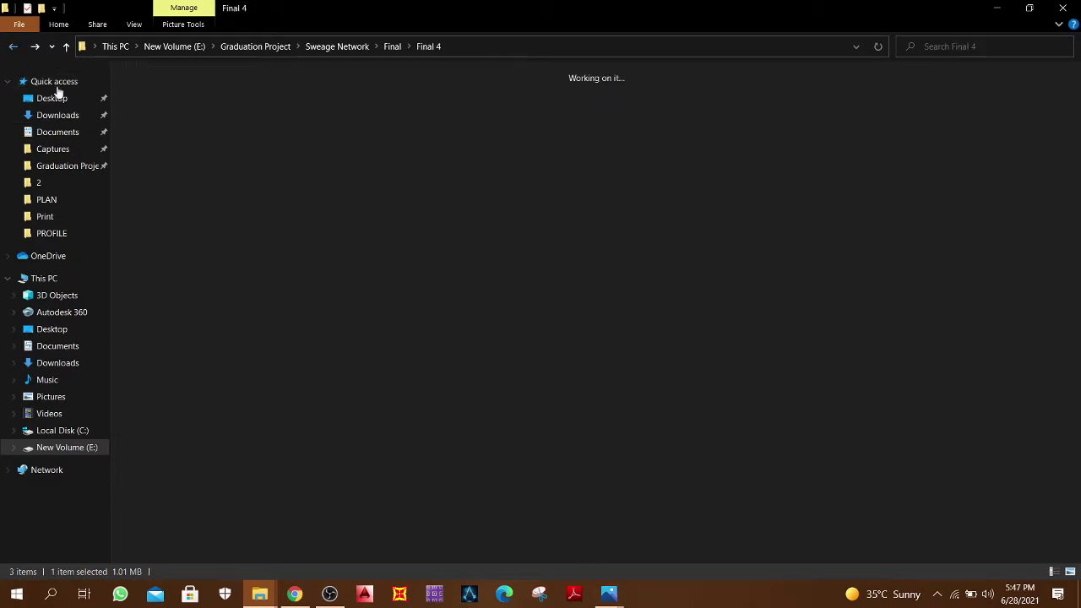
{"action": "double_click", "coordinate": [397, 196]}
{"action": "left_click", "coordinate": [403, 180]}
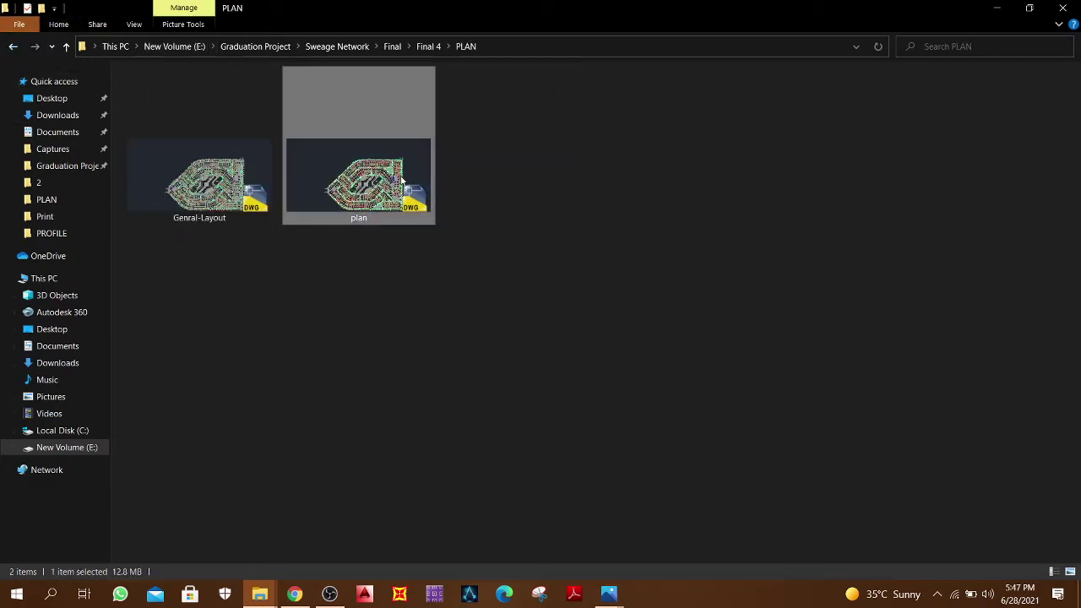
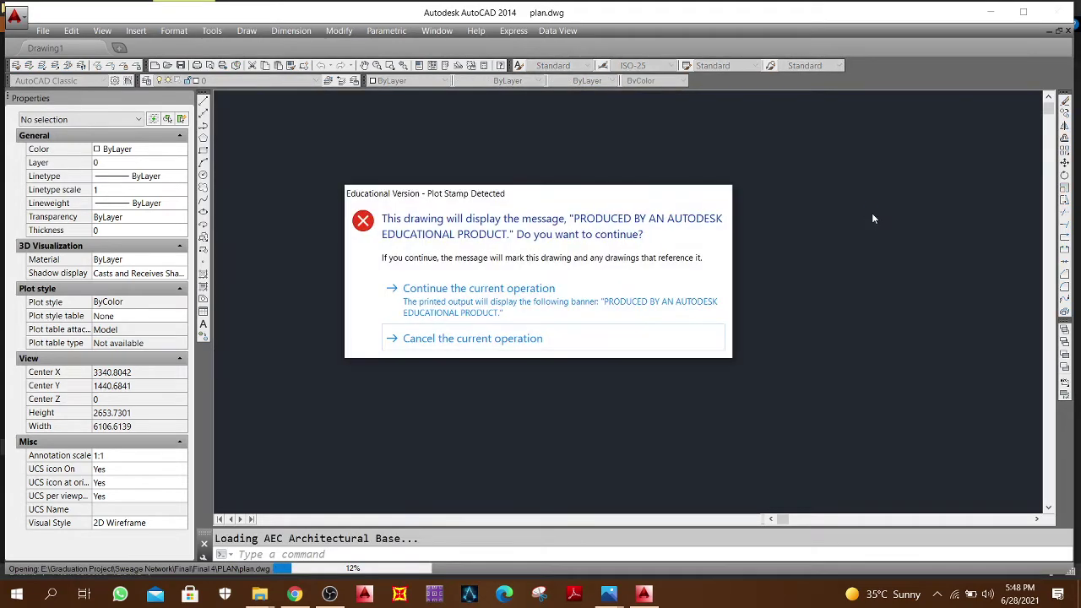
{"action": "left_click", "coordinate": [560, 289]}
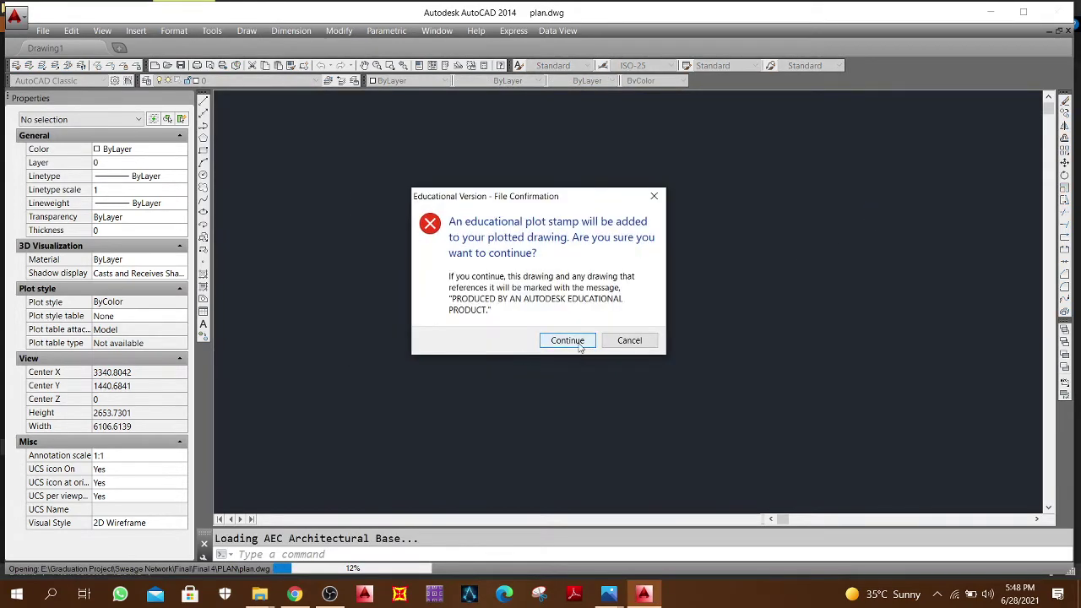
{"action": "left_click", "coordinate": [568, 341]}
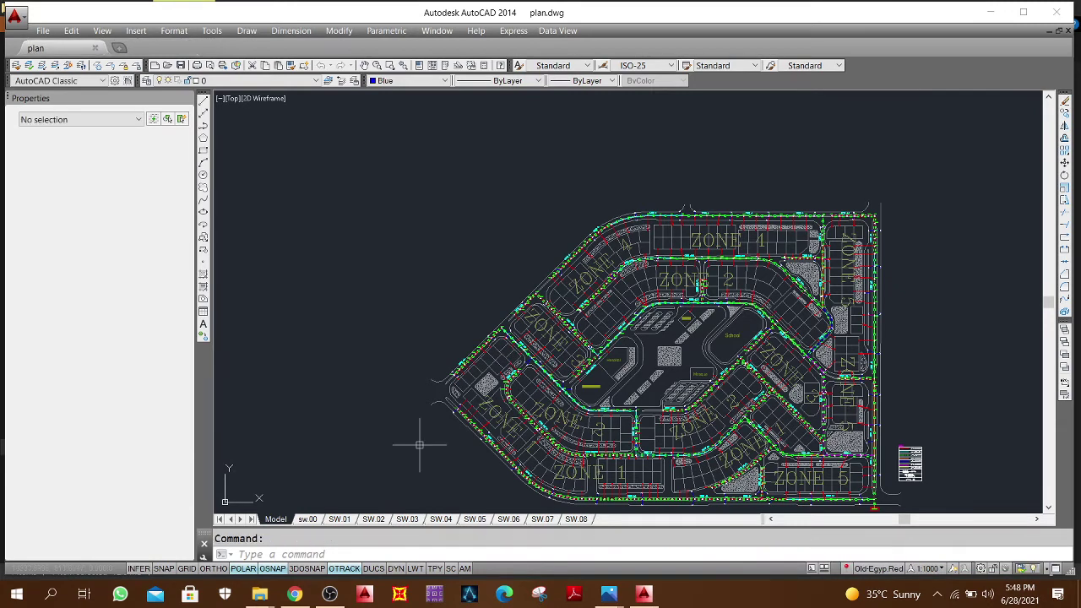
Step: Close the drawing recovery notice and manager, and switch from layout SW.01 to layout sw.00
{"action": "left_click", "coordinate": [342, 520]}
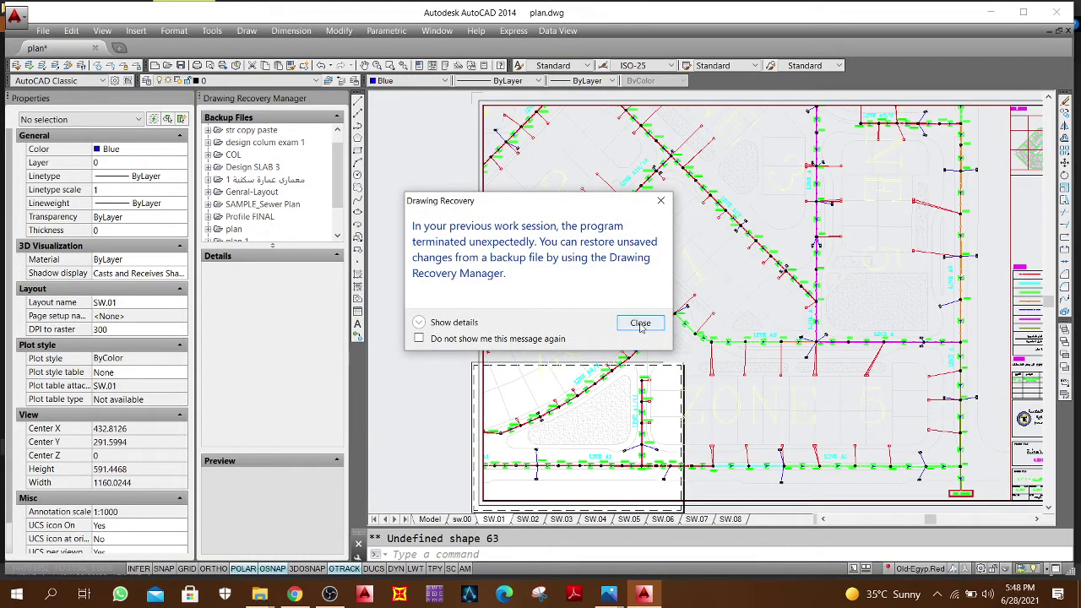
{"action": "left_click", "coordinate": [639, 323]}
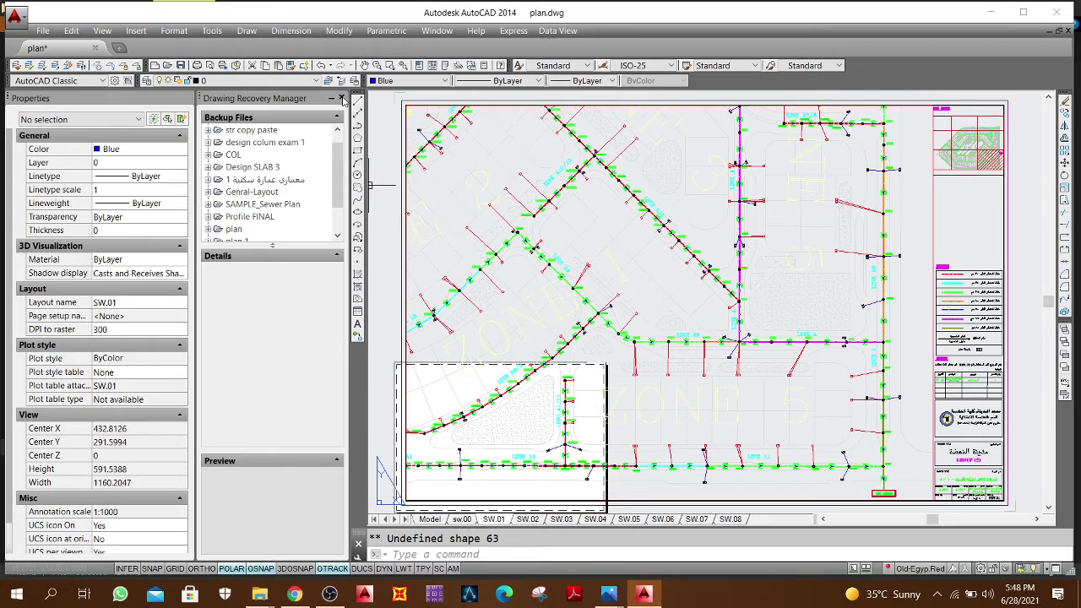
{"action": "left_click", "coordinate": [341, 99]}
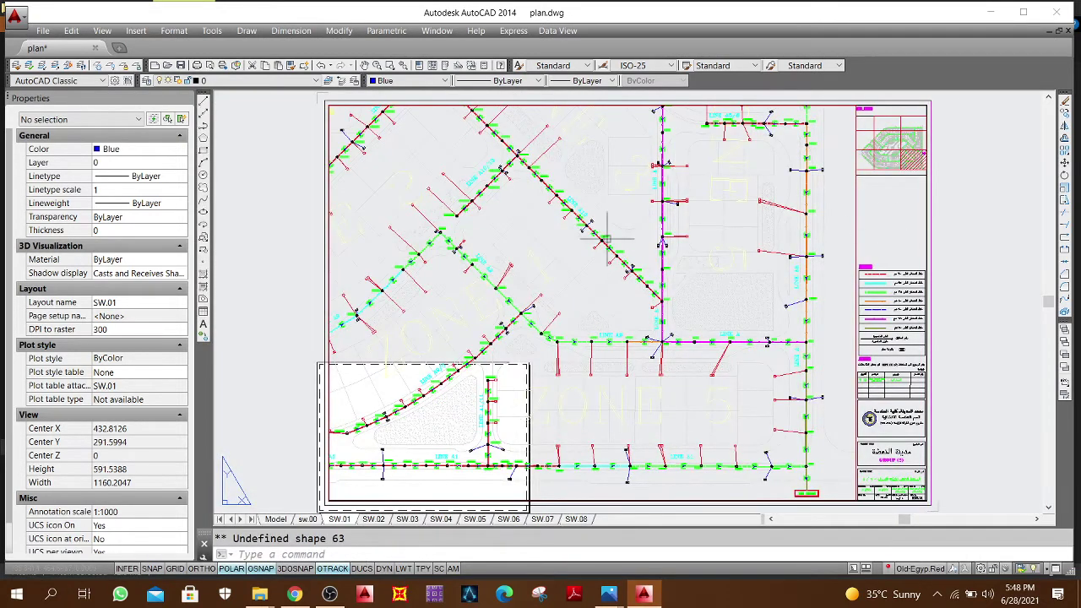
{"action": "left_click", "coordinate": [309, 520]}
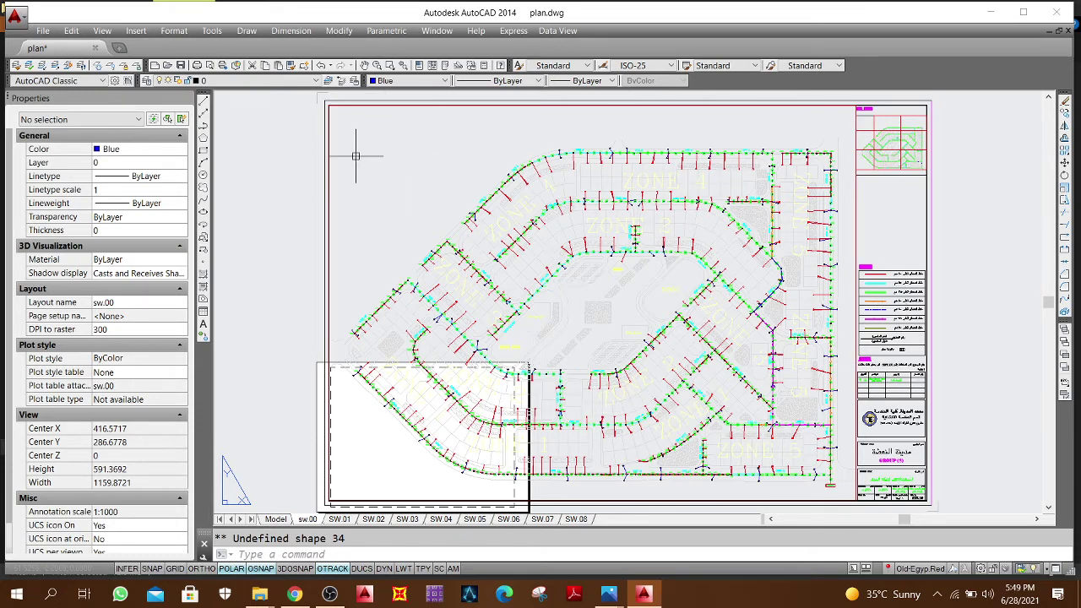
Step: Try to set the sw.00 layout's existing main viewport to 1:1000, and return to paper space
{"action": "double_click", "coordinate": [383, 179]}
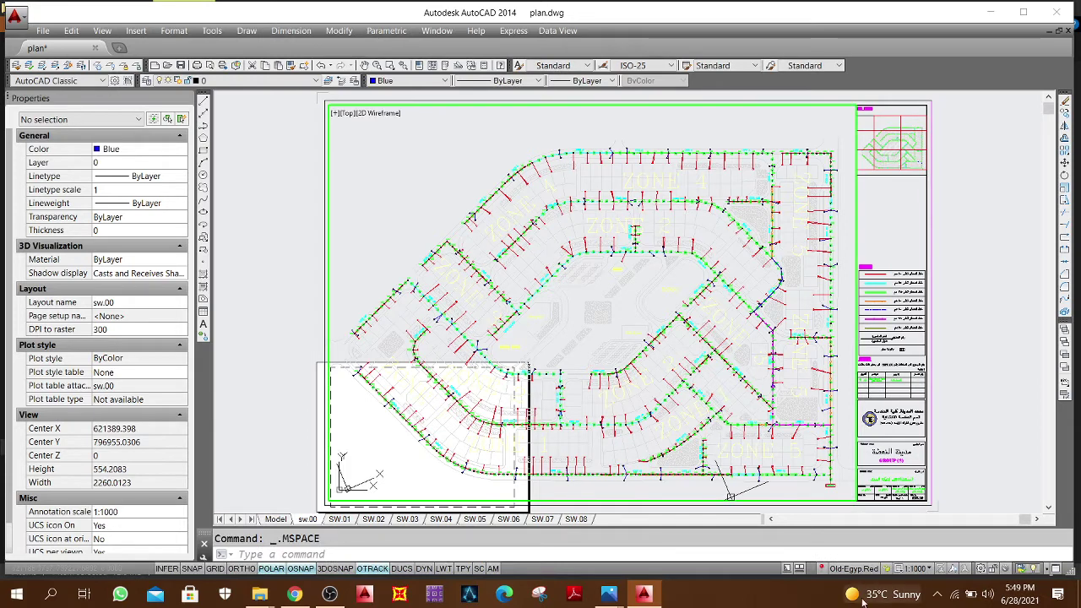
{"action": "left_click", "coordinate": [920, 569]}
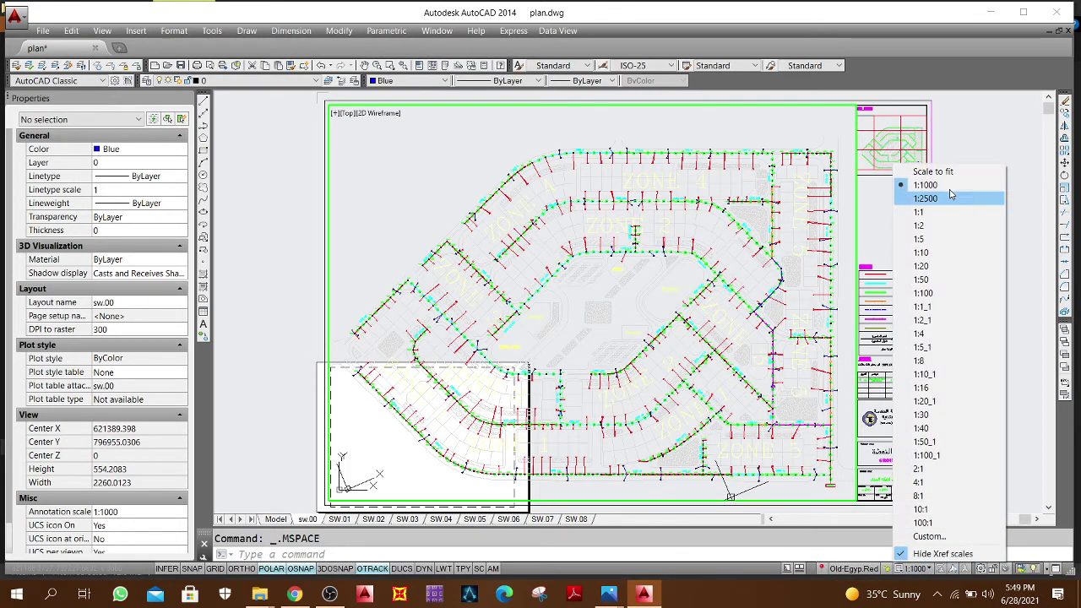
{"action": "left_click", "coordinate": [925, 185]}
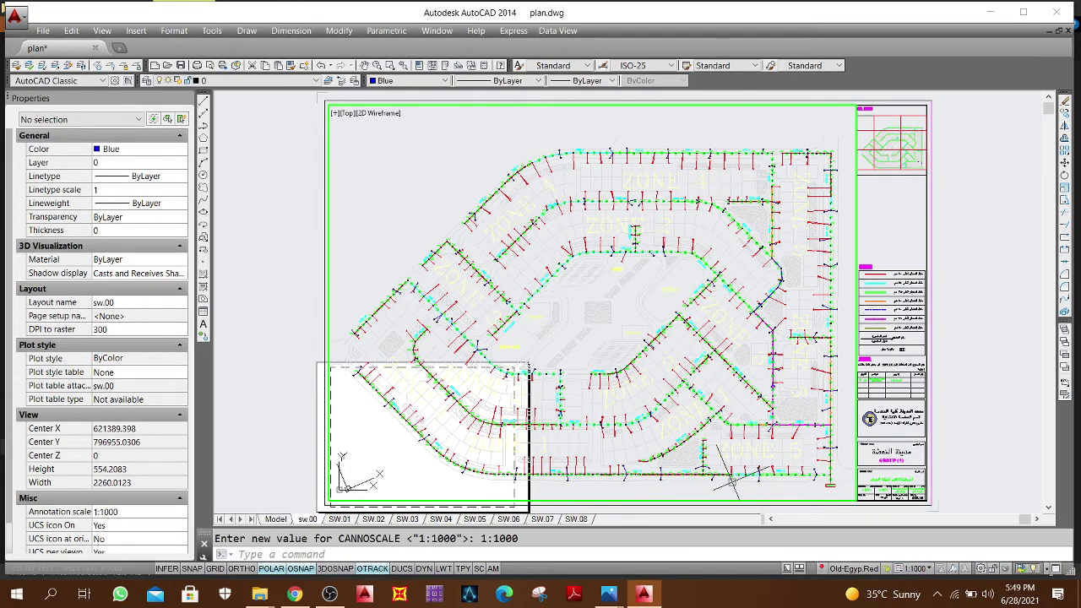
{"action": "double_click", "coordinate": [975, 189]}
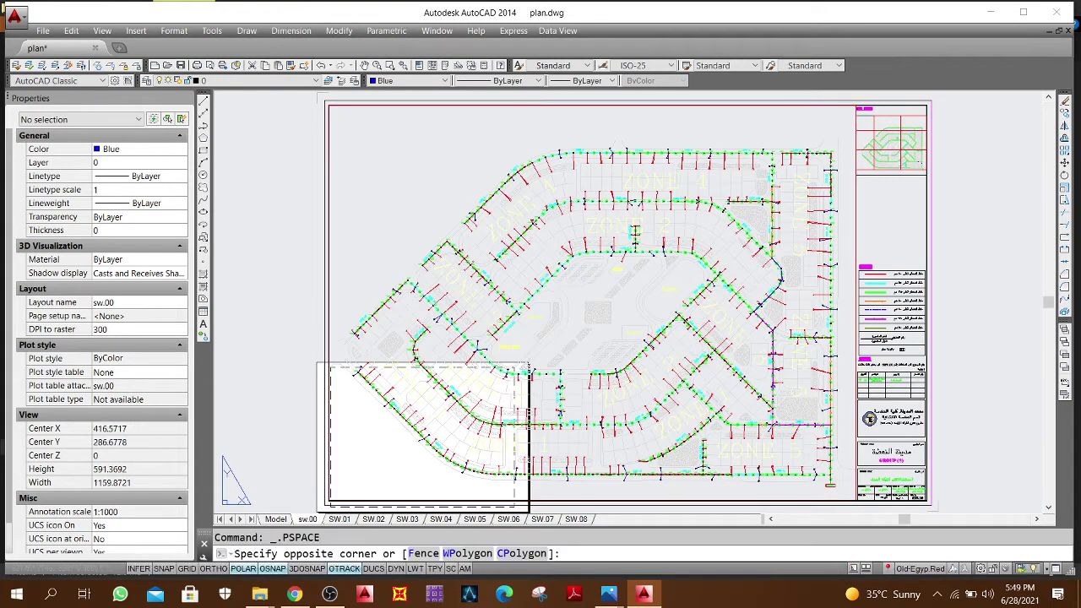
{"action": "key", "text": "Escape"}
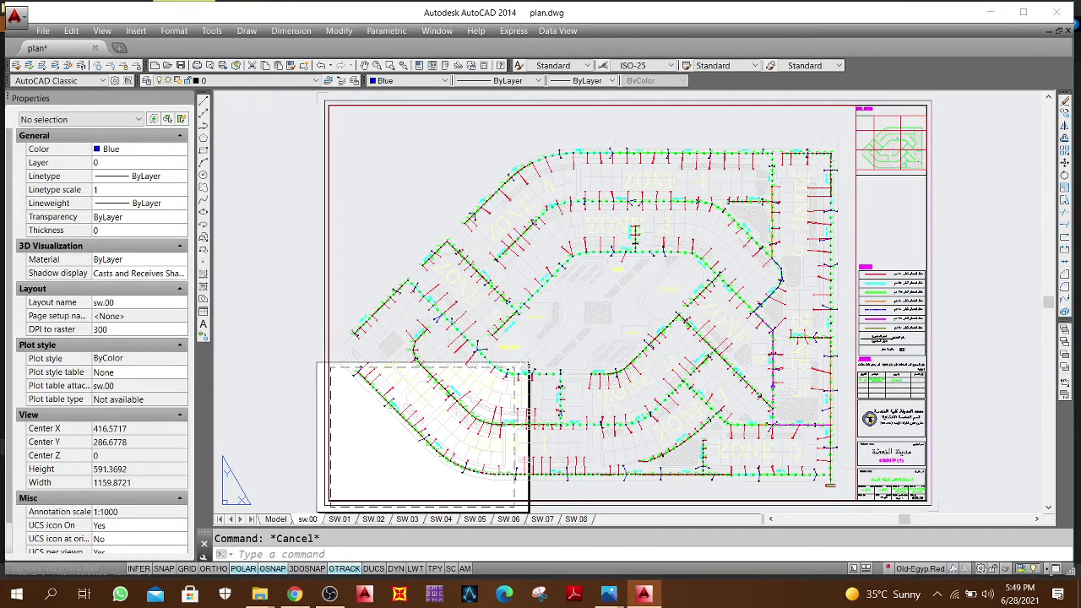
Step: Delete the sw.00 main viewport and create a new one with -VPORTS, from the frame's upper-left inner corner to the title block's lower-left corner
{"action": "left_click", "coordinate": [855, 207]}
{"action": "key", "text": "Delete"}
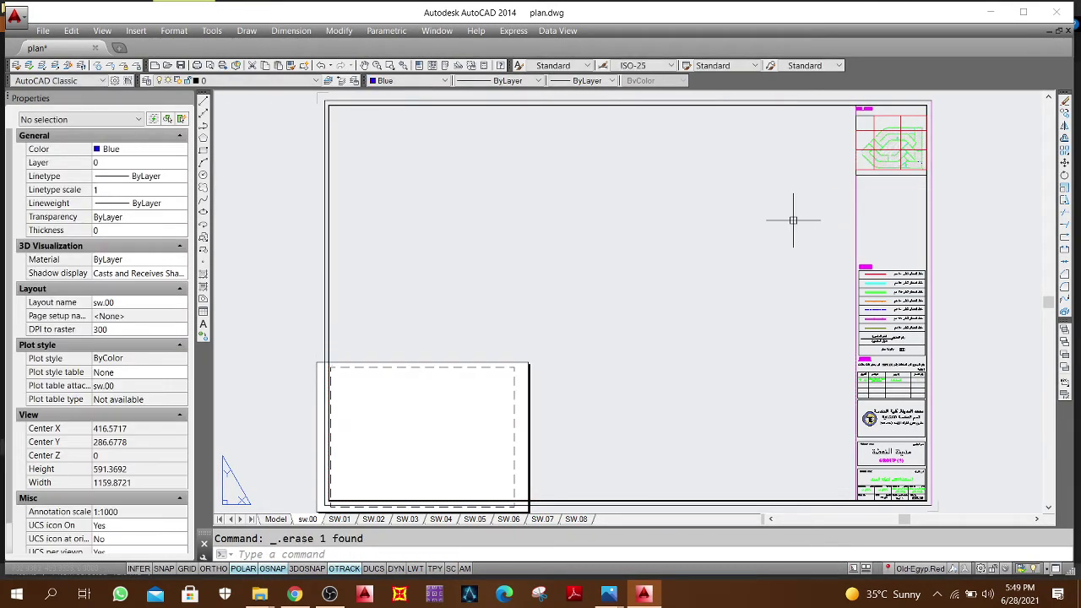
{"action": "type", "text": "-vports"}
{"action": "key", "text": "Return"}
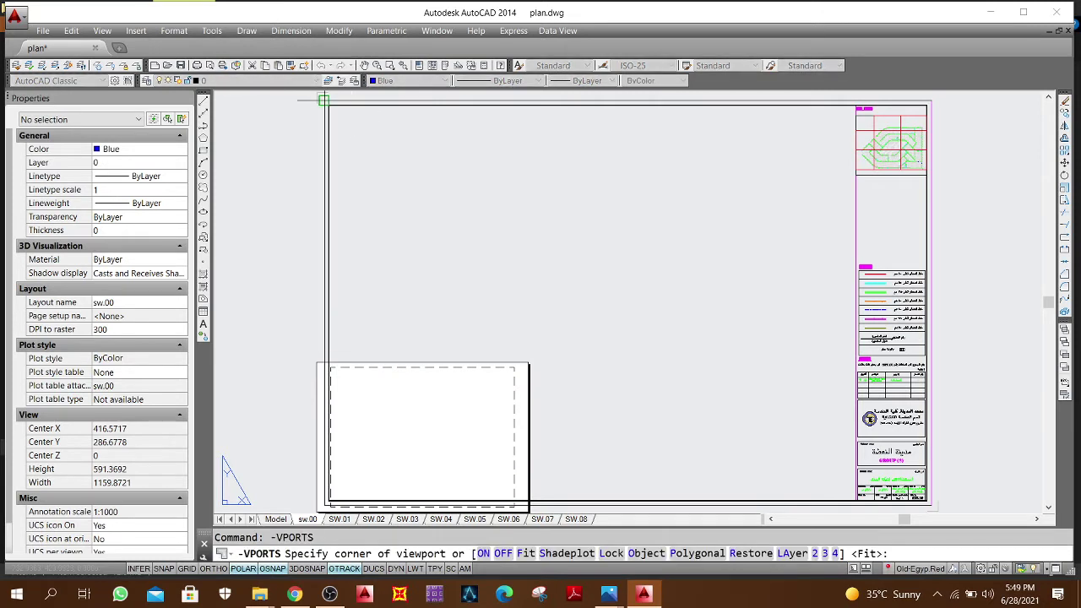
{"action": "scroll", "coordinate": [331, 106], "scroll_direction": "up", "scroll_amount": 6}
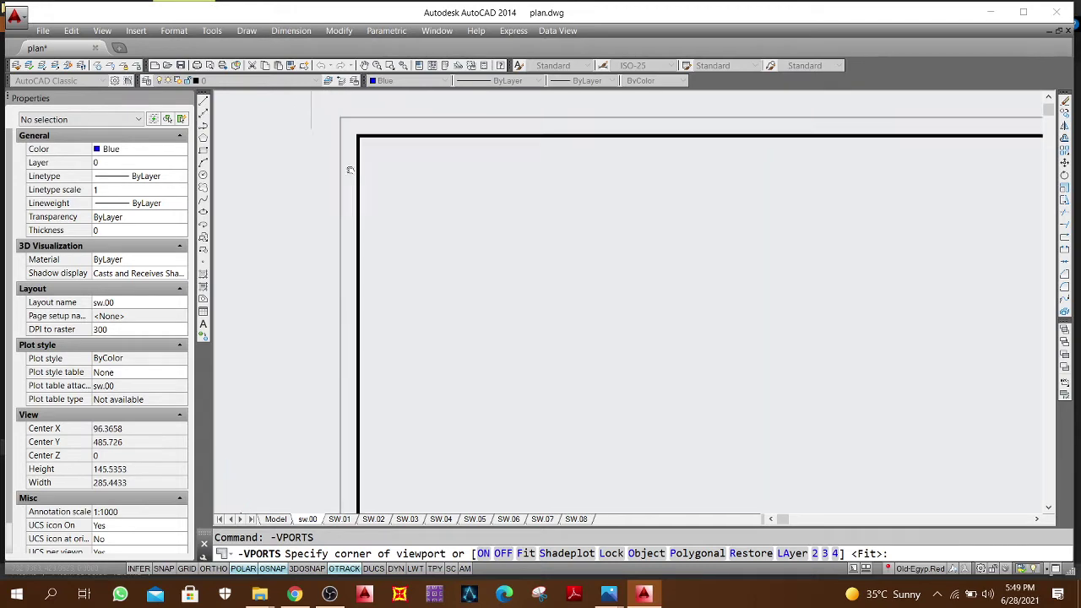
{"action": "left_click", "coordinate": [362, 148]}
{"action": "scroll", "coordinate": [558, 423], "scroll_direction": "down", "scroll_amount": 10}
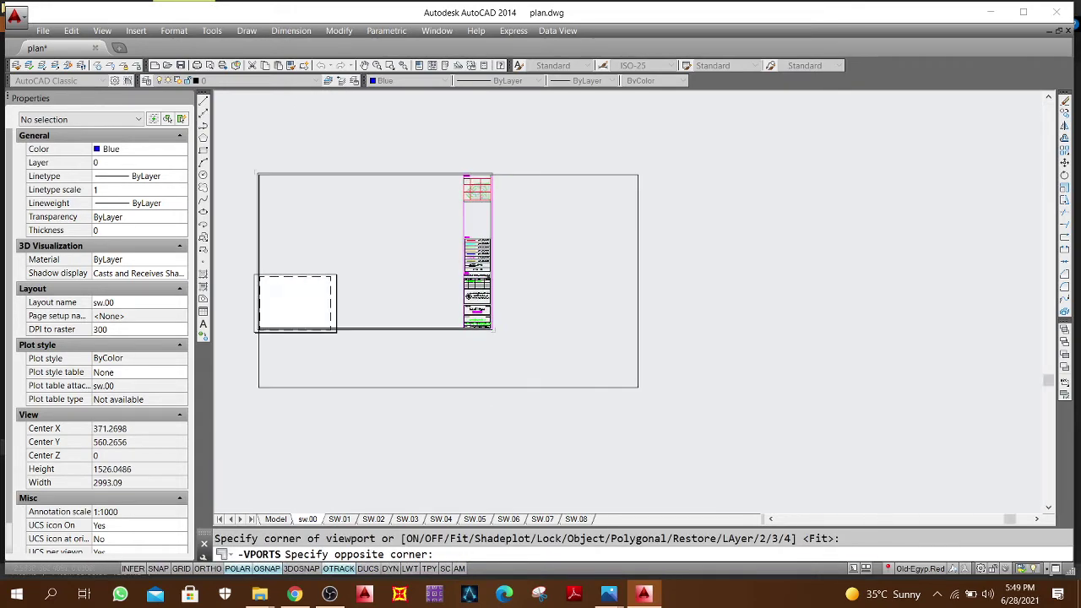
{"action": "scroll", "coordinate": [489, 344], "scroll_direction": "up", "scroll_amount": 3}
{"action": "scroll", "coordinate": [489, 344], "scroll_direction": "up", "scroll_amount": 4}
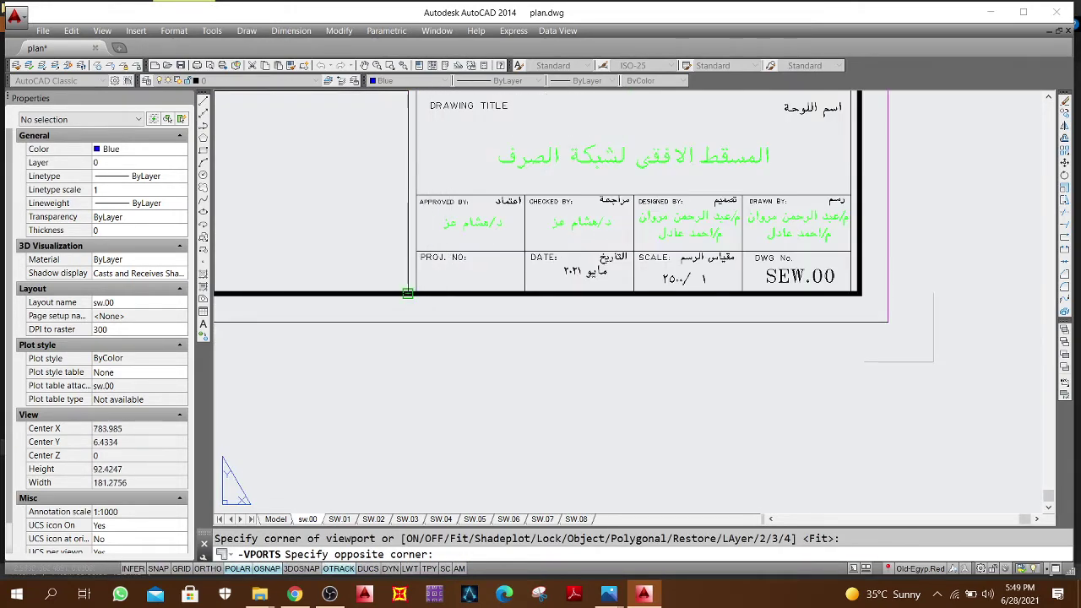
{"action": "left_click", "coordinate": [405, 295]}
{"action": "middle_click", "coordinate": [436, 397]}
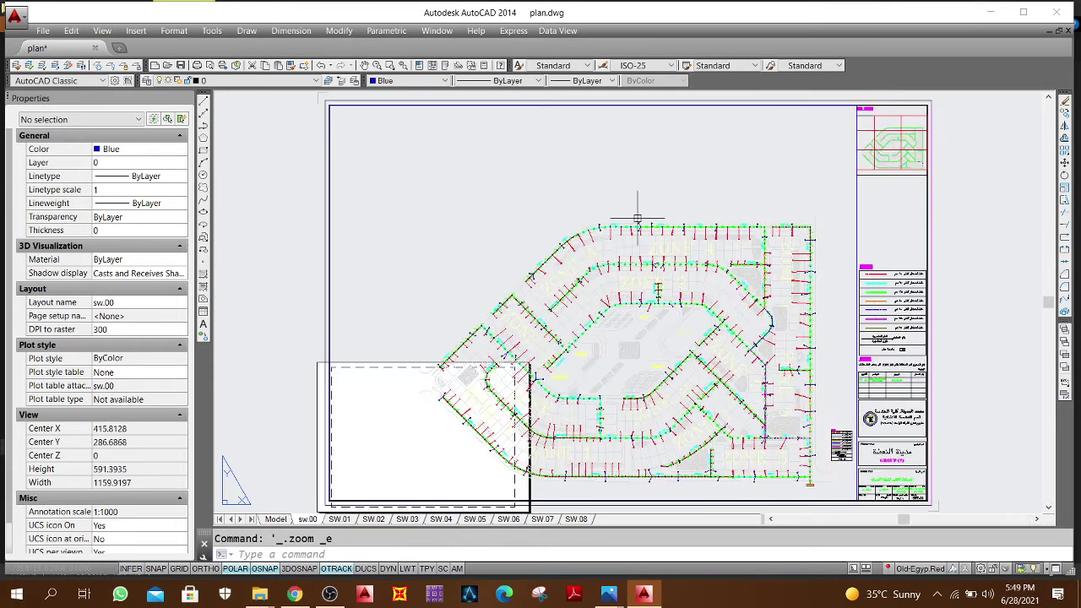
Step: Activate the new viewport on sw.00 and set its scale to 1:1000
{"action": "middle_click_drag", "start_coordinate": [638, 194], "coordinate": [601, 183]}
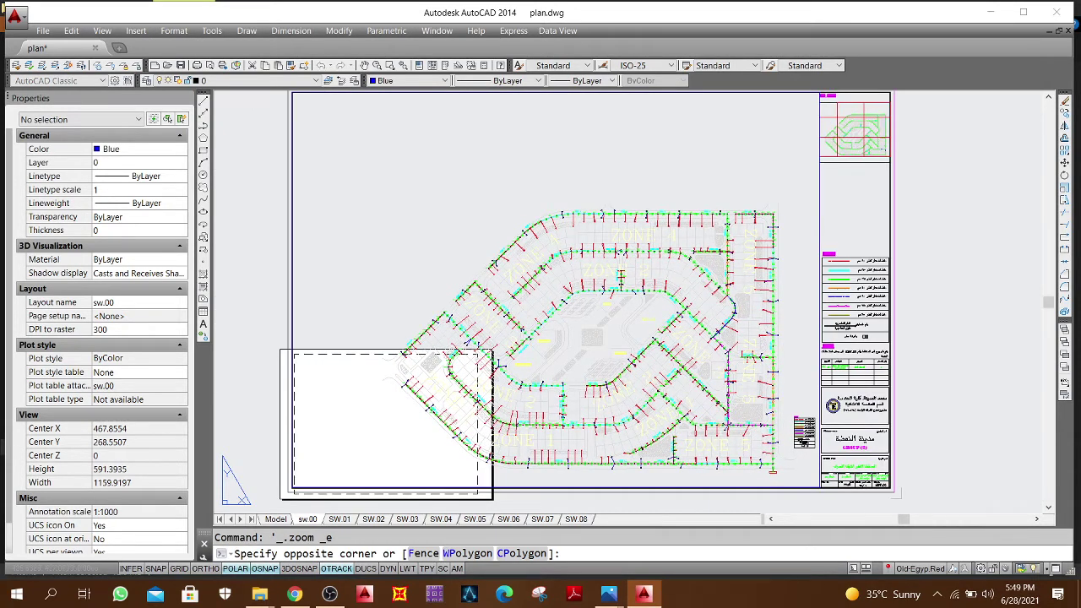
{"action": "double_click", "coordinate": [601, 181]}
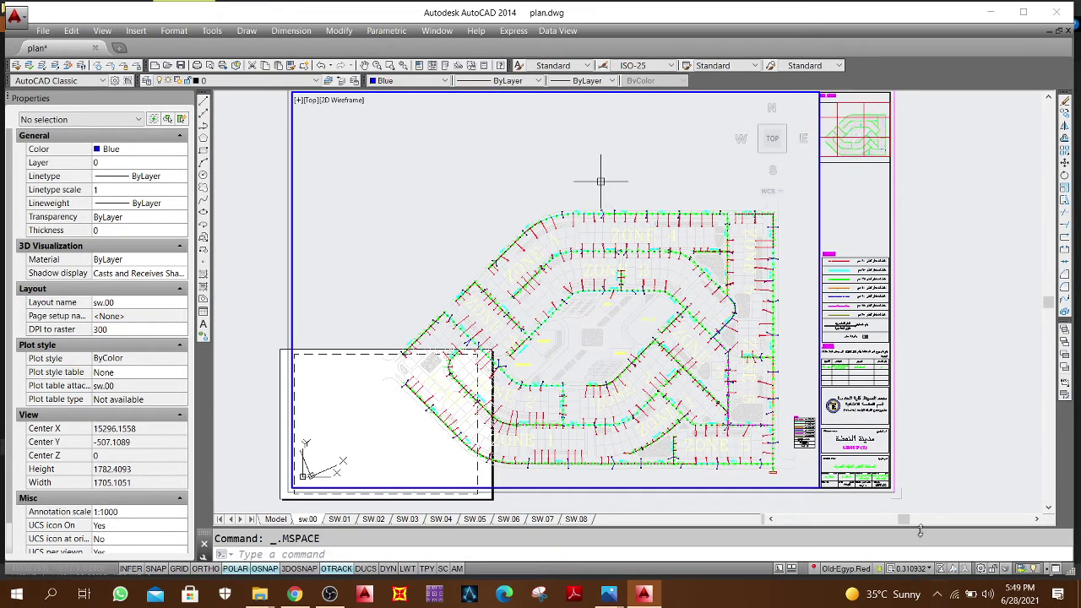
{"action": "left_click", "coordinate": [912, 571]}
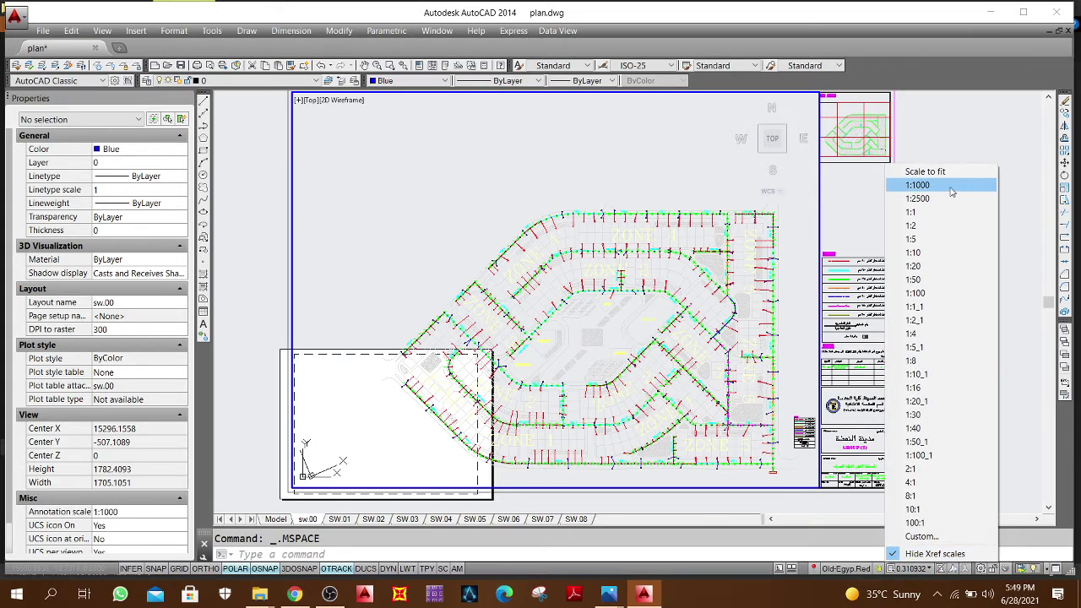
{"action": "left_click", "coordinate": [918, 185]}
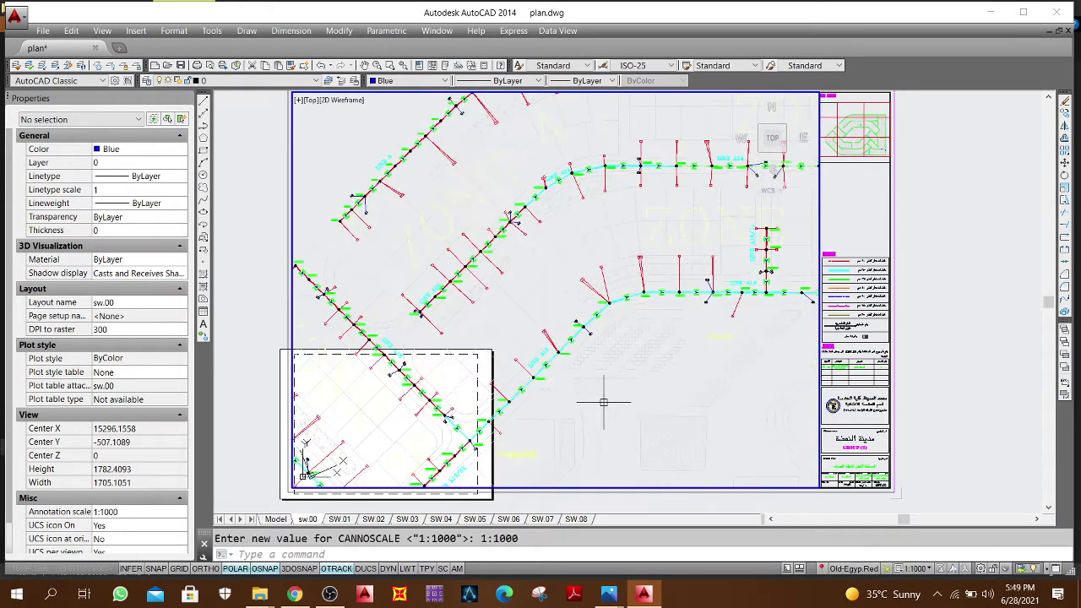
Step: Add a custom drawing scale named 1:1500, with 1 paper unit equal to 1.5 drawing units
{"action": "left_click", "coordinate": [914, 568]}
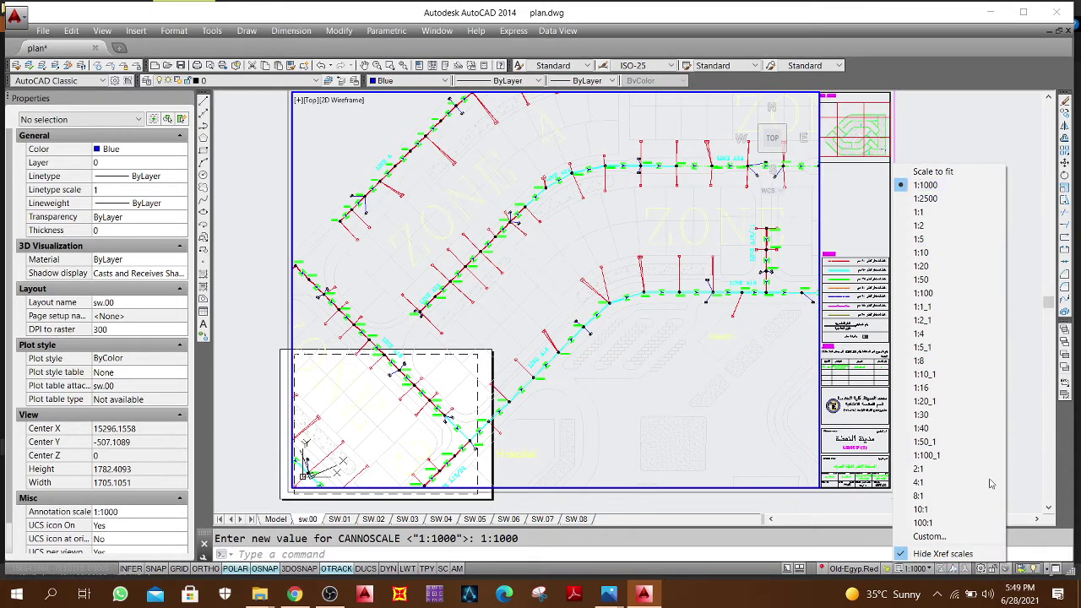
{"action": "left_click", "coordinate": [928, 537]}
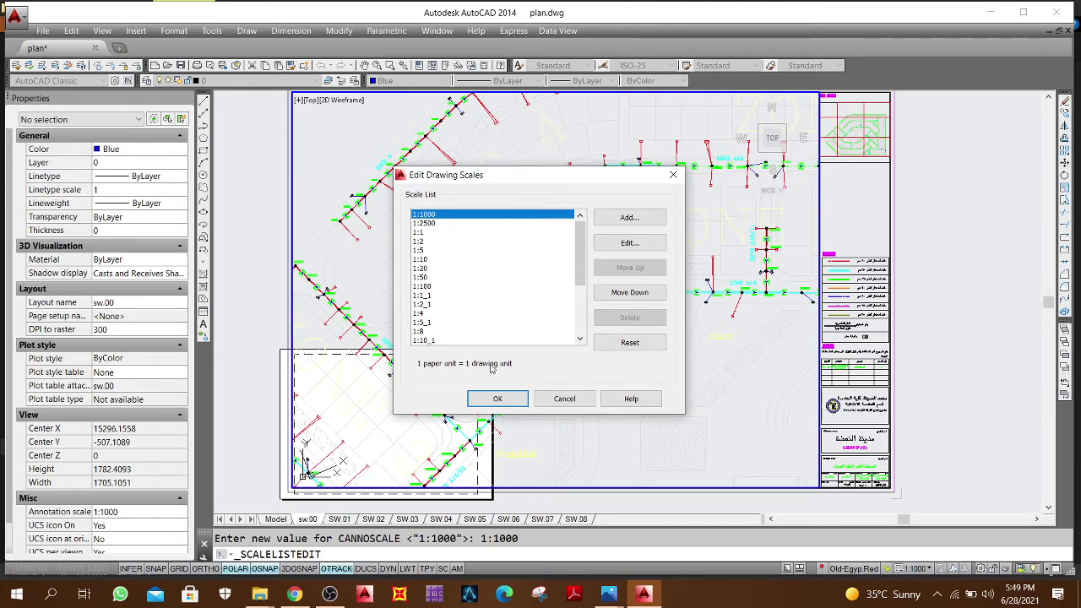
{"action": "left_click", "coordinate": [662, 221]}
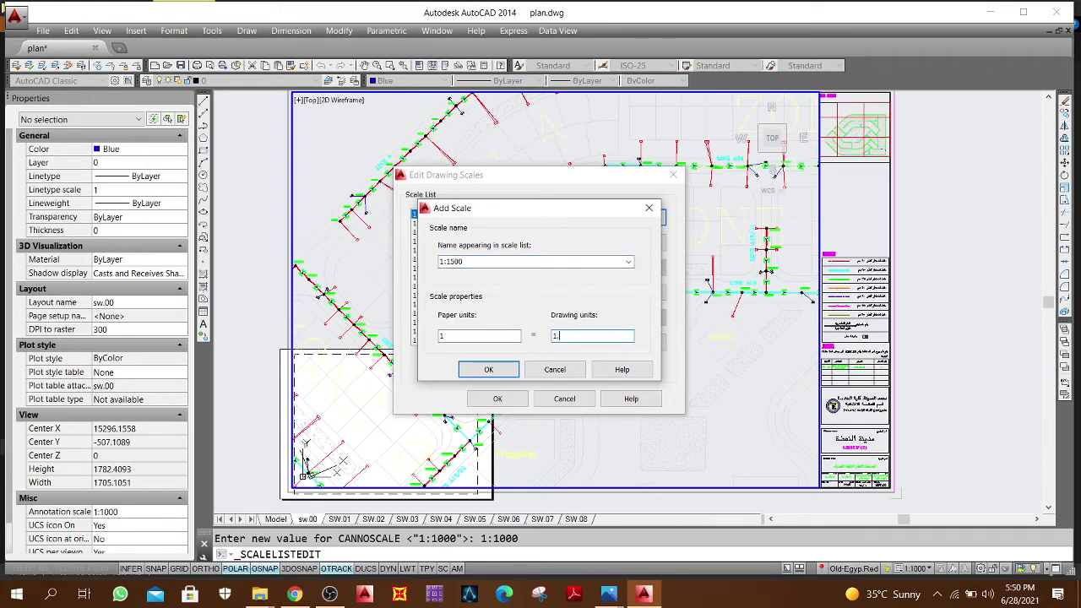
{"action": "left_click", "coordinate": [493, 370]}
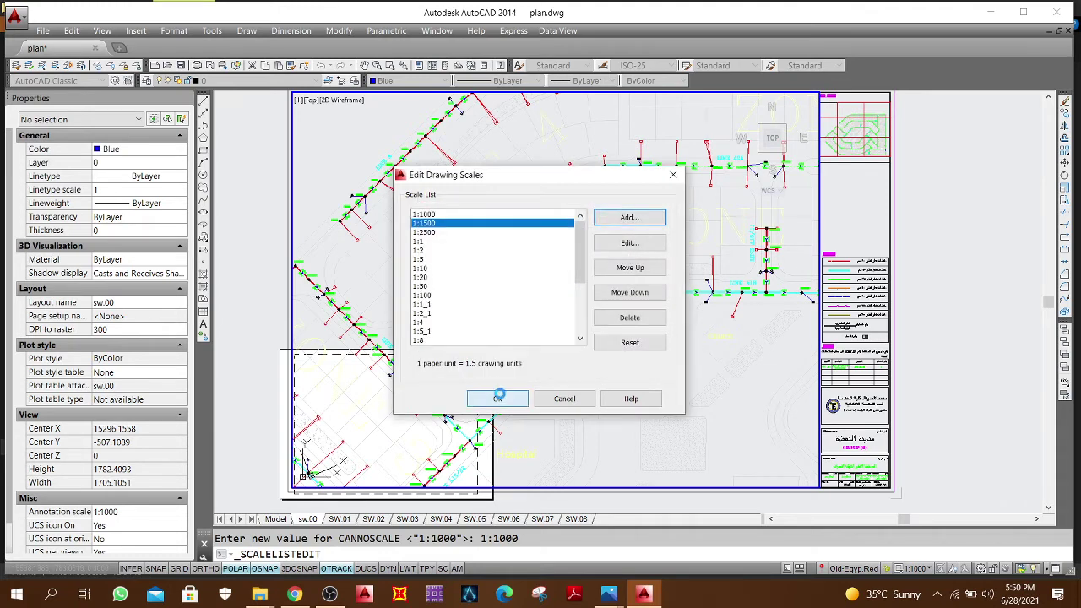
Step: Accept the edited scale list and set the active sw.00 viewport to the 1:1500 scale
{"action": "left_click", "coordinate": [497, 399]}
{"action": "left_click", "coordinate": [915, 570]}
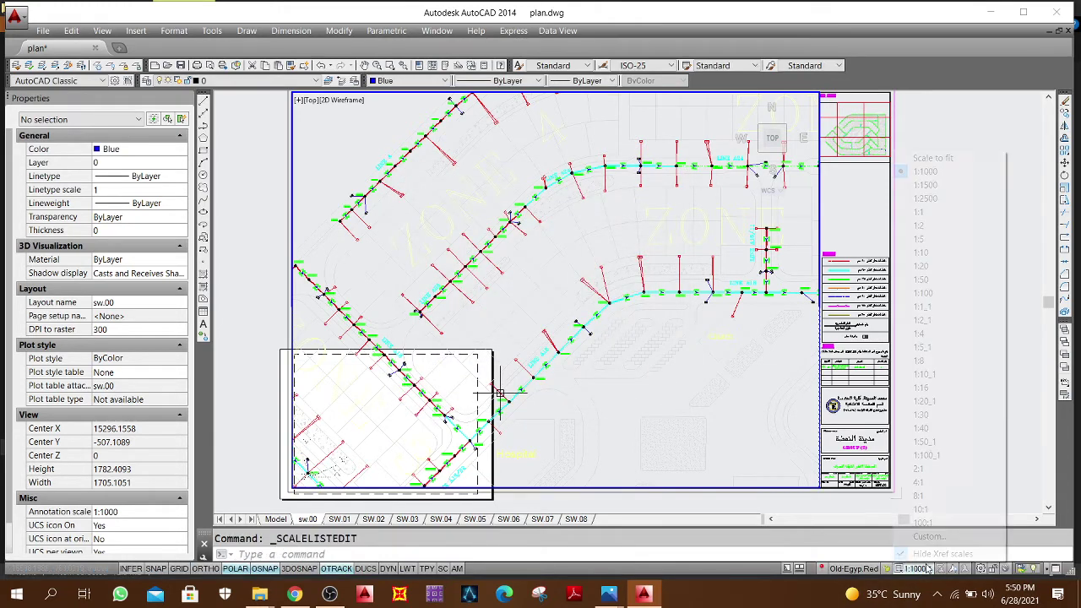
{"action": "left_click", "coordinate": [921, 185]}
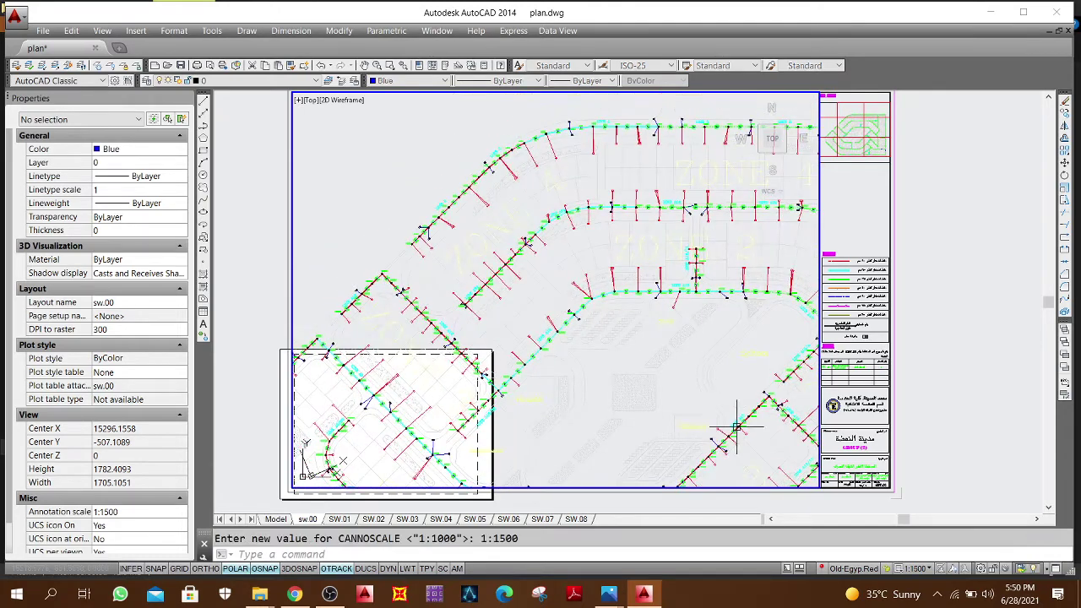
{"action": "scroll", "coordinate": [640, 408], "scroll_direction": "up", "scroll_amount": 3}
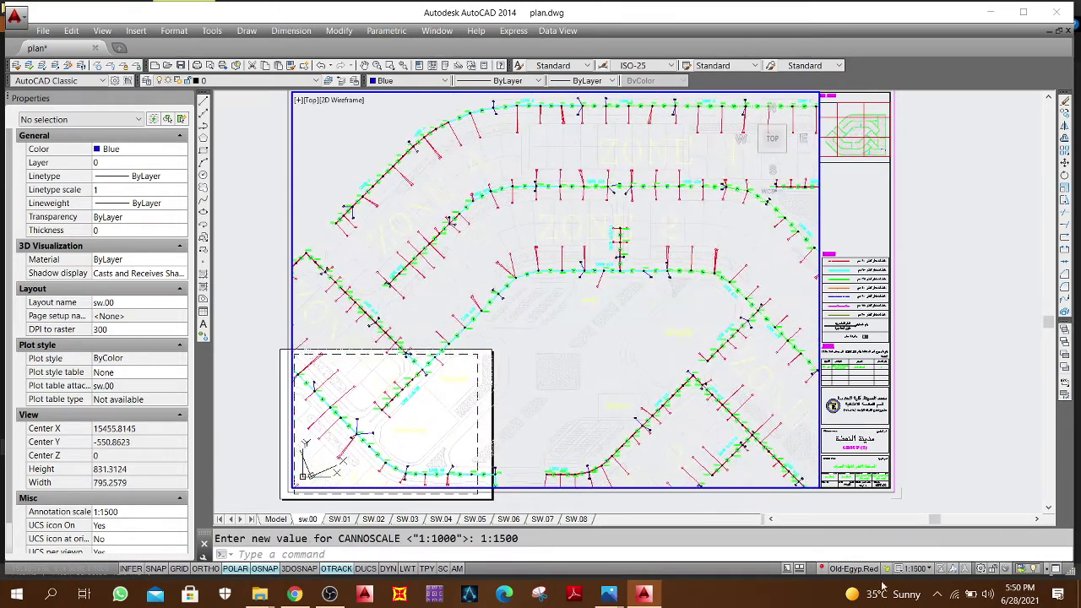
Step: Set the viewport's scale to 1:2500, center the whole plan in it, and return to paper space
{"action": "left_click", "coordinate": [915, 569]}
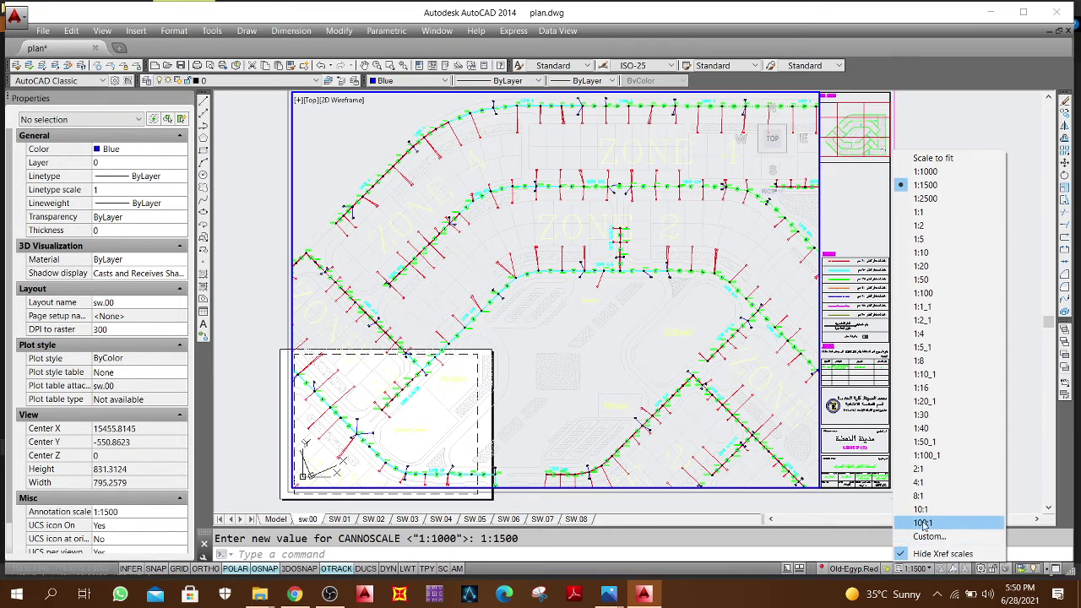
{"action": "left_click", "coordinate": [928, 198]}
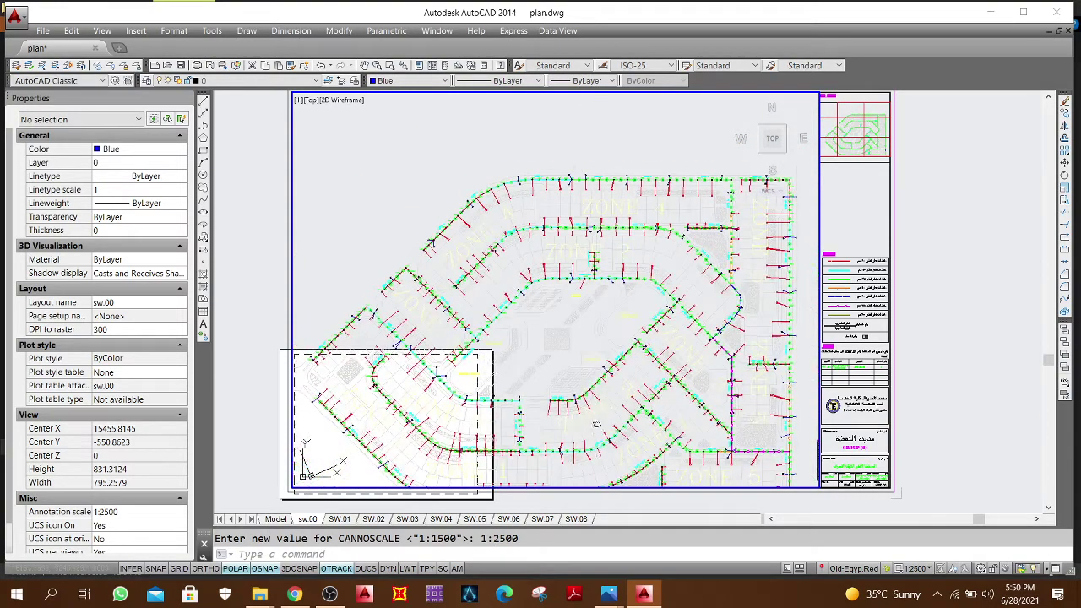
{"action": "middle_click_drag", "start_coordinate": [598, 391], "coordinate": [598, 375]}
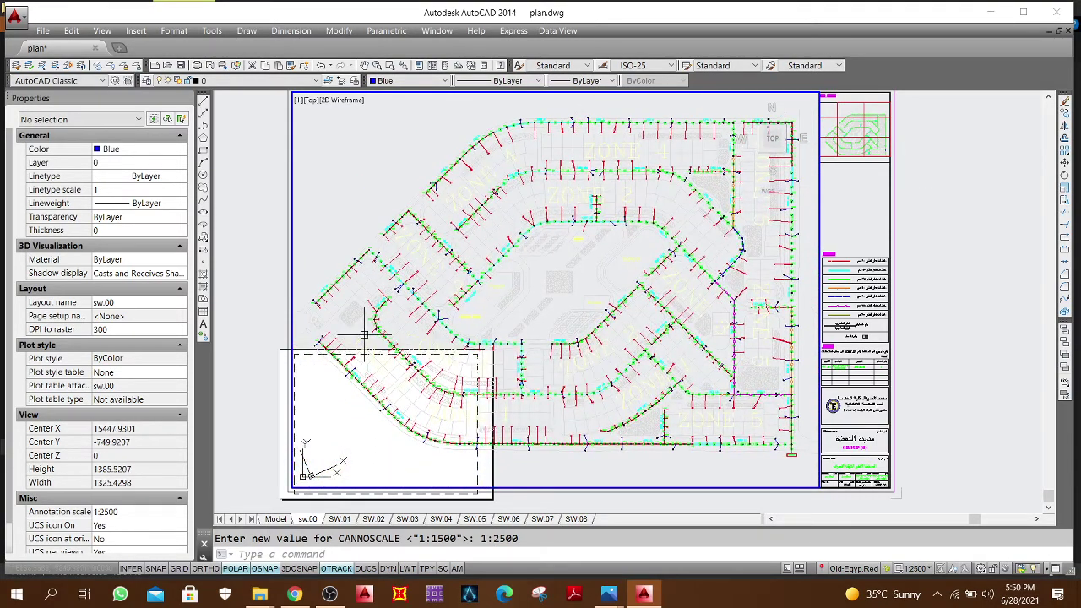
{"action": "double_click", "coordinate": [943, 234]}
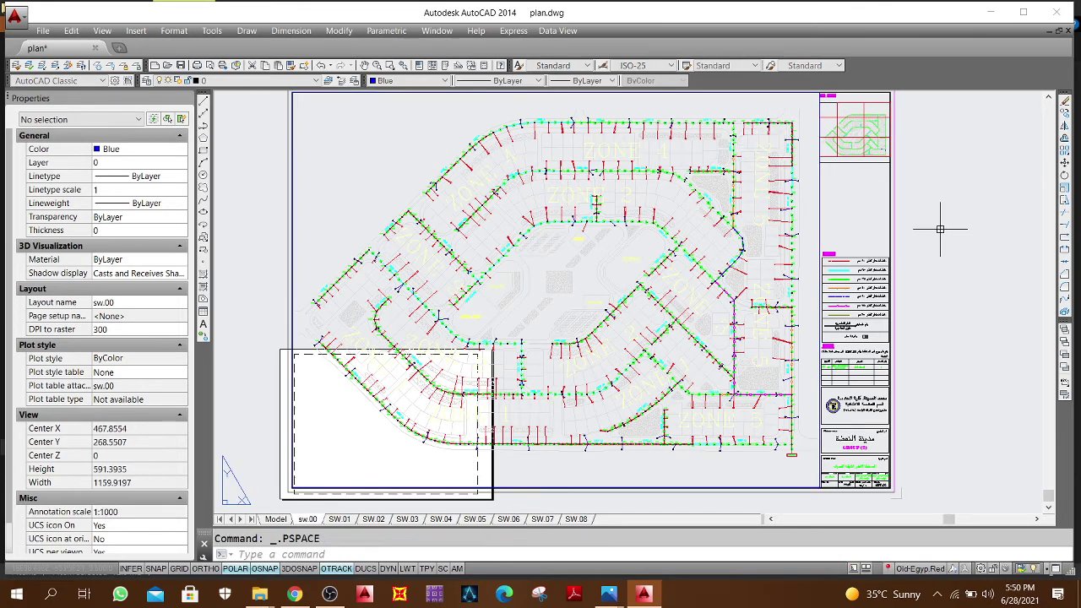
Step: Examine the title block's scale entry, the key plan grid and the sewer plan on the sw.00 sheet
{"action": "scroll", "coordinate": [845, 471], "scroll_direction": "up", "scroll_amount": 10}
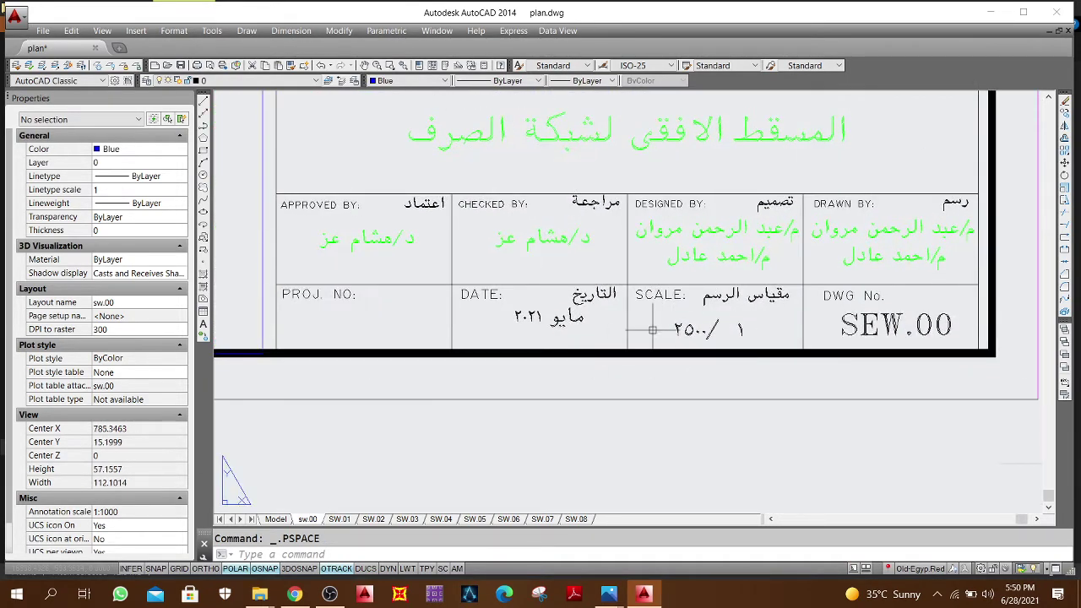
{"action": "scroll", "coordinate": [724, 331], "scroll_direction": "down", "scroll_amount": 10}
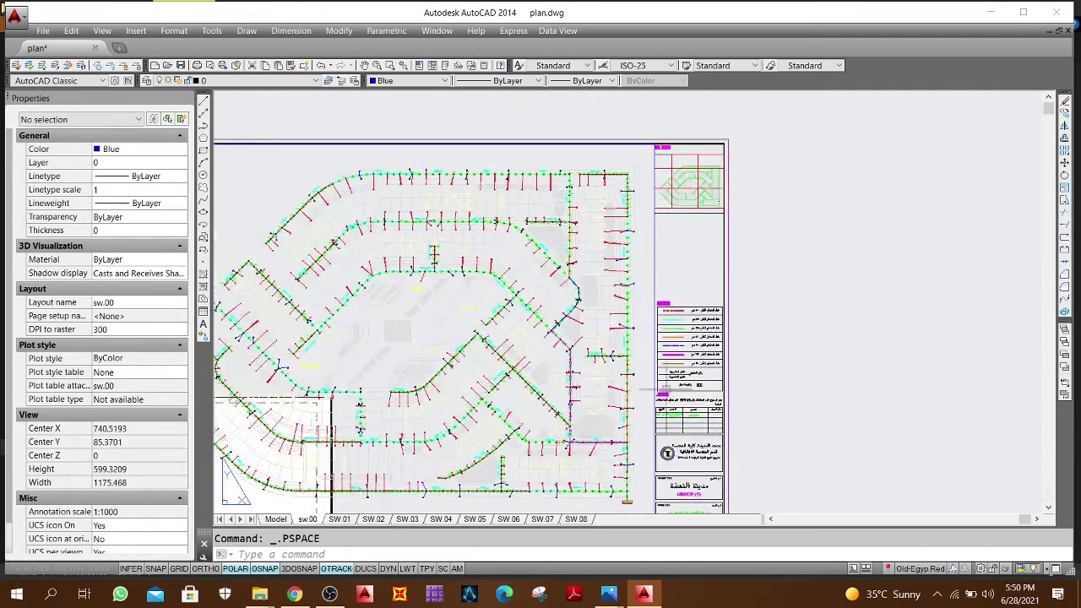
{"action": "scroll", "coordinate": [679, 208], "scroll_direction": "up", "scroll_amount": 10}
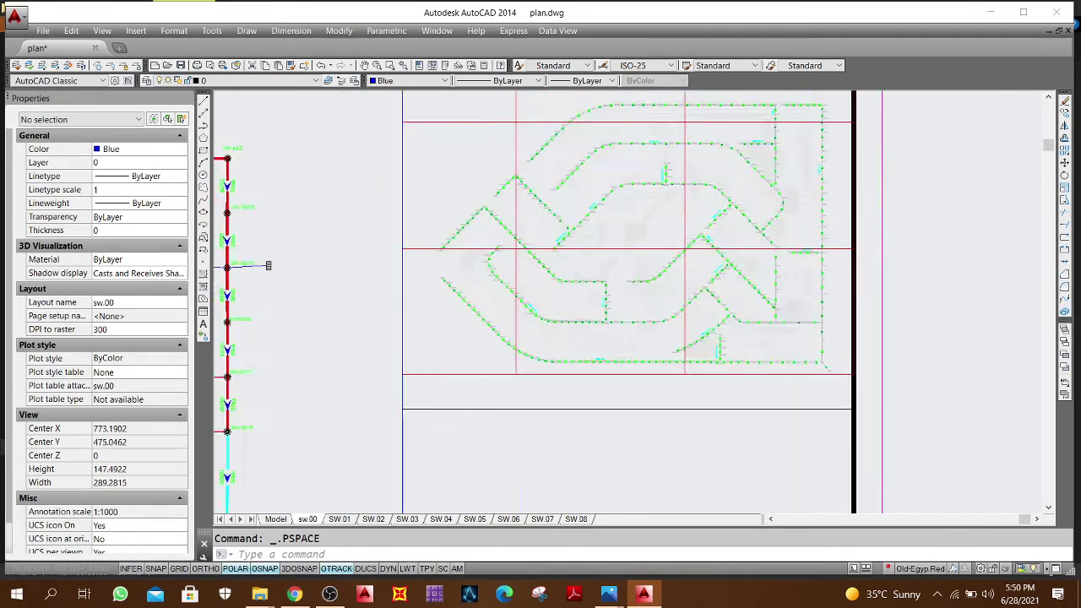
{"action": "scroll", "coordinate": [464, 273], "scroll_direction": "down", "scroll_amount": 8}
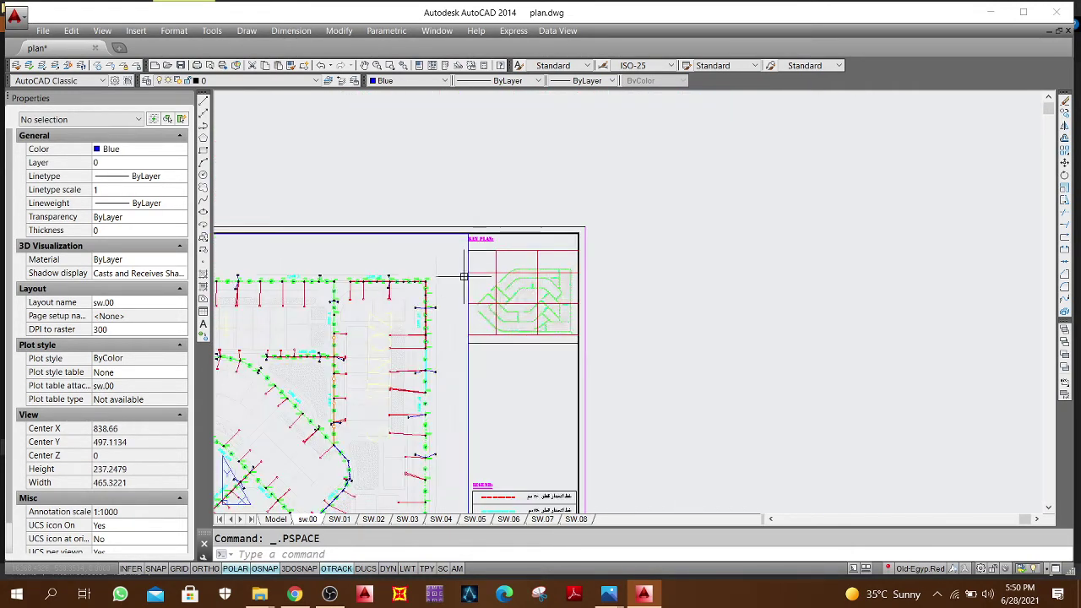
{"action": "middle_click_drag", "start_coordinate": [704, 285], "coordinate": [930, 219]}
{"action": "middle_click_drag", "start_coordinate": [650, 367], "coordinate": [657, 254]}
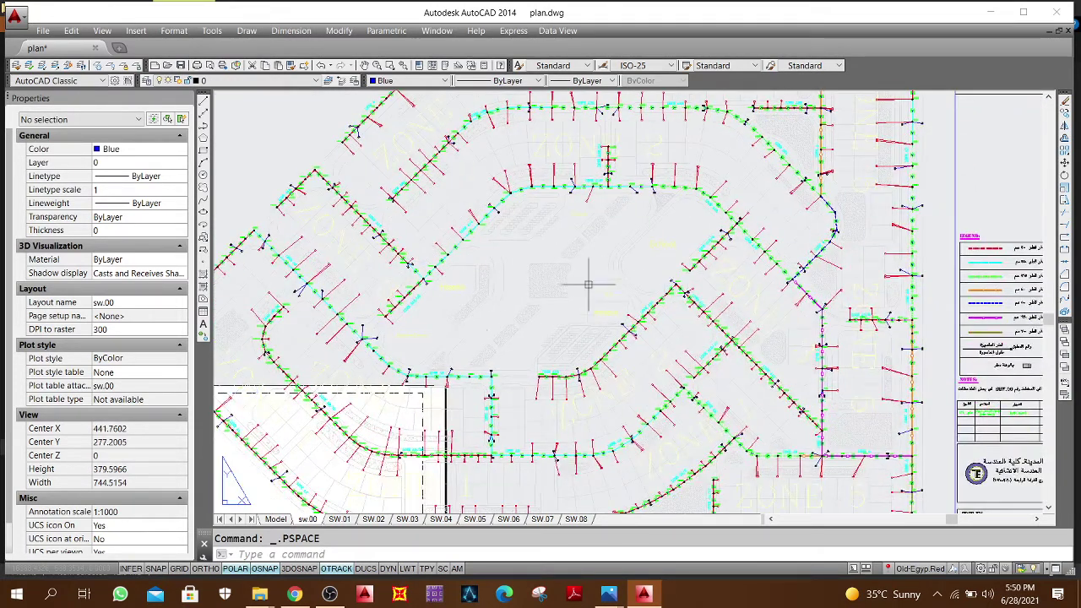
{"action": "scroll", "coordinate": [589, 289], "scroll_direction": "up", "scroll_amount": 1}
{"action": "scroll", "coordinate": [521, 224], "scroll_direction": "down", "scroll_amount": 6}
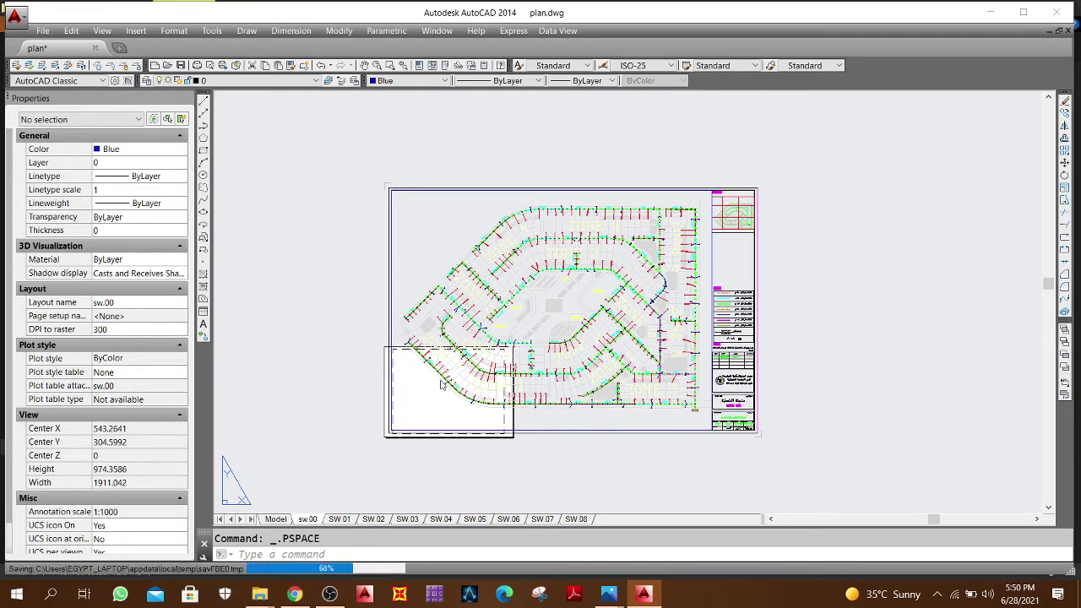
Step: In model space, toggle all layers off and back on in the Layer Properties Manager, and close it
{"action": "key", "text": "ctrl+Page_Up"}
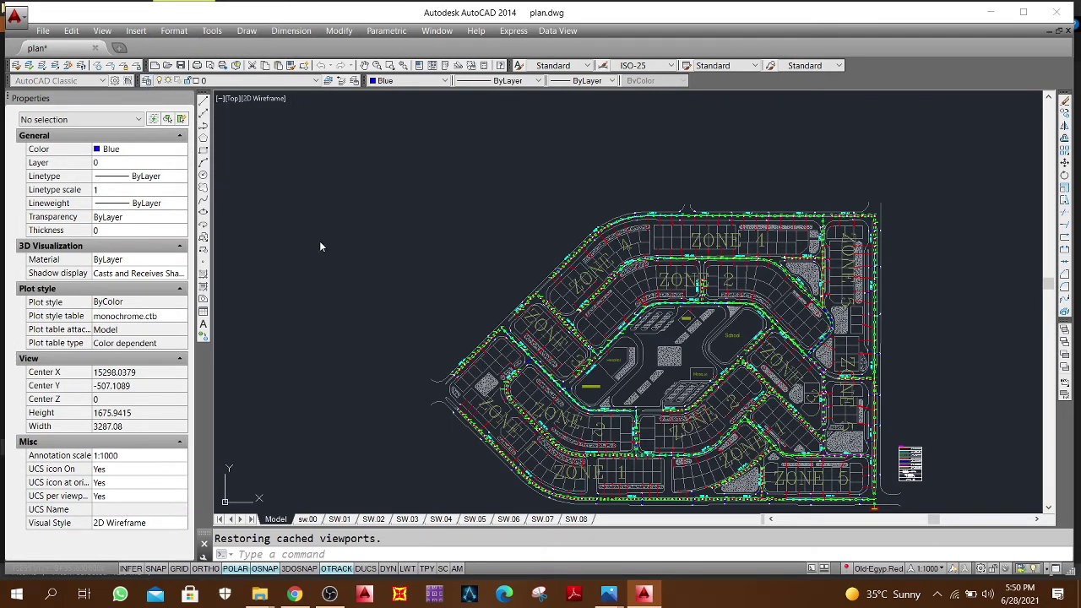
{"action": "type", "text": "la"}
{"action": "key", "text": "Return"}
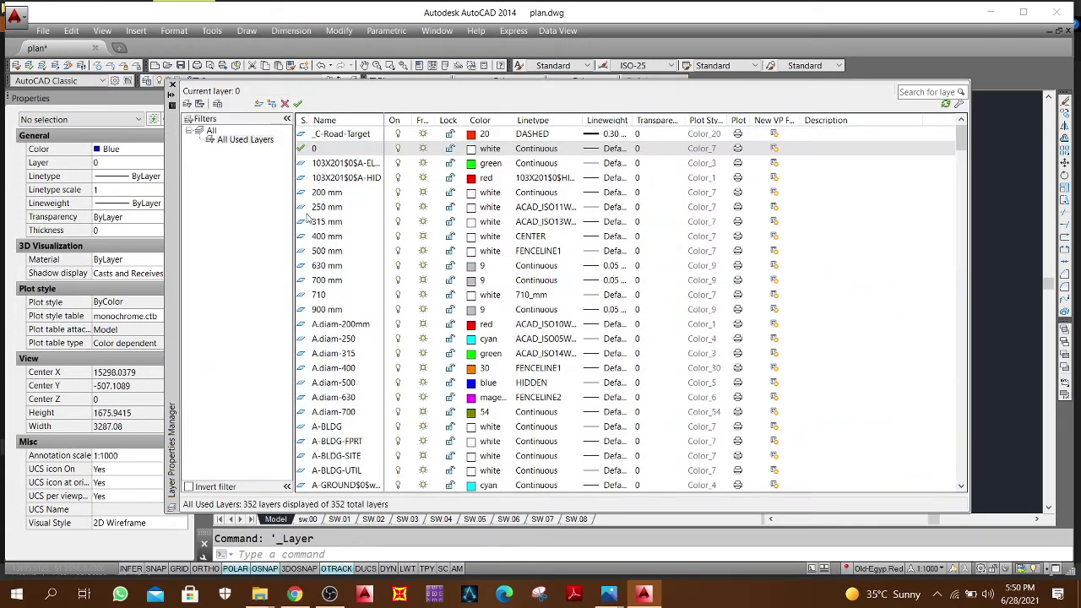
{"action": "left_click", "coordinate": [305, 208]}
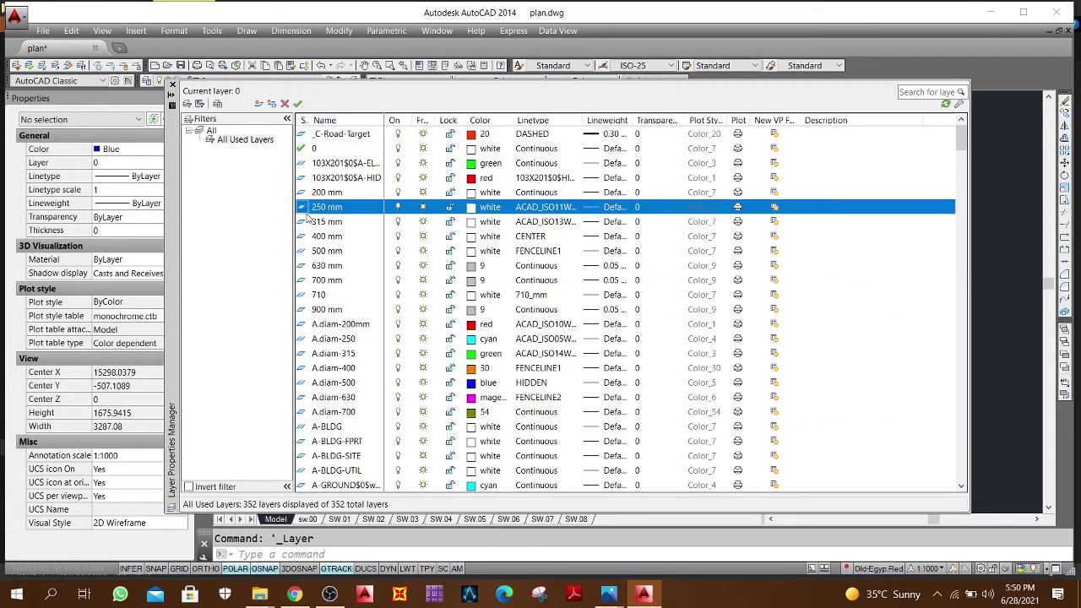
{"action": "key", "text": "ctrl+a"}
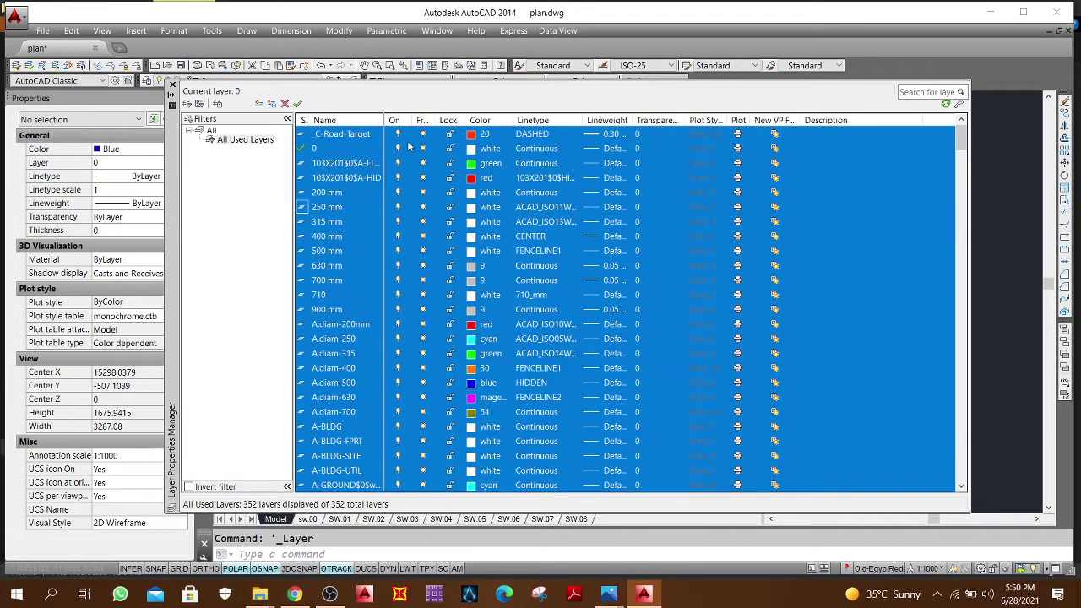
{"action": "left_click", "coordinate": [401, 135]}
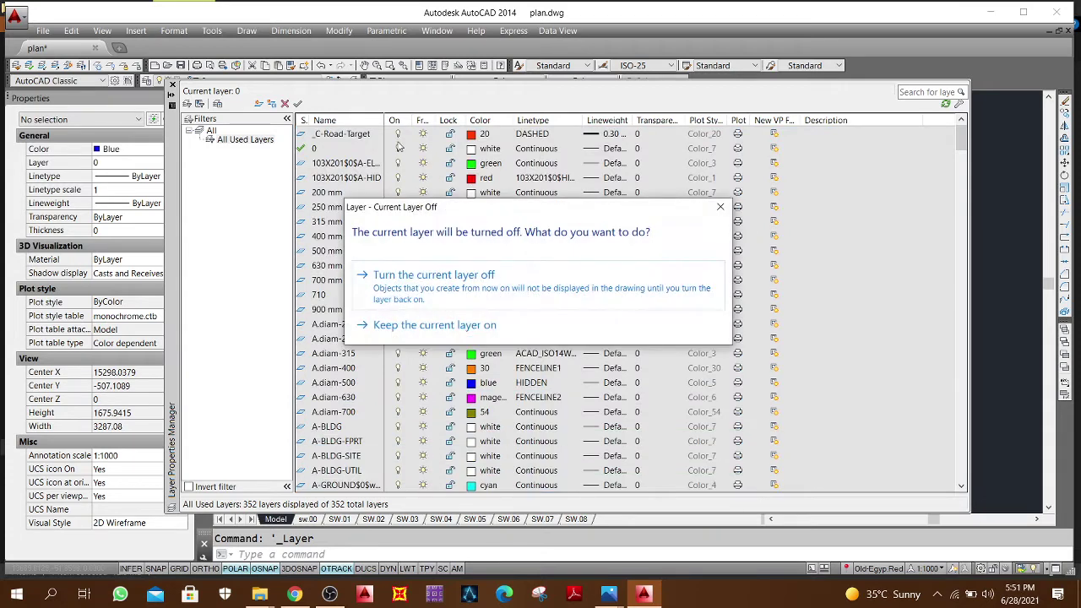
{"action": "left_click", "coordinate": [486, 300]}
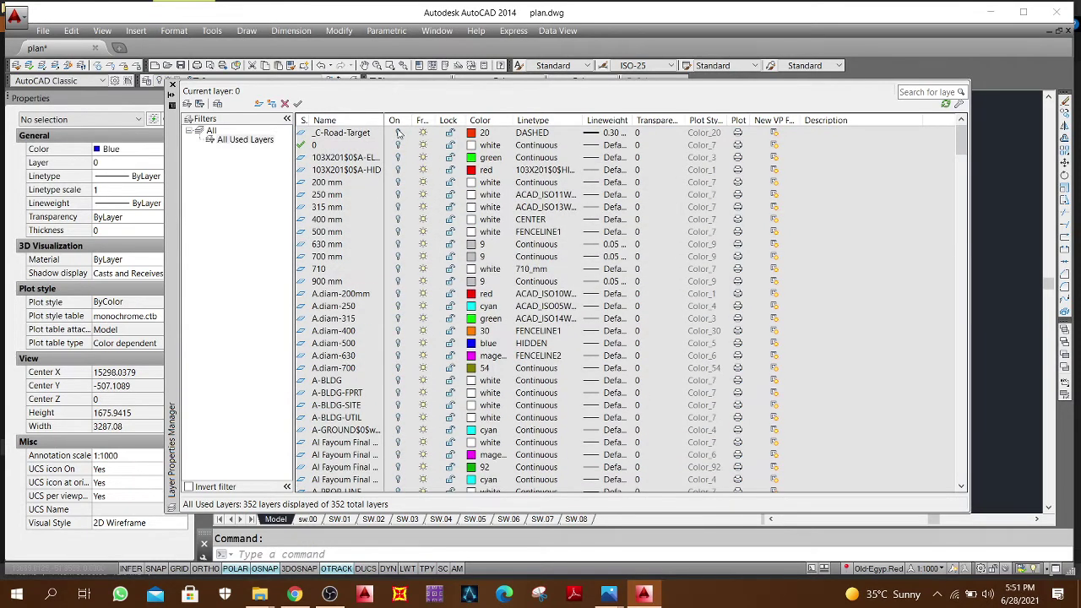
{"action": "key", "text": "ctrl+a"}
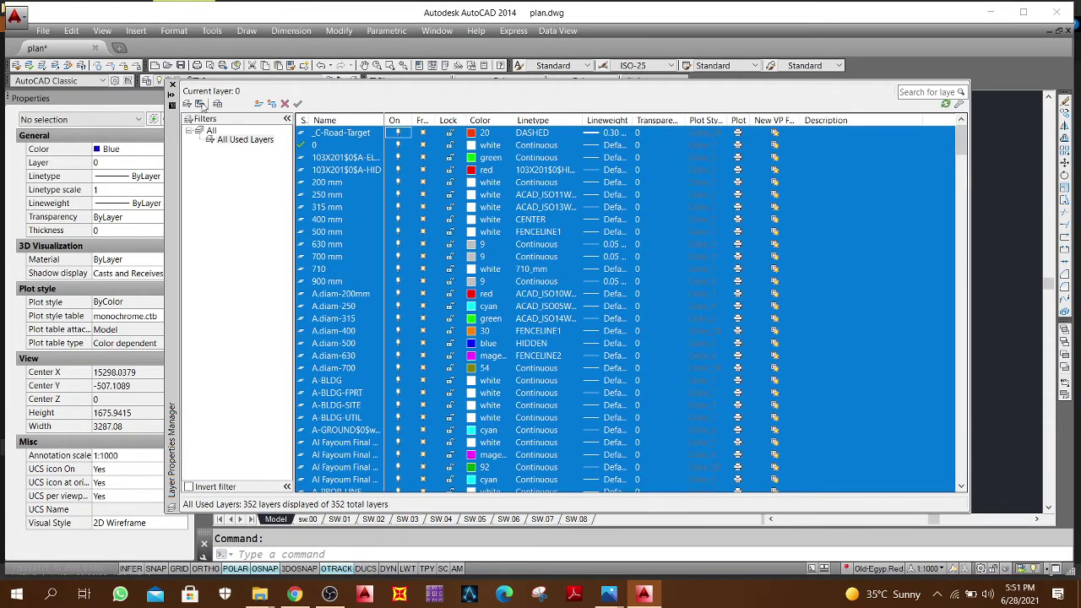
{"action": "left_click", "coordinate": [172, 85]}
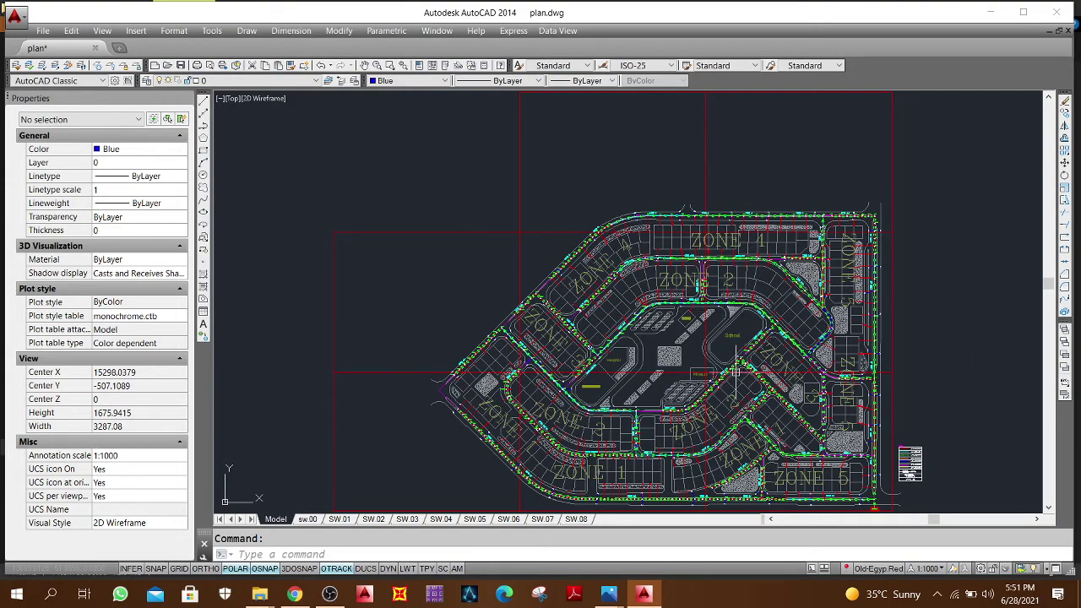
Step: Select the six red sheet-boundary rectangles around the plan and assign them to the LABEL layer
{"action": "middle_click_drag", "start_coordinate": [740, 219], "coordinate": [660, 207]}
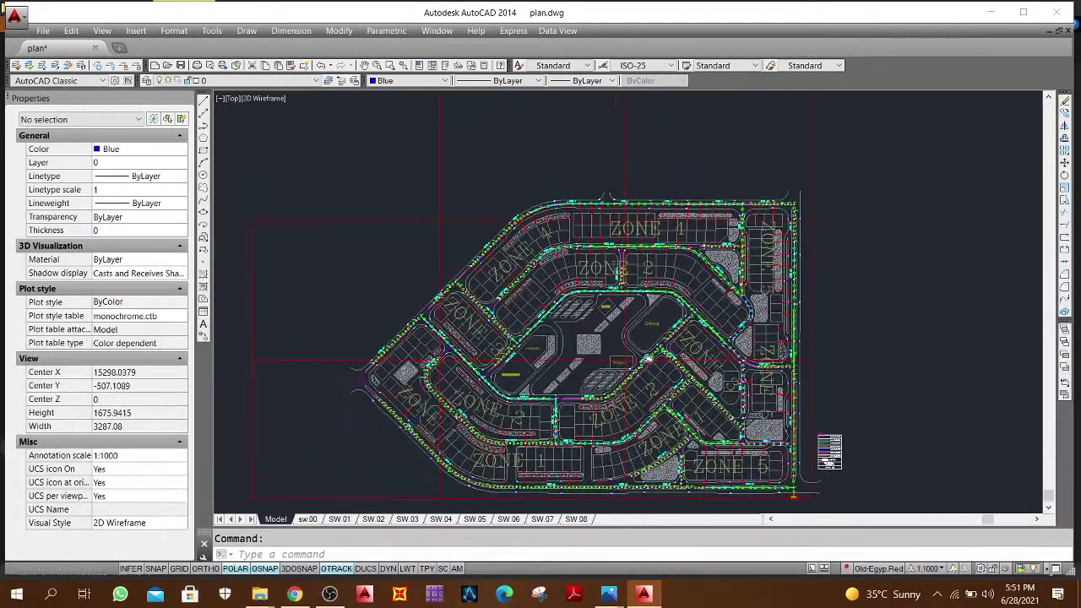
{"action": "left_click", "coordinate": [667, 153]}
{"action": "left_click", "coordinate": [596, 131]}
{"action": "left_click", "coordinate": [308, 326]}
{"action": "left_click", "coordinate": [288, 389]}
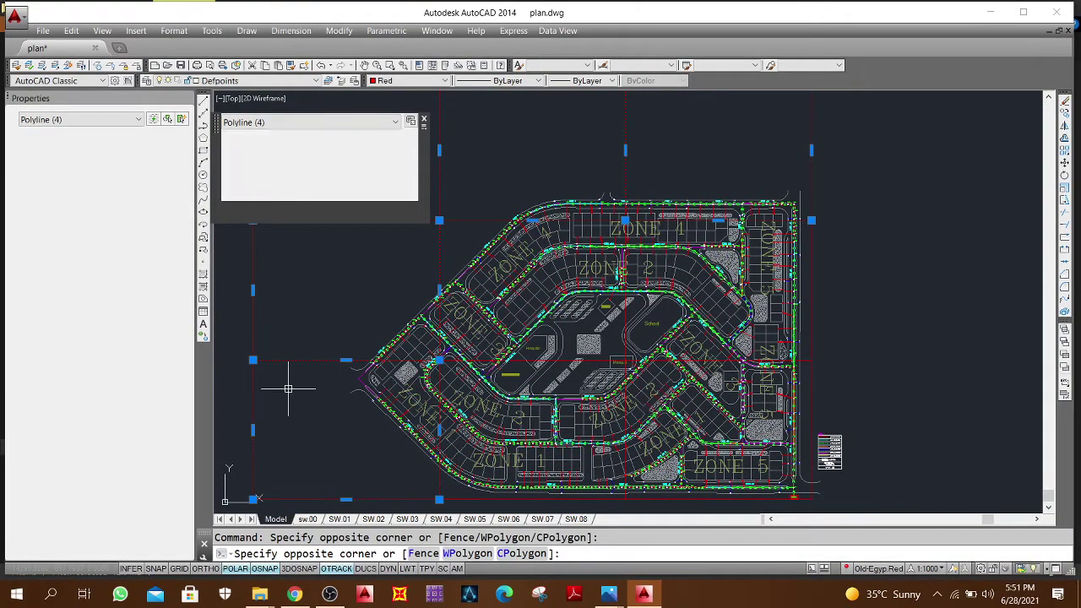
{"action": "left_click", "coordinate": [288, 390]}
{"action": "left_click", "coordinate": [477, 500]}
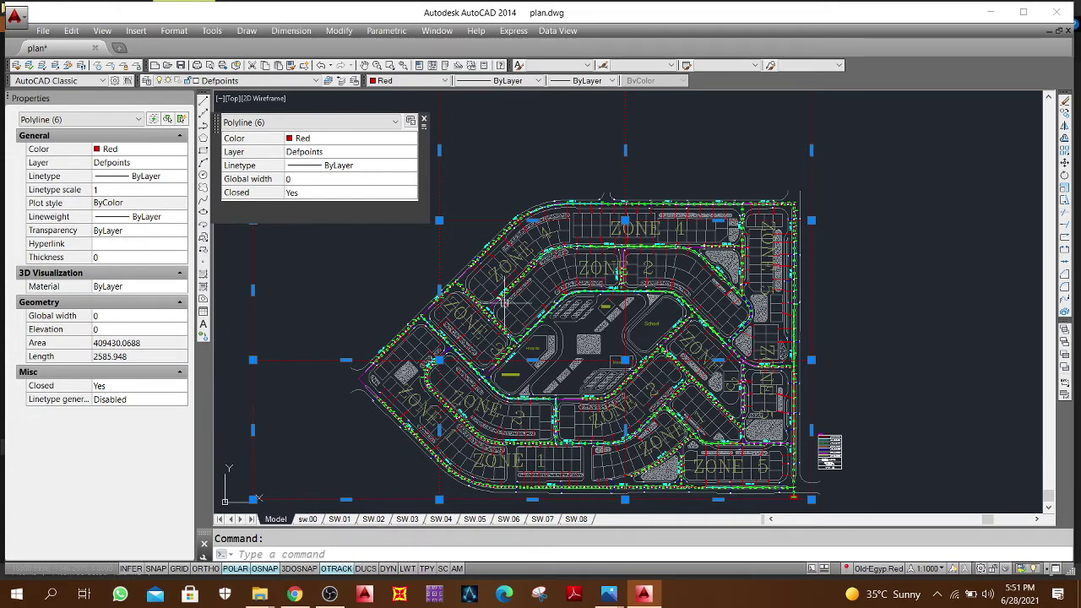
{"action": "middle_click_drag", "start_coordinate": [600, 297], "coordinate": [618, 306]}
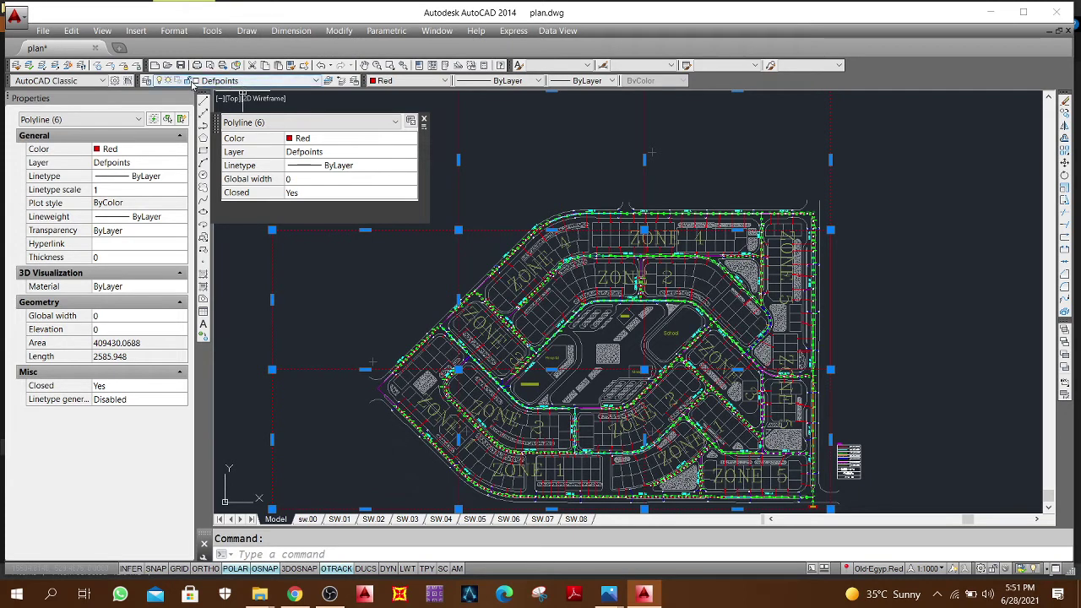
{"action": "left_click", "coordinate": [244, 81]}
{"action": "scroll", "coordinate": [214, 180], "scroll_direction": "down", "scroll_amount": 5}
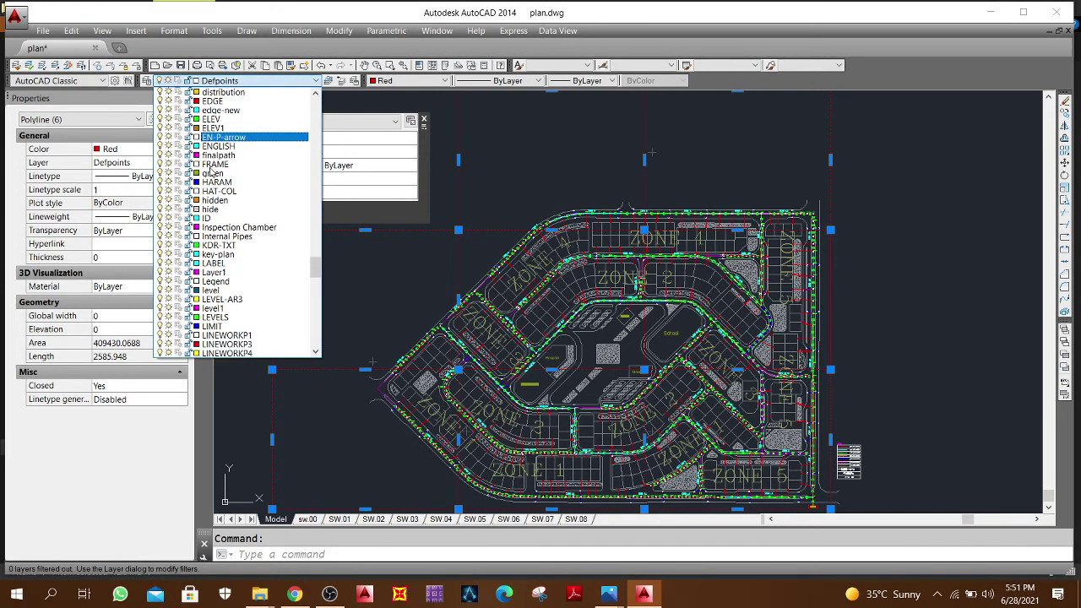
{"action": "left_click", "coordinate": [214, 188]}
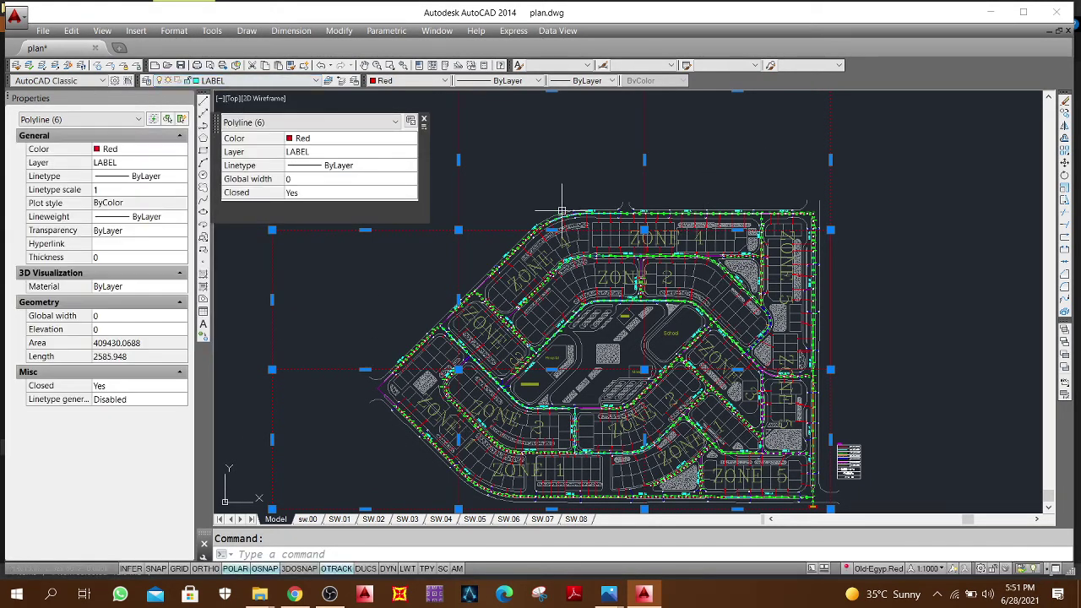
Step: Reassign the six selected sheet-boundary rectangles to the DATABASEP3 layer
{"action": "left_click", "coordinate": [233, 82]}
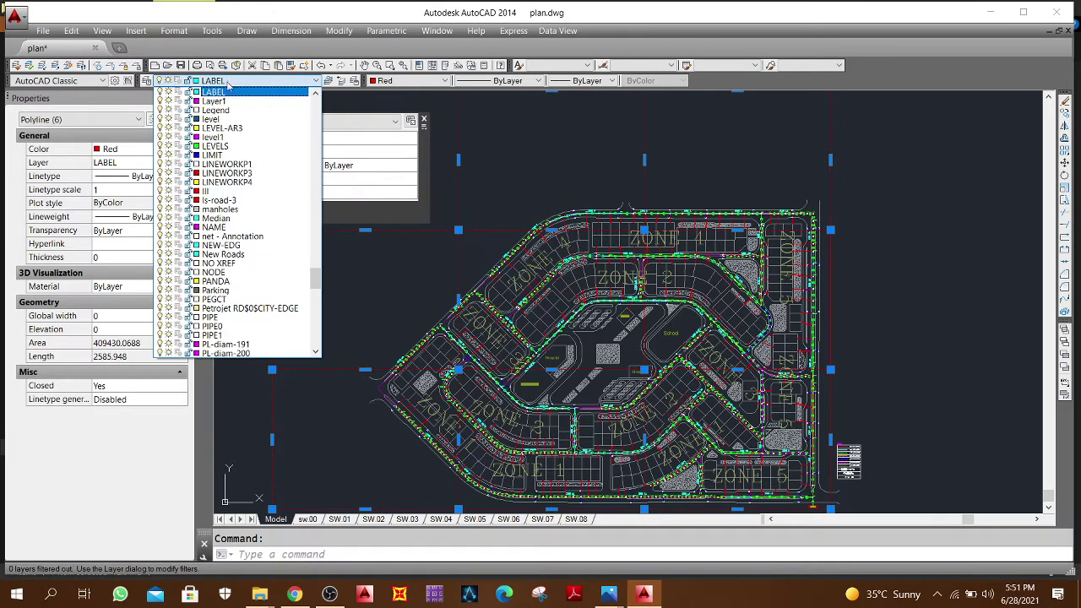
{"action": "scroll", "coordinate": [222, 182], "scroll_direction": "up", "scroll_amount": 8}
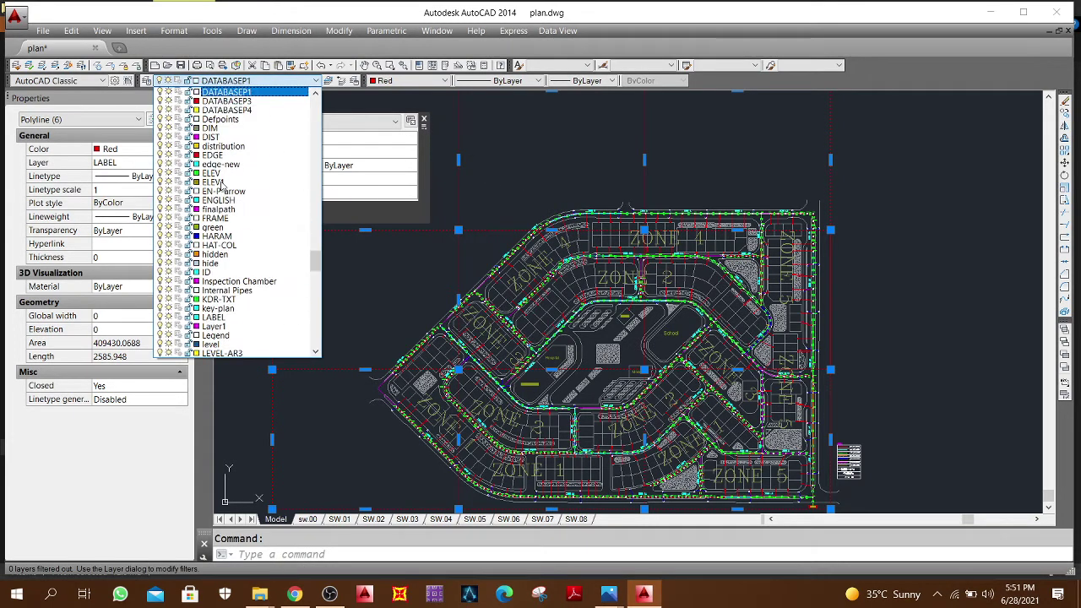
{"action": "scroll", "coordinate": [228, 135], "scroll_direction": "up", "scroll_amount": 4}
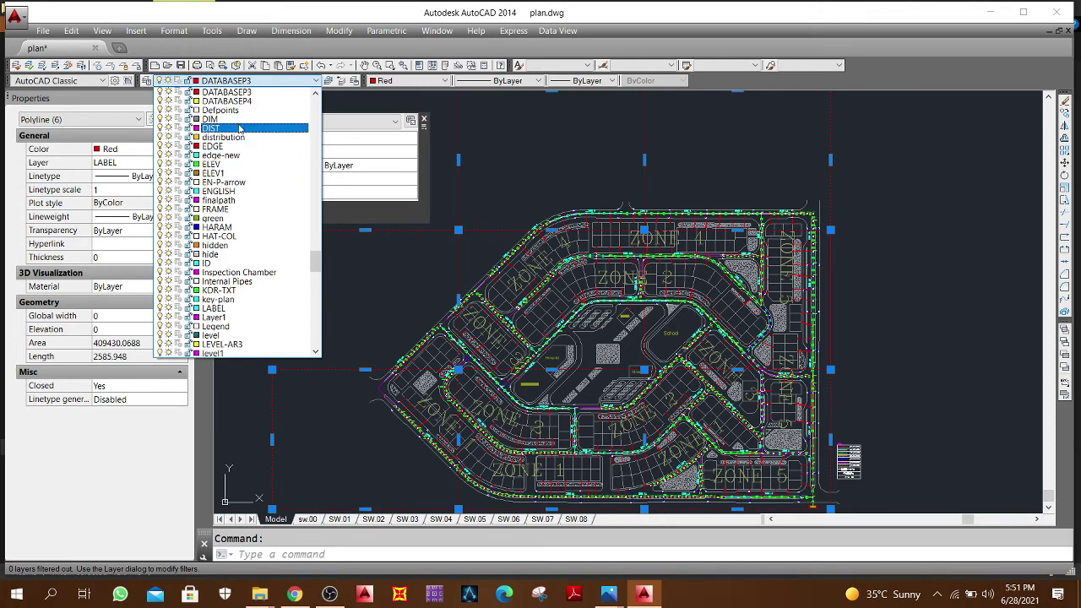
{"action": "scroll", "coordinate": [238, 125], "scroll_direction": "up", "scroll_amount": 6}
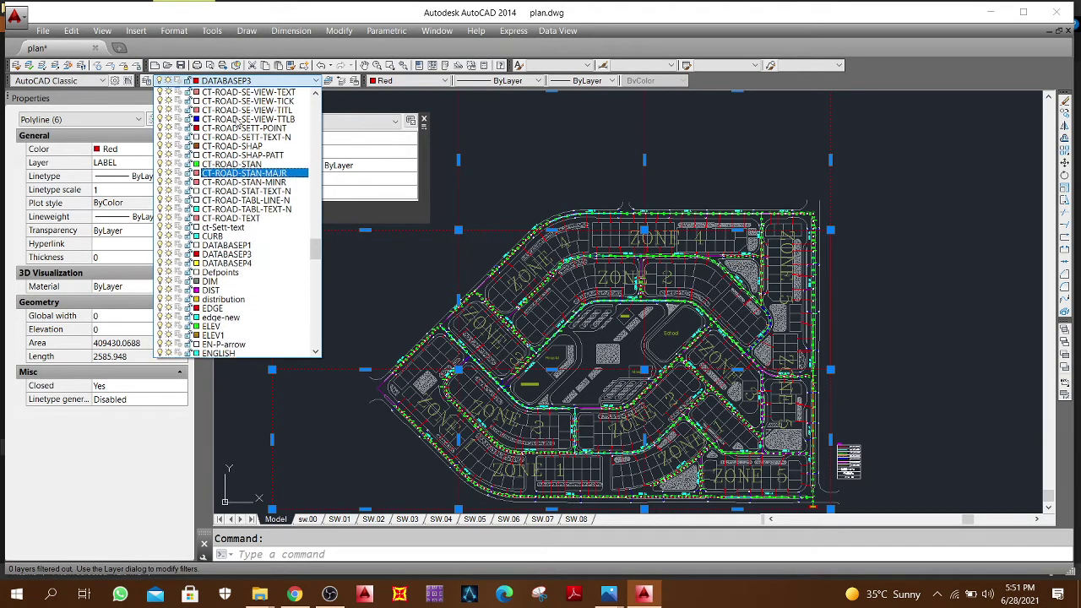
{"action": "left_click", "coordinate": [516, 142]}
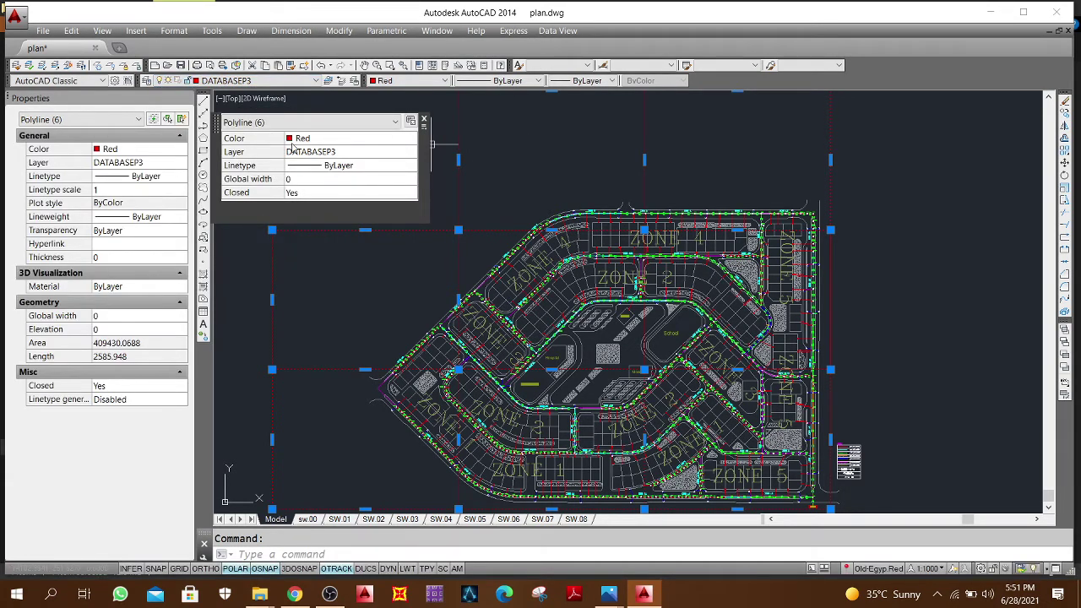
Step: Reassign the six selected sheet-boundary rectangles to the Defpoints layer and clear the selection
{"action": "left_click", "coordinate": [343, 157]}
{"action": "left_click", "coordinate": [343, 155]}
{"action": "left_click", "coordinate": [338, 181]}
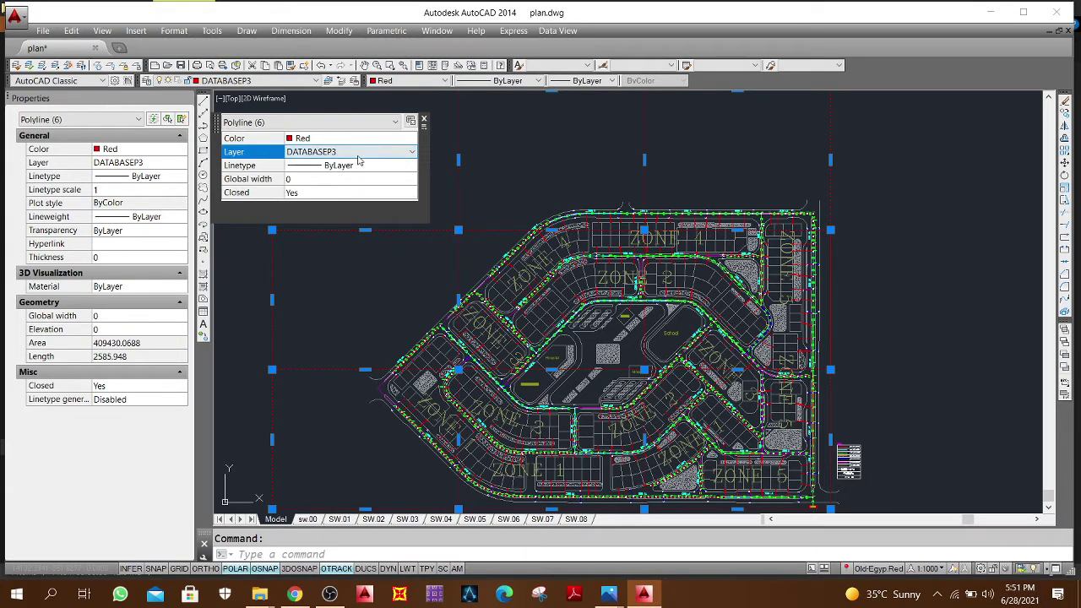
{"action": "left_click", "coordinate": [358, 156]}
{"action": "scroll", "coordinate": [327, 233], "scroll_direction": "down", "scroll_amount": 10}
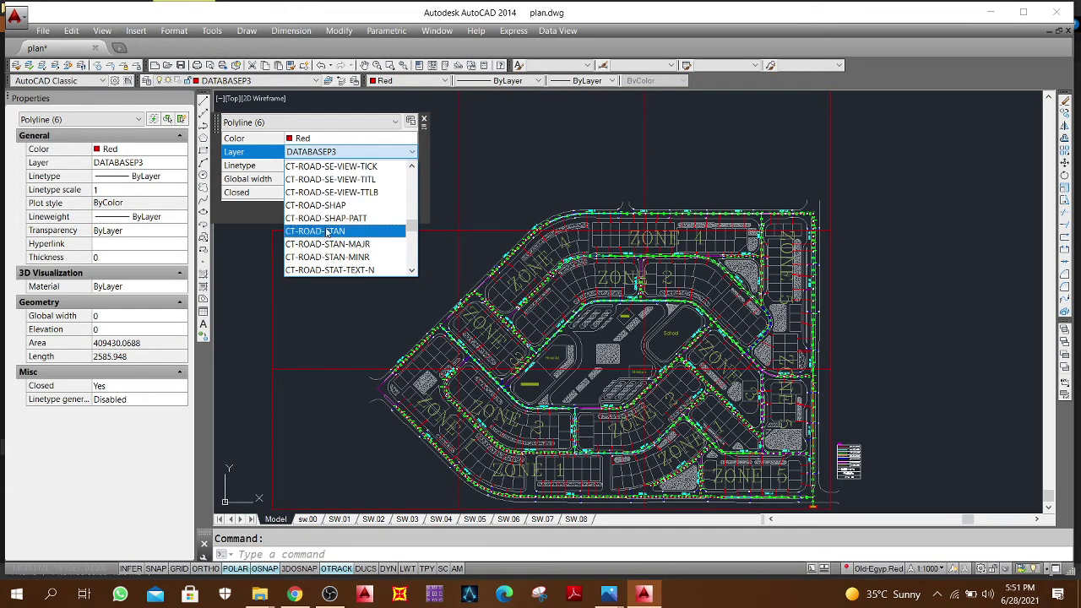
{"action": "scroll", "coordinate": [325, 219], "scroll_direction": "up", "scroll_amount": 6}
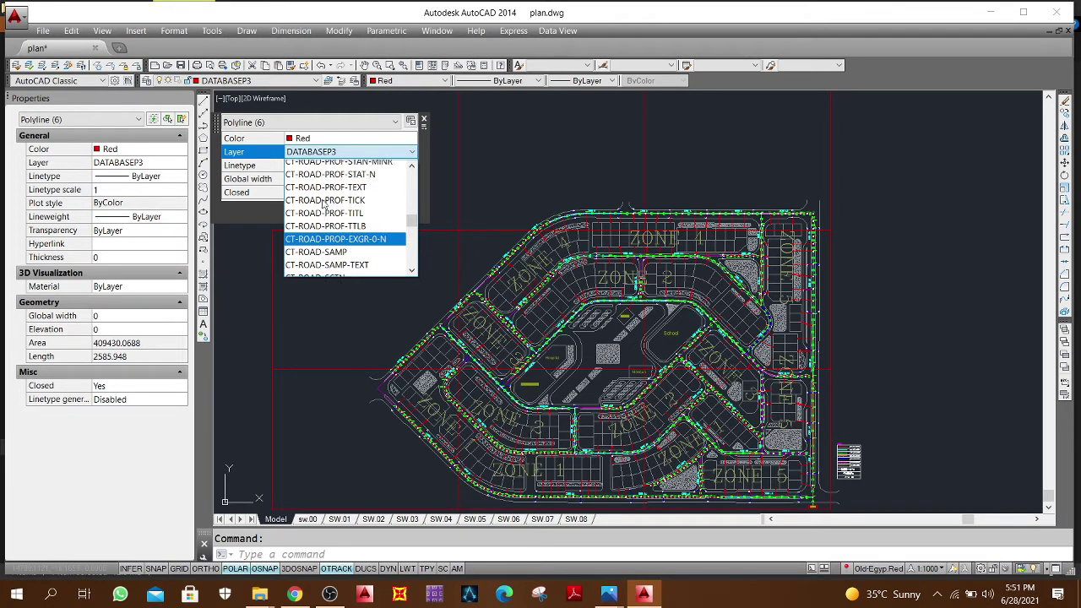
{"action": "scroll", "coordinate": [325, 203], "scroll_direction": "up", "scroll_amount": 12}
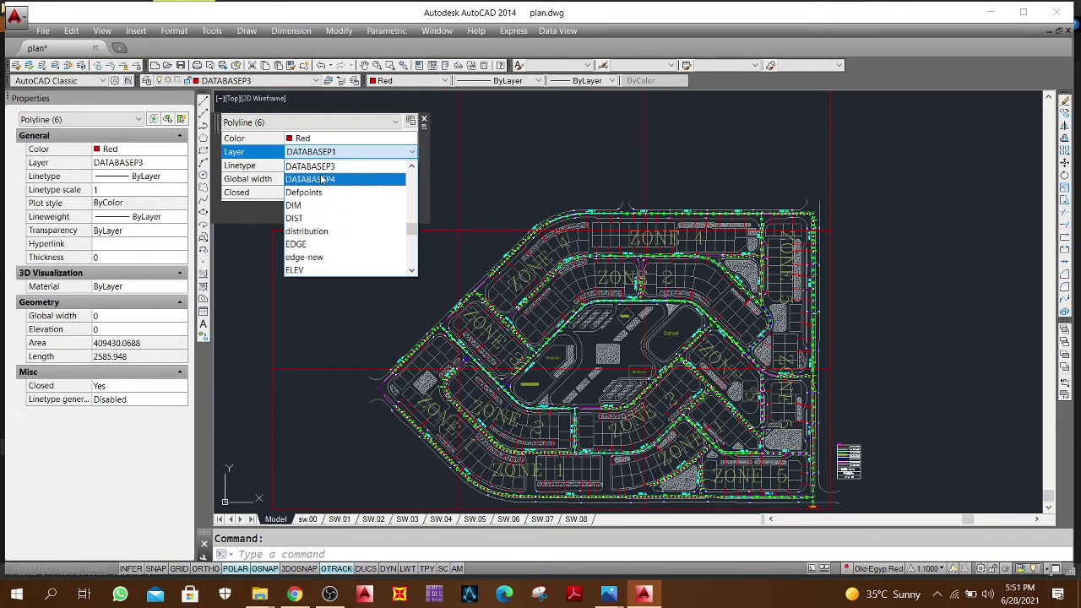
{"action": "left_click", "coordinate": [314, 193]}
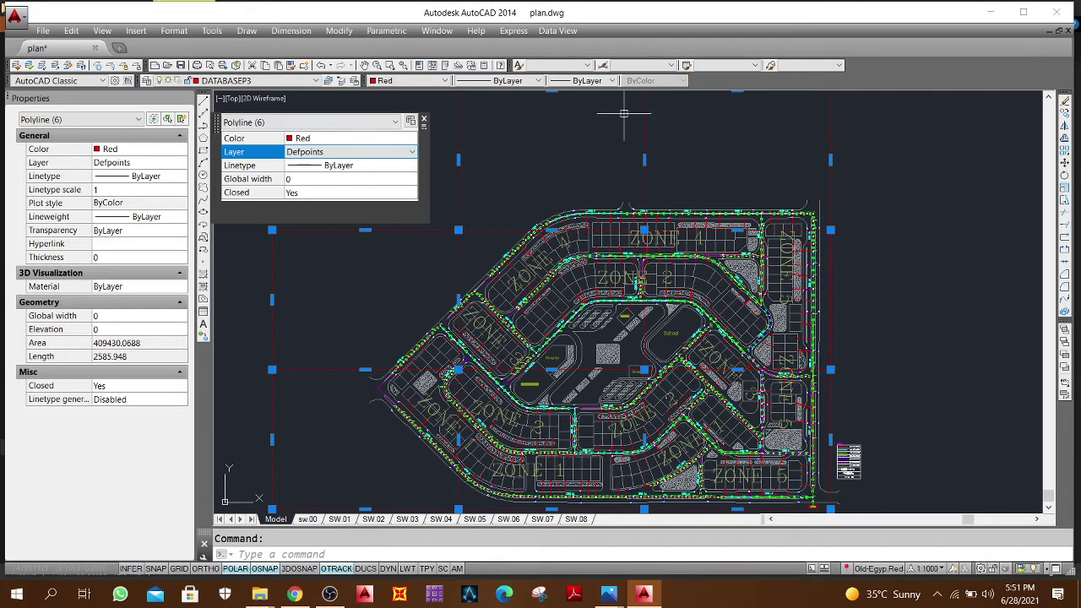
{"action": "key", "text": "Escape"}
Step: Select the upper-left sheet-boundary rectangle to check its layer assignment, and deselect it
{"action": "scroll", "coordinate": [526, 161], "scroll_direction": "down", "scroll_amount": 4}
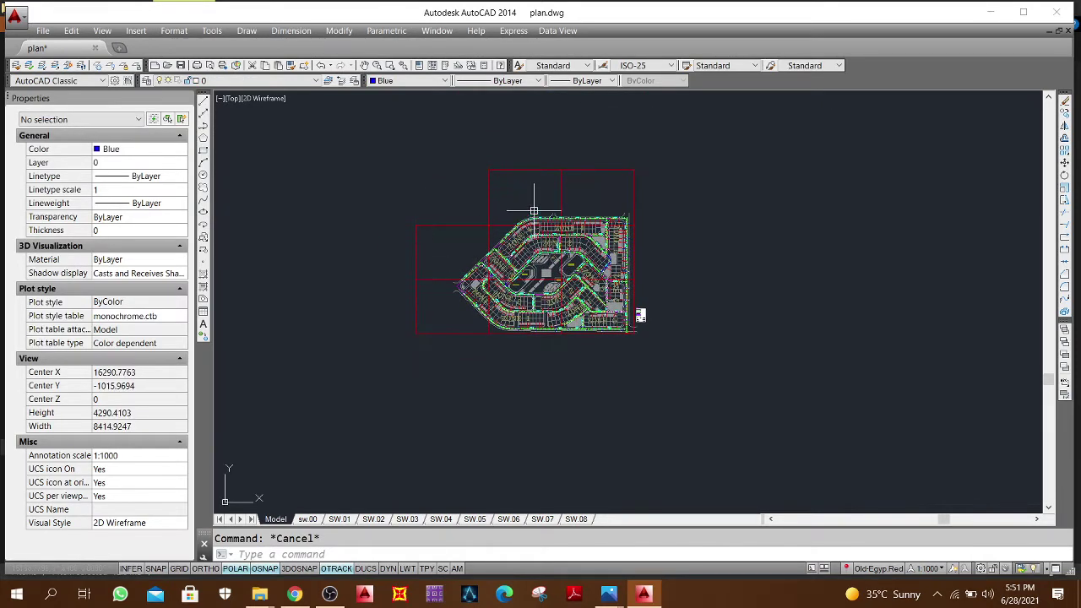
{"action": "left_click", "coordinate": [534, 211]}
{"action": "left_click", "coordinate": [463, 160]}
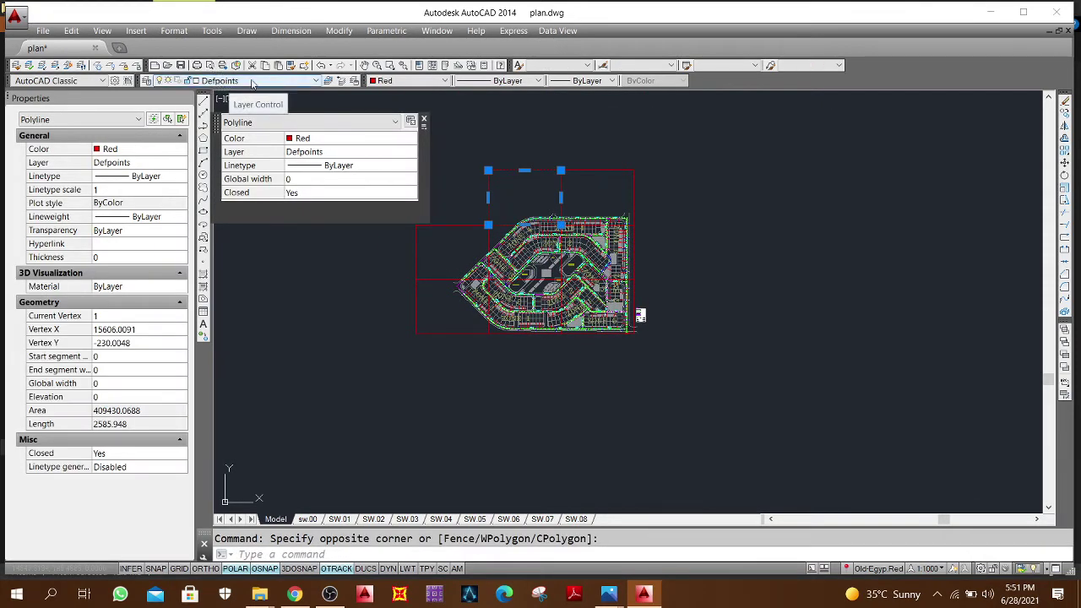
{"action": "key", "text": "Escape"}
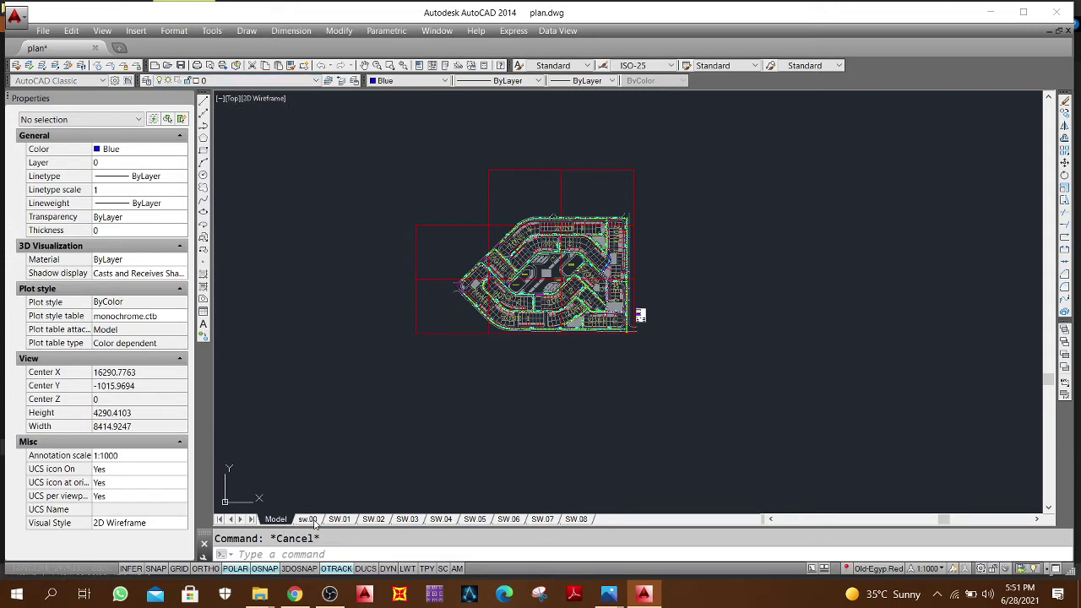
Step: On the sw.00 layout, load the previous plot settings for plotting and preview the sheet
{"action": "left_click", "coordinate": [308, 519]}
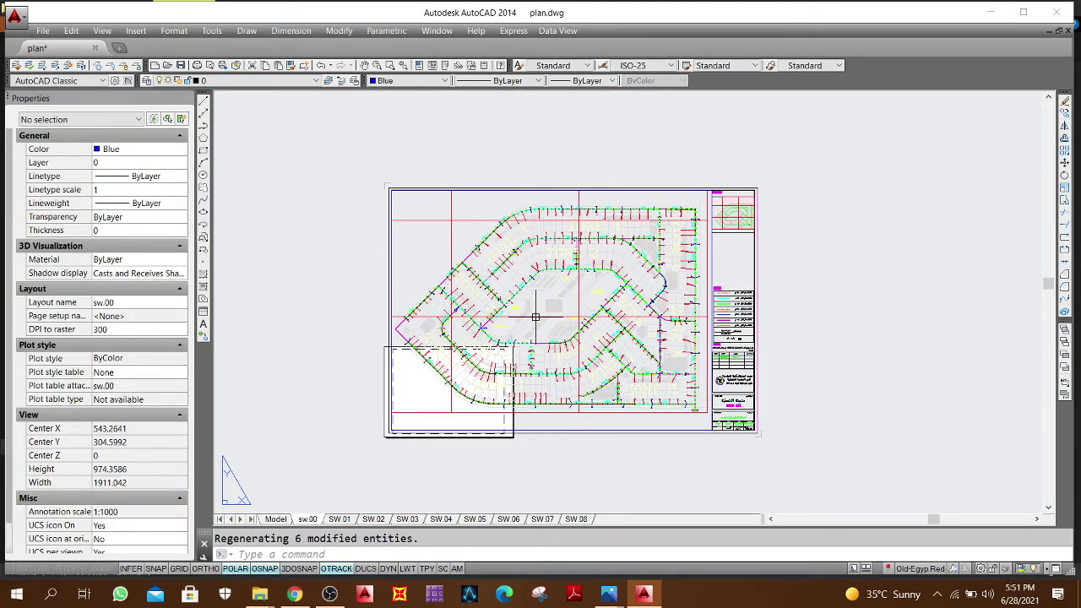
{"action": "key", "text": "ctrl+o"}
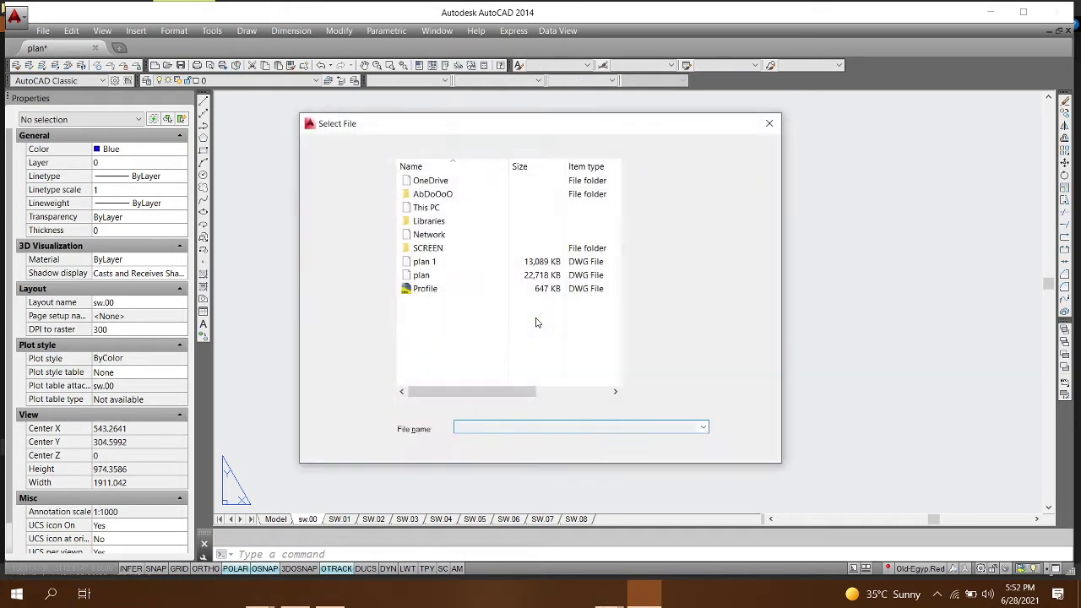
{"action": "key", "text": "Return"}
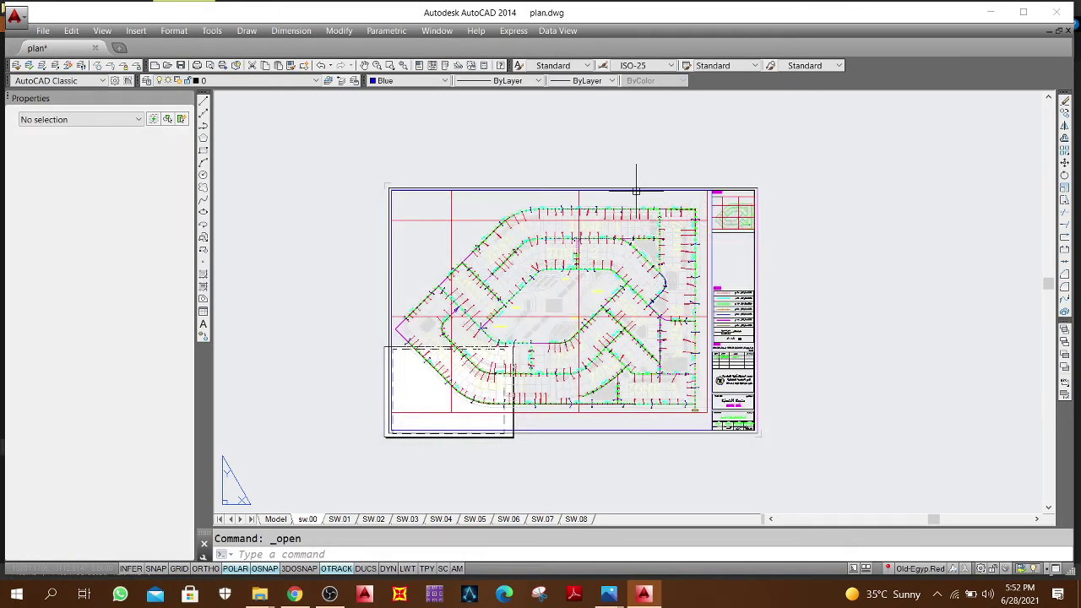
{"action": "key", "text": "ctrl+p"}
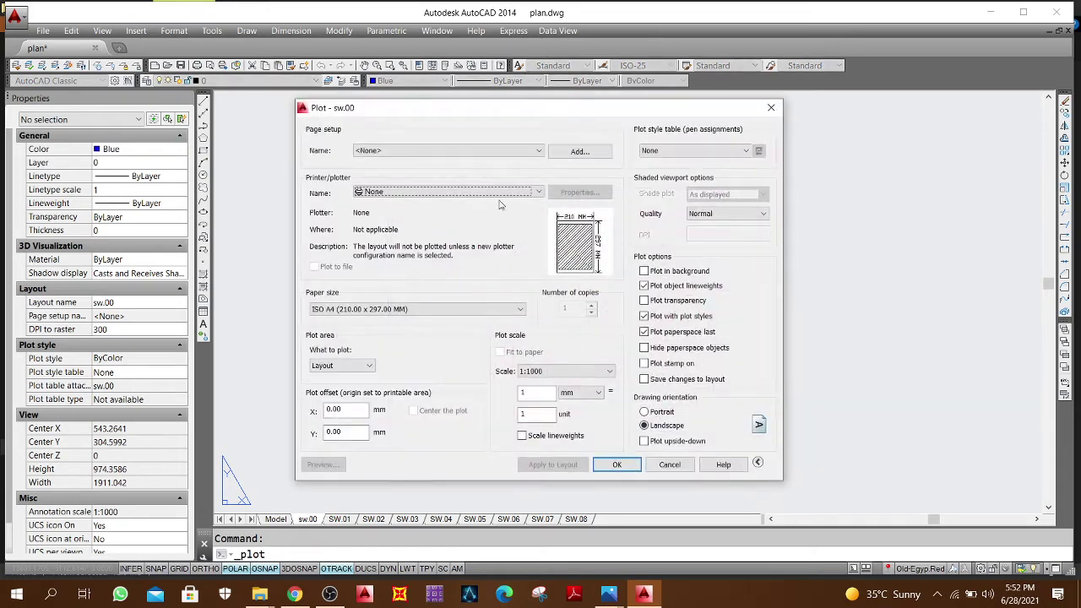
{"action": "left_click", "coordinate": [467, 150]}
{"action": "left_click", "coordinate": [427, 172]}
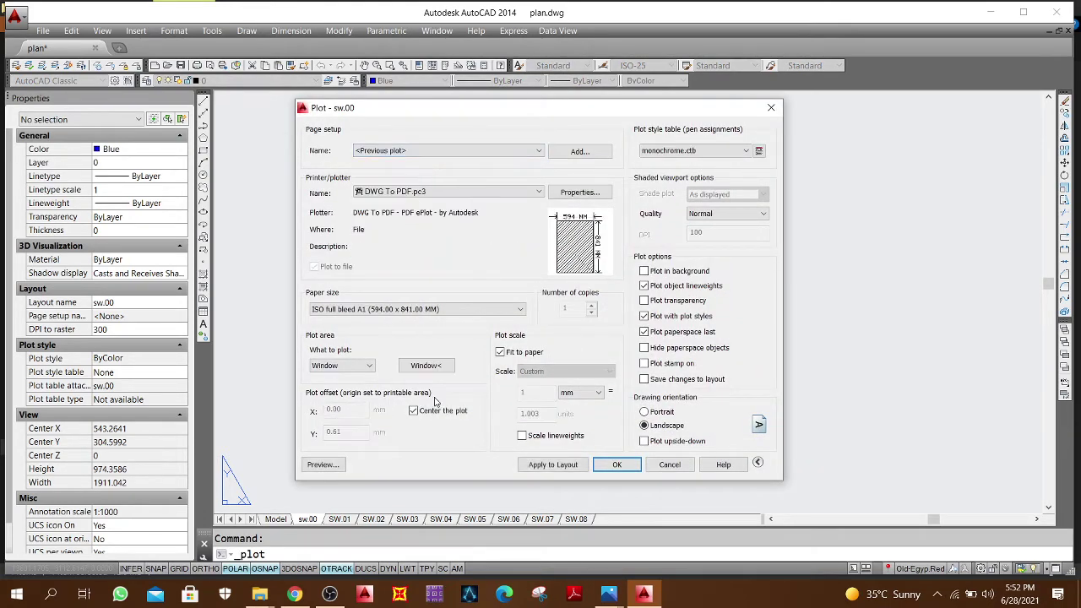
{"action": "left_click", "coordinate": [322, 464]}
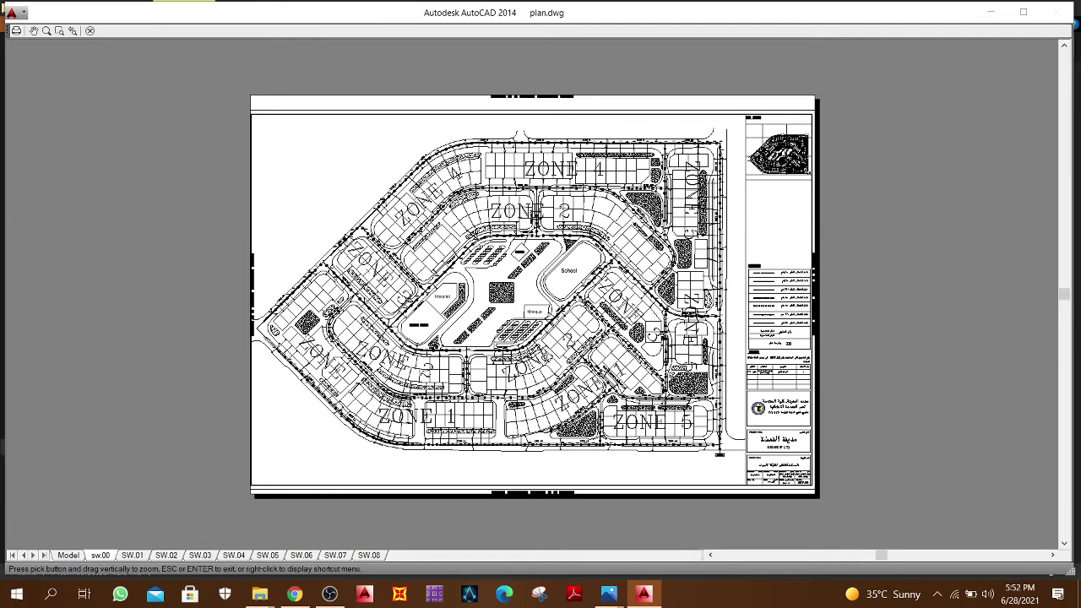
{"action": "right_click", "coordinate": [678, 382]}
{"action": "left_click", "coordinate": [698, 386]}
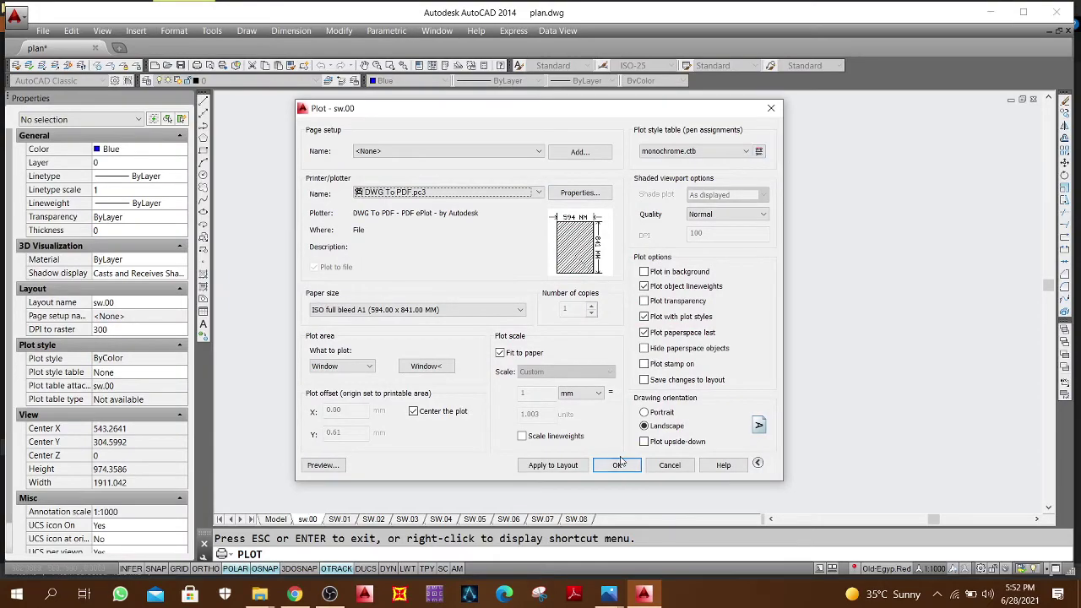
Step: Preview the sw.00 plot again, examine the lower part of the sheet up close, and cancel the plot
{"action": "left_click", "coordinate": [321, 464]}
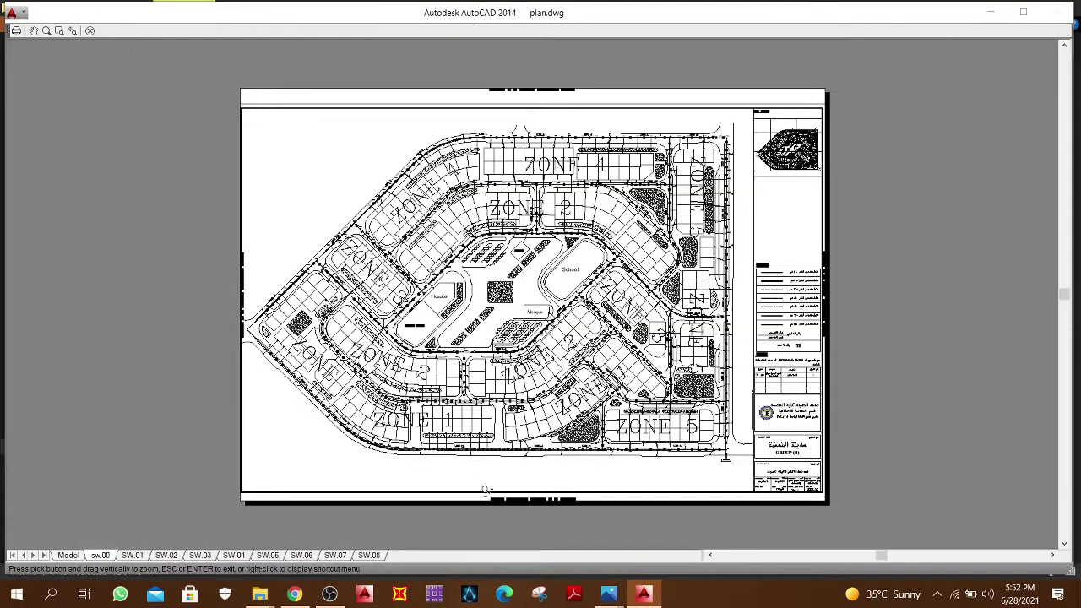
{"action": "scroll", "coordinate": [486, 490], "scroll_direction": "up", "scroll_amount": 8}
{"action": "scroll", "coordinate": [604, 442], "scroll_direction": "down", "scroll_amount": 10}
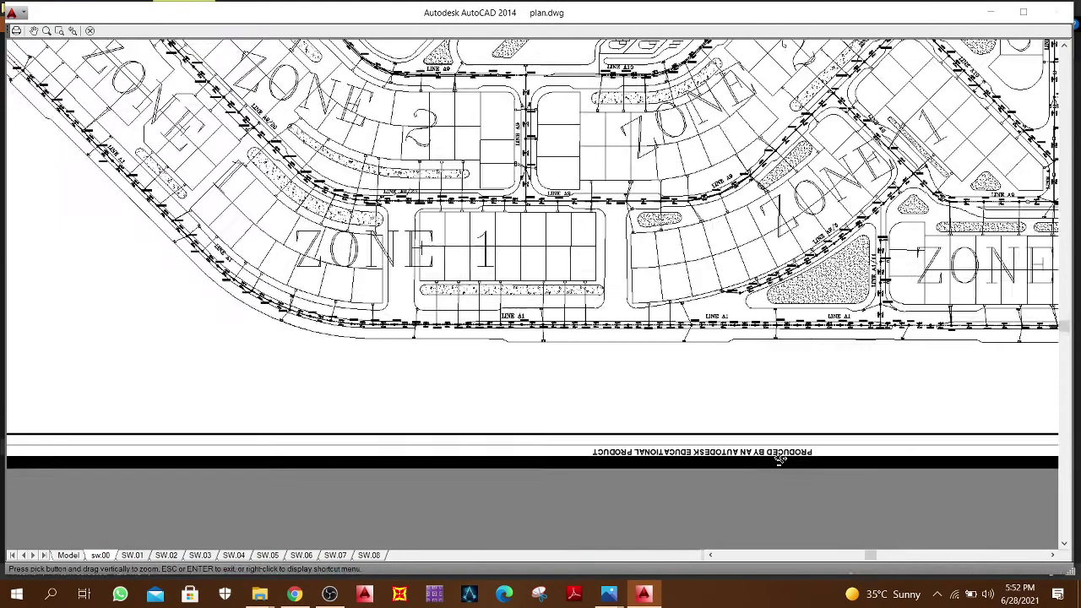
{"action": "right_click", "coordinate": [731, 292]}
{"action": "left_click", "coordinate": [761, 297]}
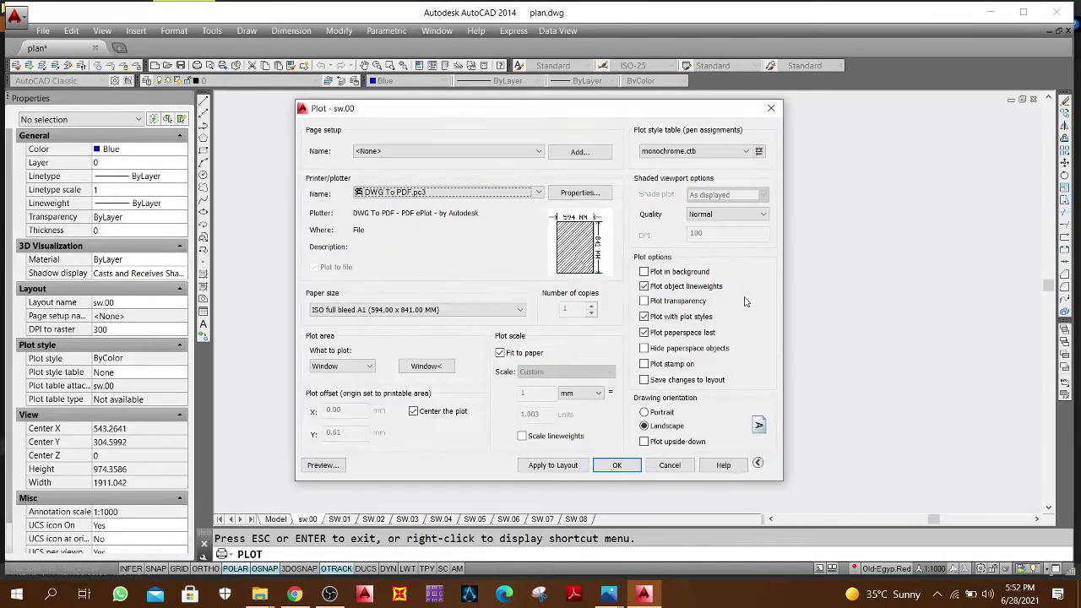
{"action": "left_click", "coordinate": [667, 466]}
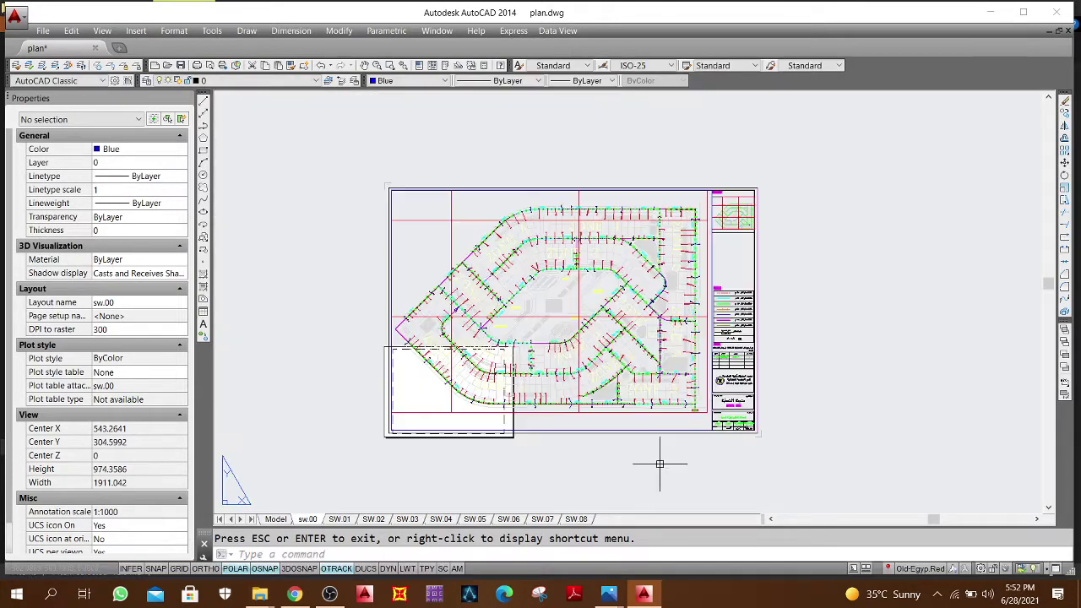
Step: In model space, review the file formats available for saving the drawing under another type, and close without saving
{"action": "left_click", "coordinate": [276, 519]}
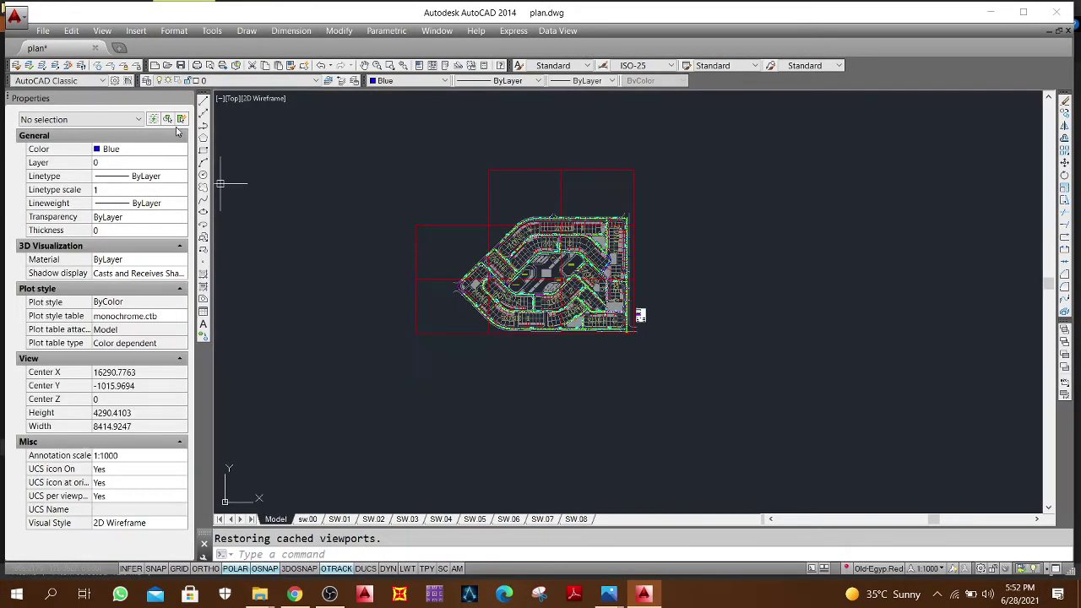
{"action": "left_click", "coordinate": [42, 31]}
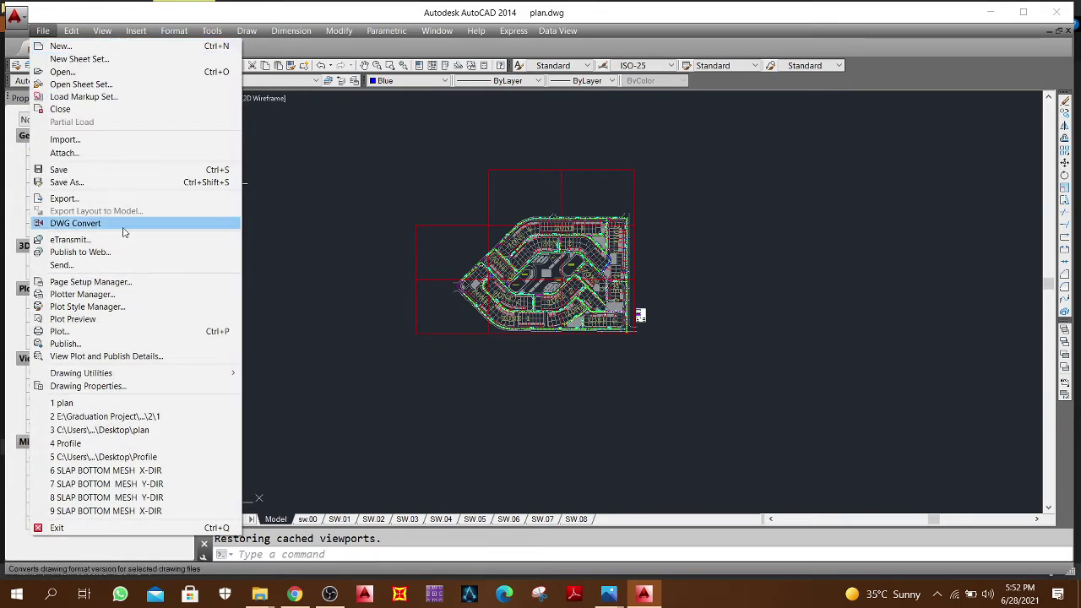
{"action": "left_click", "coordinate": [62, 182]}
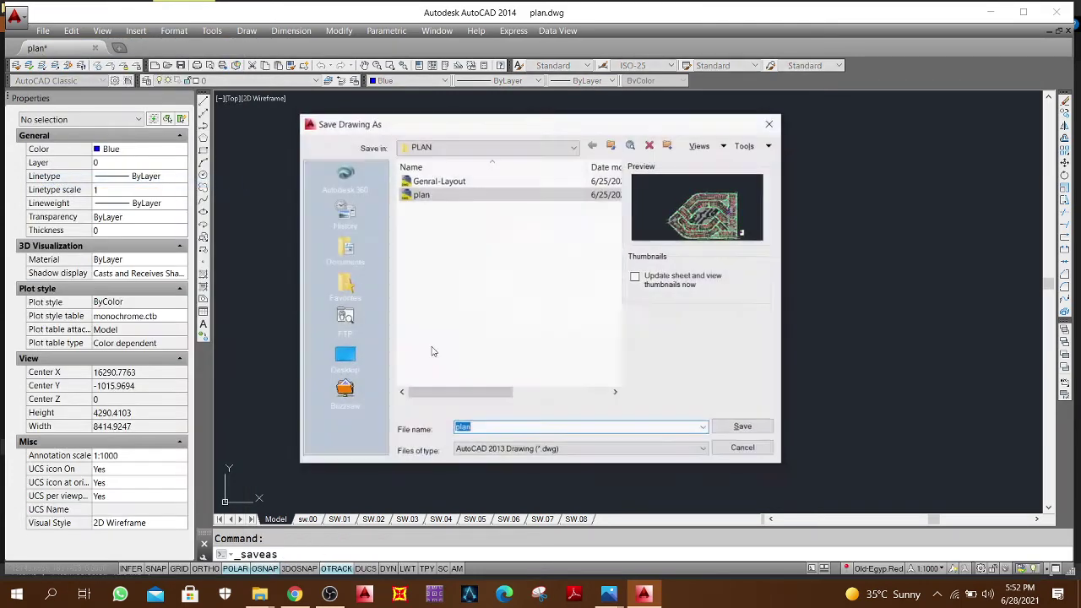
{"action": "left_click", "coordinate": [503, 452]}
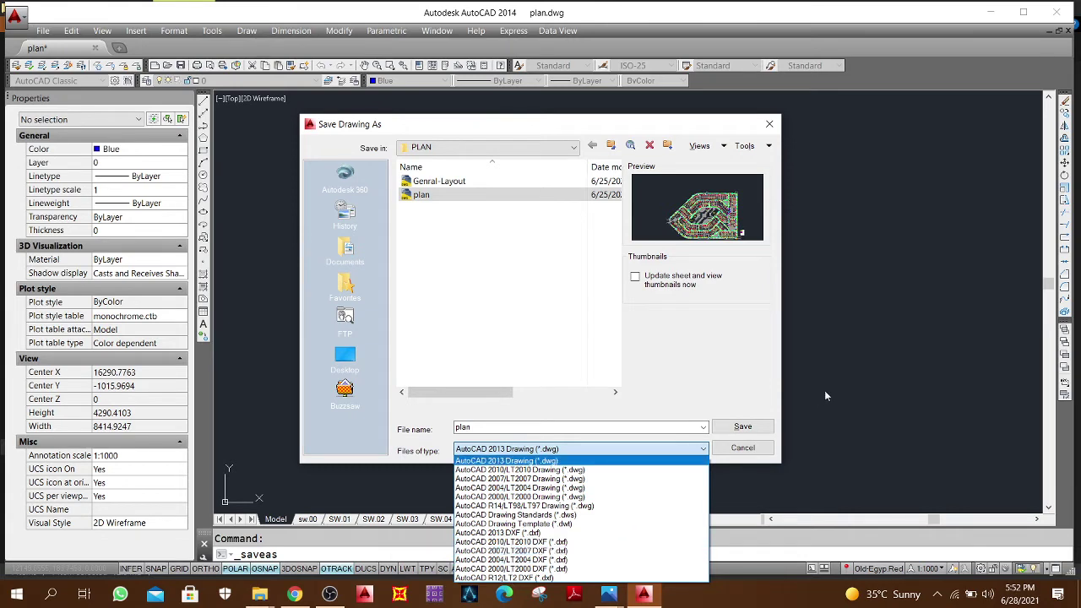
{"action": "left_click", "coordinate": [808, 370]}
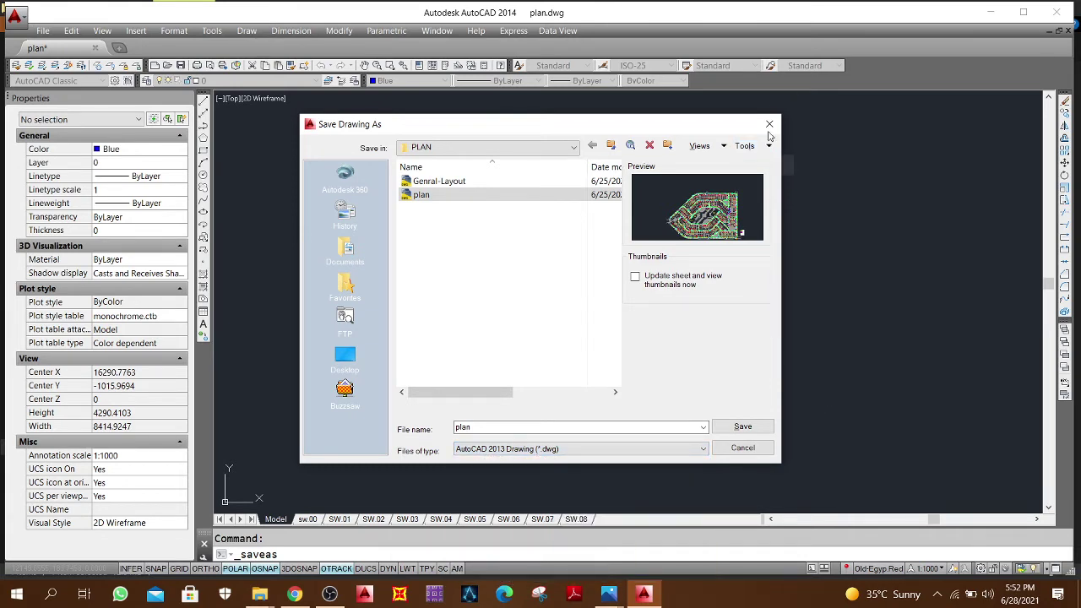
{"action": "left_click", "coordinate": [771, 125]}
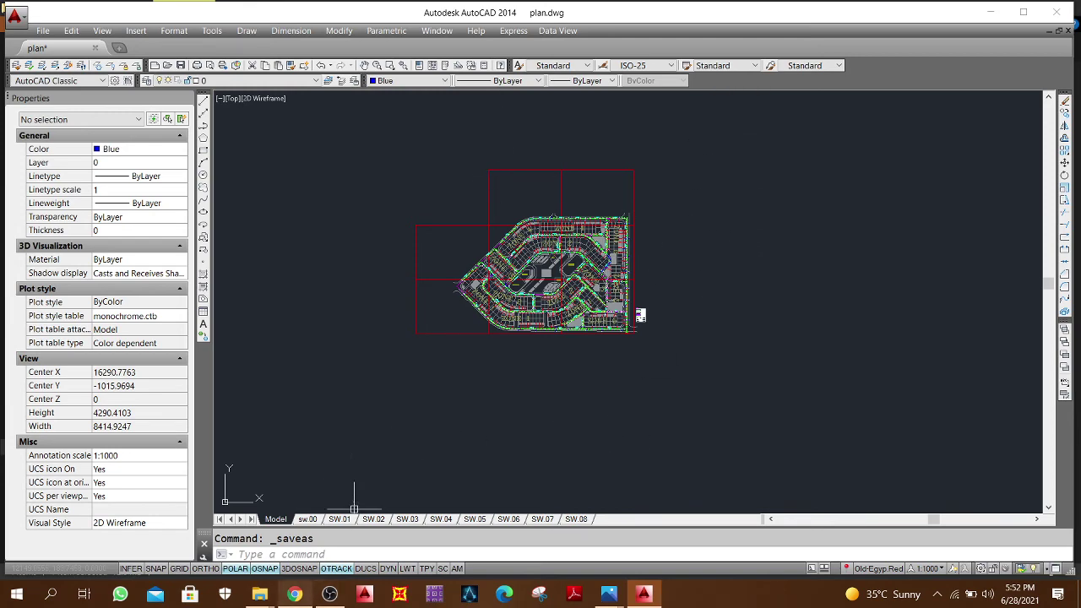
{"action": "left_click", "coordinate": [329, 593]}
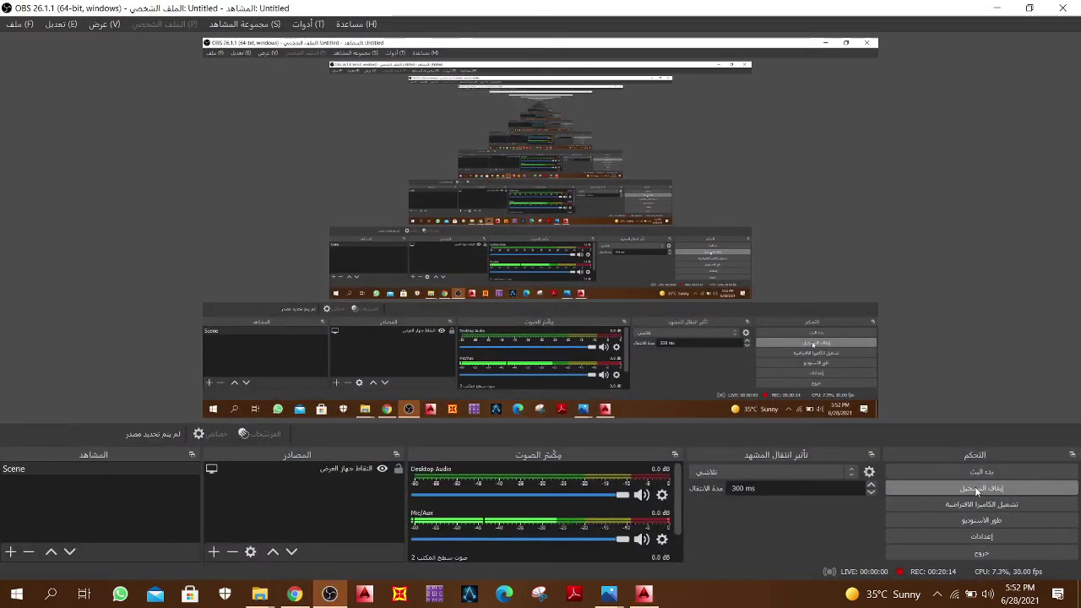